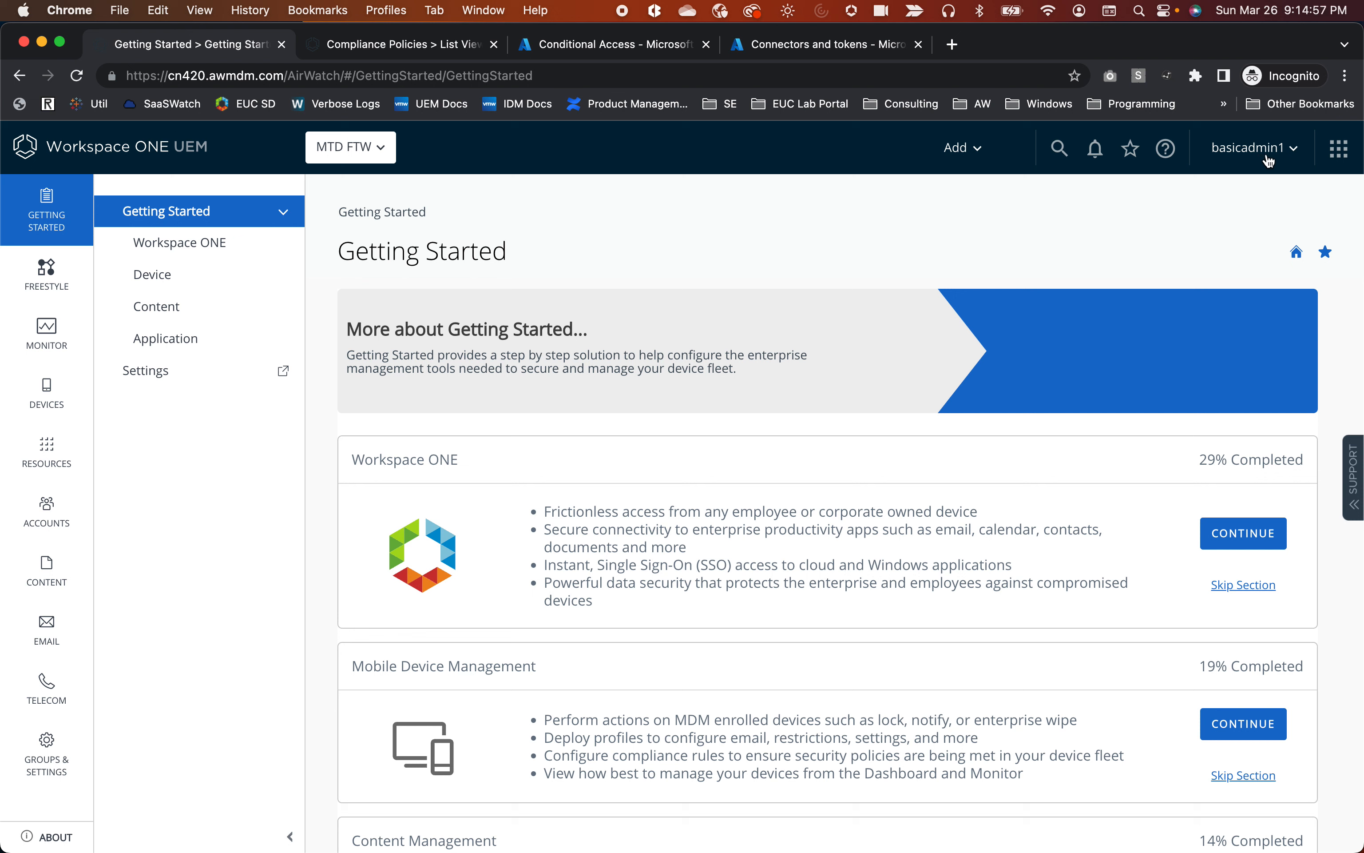
Check the available account roles and keep Console Administrator at MTD FTW unchanged.
left_click(1290, 153)
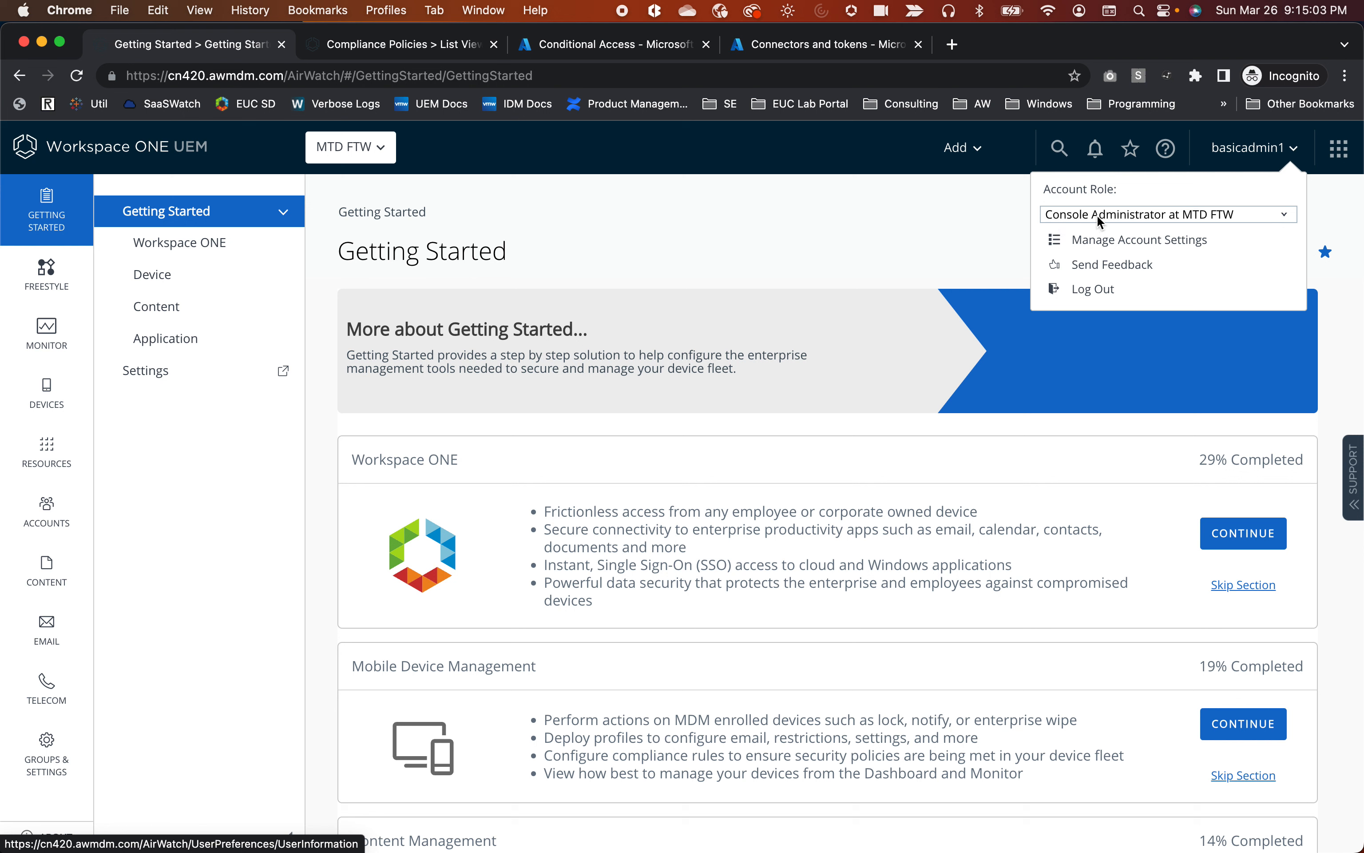
left_click(1120, 219)
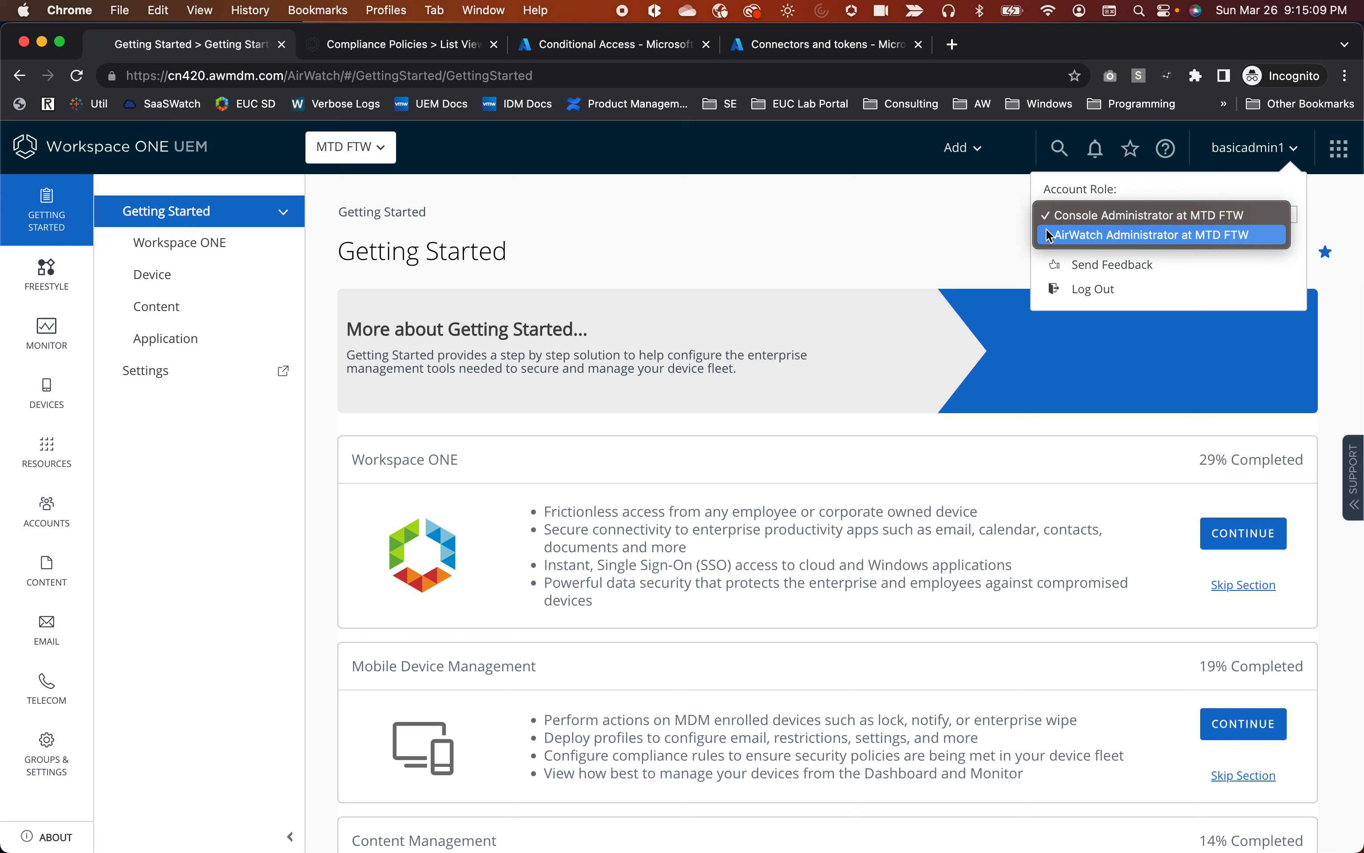
left_click(902, 219)
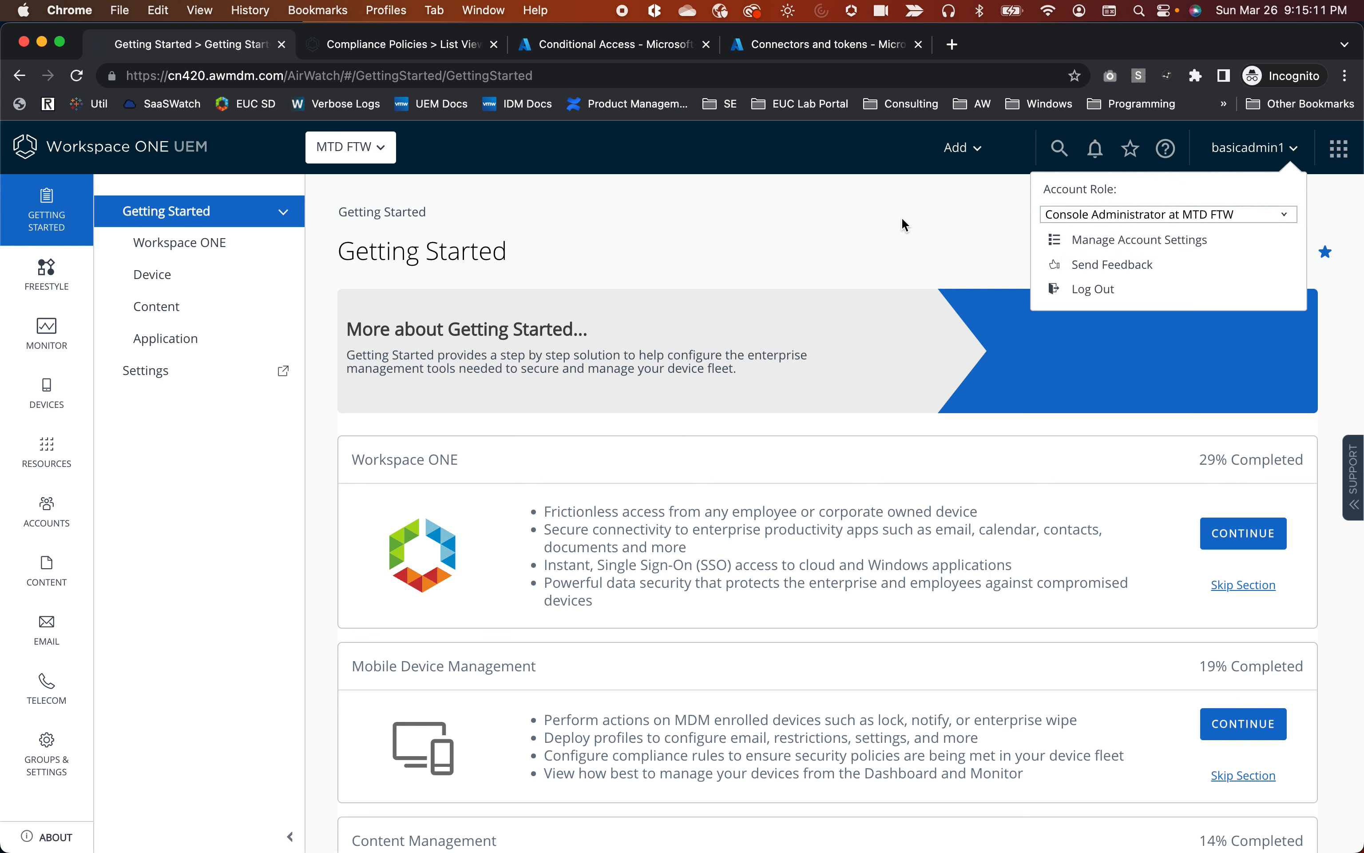
left_click(902, 219)
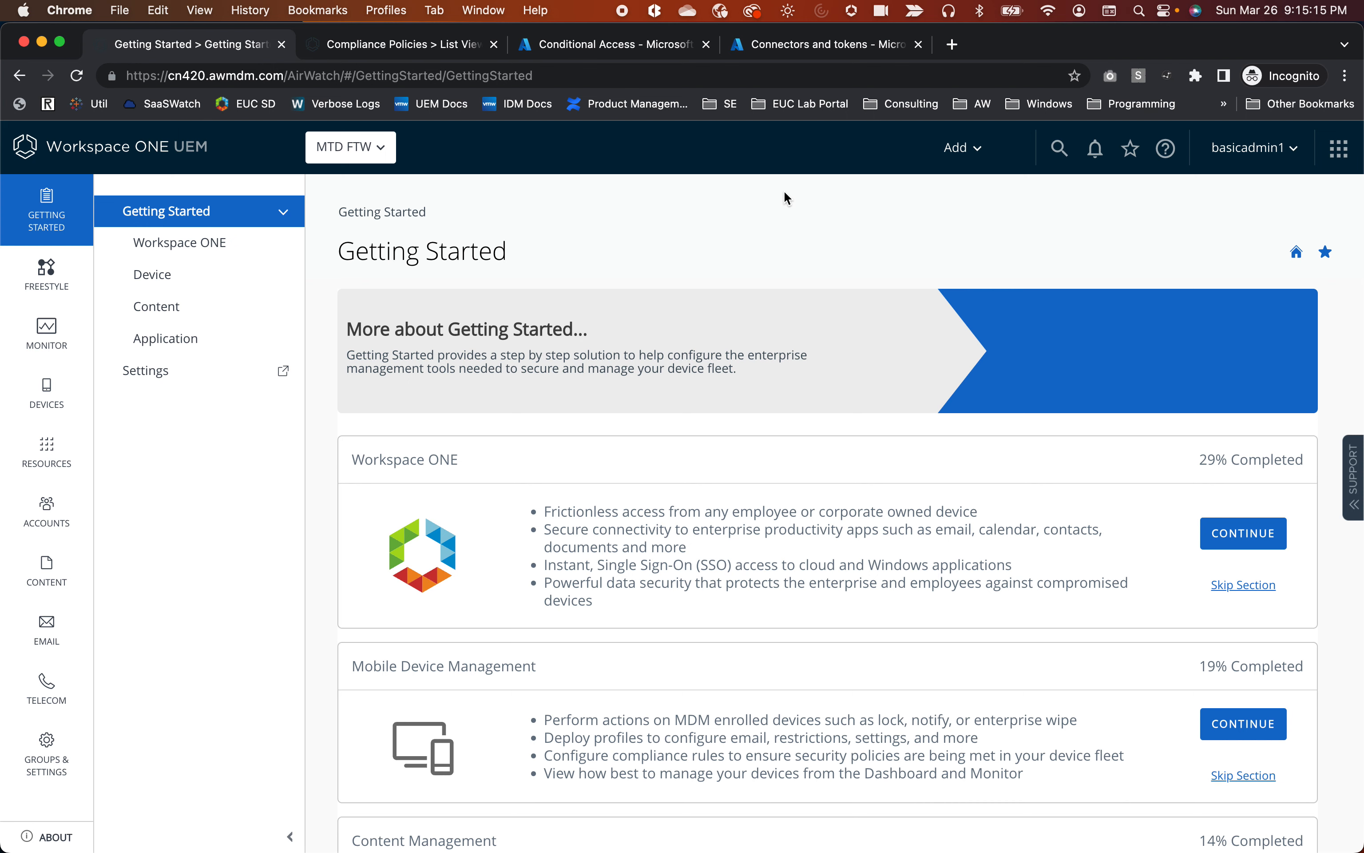
Launch Workspace ONE Intelligence from Monitor > Intelligence, which returns the not-authorized page.
left_click(44, 349)
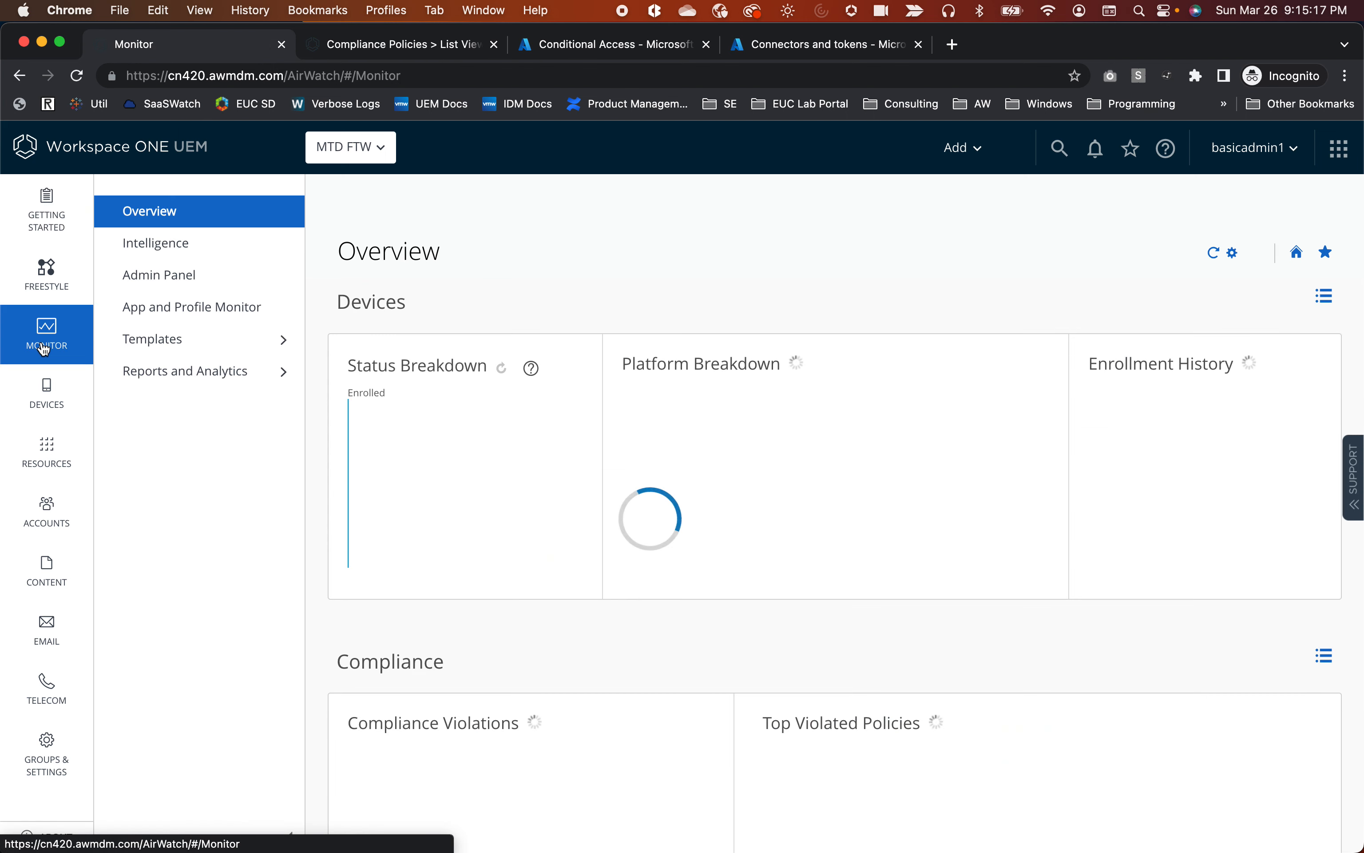
left_click(174, 243)
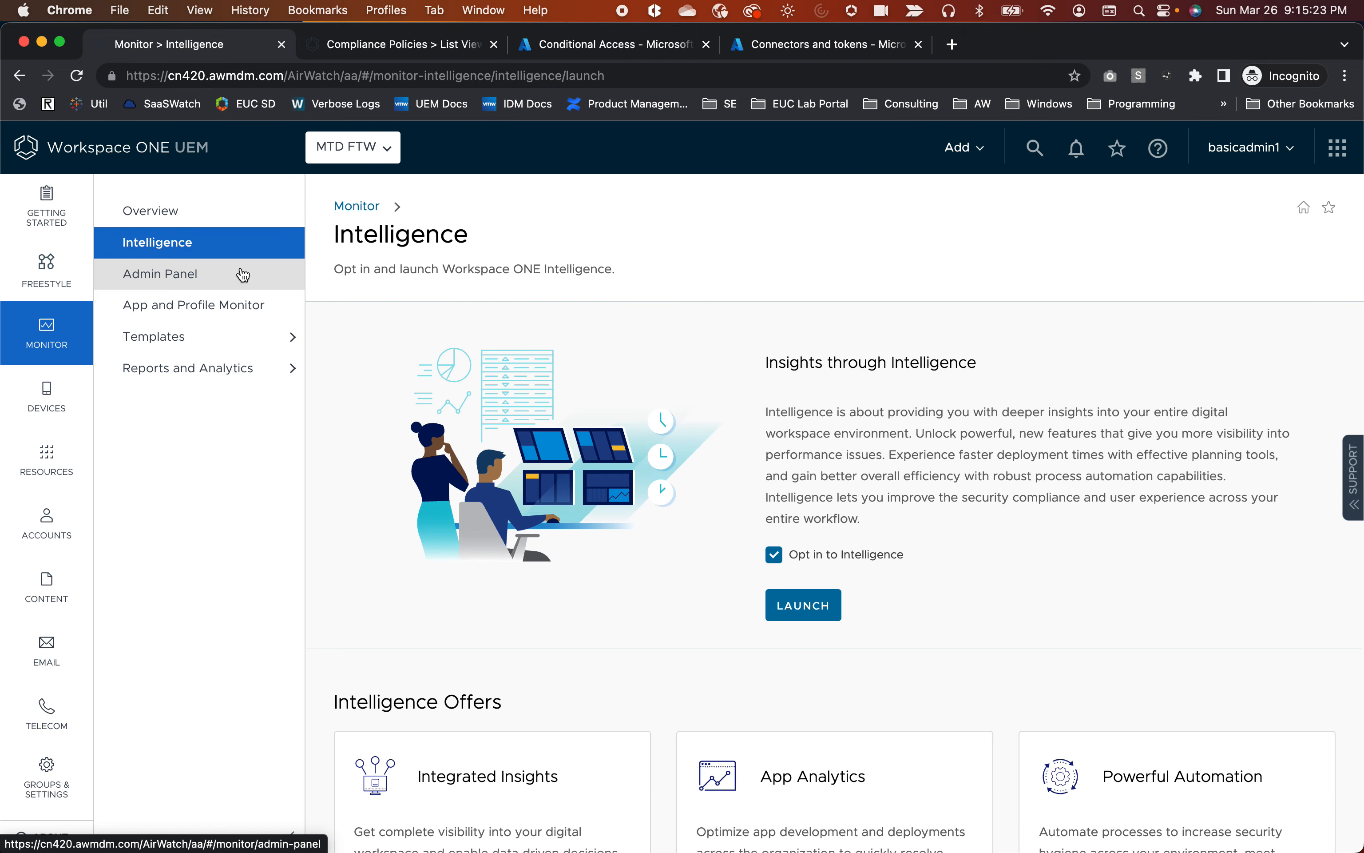
left_click(815, 606)
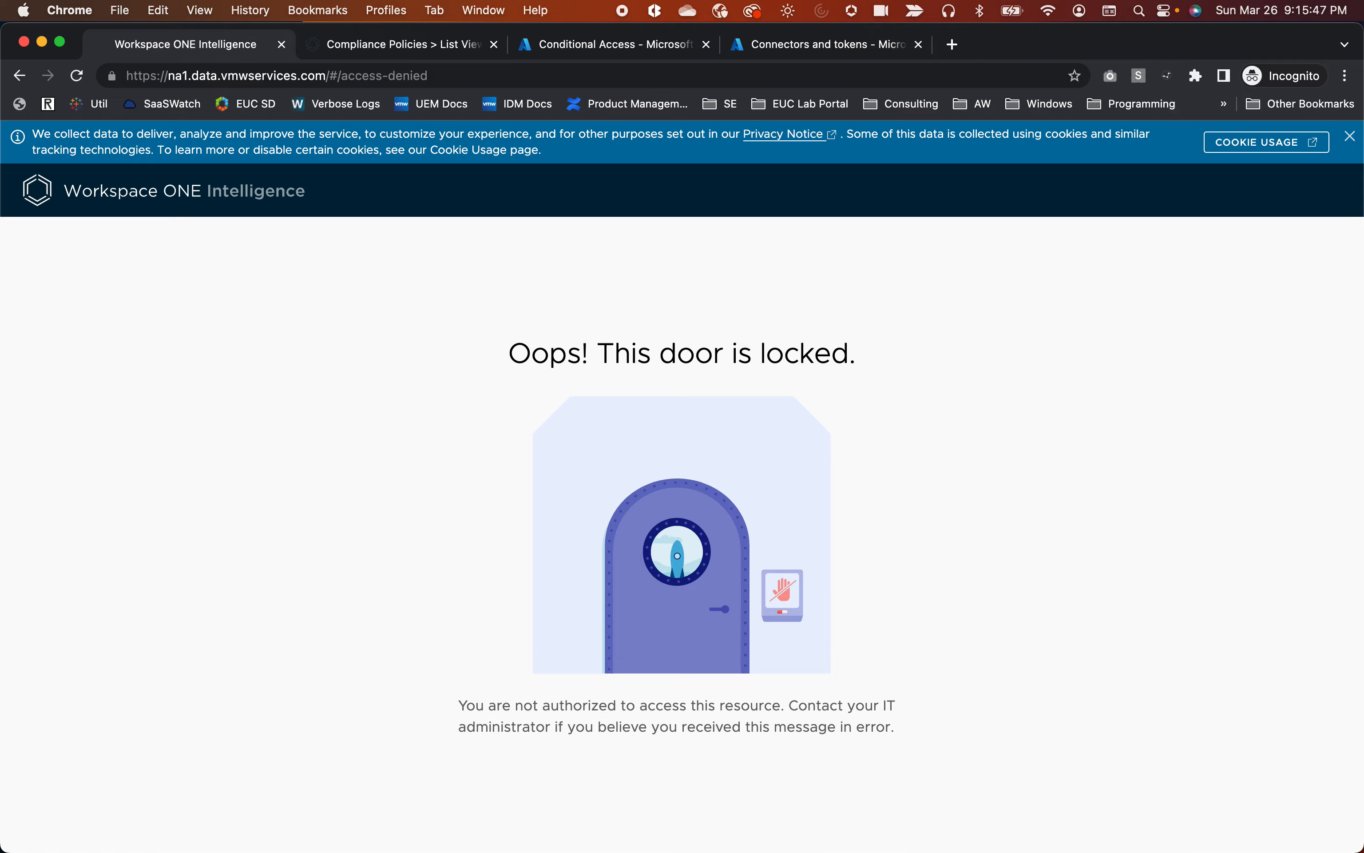
Maximize the other administrator's console window and launch Intelligence from Monitor to reach My Workspace.
left_click_drag(1168, 0, 1195, 68)
double_click(1178, 73)
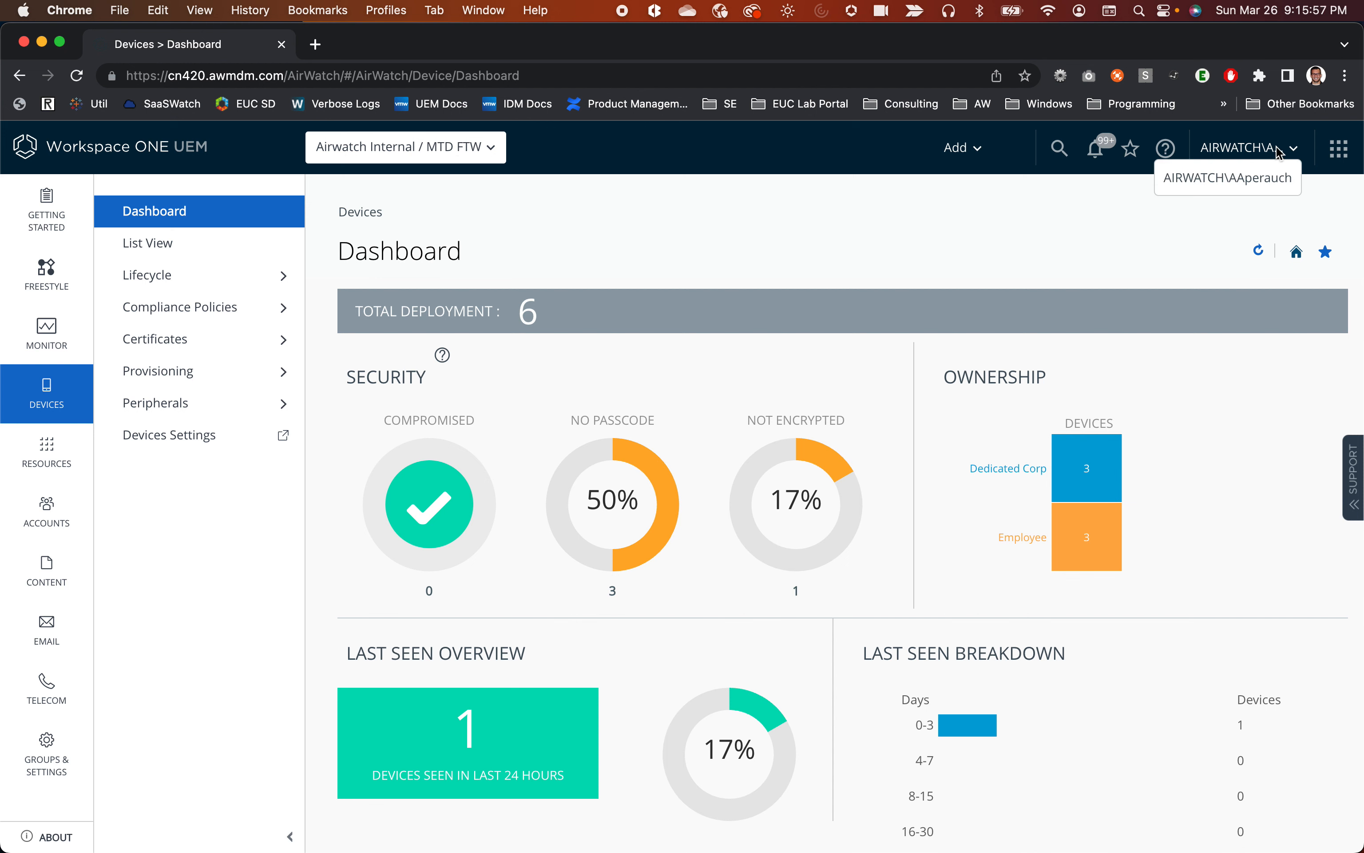
left_click(38, 343)
left_click(206, 251)
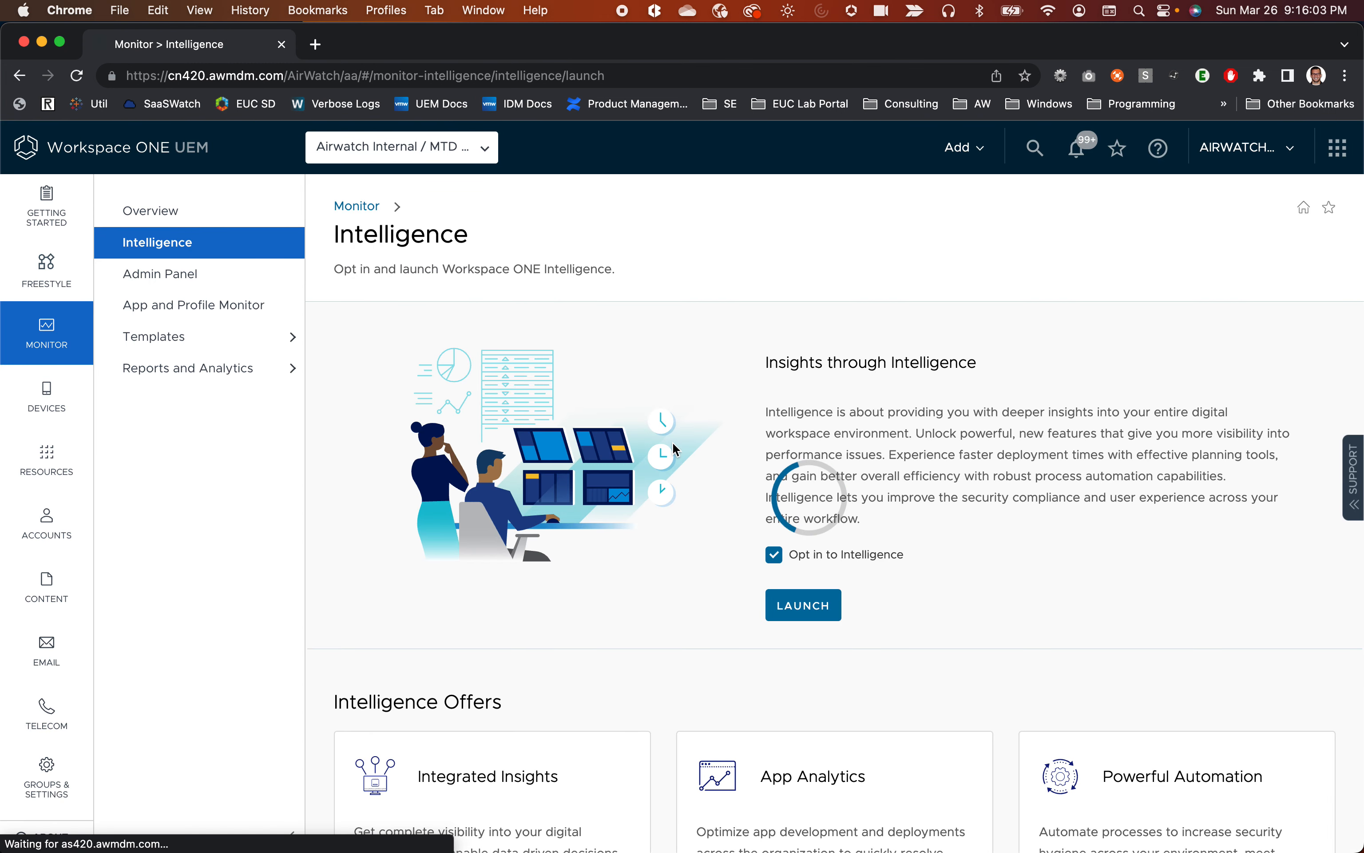
left_click(831, 613)
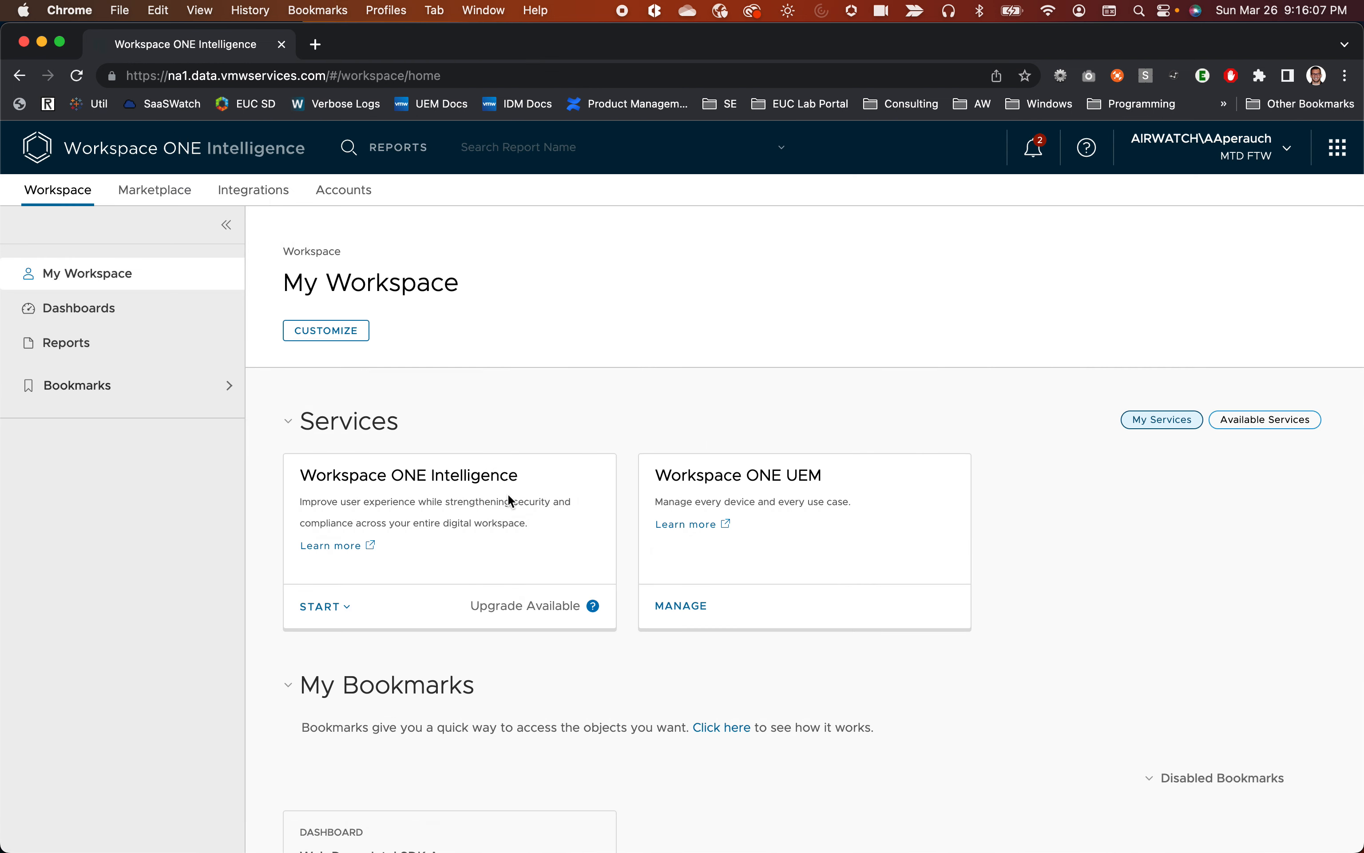
Open the Accounts Administrators list of 9 admins, where the Mar 24, 2023 admin has no roles.
left_click(347, 191)
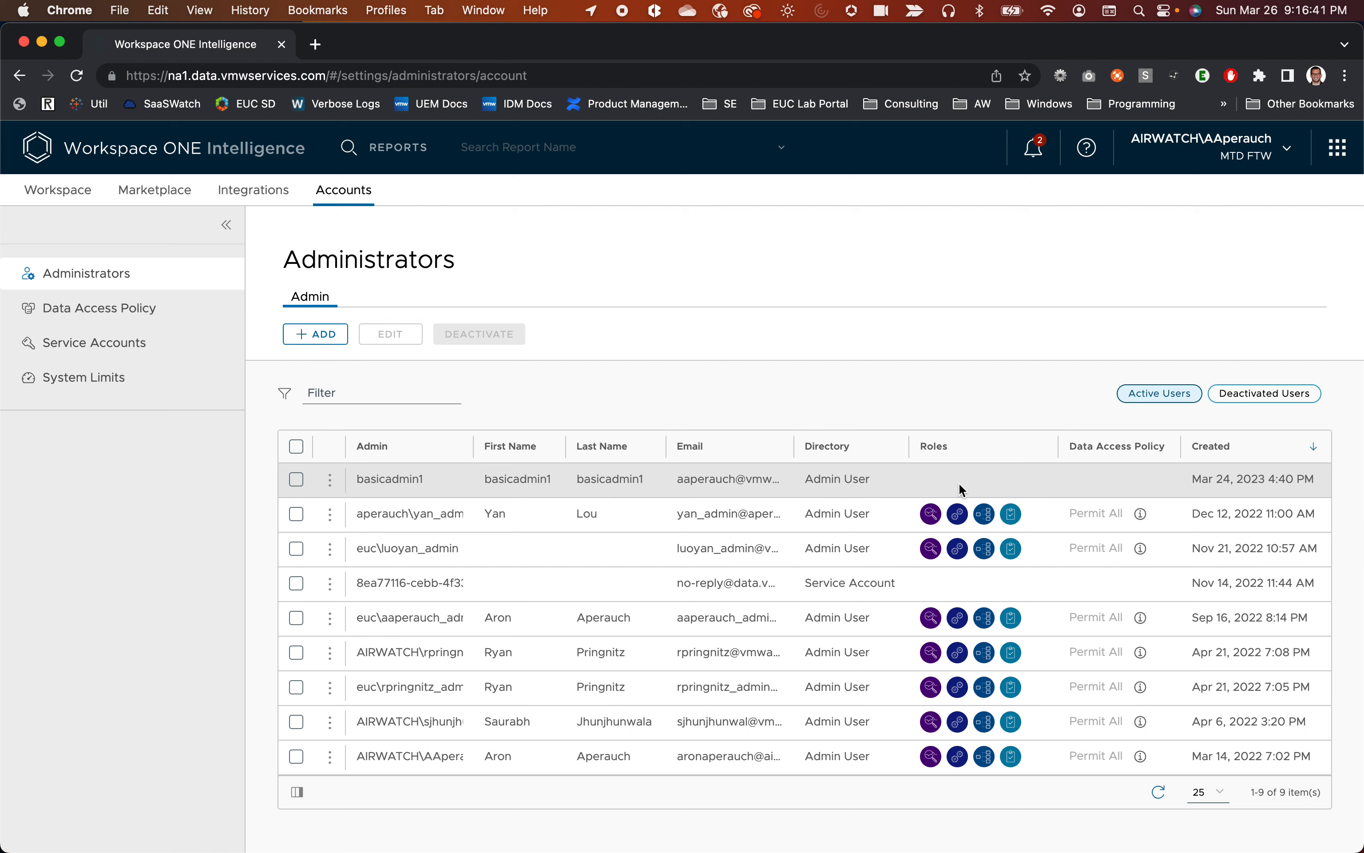
Select the roleless admin's row, then return to the incognito window showing access denied.
left_click(296, 481)
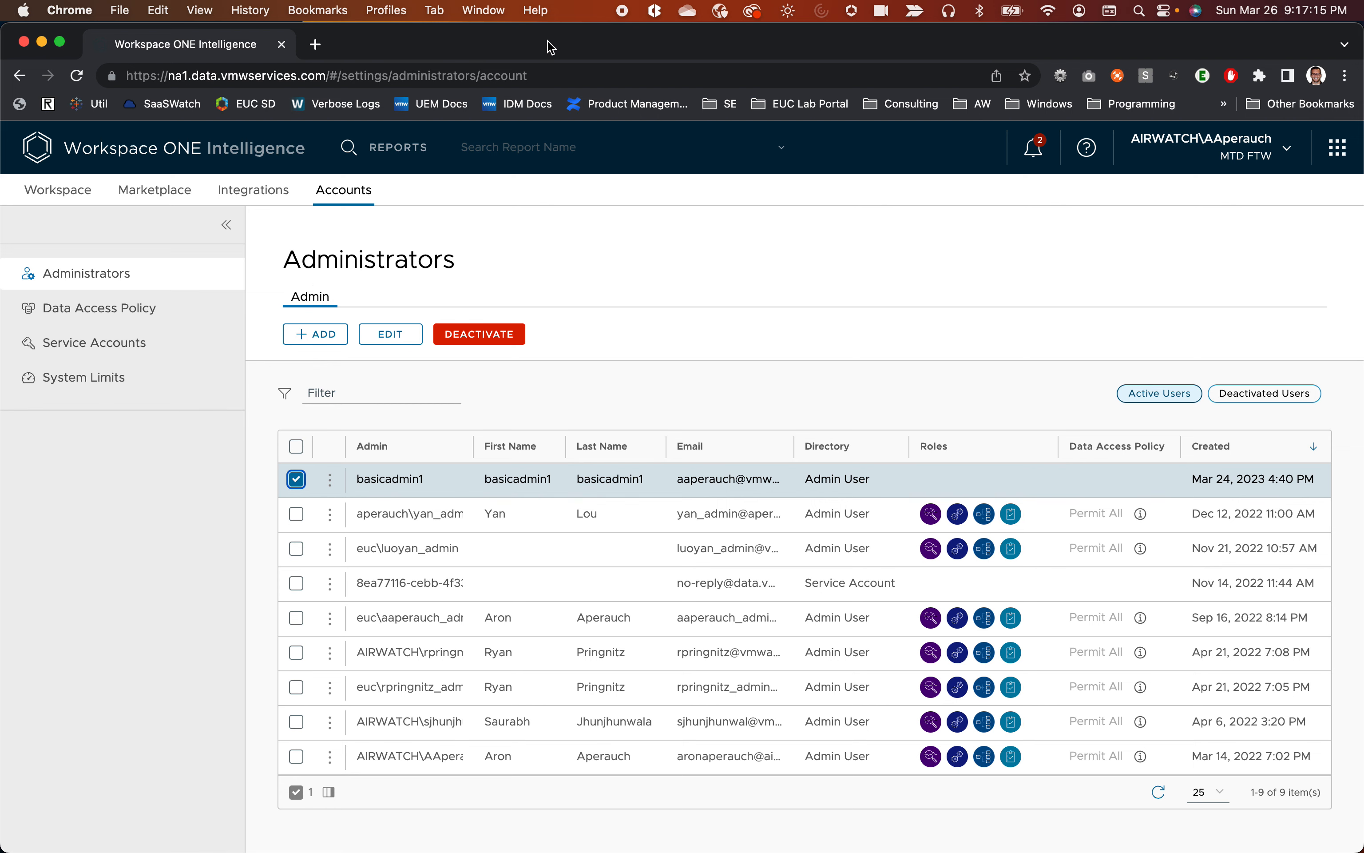
left_click_drag(548, 43, 685, 0)
left_click(311, 569)
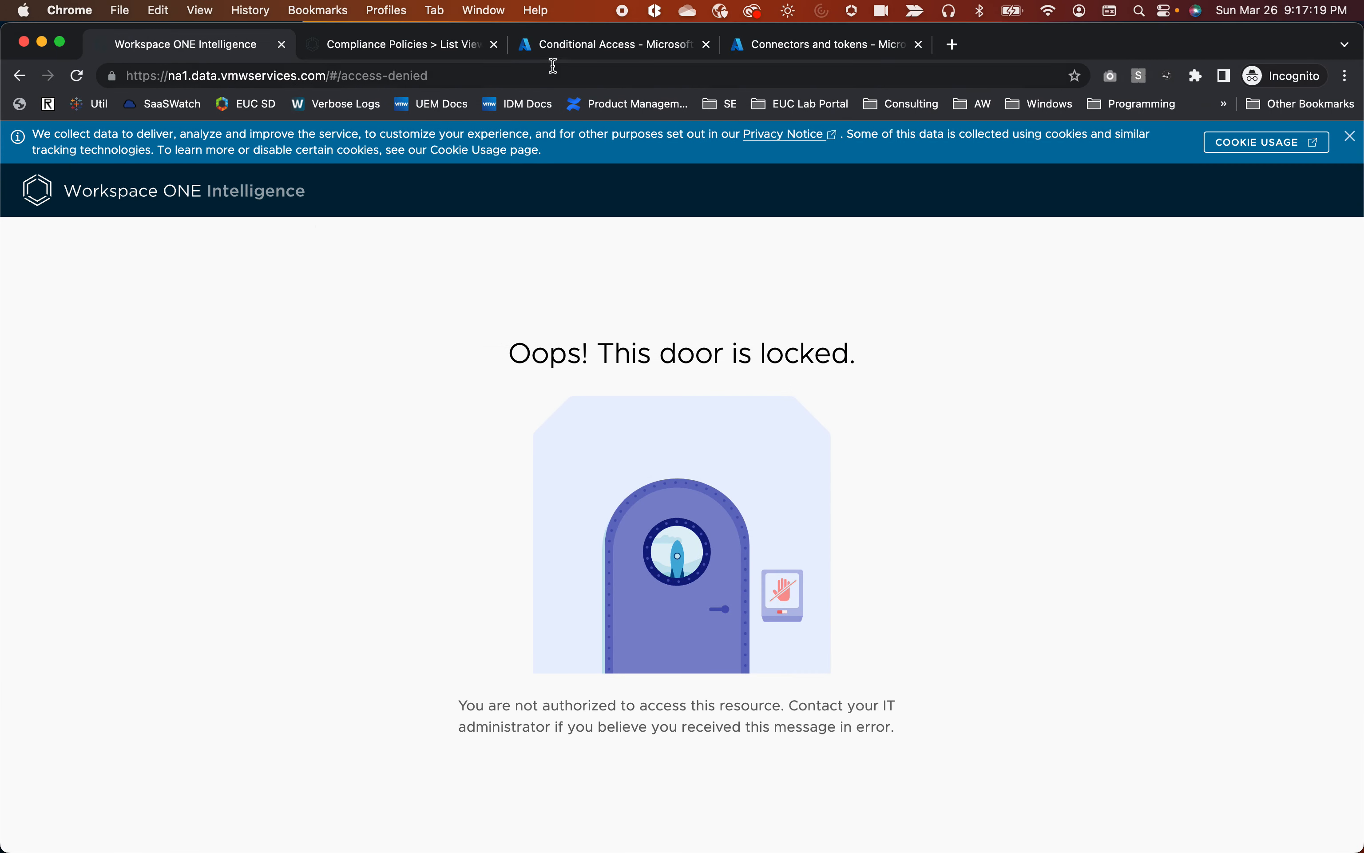
Load the cn420.awmdm.com UEM console in the incognito tab.
left_click(410, 75)
type("cn420.awmdm.com")
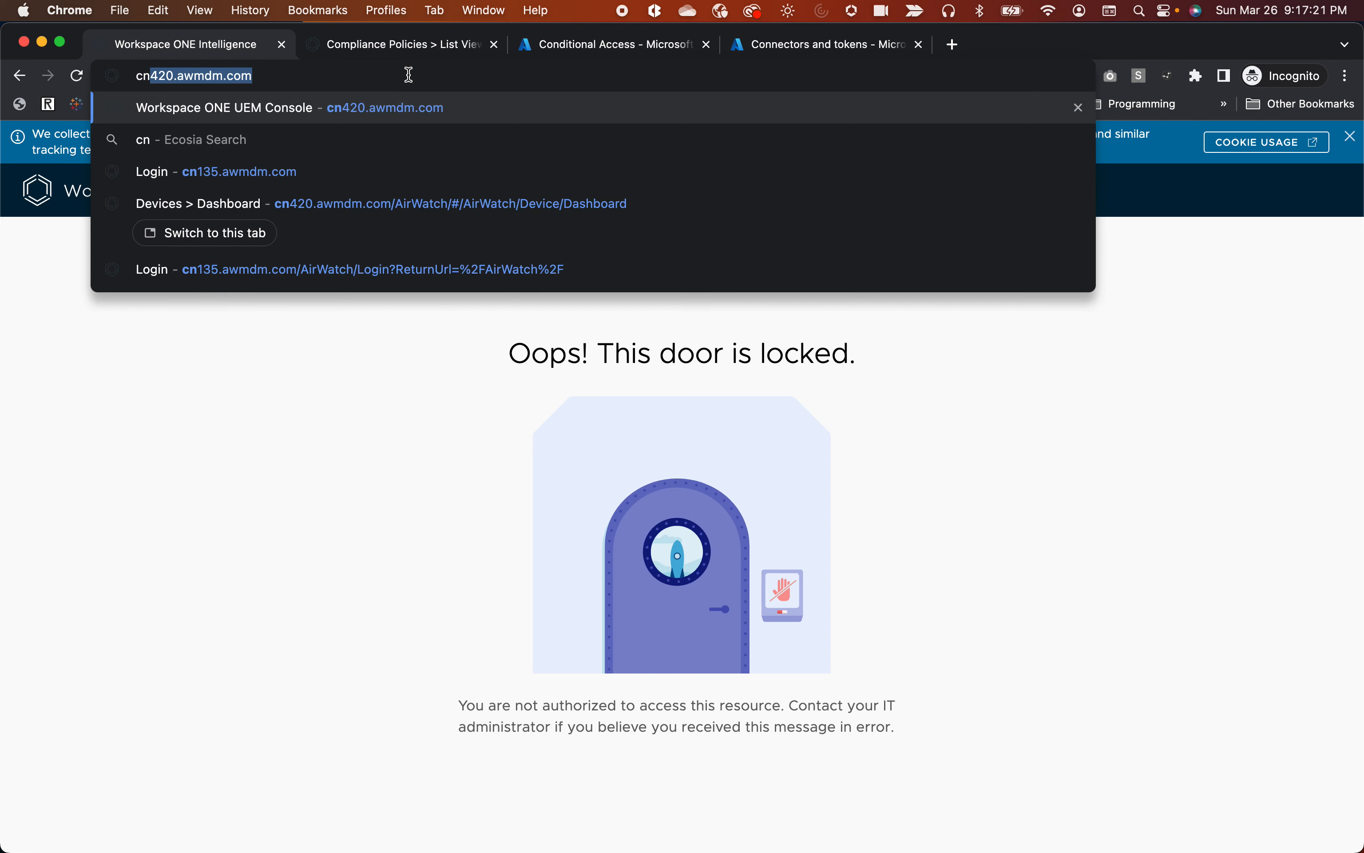
key("Return")
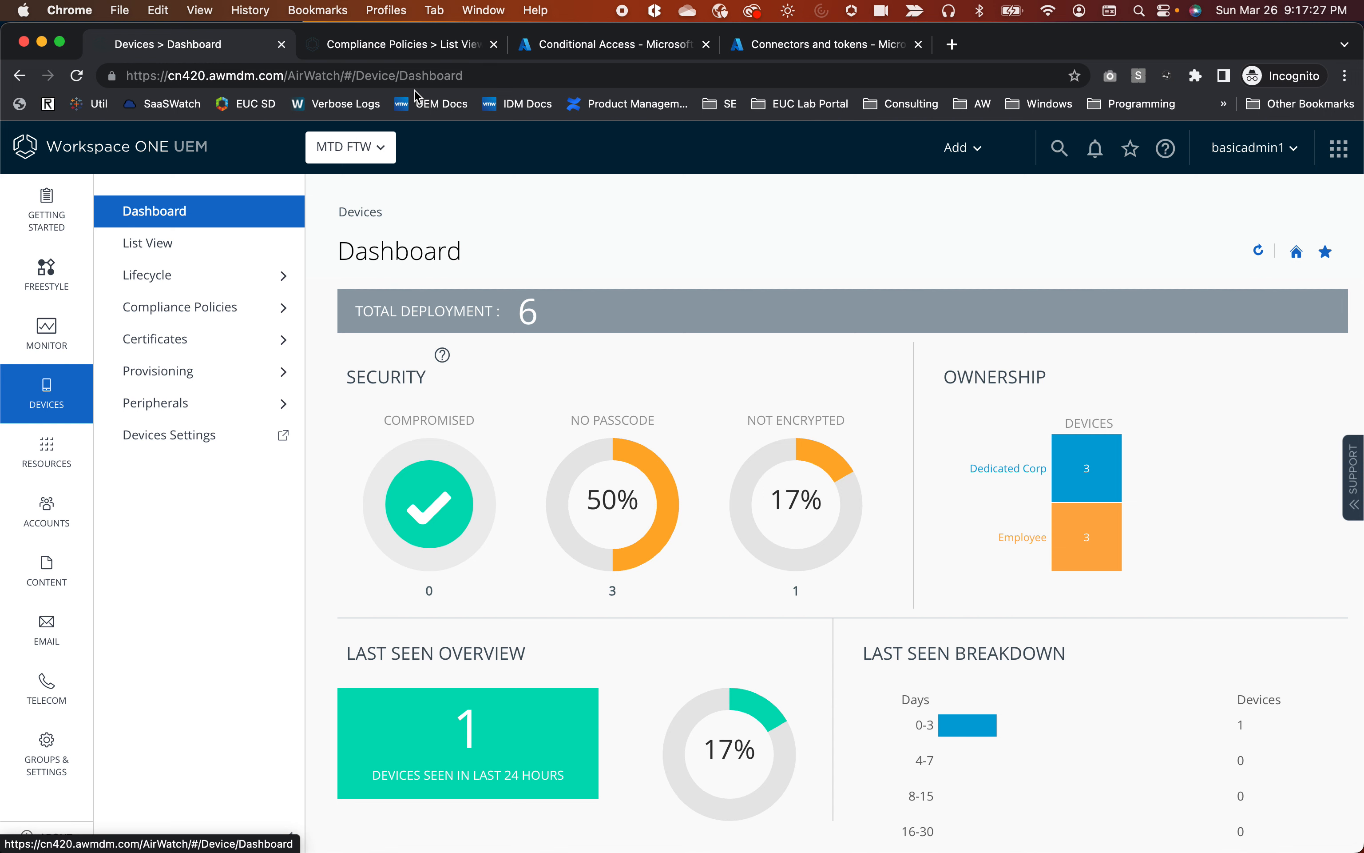
Navigate to Devices Settings > System > Enterprise Integration > Directory Services.
left_click(172, 442)
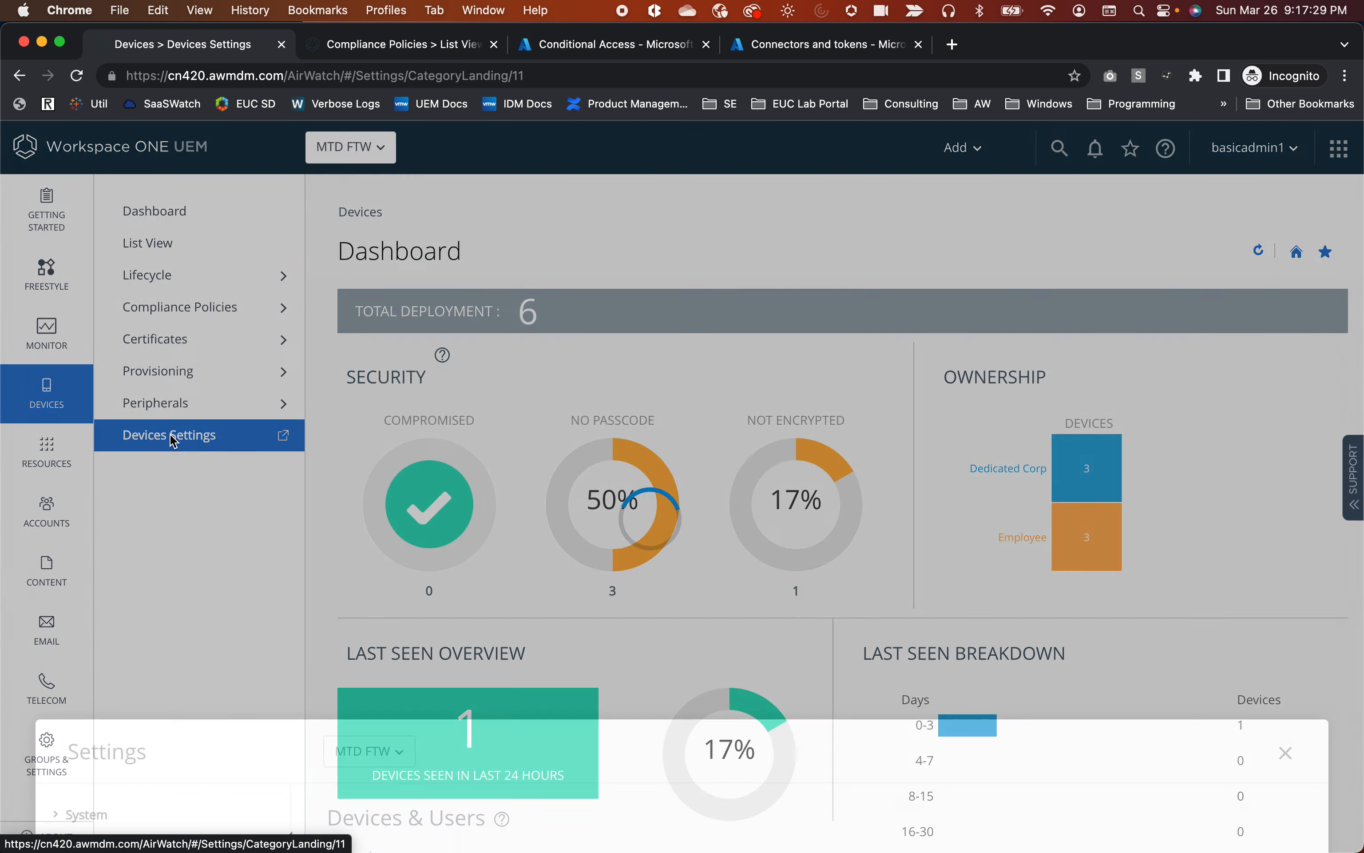
left_click(56, 276)
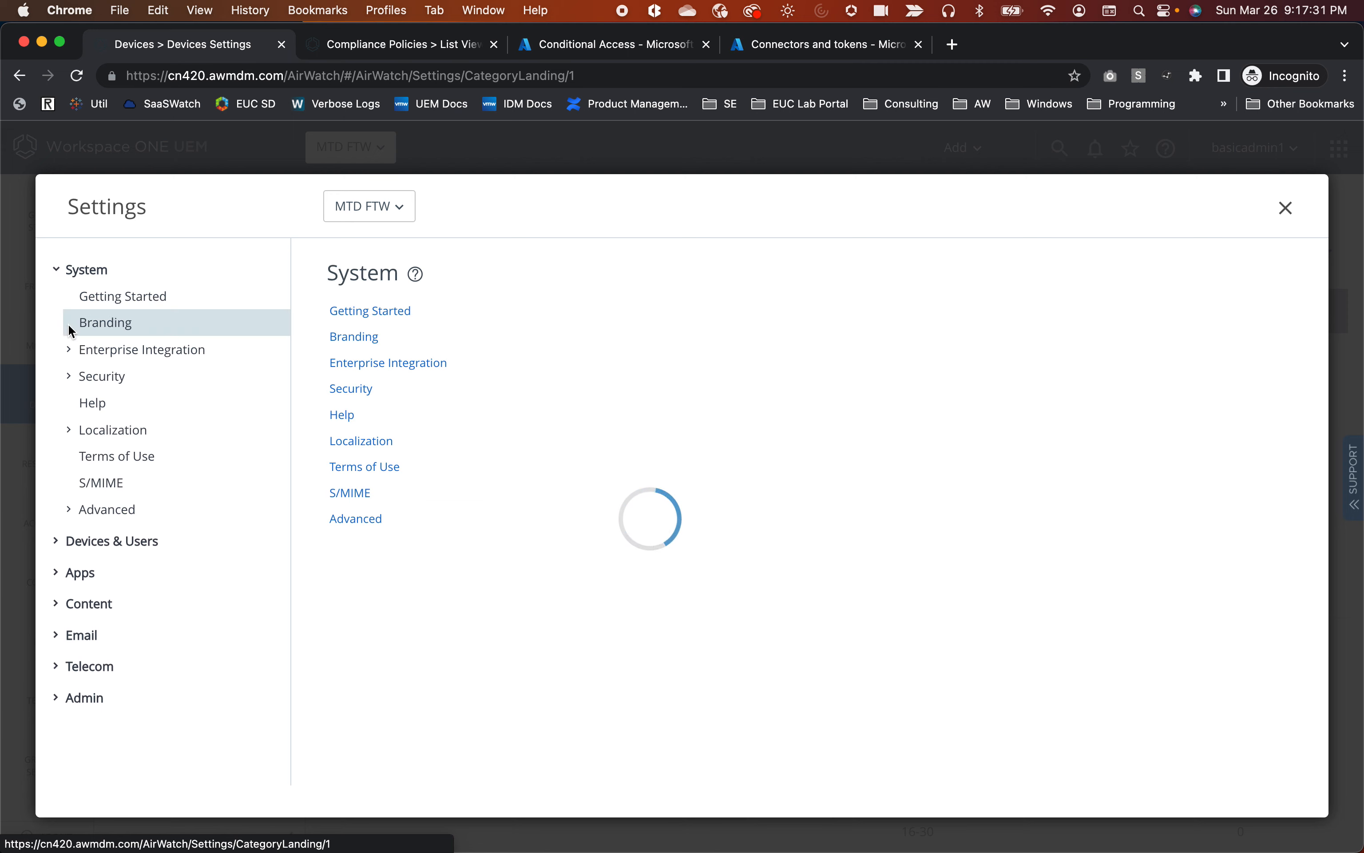
left_click(69, 351)
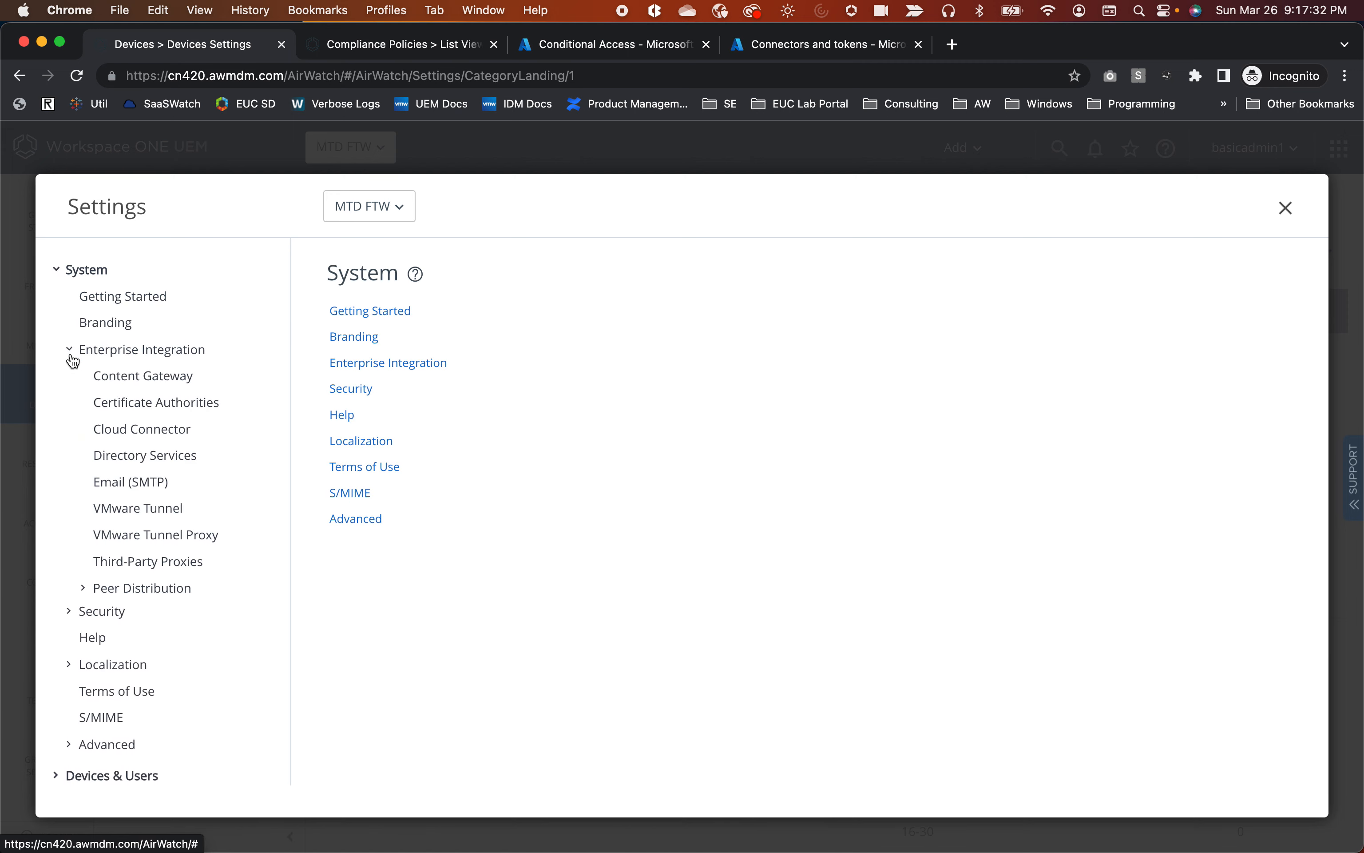
left_click(145, 459)
Set Use Azure AD For Identity Services to Disabled and review the Azure compliance options below.
scroll(543, 490, "down", 10)
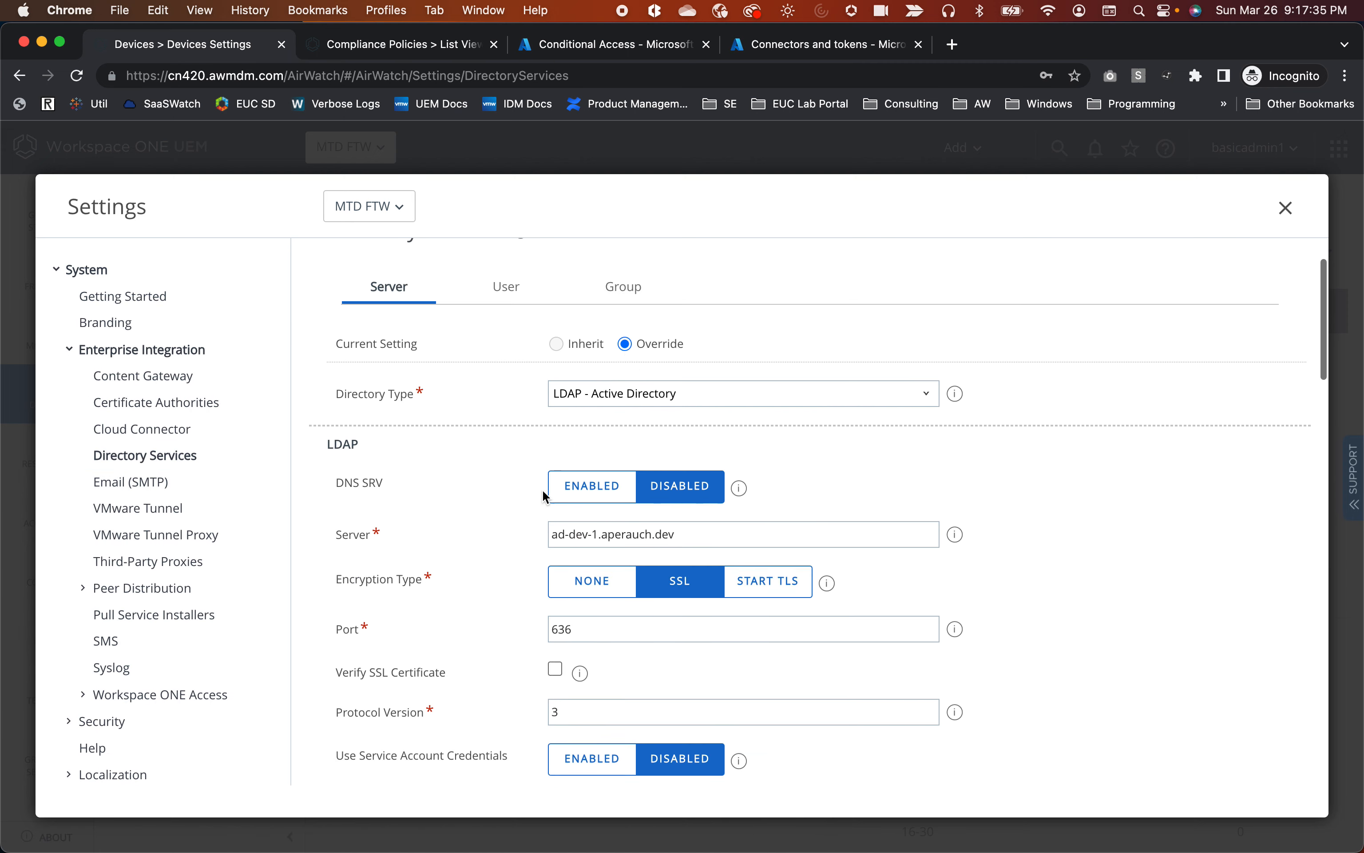
scroll(542, 490, "down", 3)
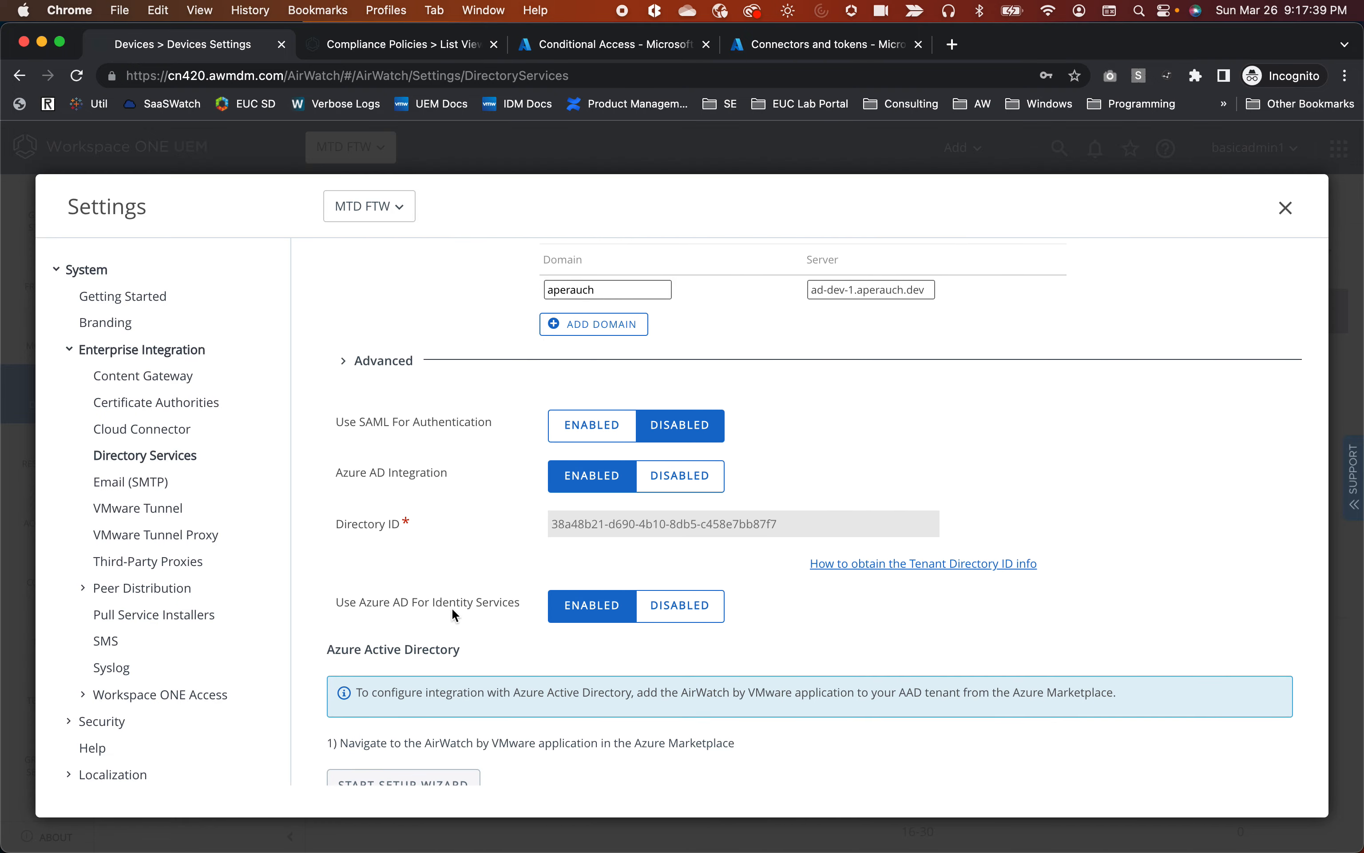
scroll(510, 599, "down", 1)
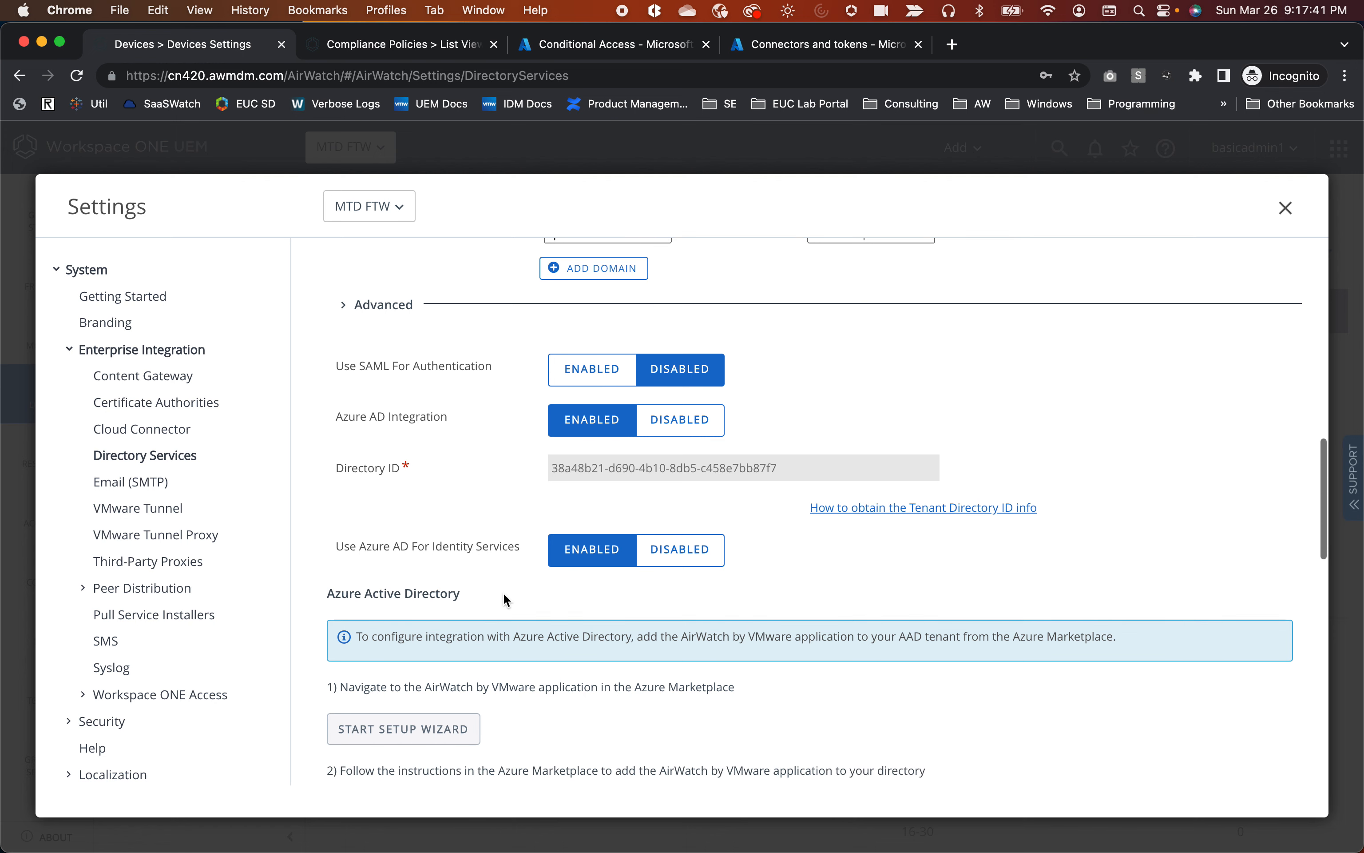
left_click(685, 567)
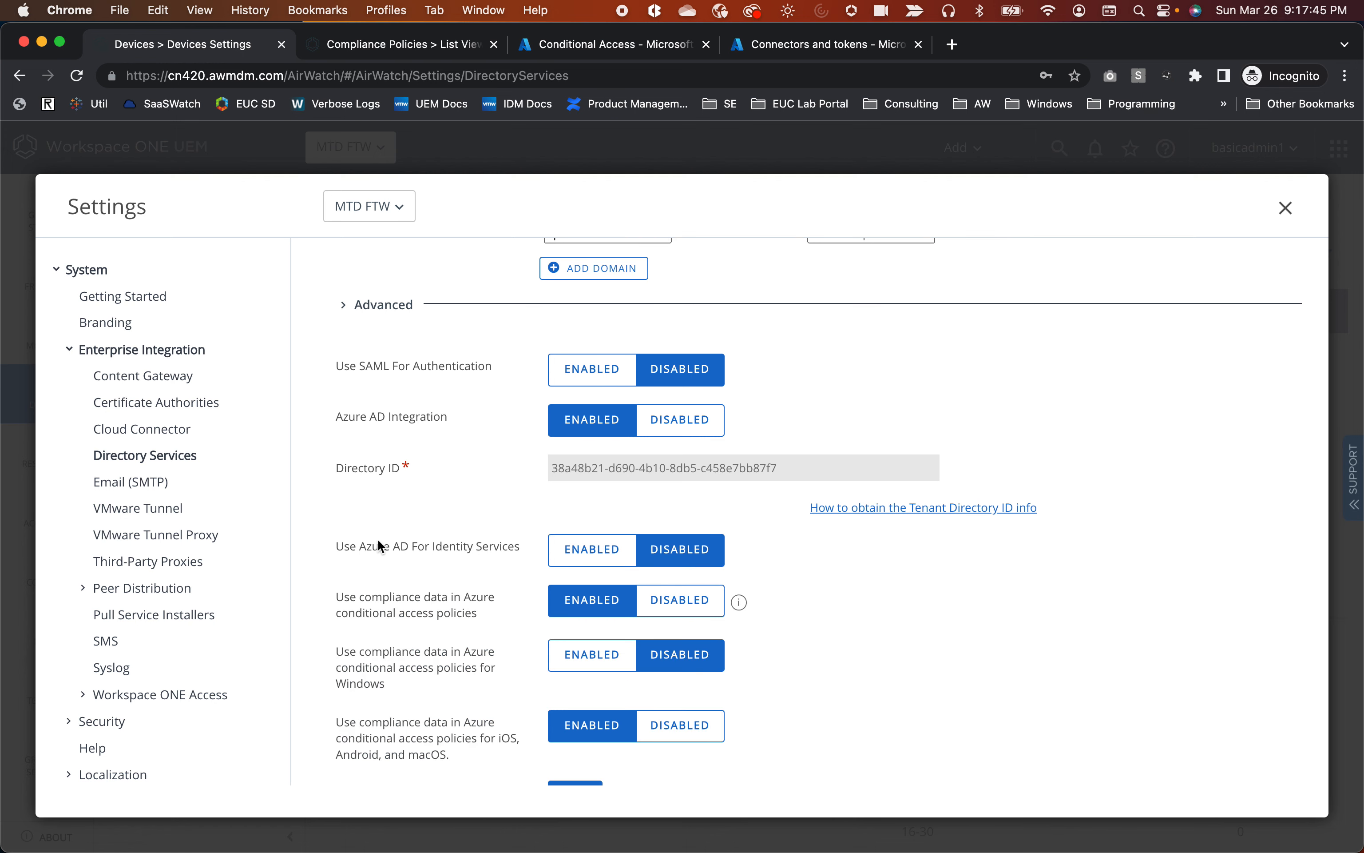
left_click_drag(337, 550, 592, 550)
scroll(669, 564, "down", 4)
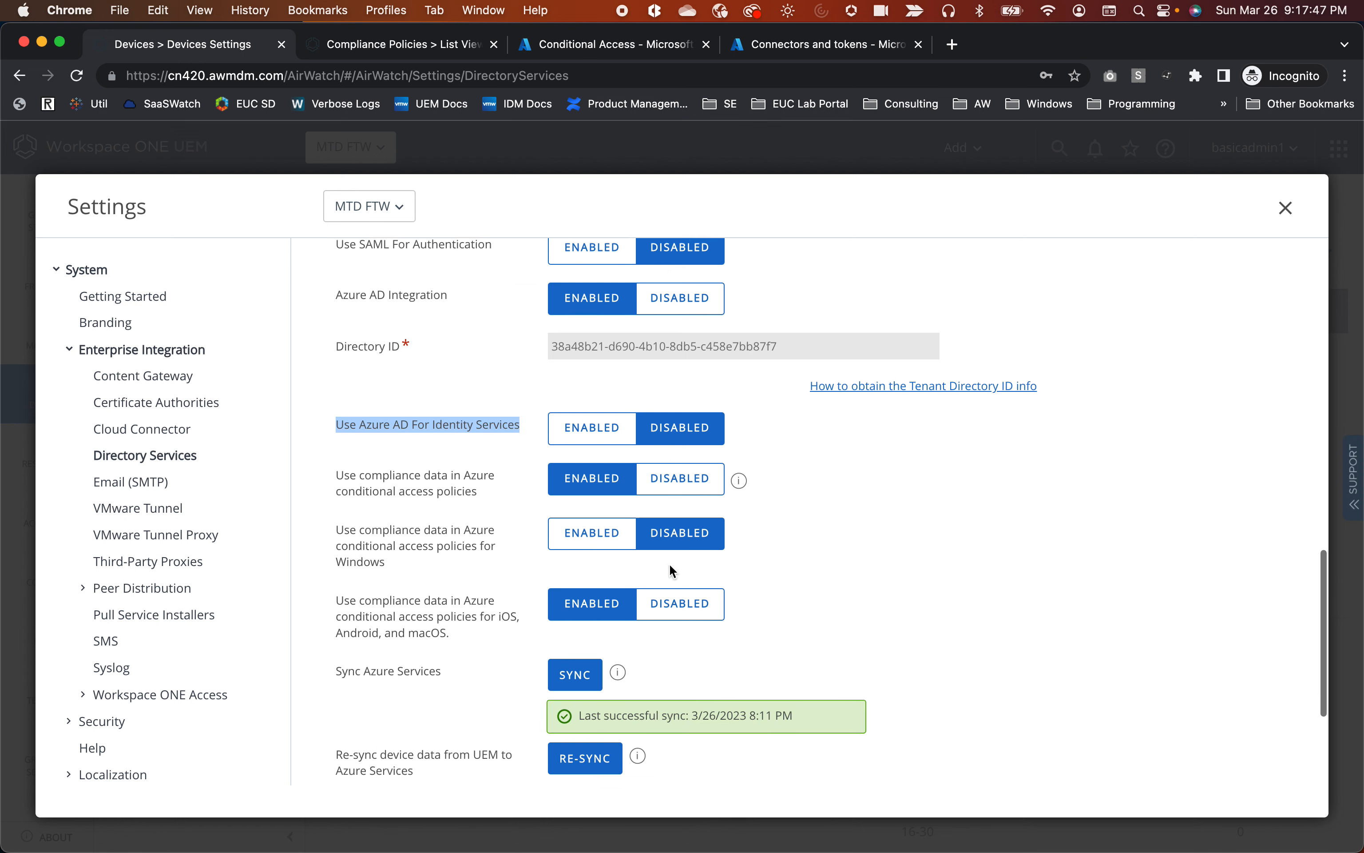
left_click_drag(336, 395, 486, 416)
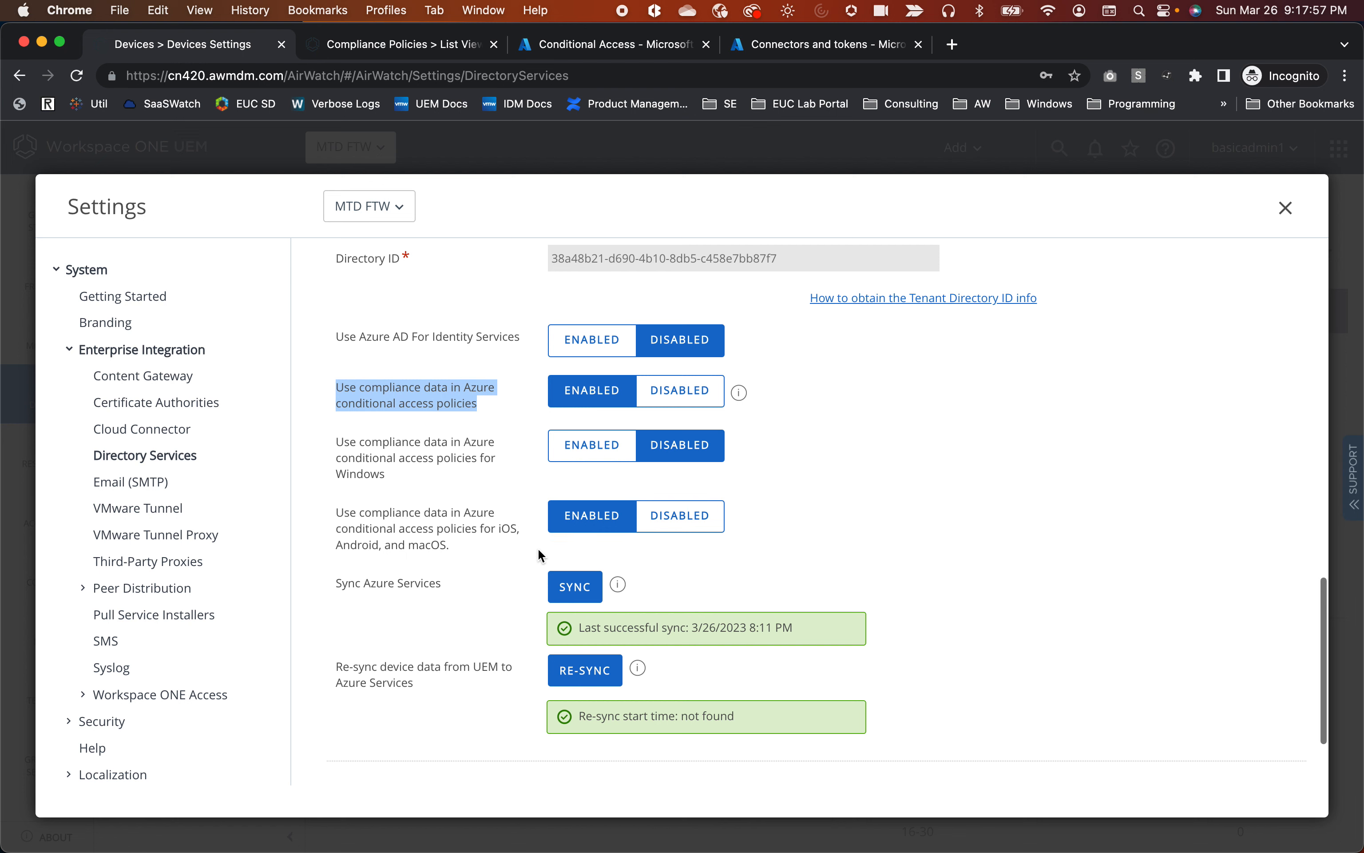
scroll(563, 524, "down", 1)
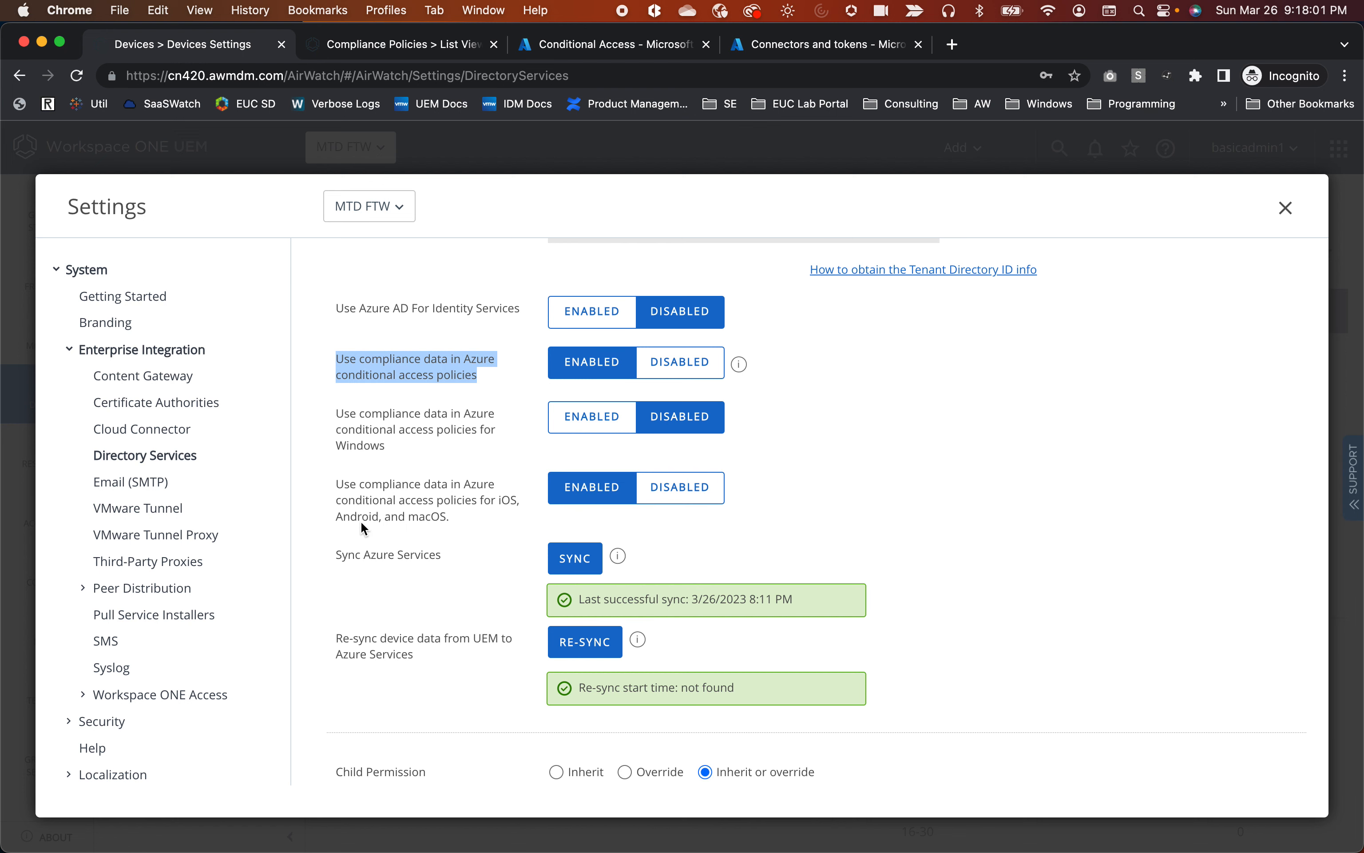
scroll(429, 519, "down", 3)
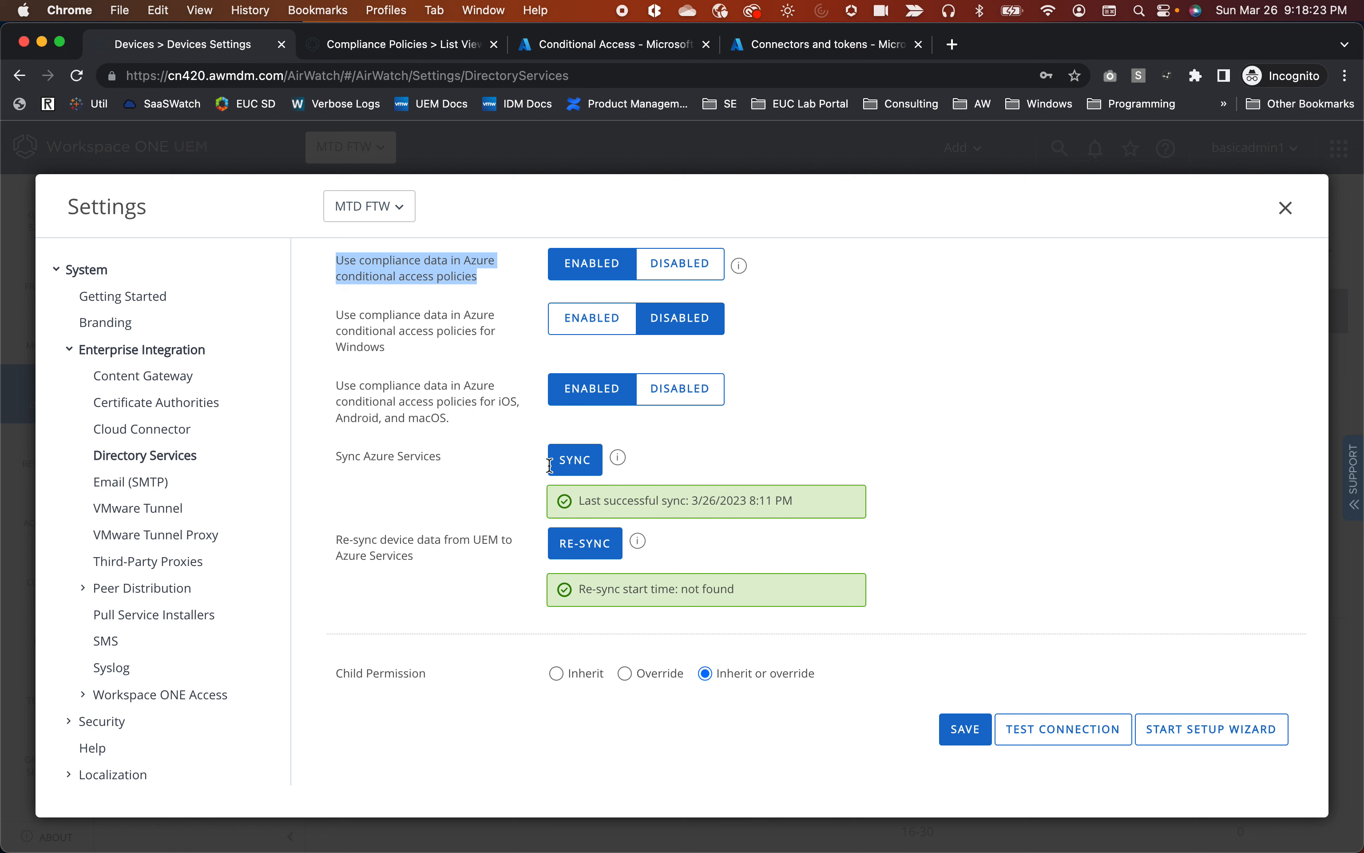
mouse_move(622, 455)
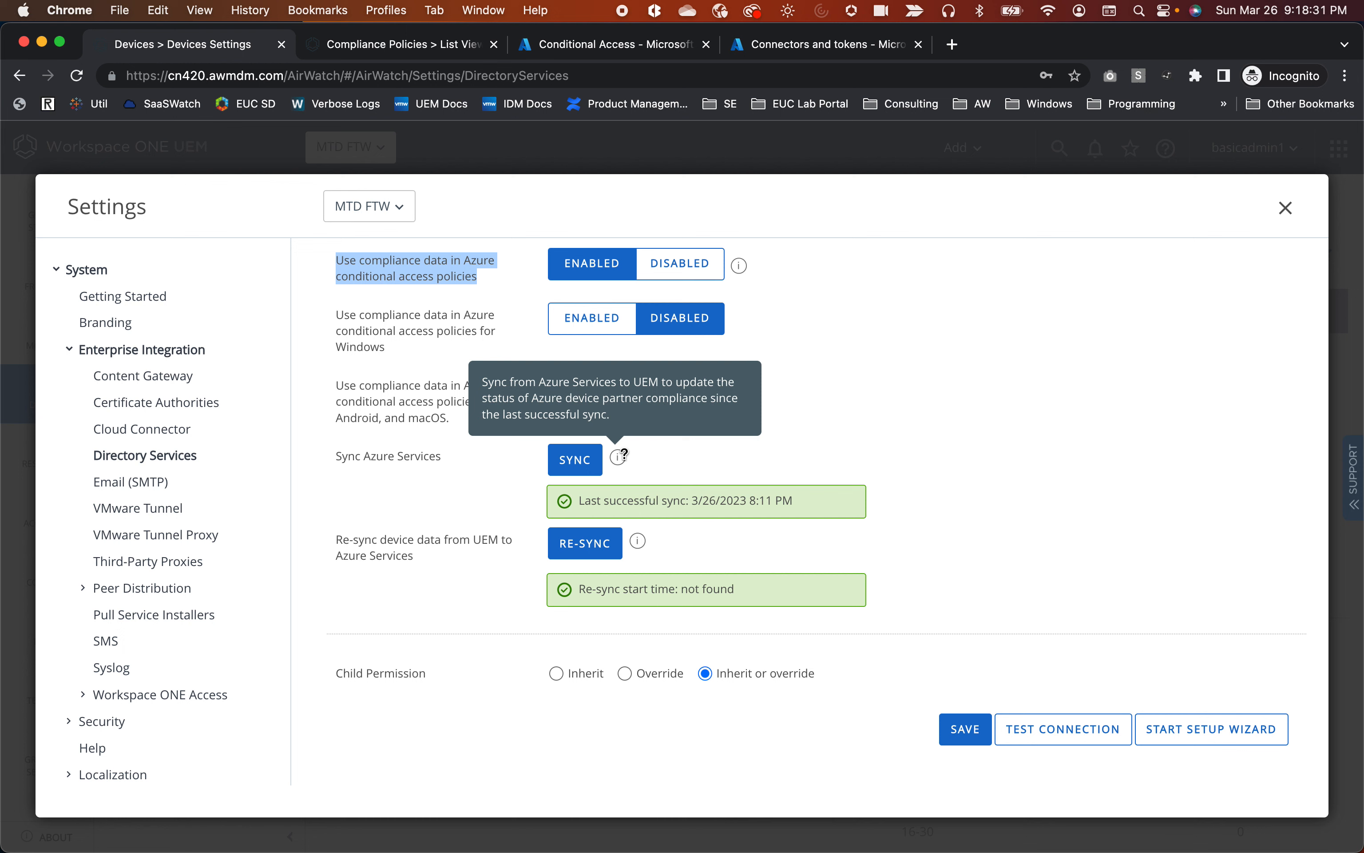
mouse_move(640, 543)
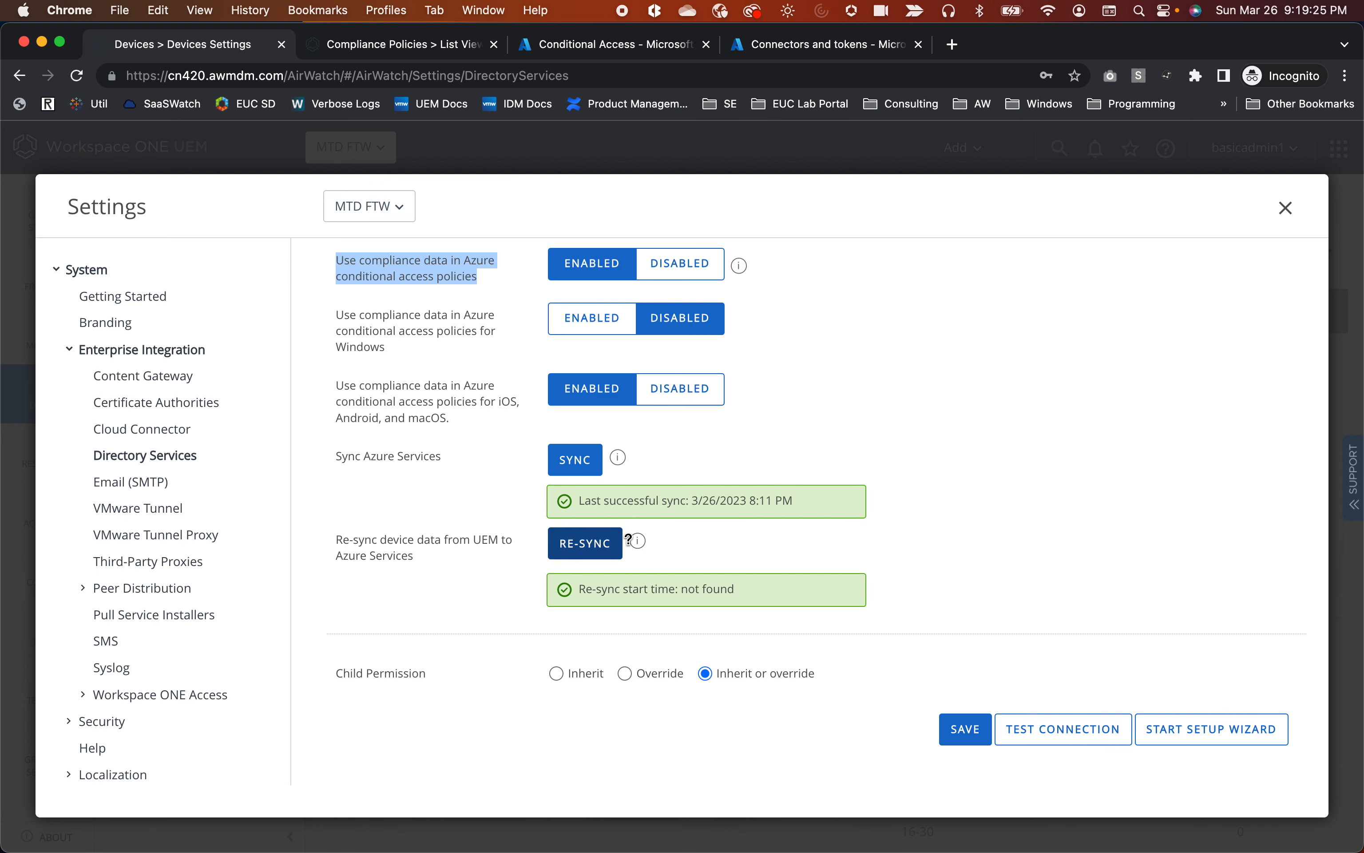
Enable Azure conditional access compliance data and the iOS/Android/macOS toggle, then go to Azure.
scroll(627, 540, "up", 1)
left_click(676, 302)
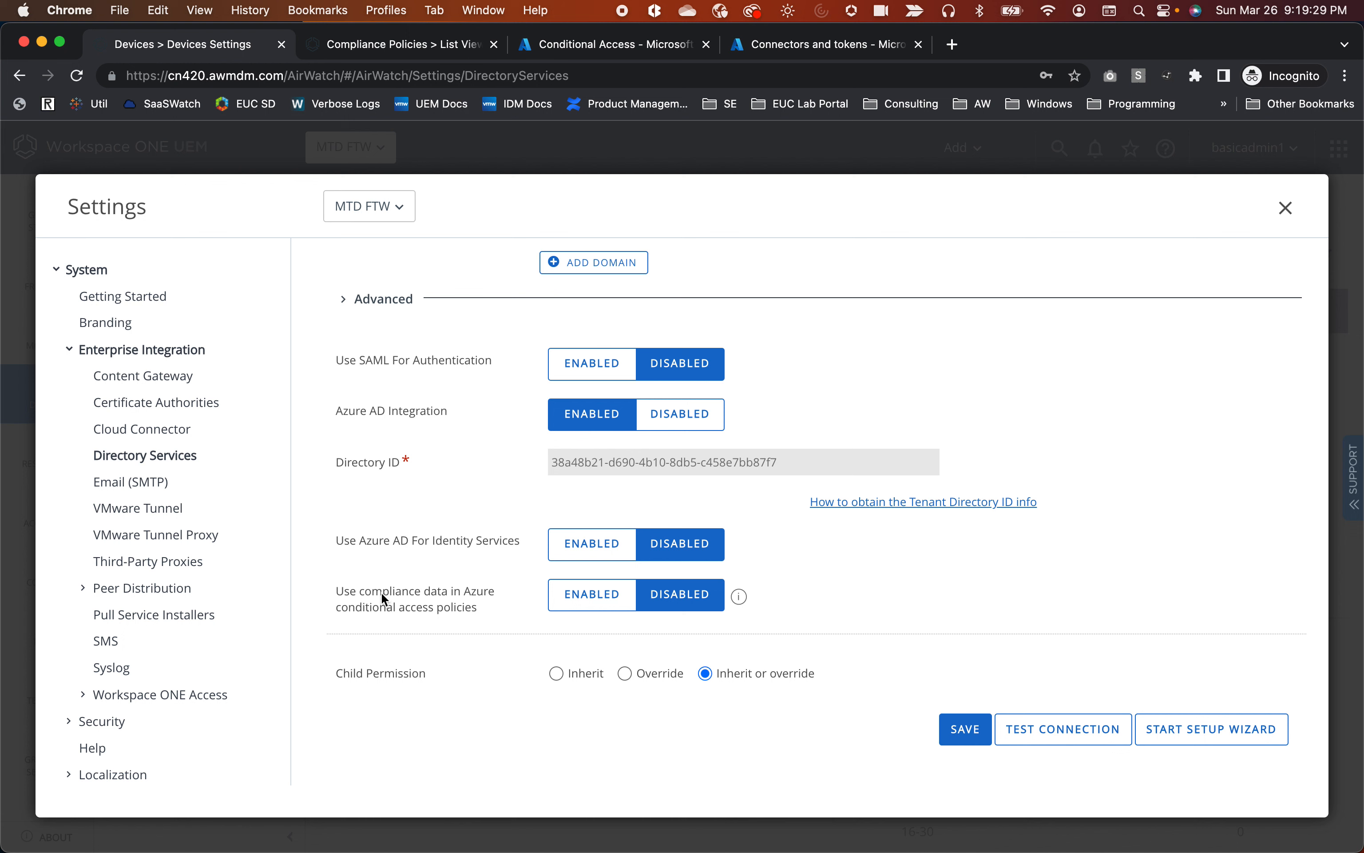
left_click_drag(366, 593, 484, 610)
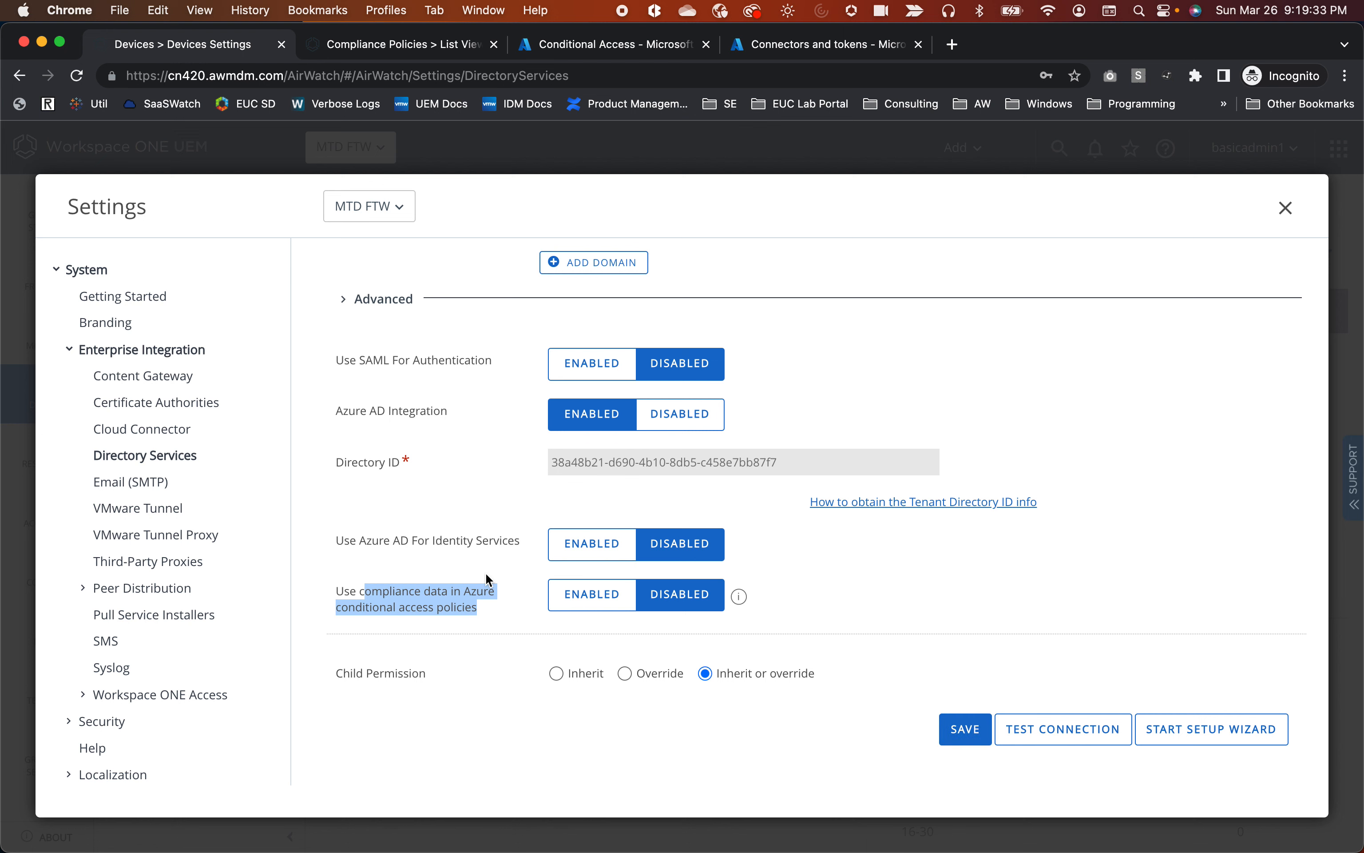
left_click(575, 604)
scroll(592, 609, "down", 2)
left_click(592, 614)
scroll(733, 649, "down", 4)
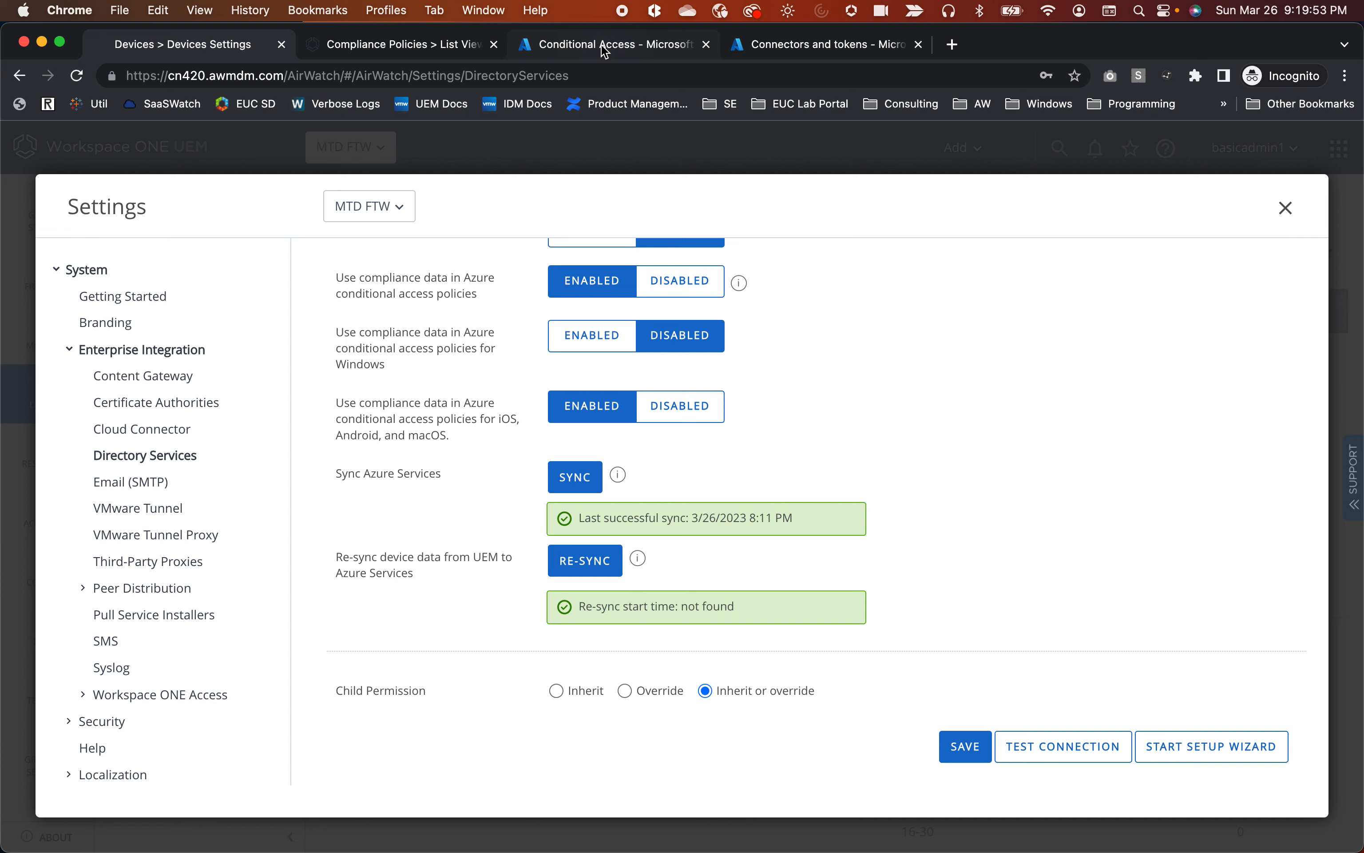
left_click(561, 45)
Open Enterprise applications from Azure Home, listing Workspace ONE Conditional Access and AirWatch by VMware.
left_click(109, 141)
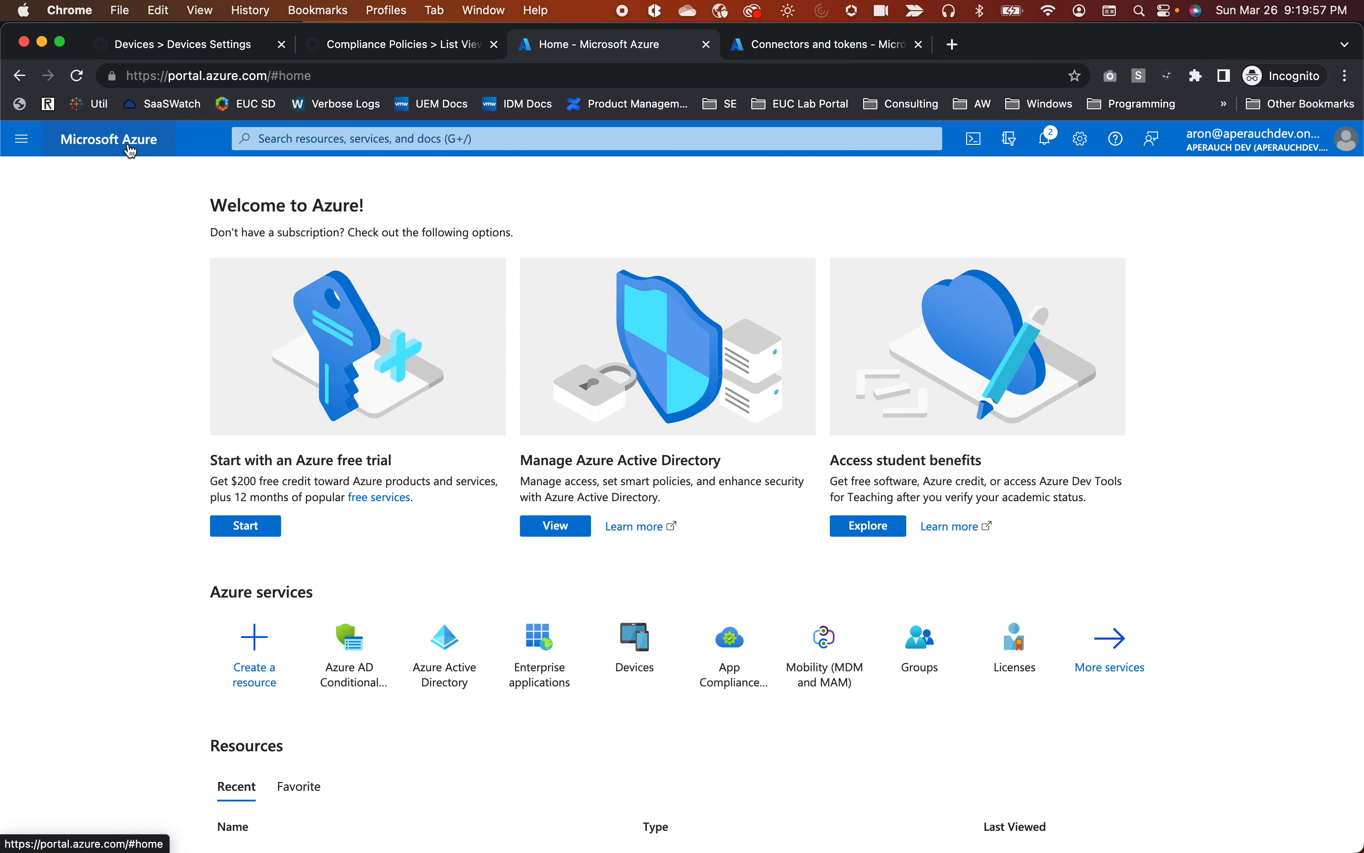
left_click(544, 684)
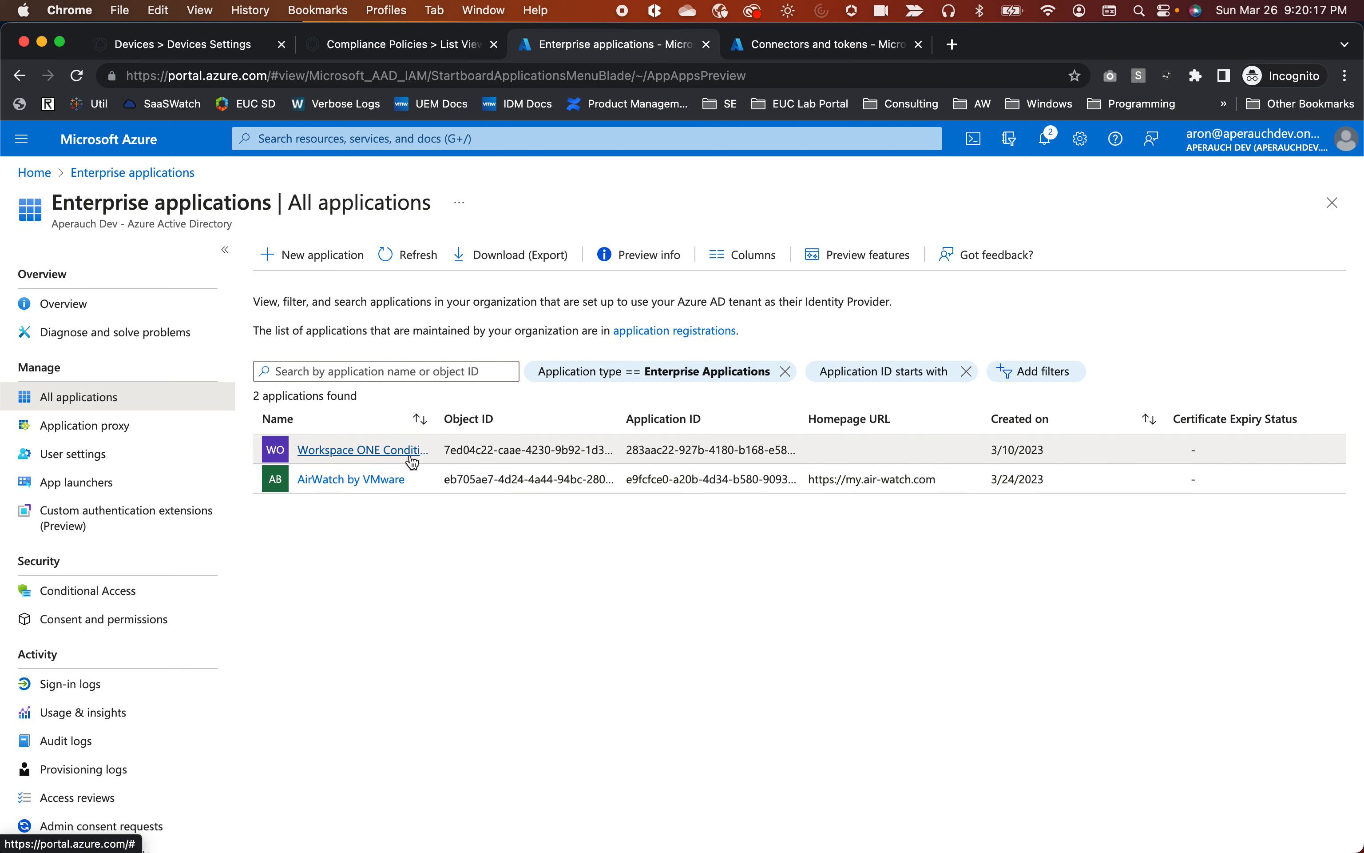
Open the Workspace ONE Conditional Access app's Properties and review its sign-in and visibility settings.
left_click(378, 451)
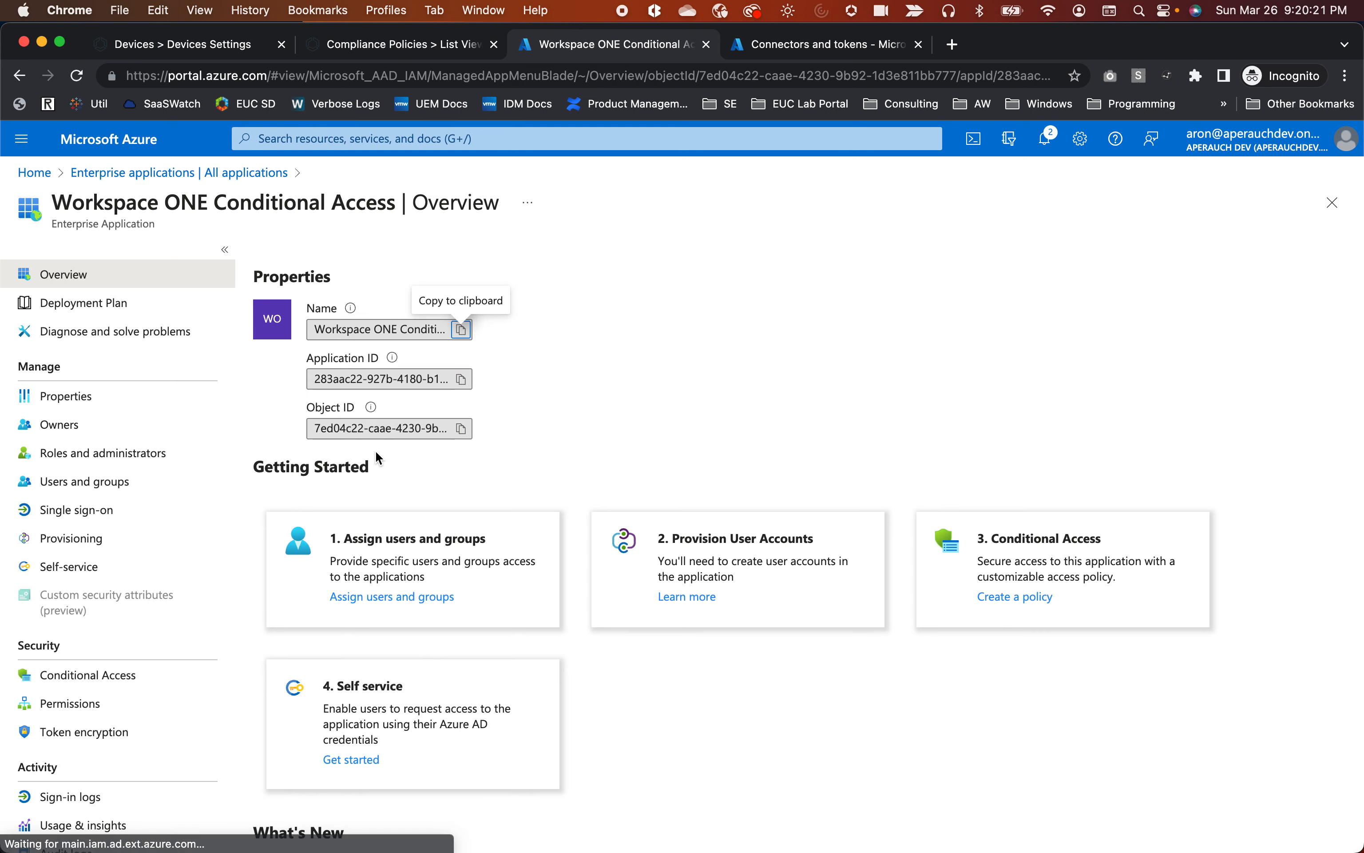
left_click(55, 400)
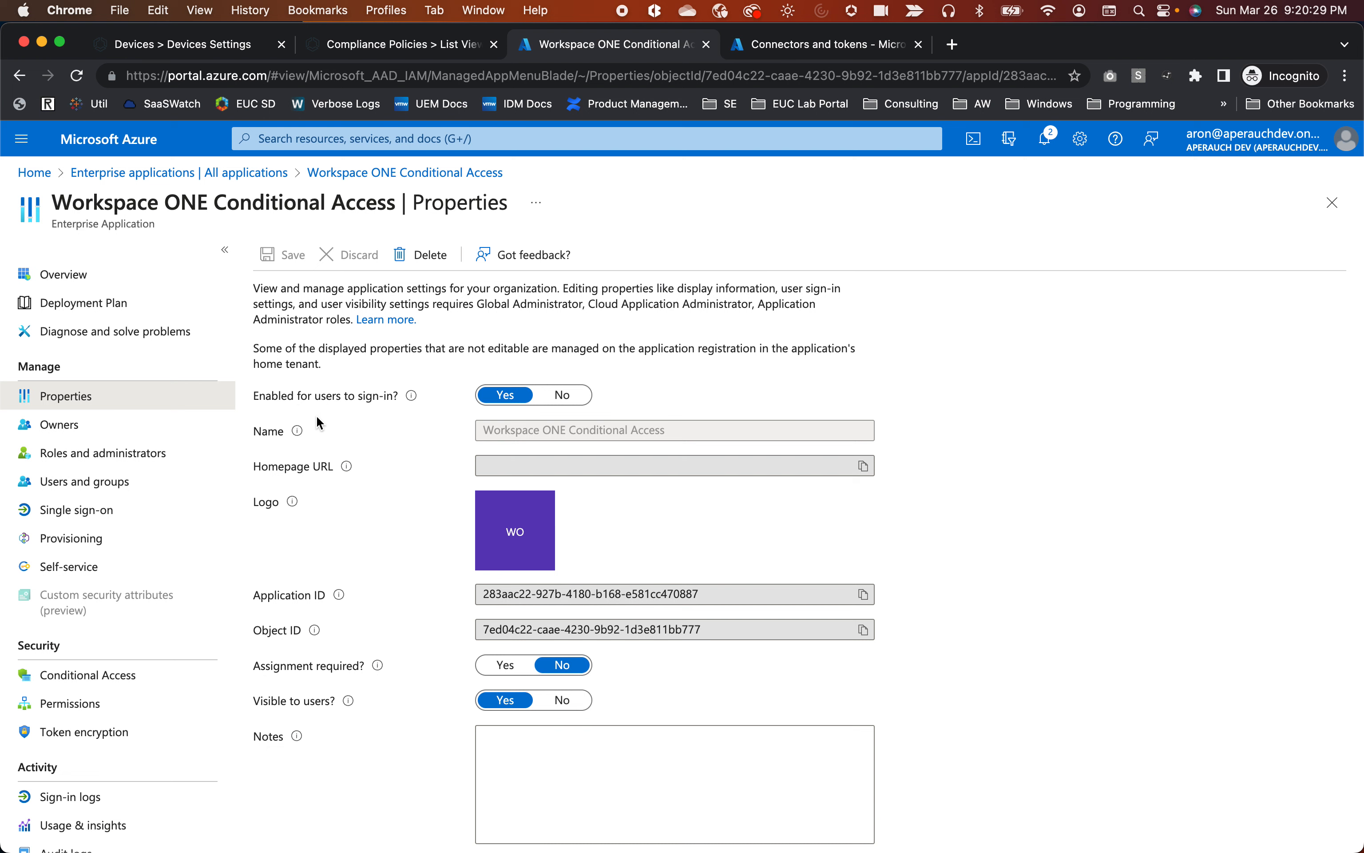
scroll(338, 485, "down", 1)
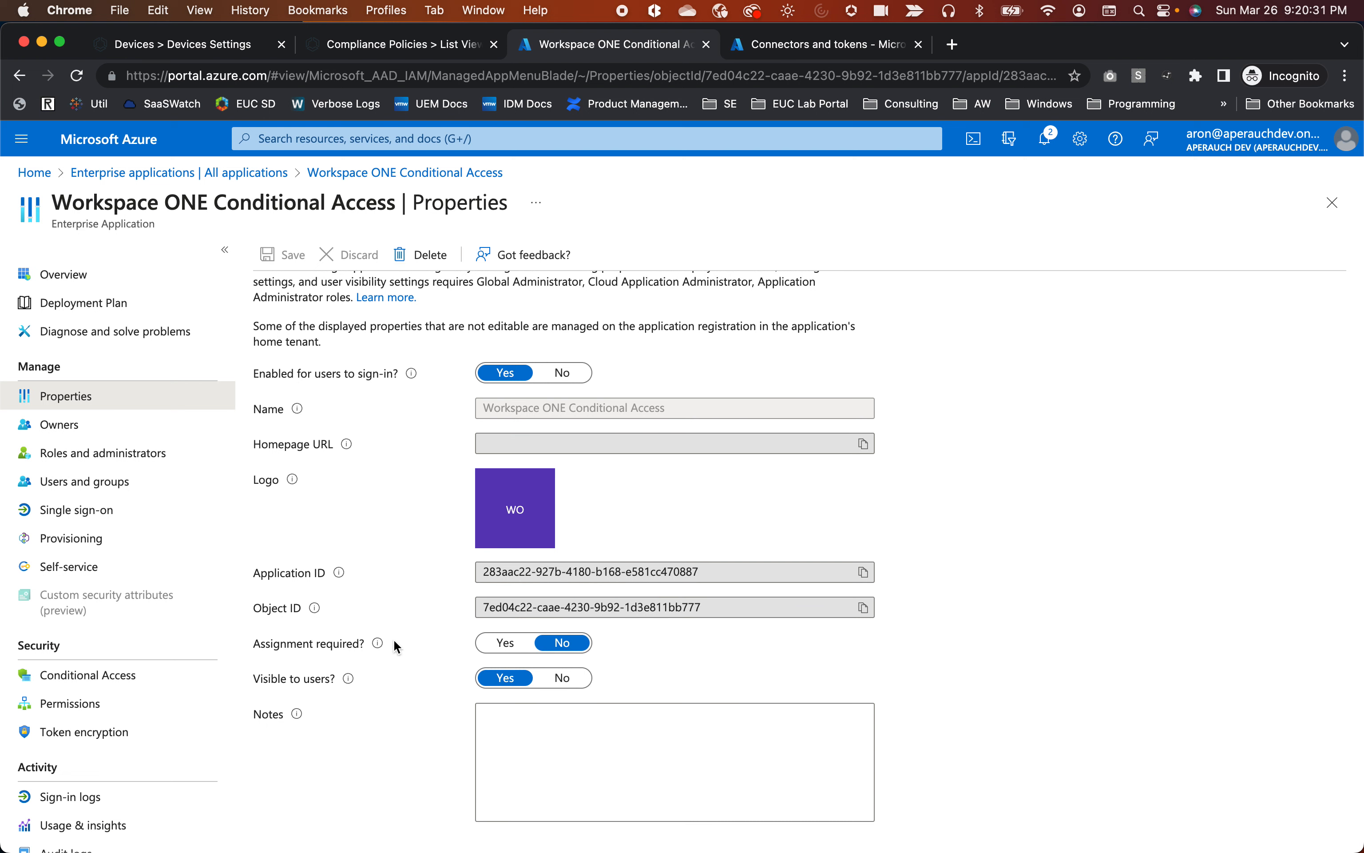
mouse_move(377, 648)
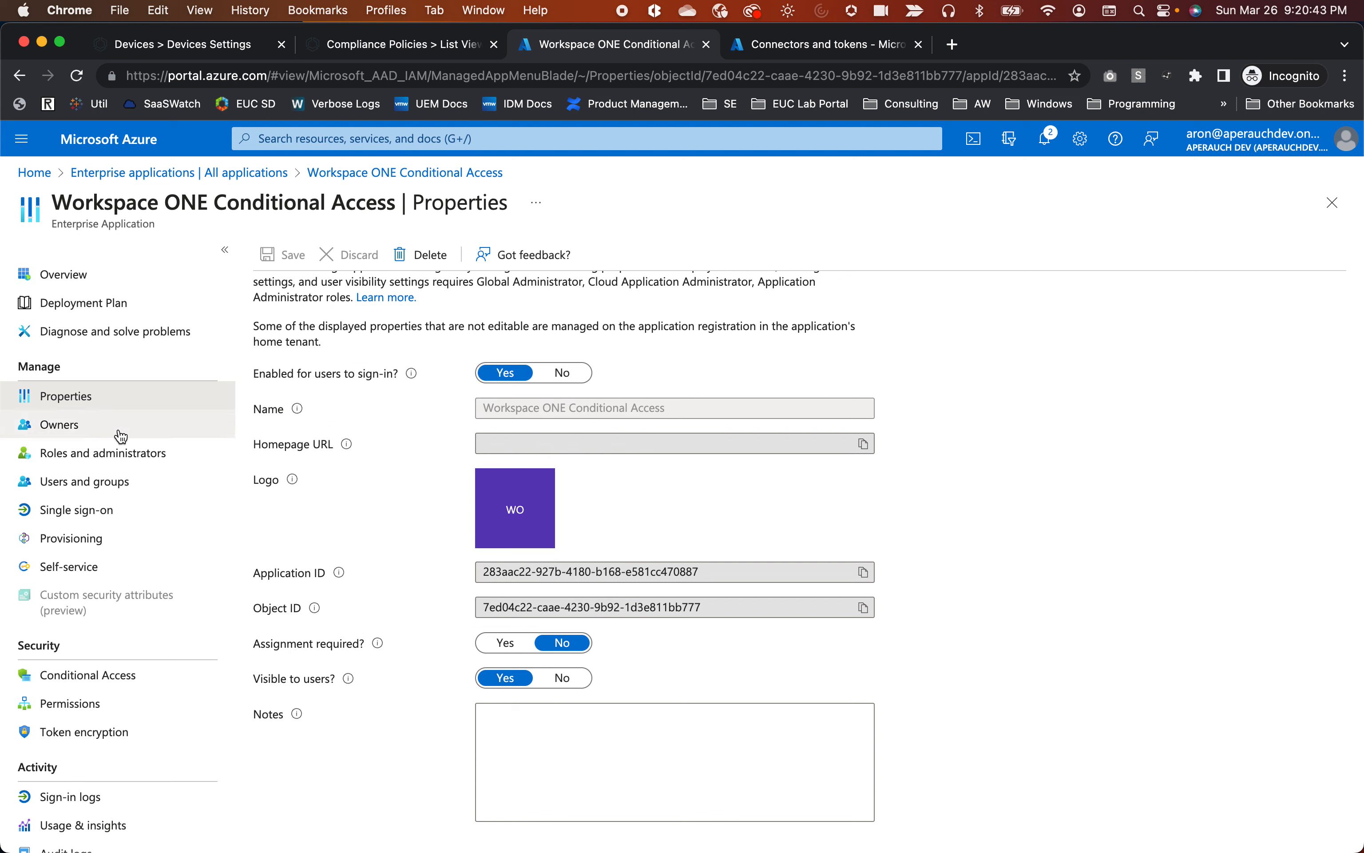
Open the profile of the single user assigned to Workspace ONE Conditional Access and highlight their e-mail address.
left_click(81, 493)
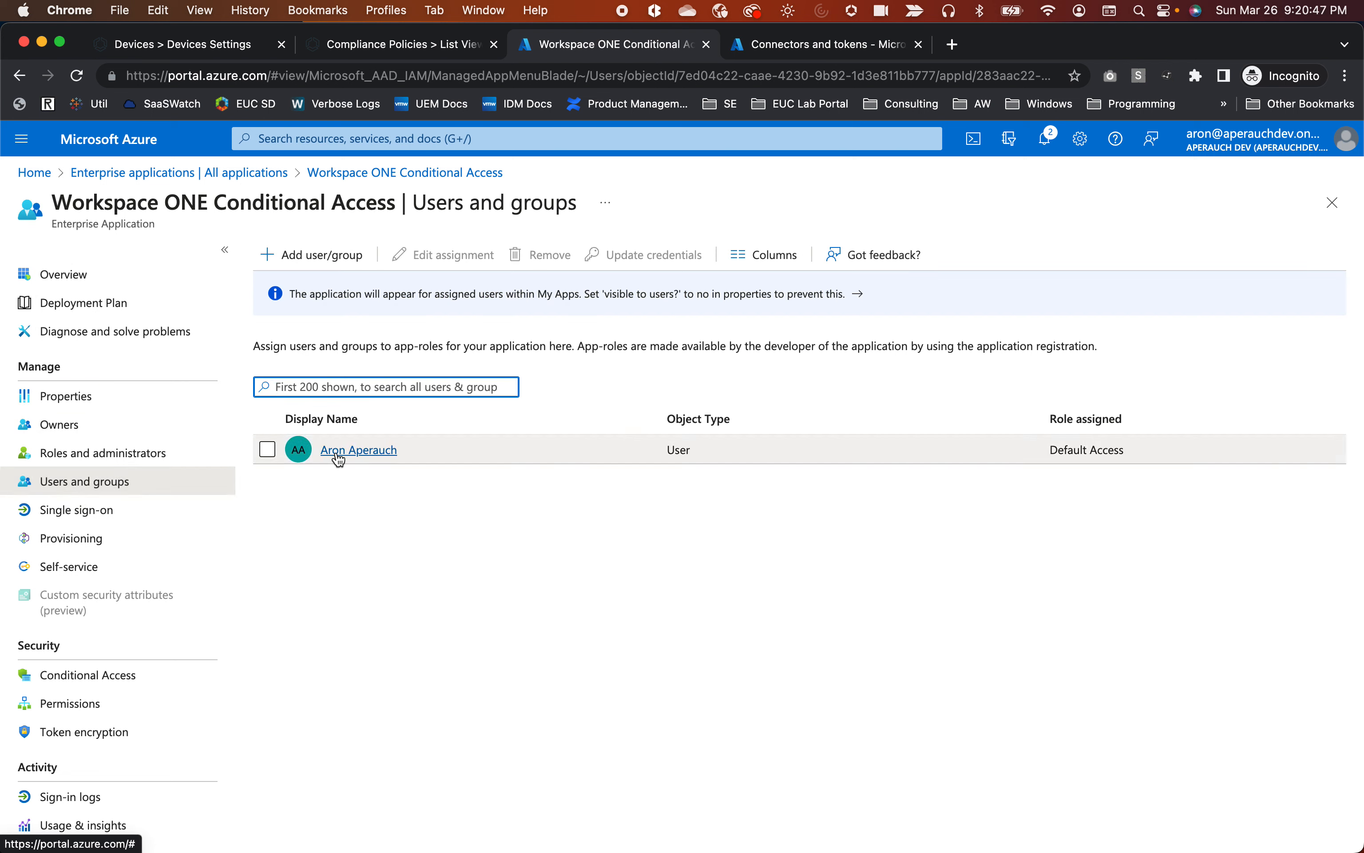
left_click(358, 451)
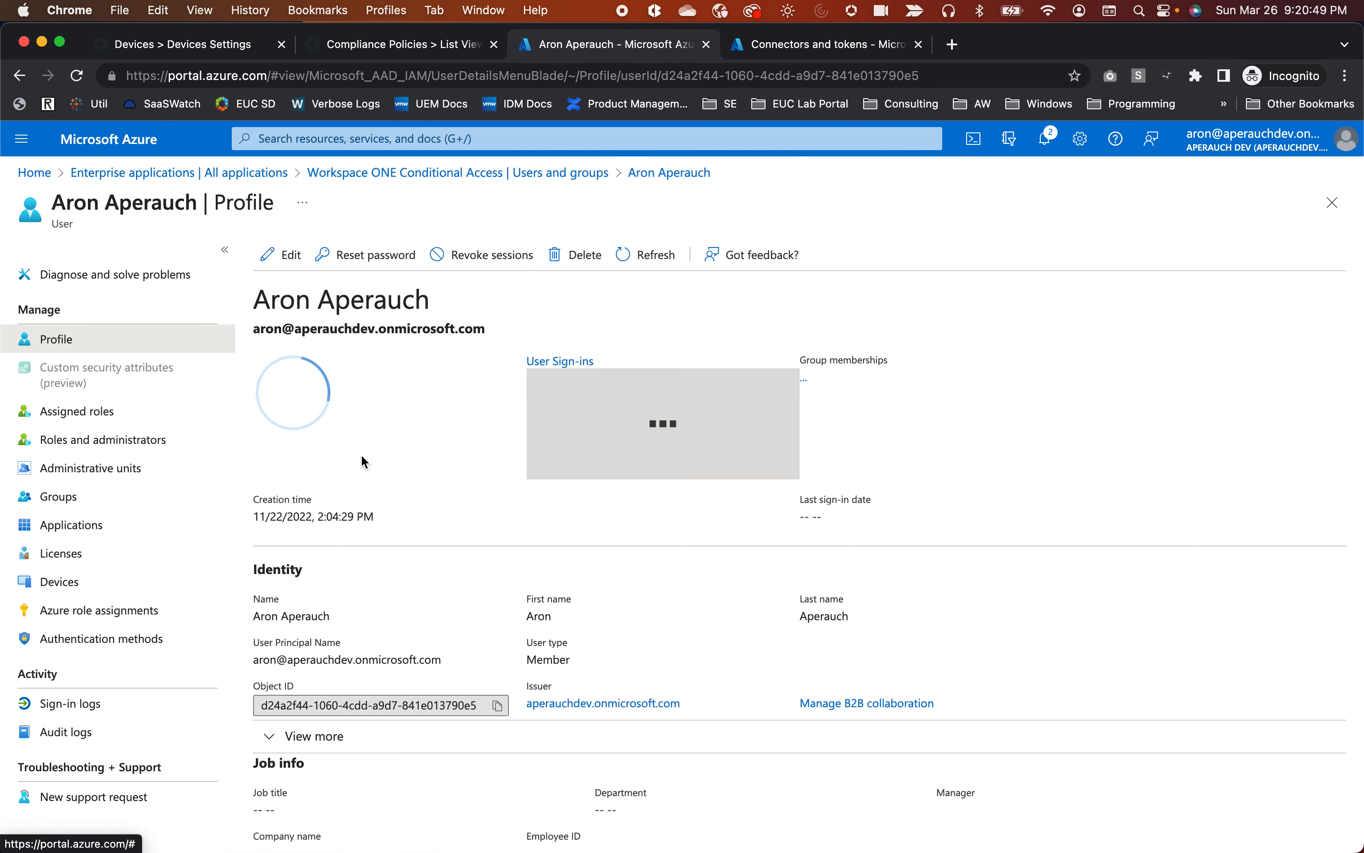
left_click_drag(254, 328, 530, 334)
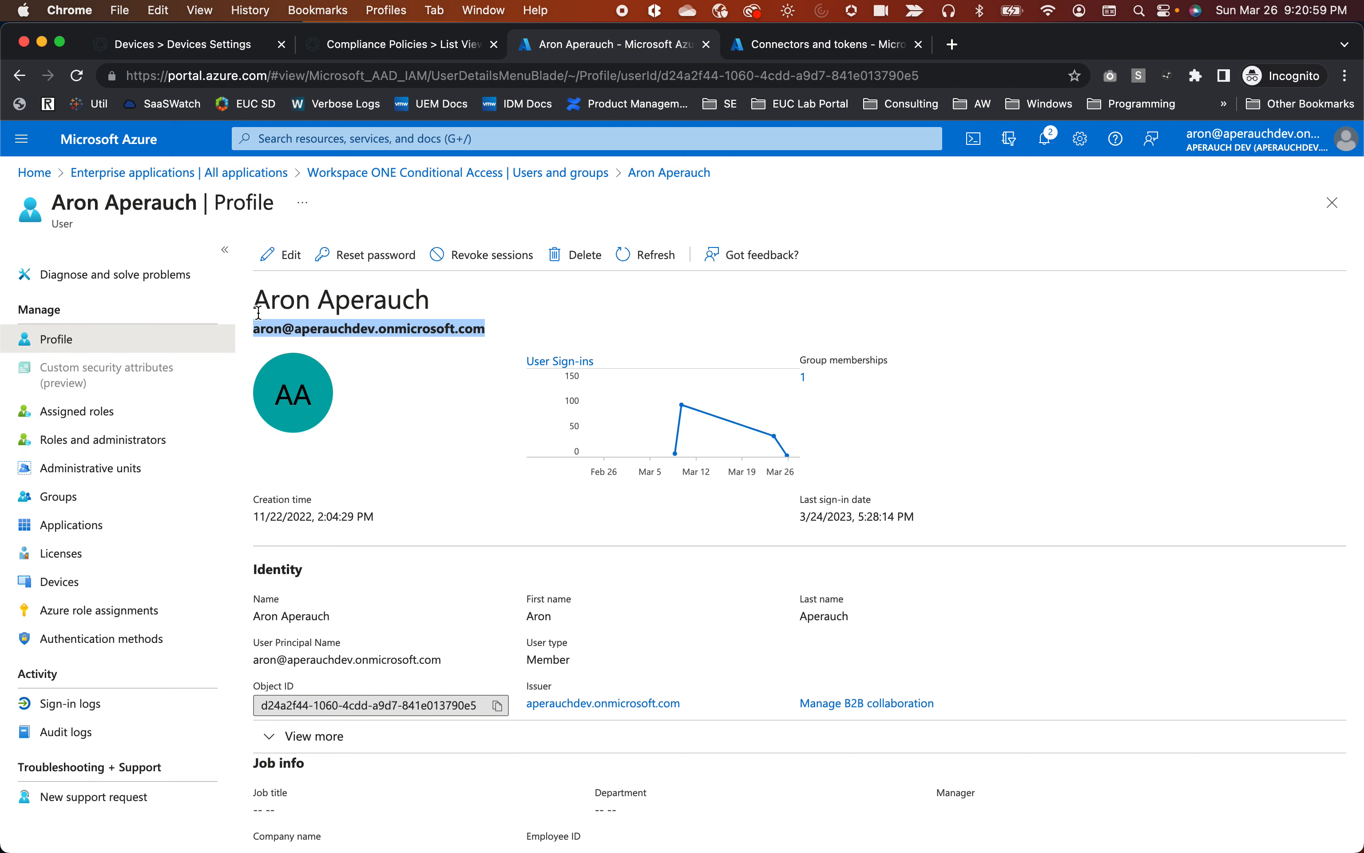
Go back to the Workspace ONE Conditional Access Users and groups list via the breadcrumb.
left_click(410, 172)
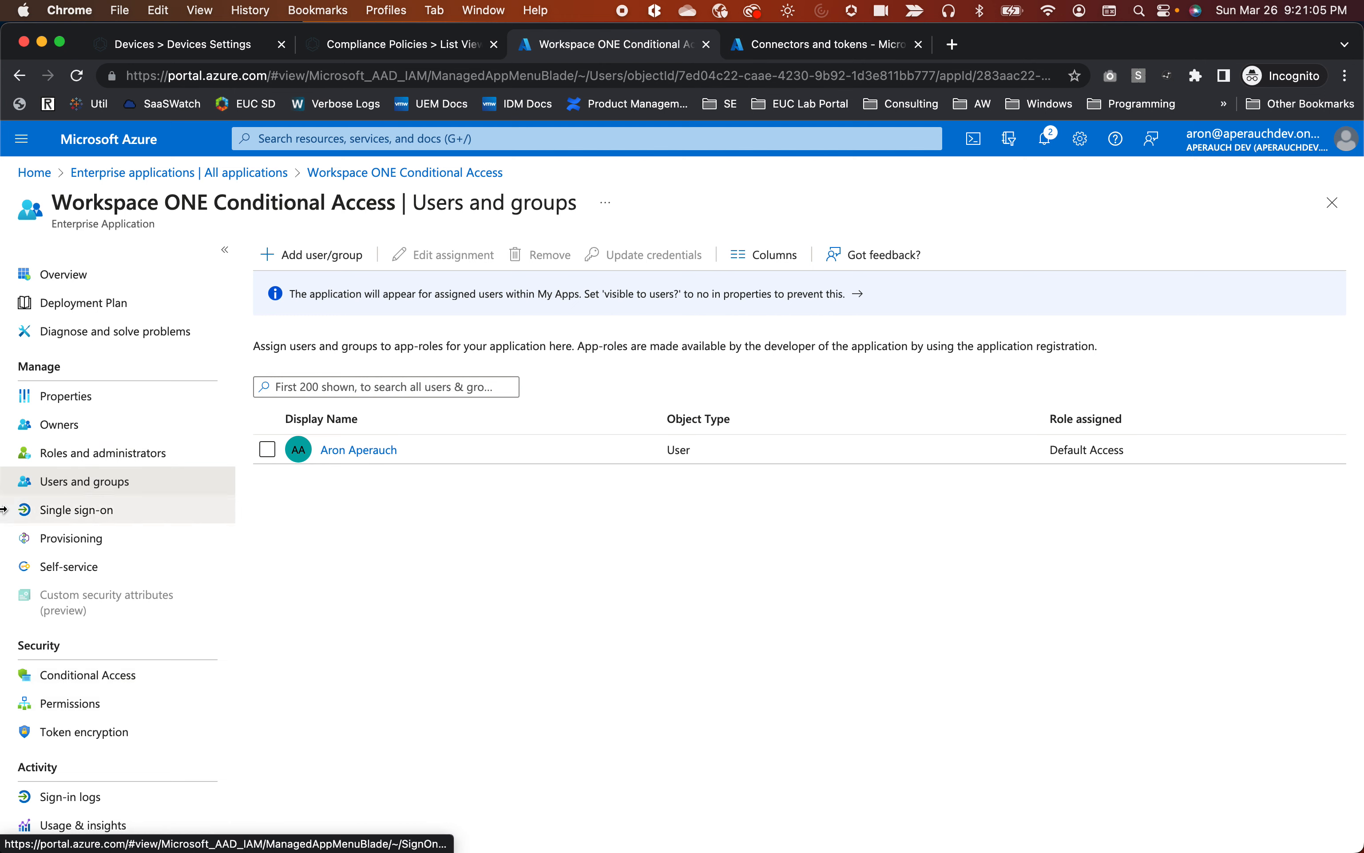
Check the app's Conditional Access page, which lists no policies yet, then return to Azure home.
left_click(109, 681)
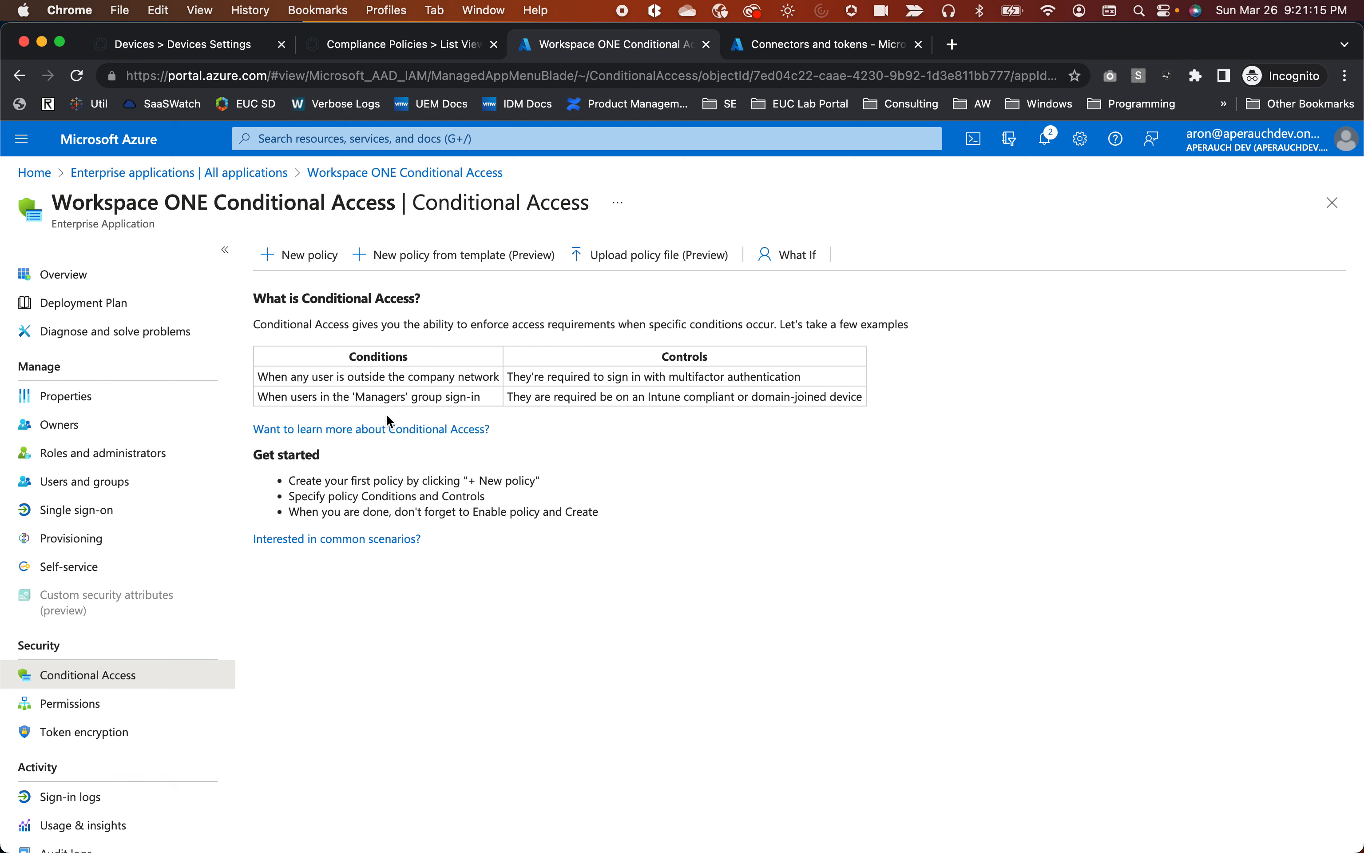
scroll(113, 750, "down", 5)
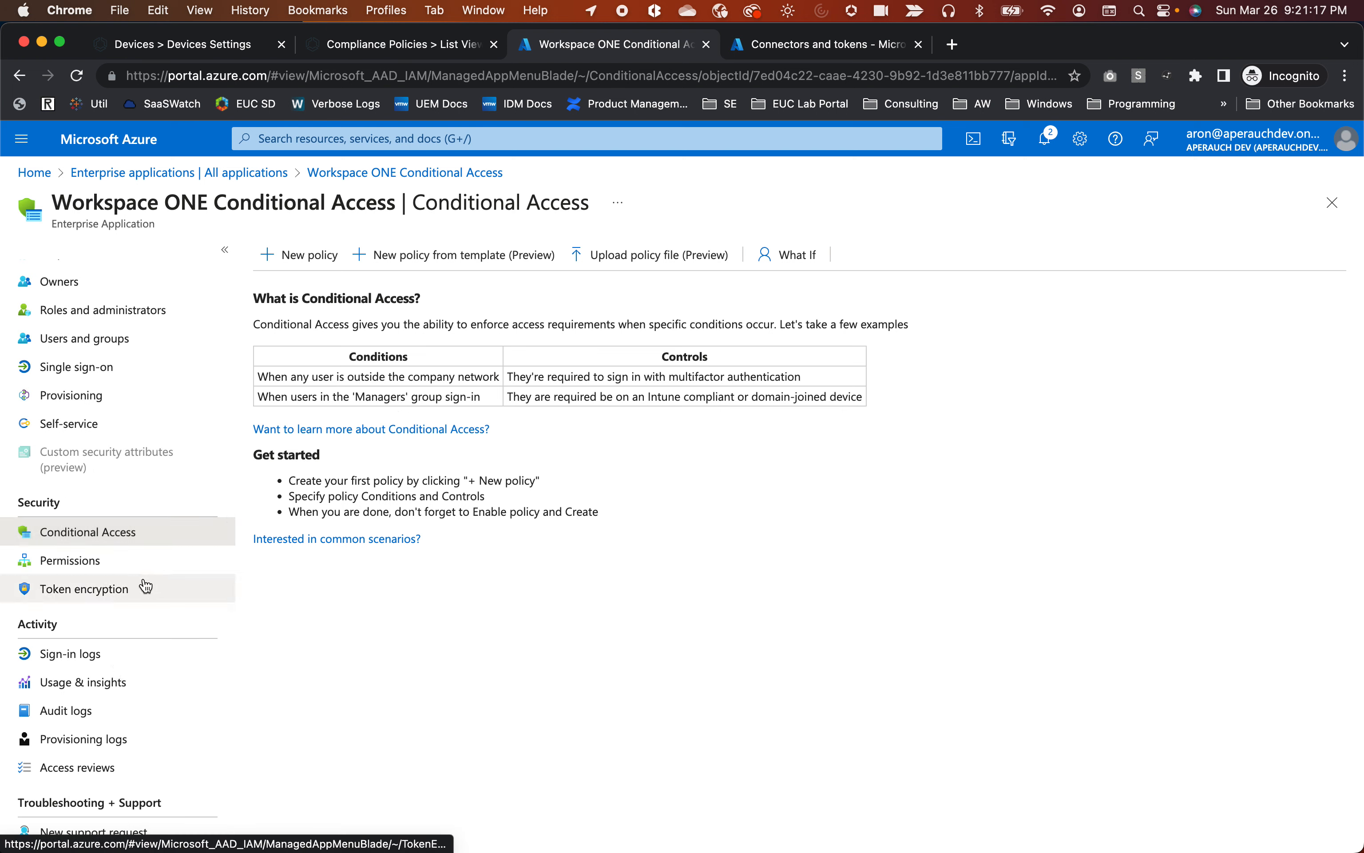
scroll(132, 588, "up", 5)
scroll(133, 588, "down", 5)
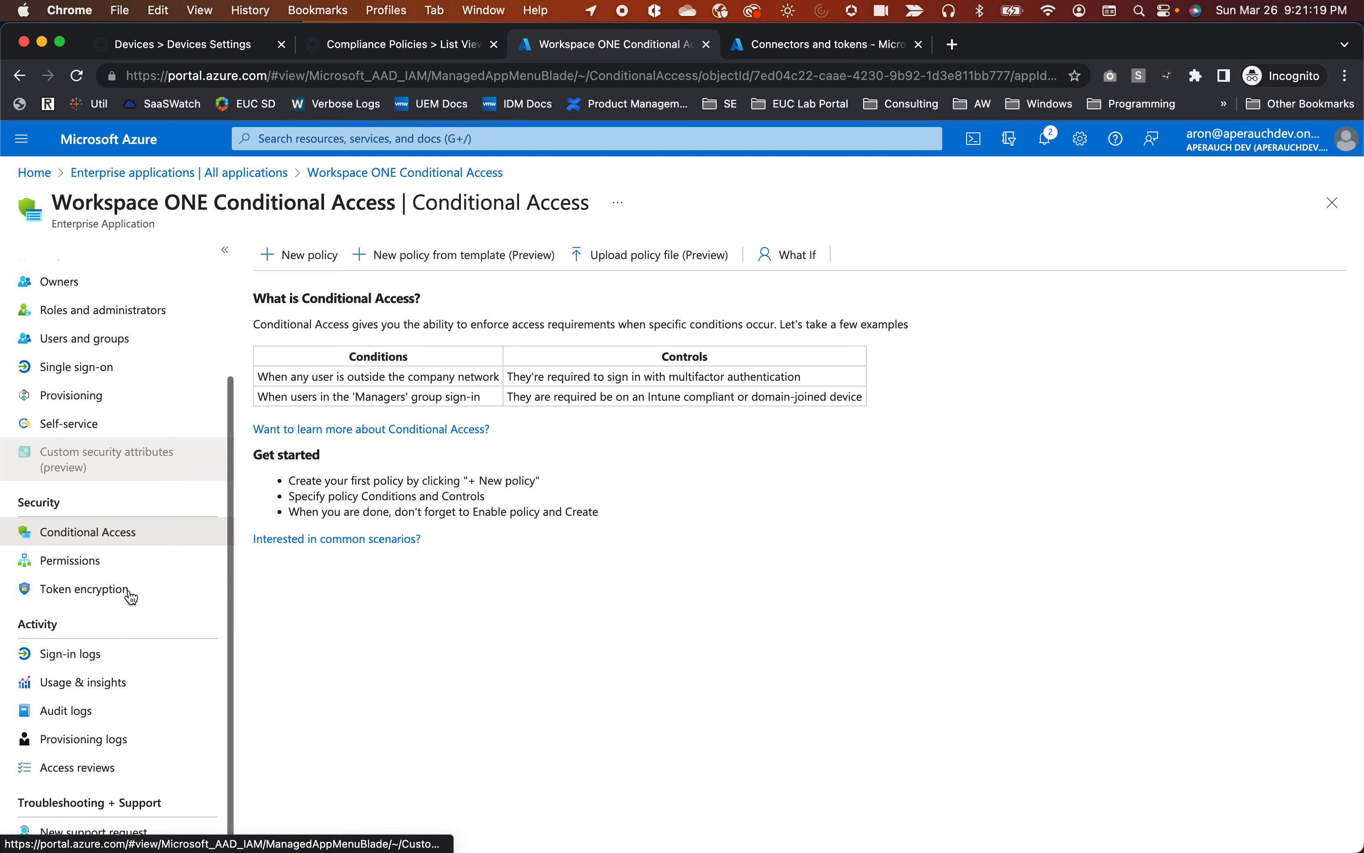
left_click(95, 141)
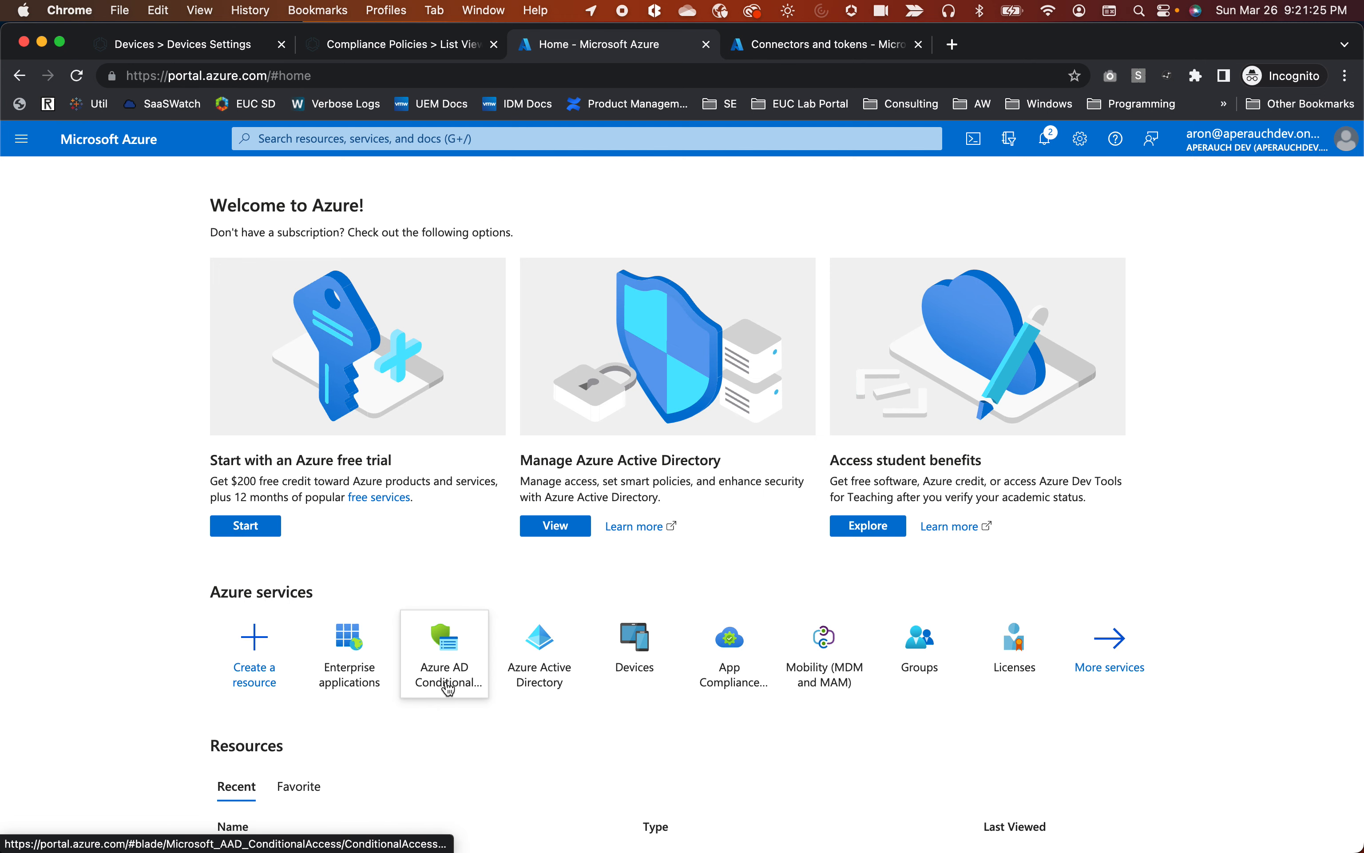
Confirm Require WS1 UEM Device Compliance shows On in the Conditional Access policies list.
left_click(451, 700)
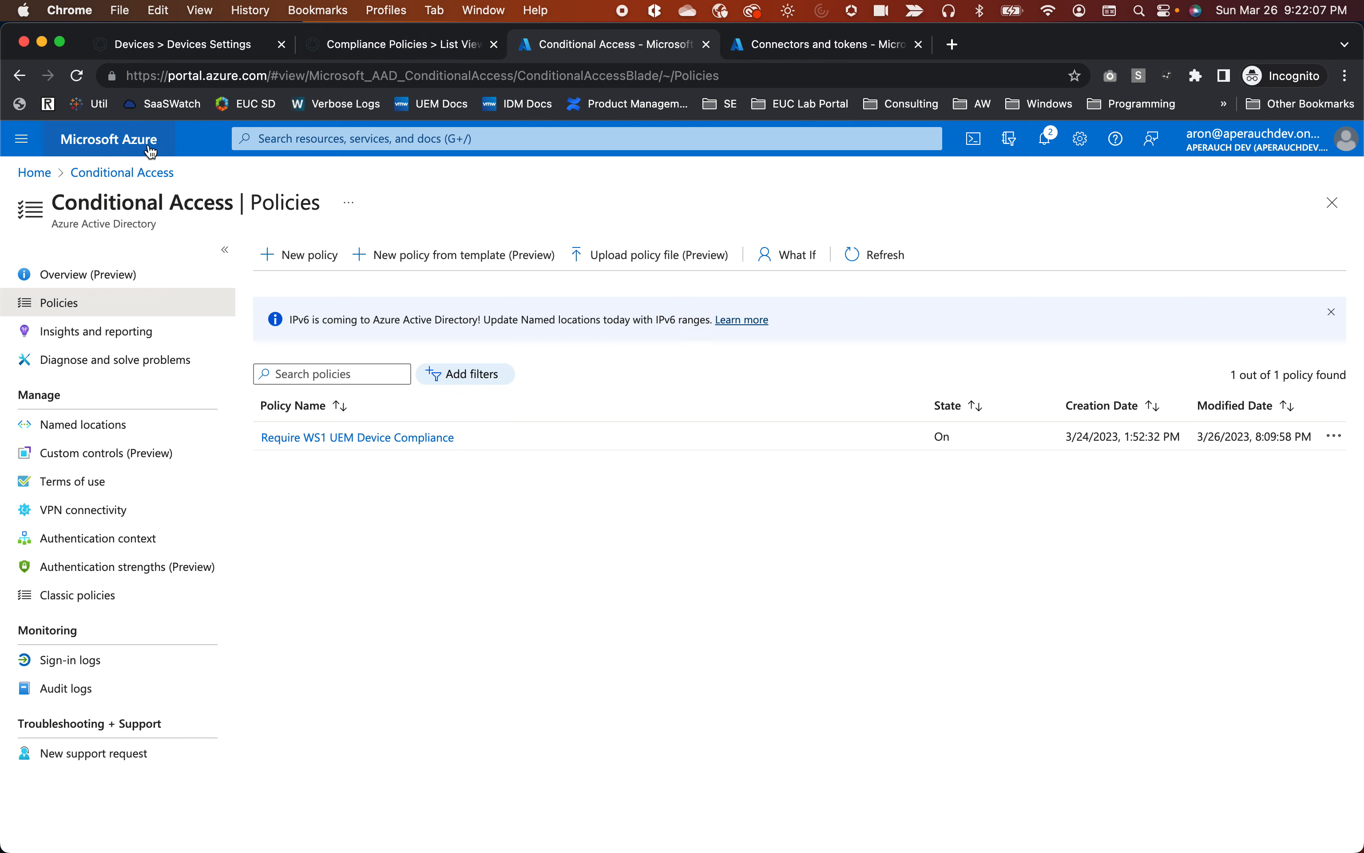
left_click(115, 142)
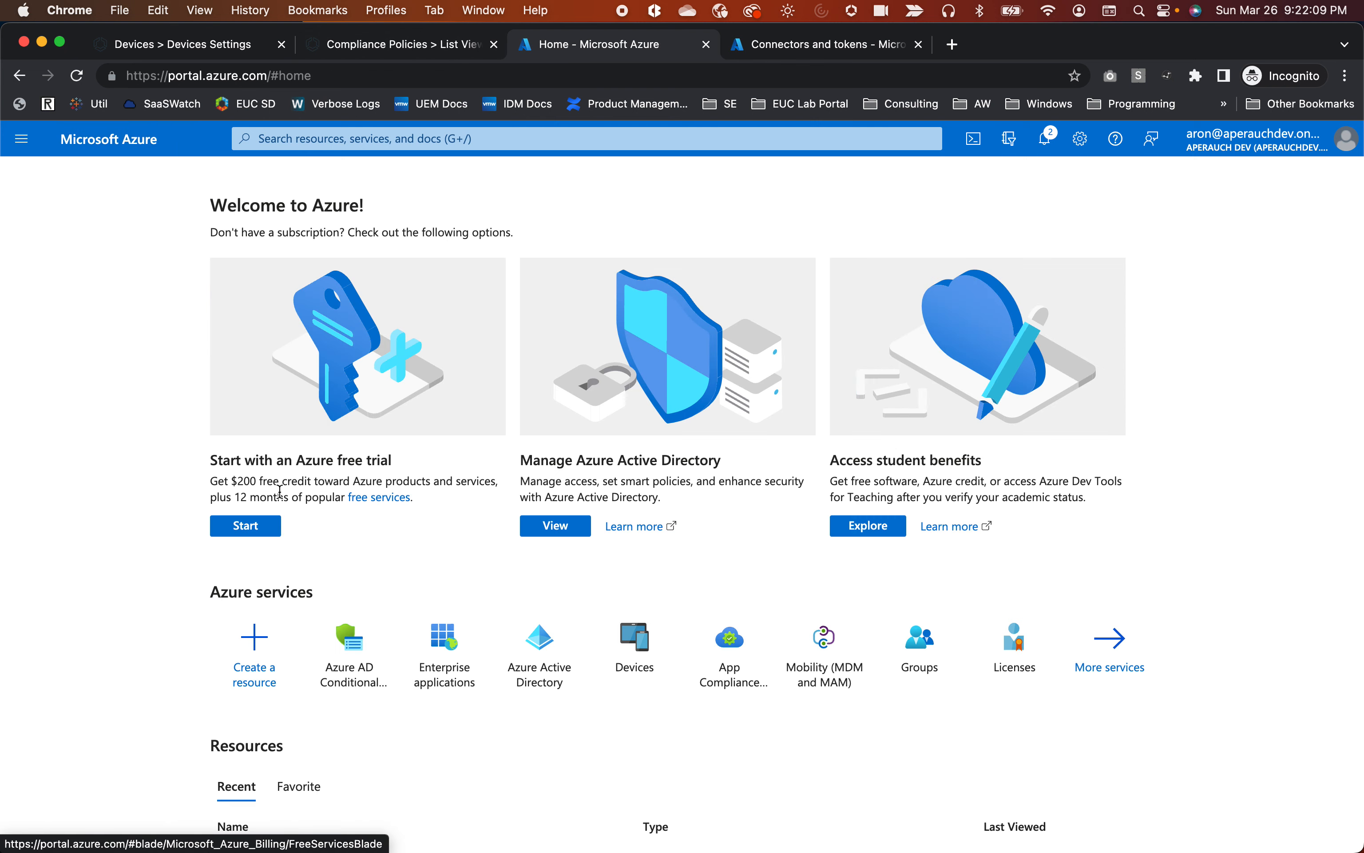
left_click(633, 674)
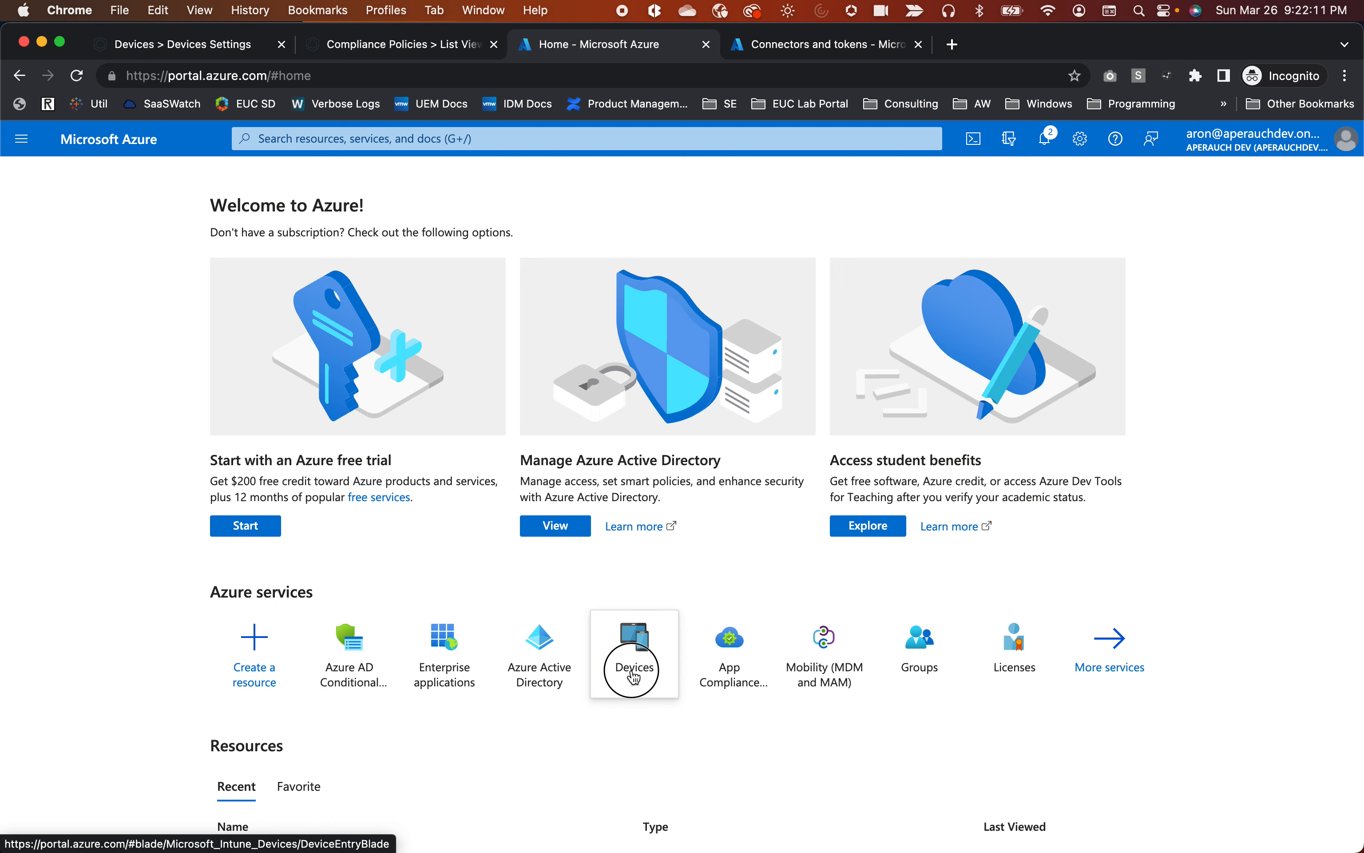
In Intune, go to Tenant administration > Connectors and tokens > Partner compliance management.
left_click(168, 426)
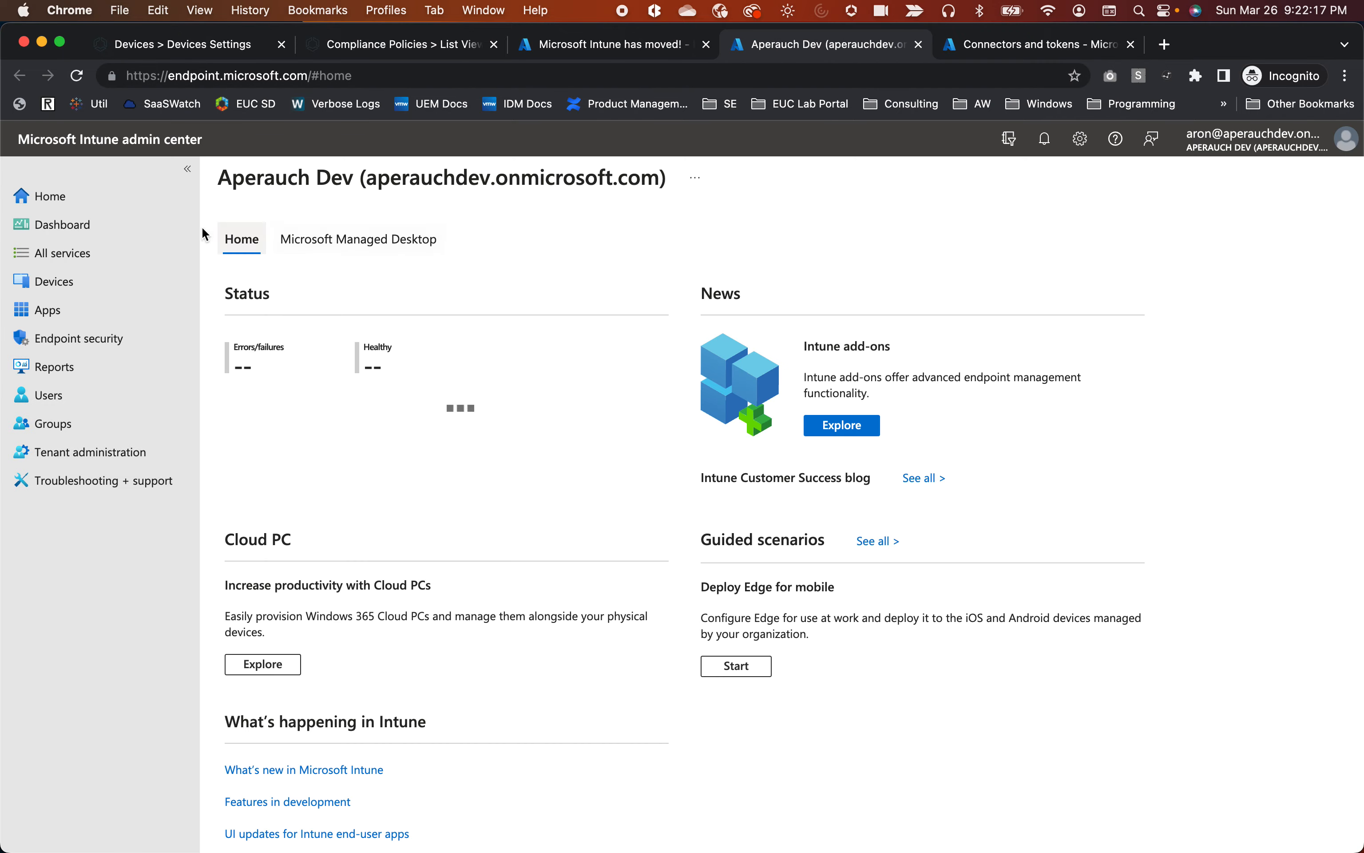
left_click(105, 453)
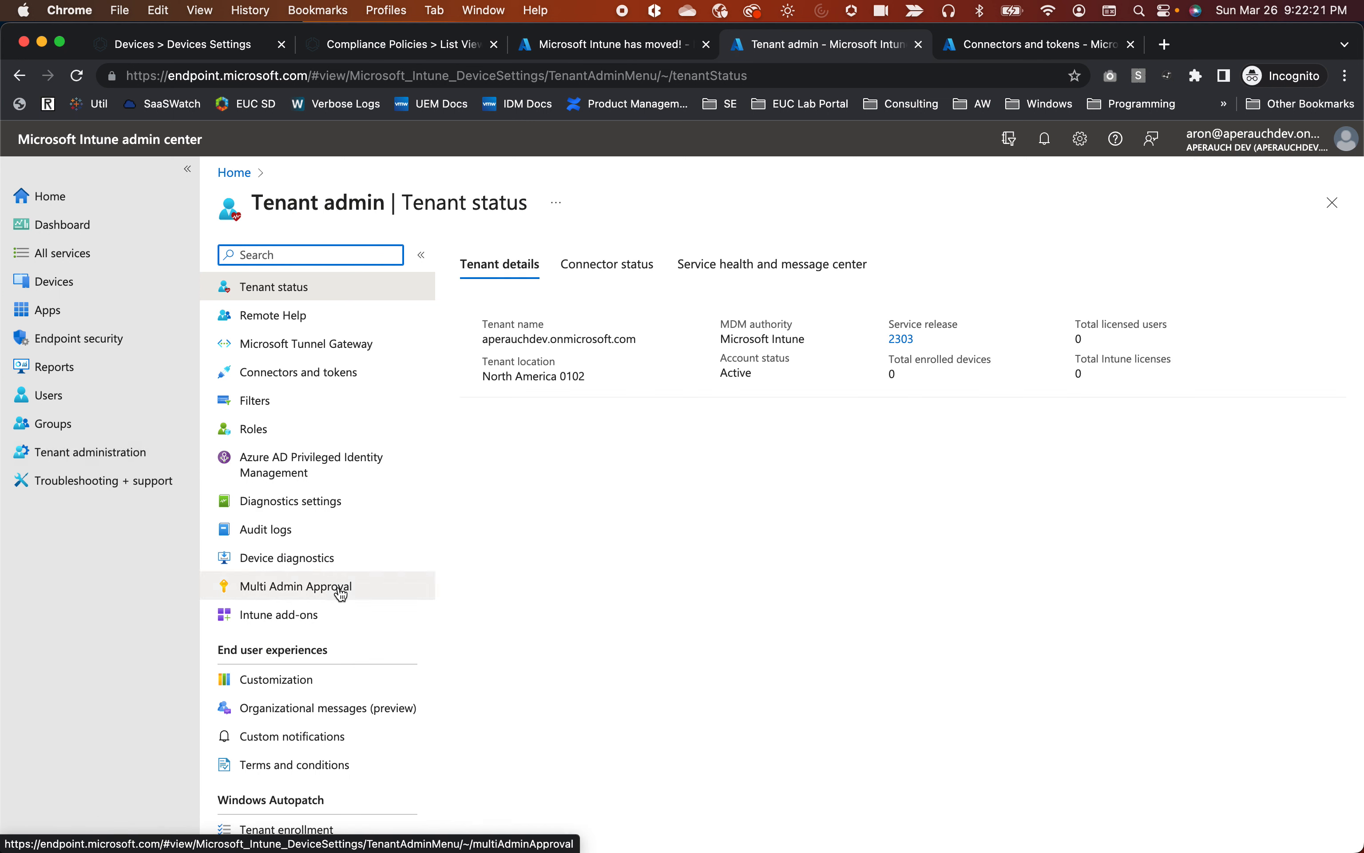
left_click(300, 372)
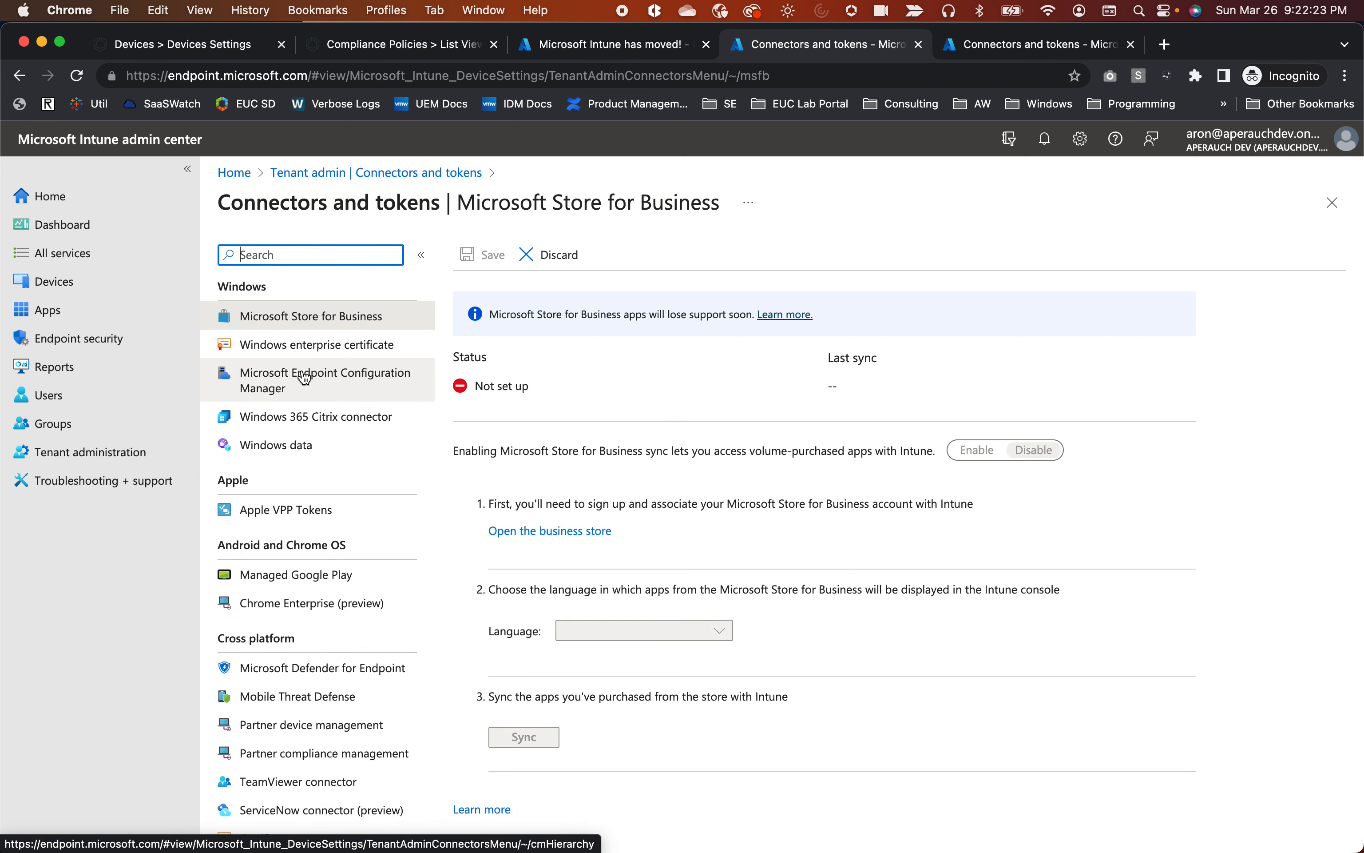
left_click(319, 765)
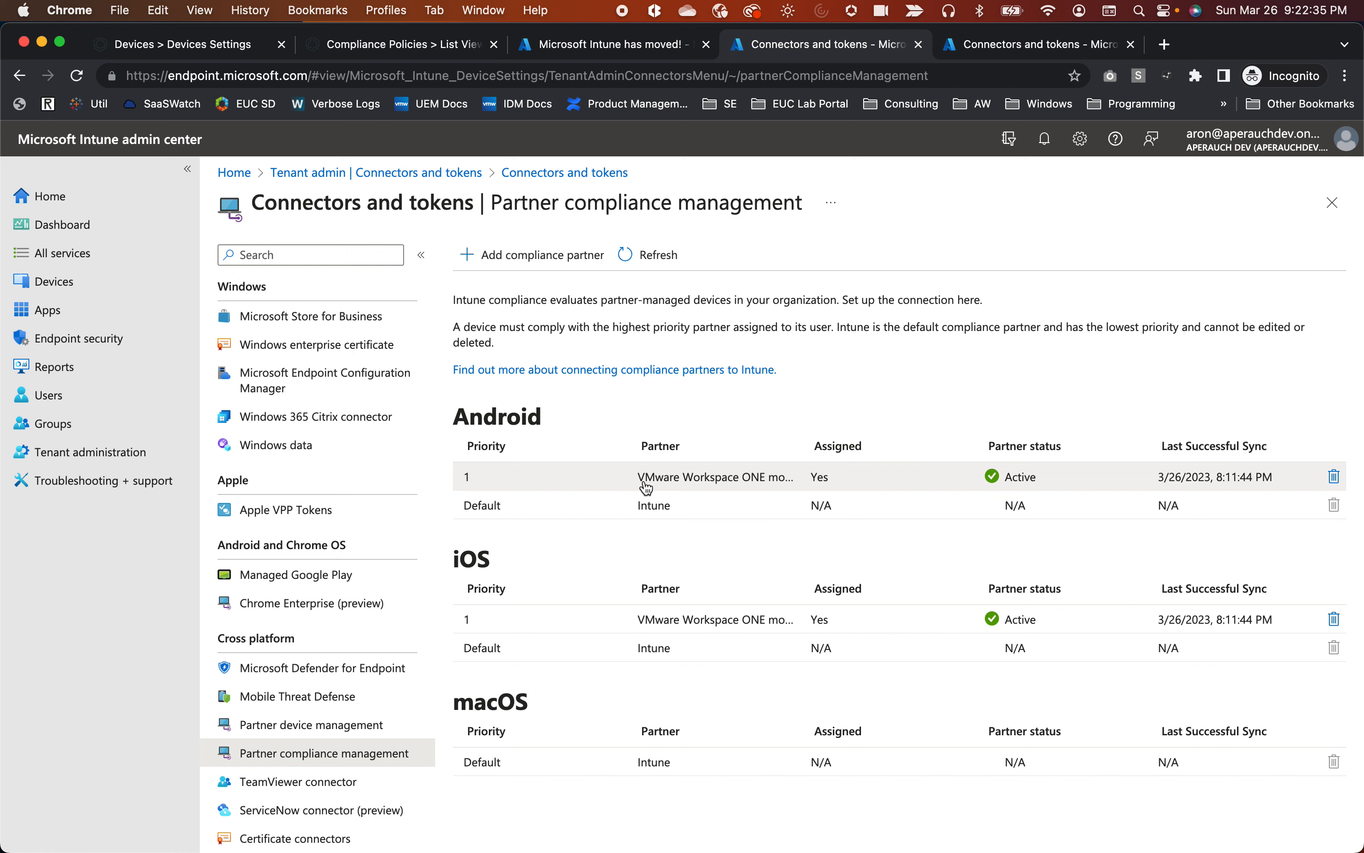
left_click(739, 480)
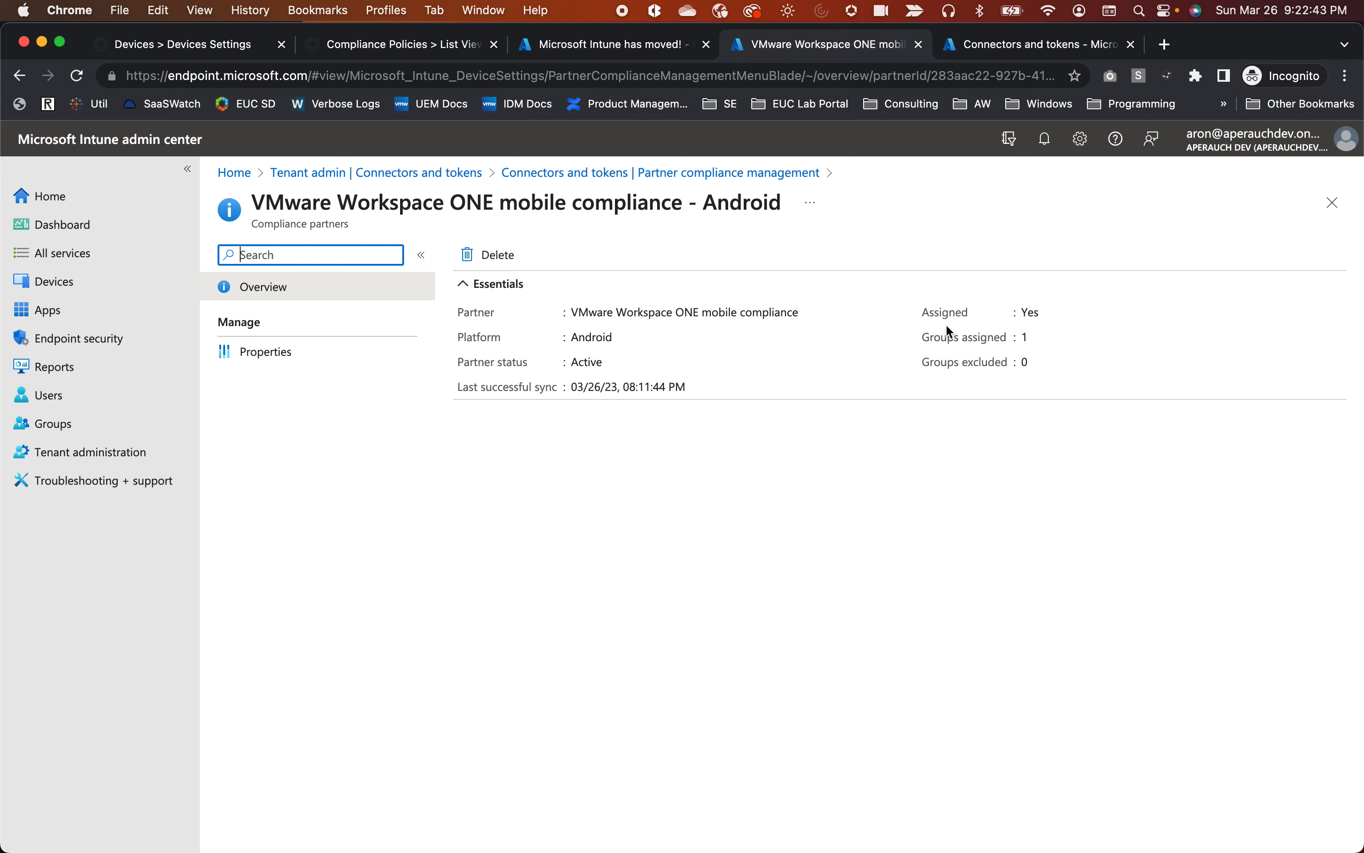
left_click(265, 353)
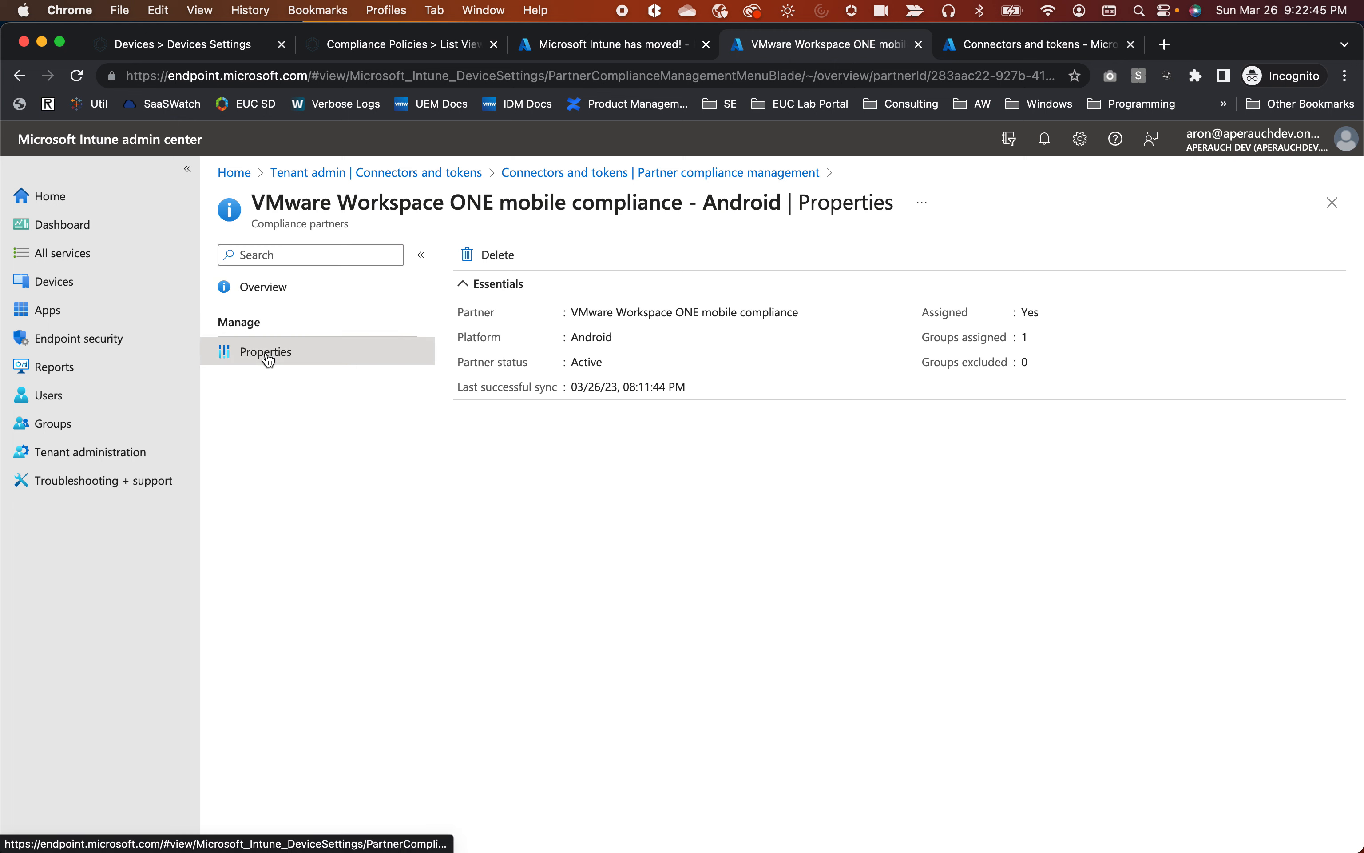
left_click(538, 371)
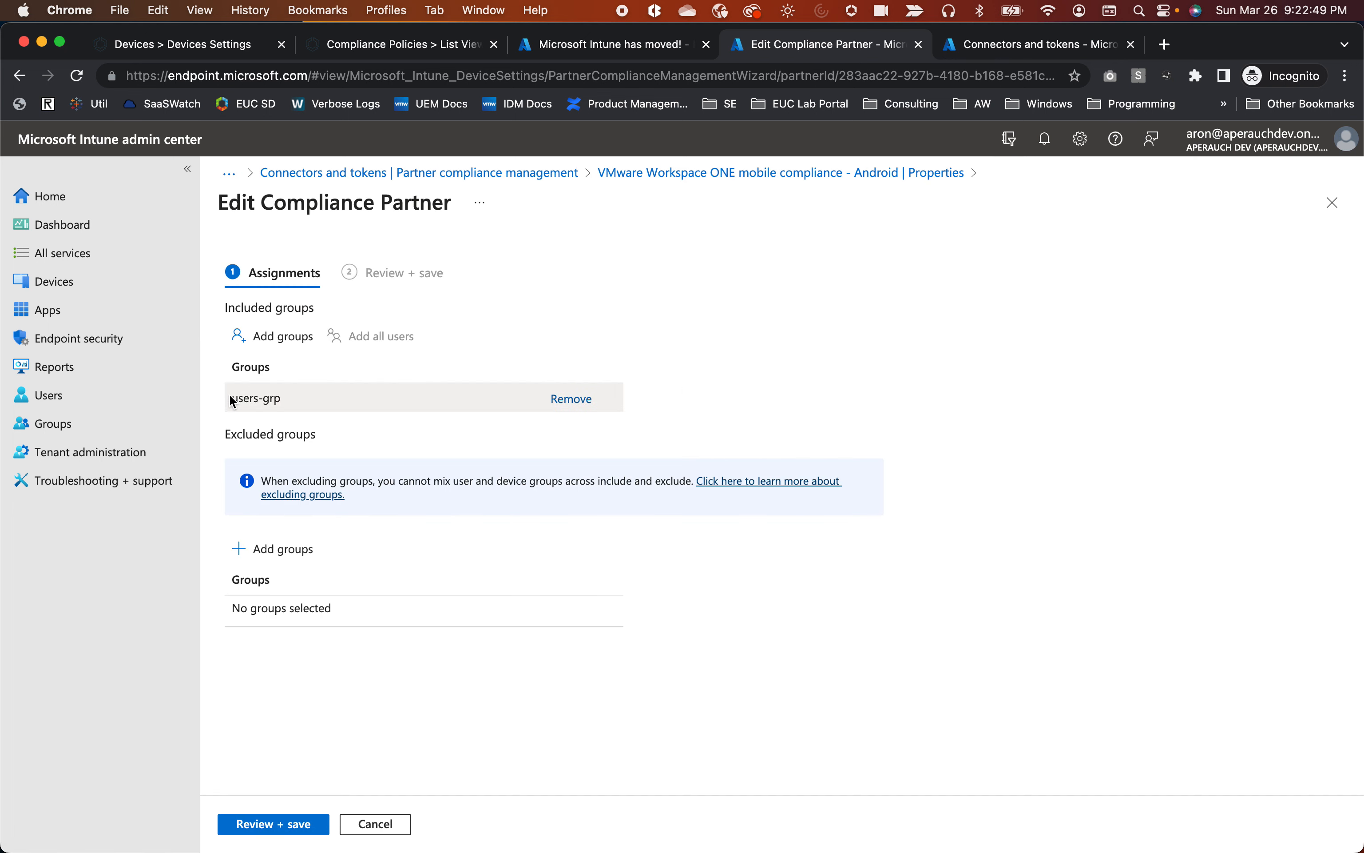
left_click_drag(231, 398, 297, 403)
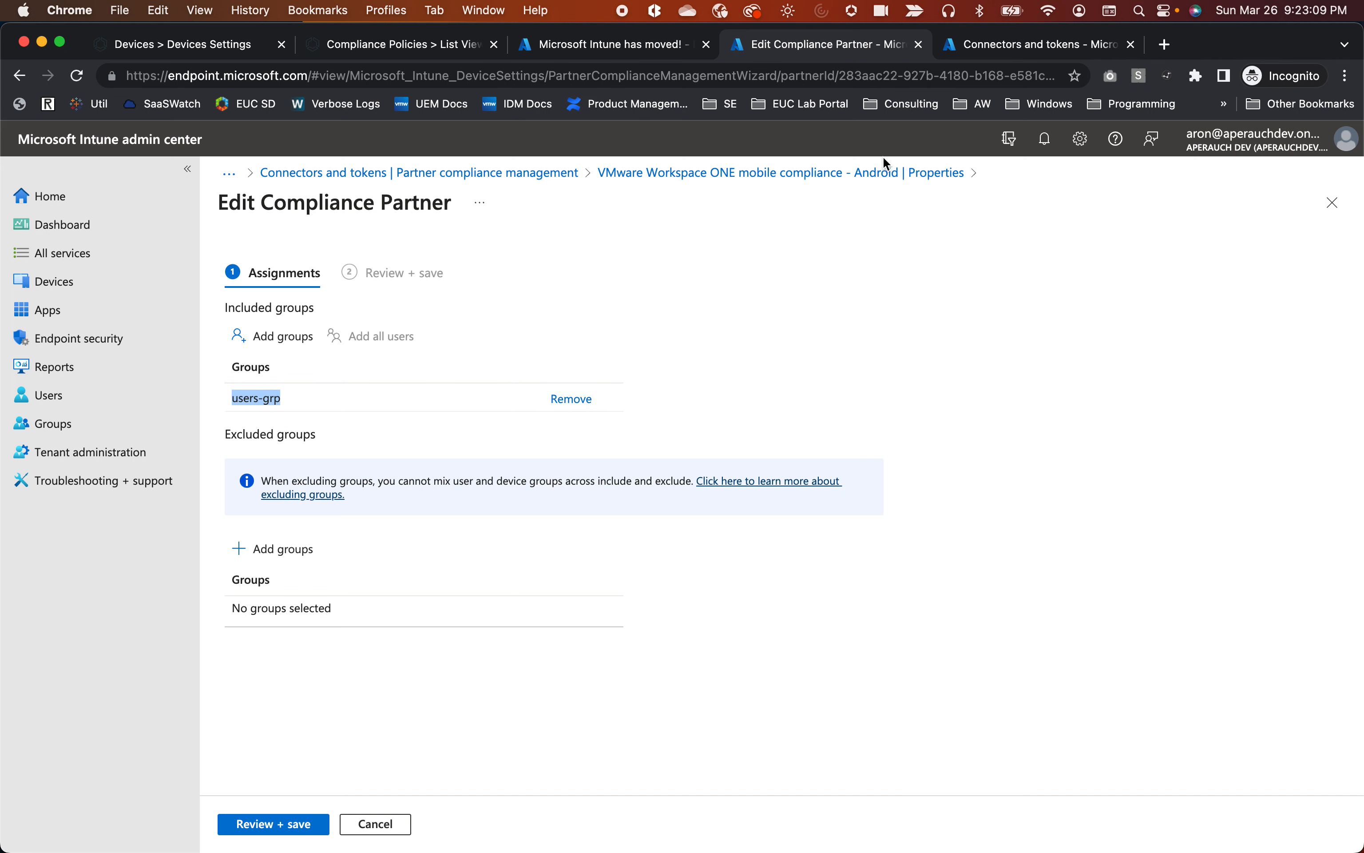
left_click(581, 174)
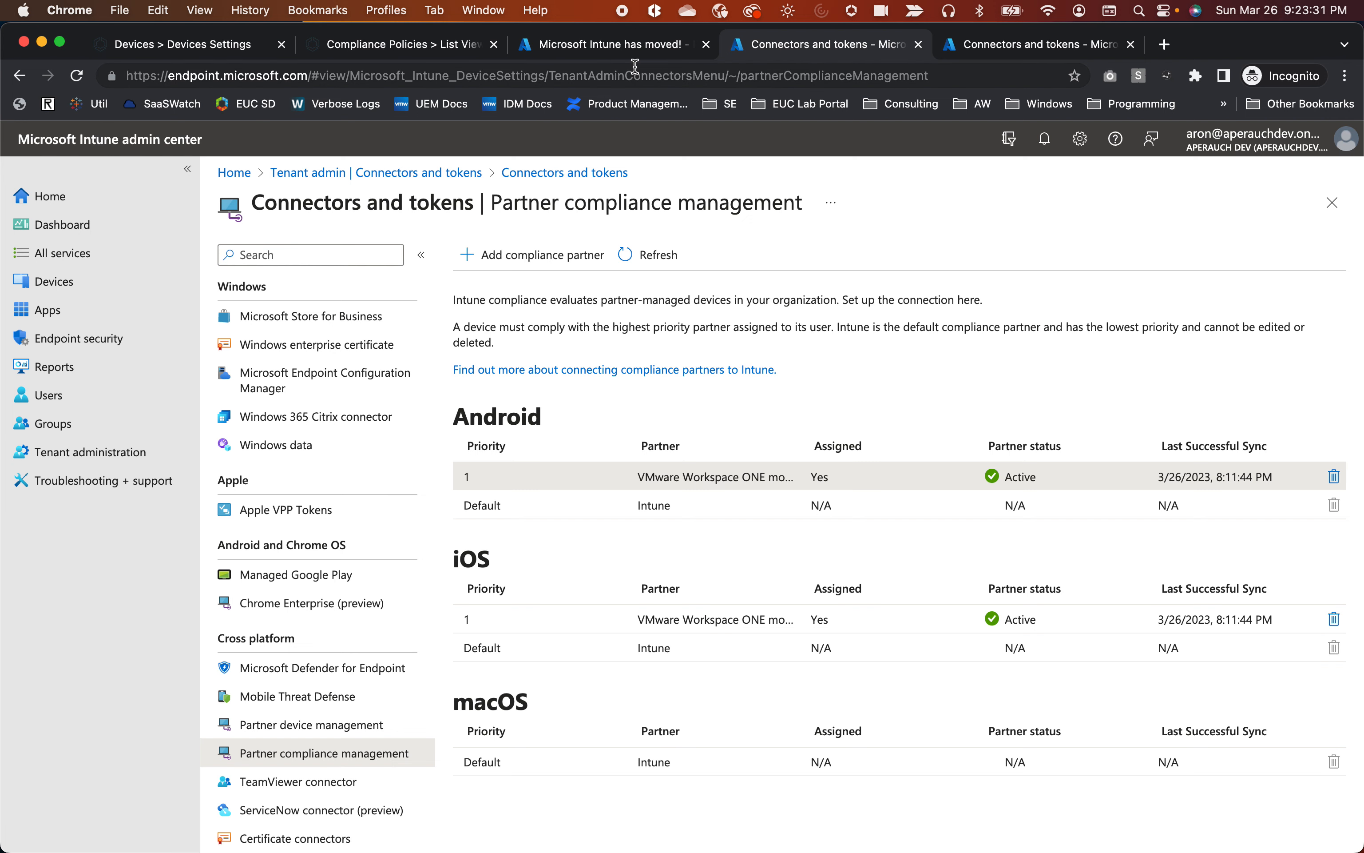
Close the 'Intune has moved' browser tab.
left_click(600, 46)
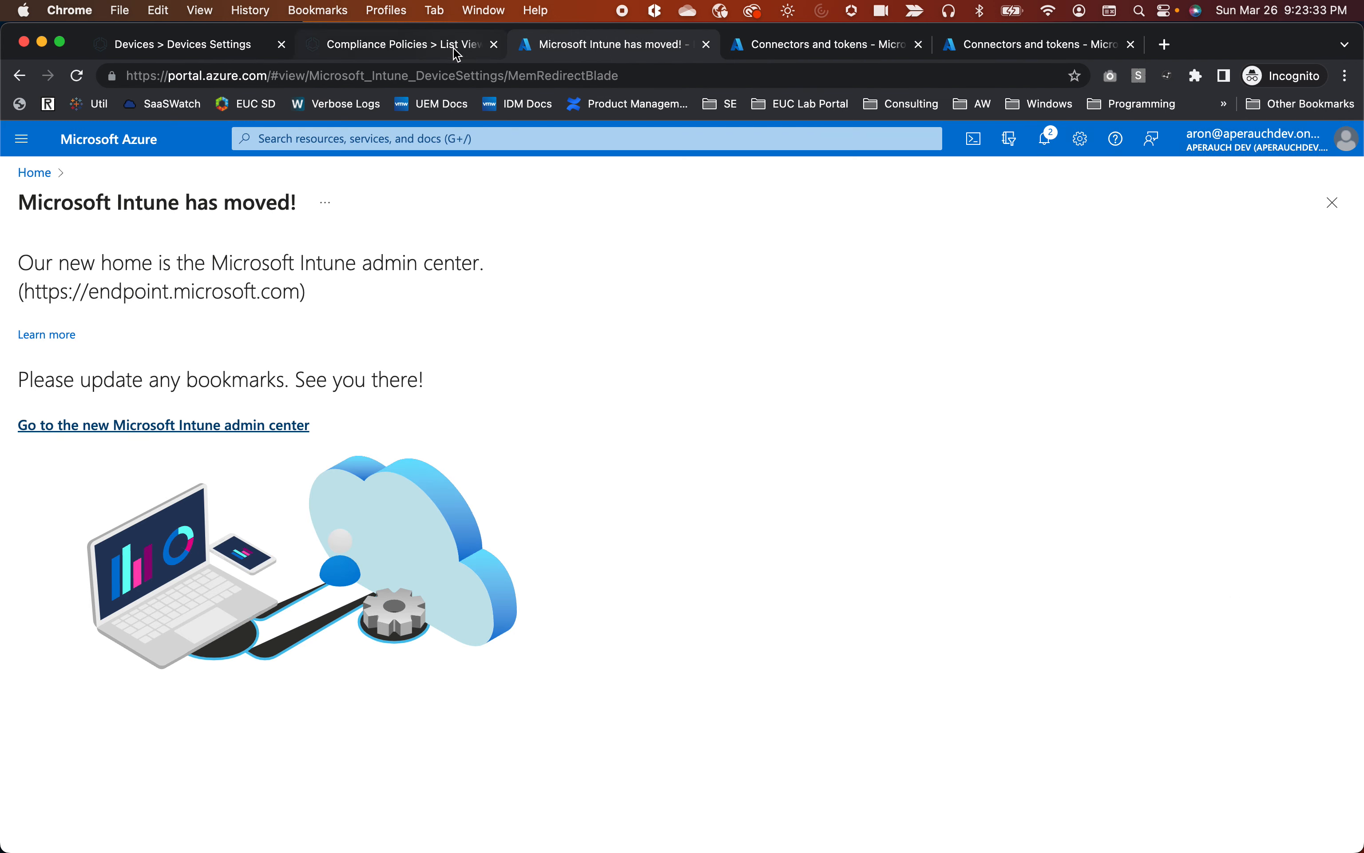
left_click(706, 45)
left_click(447, 48)
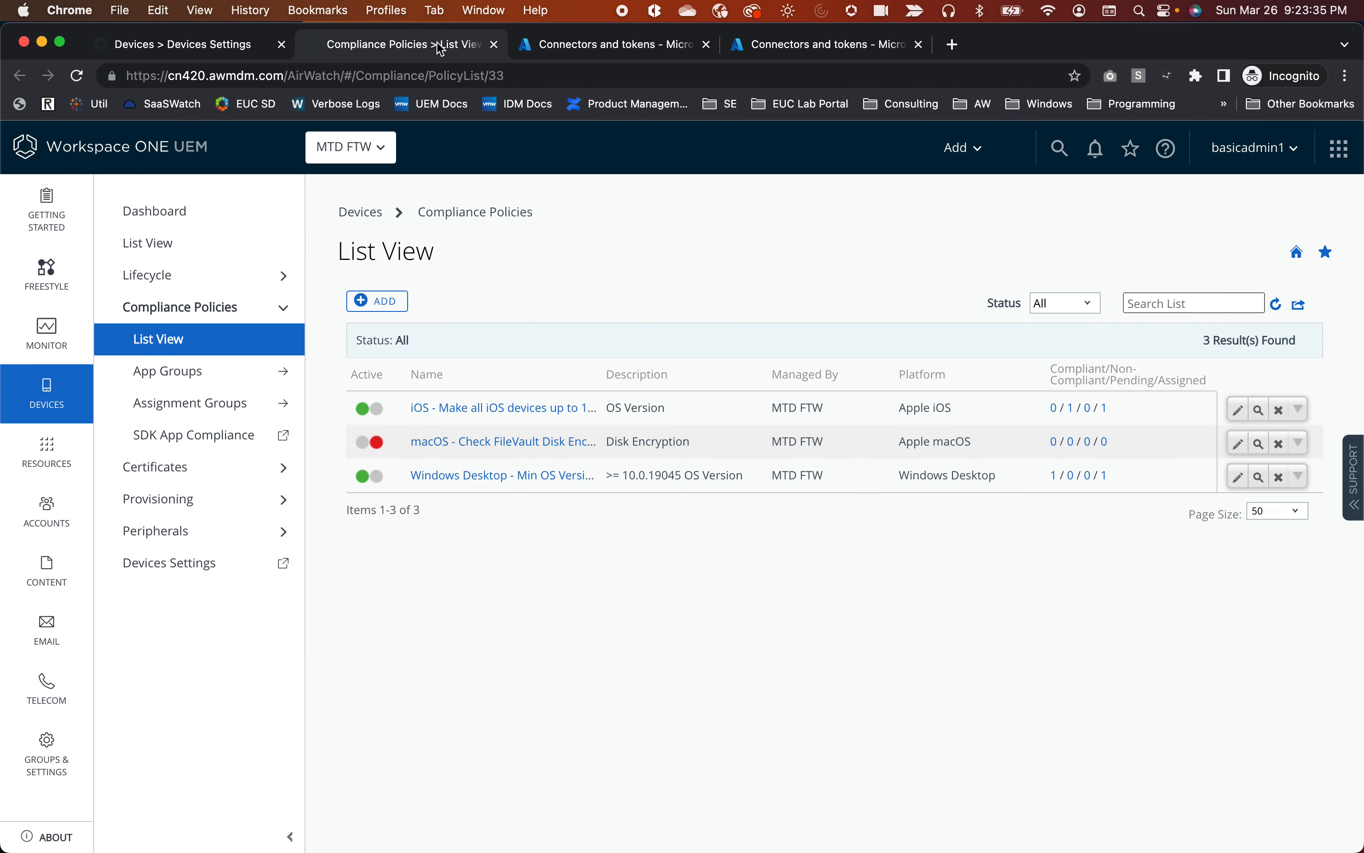
left_click(222, 48)
left_click(563, 46)
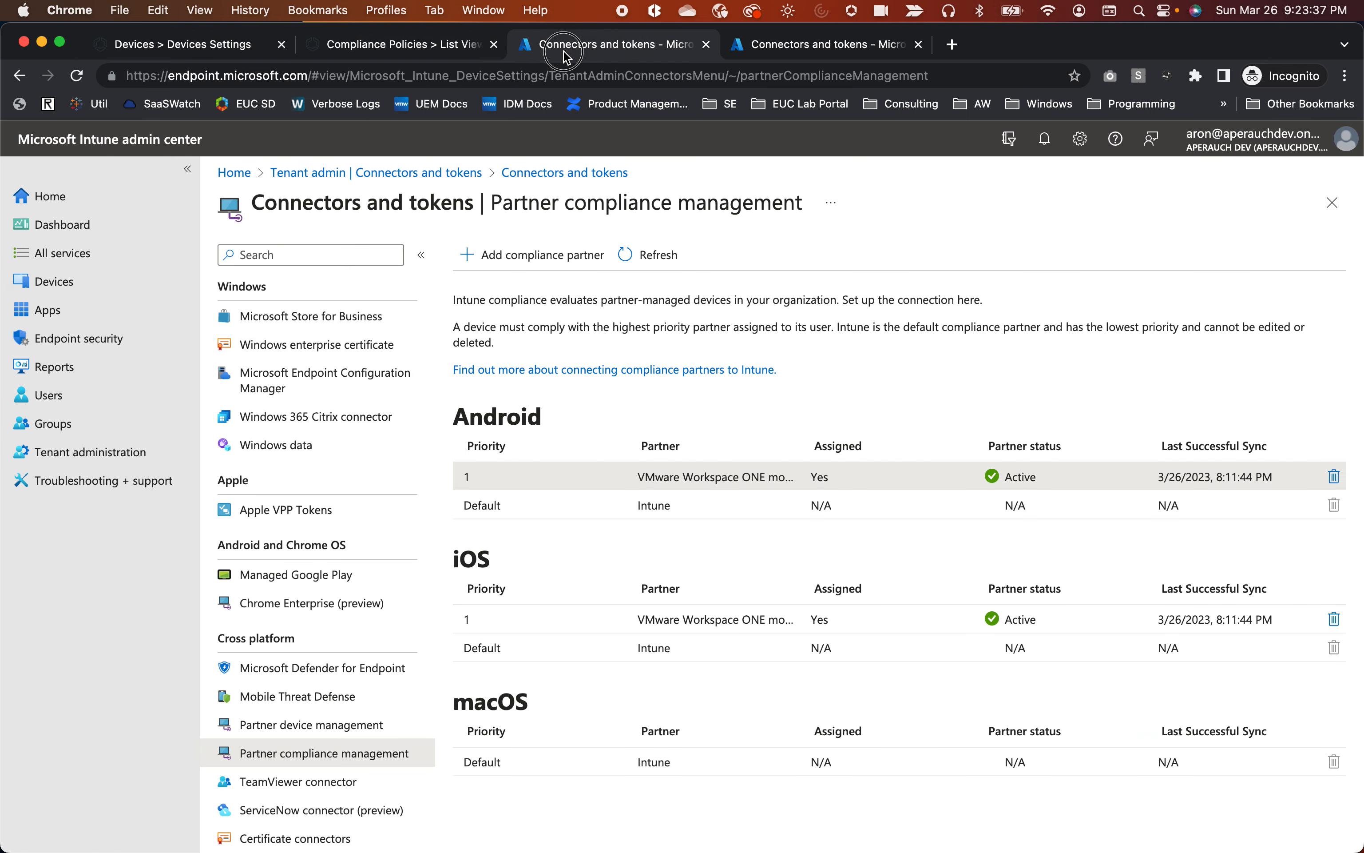
Load portal.azure.com and open the Azure AD Conditional Access policies list.
left_click(277, 73)
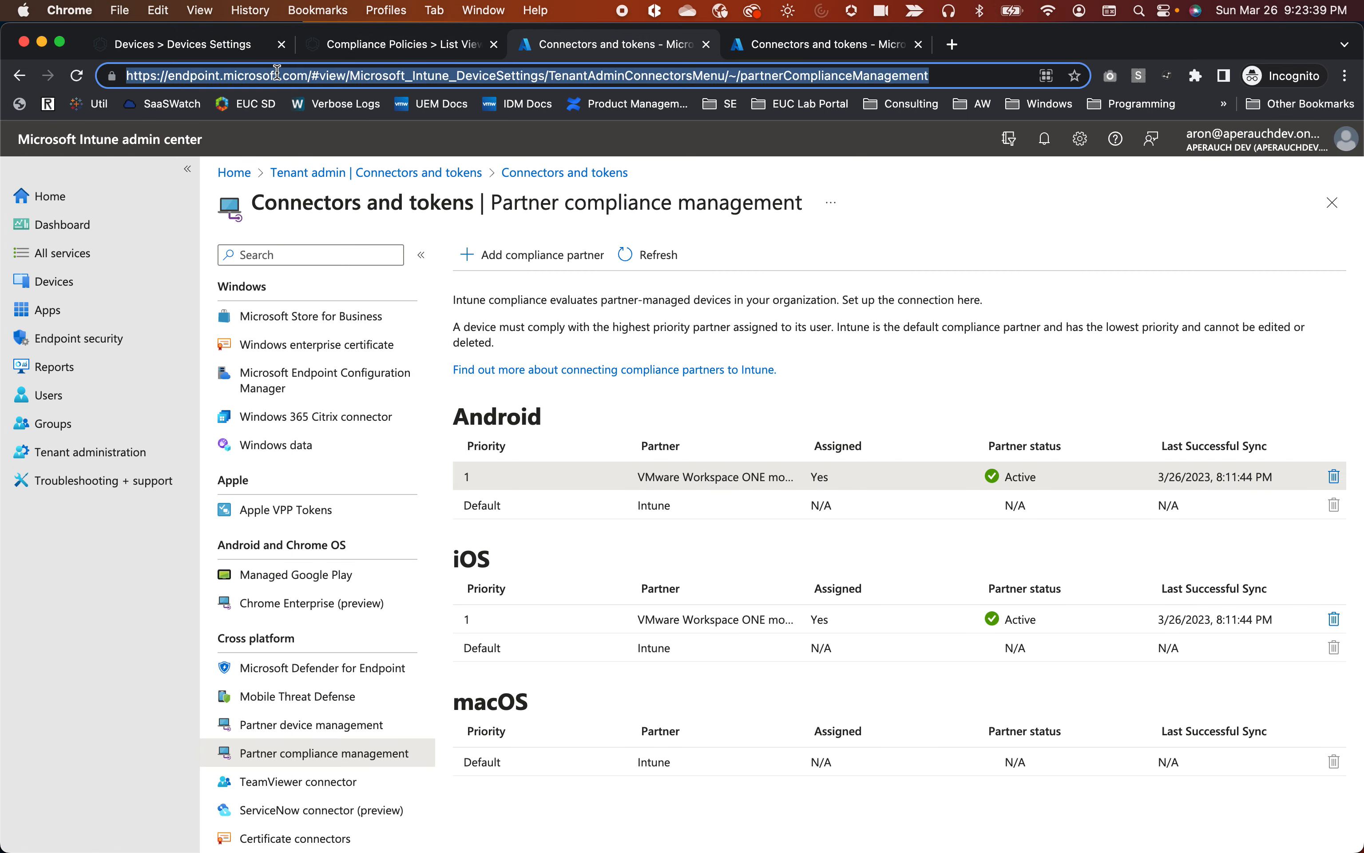
type("portal.")
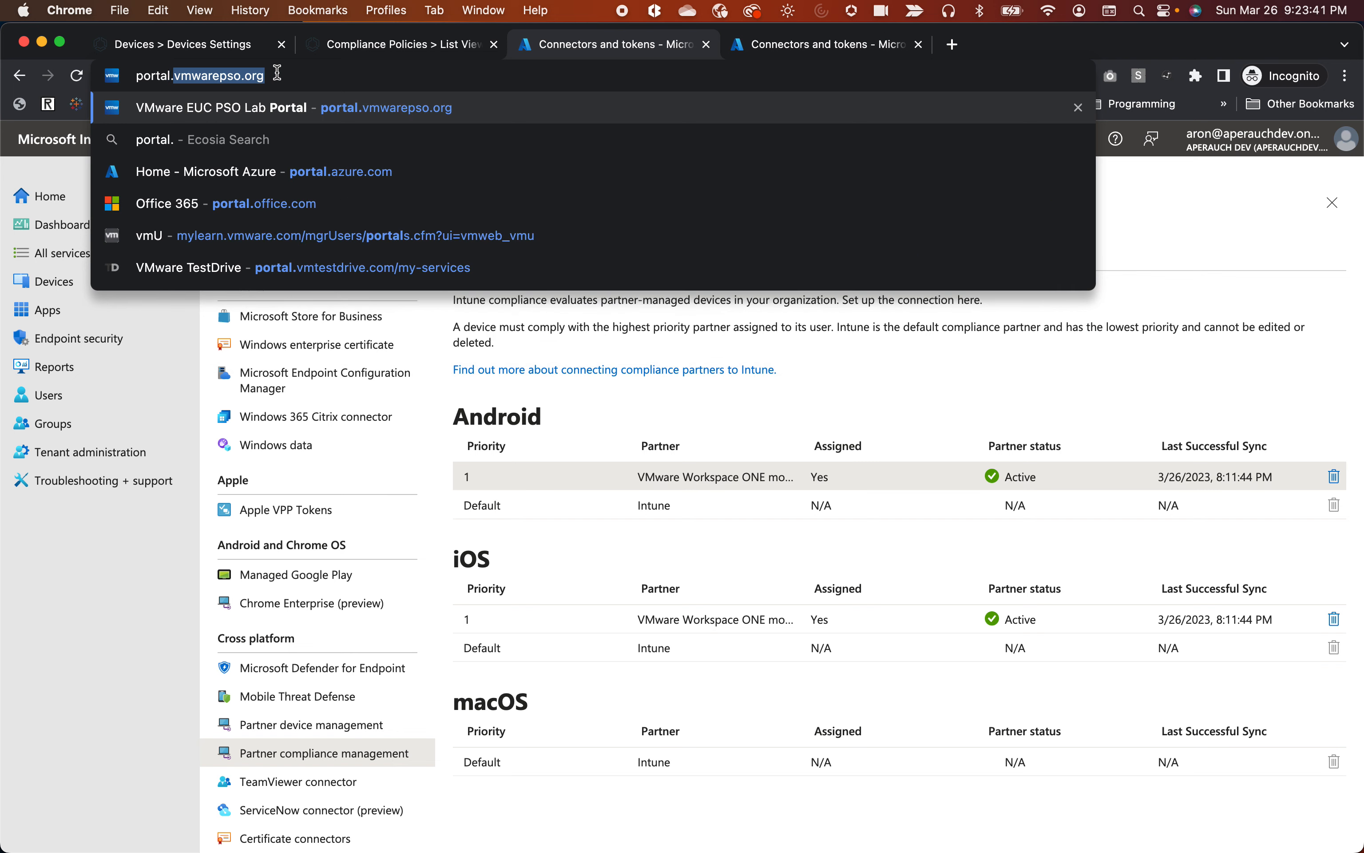
type("a")
key("Return")
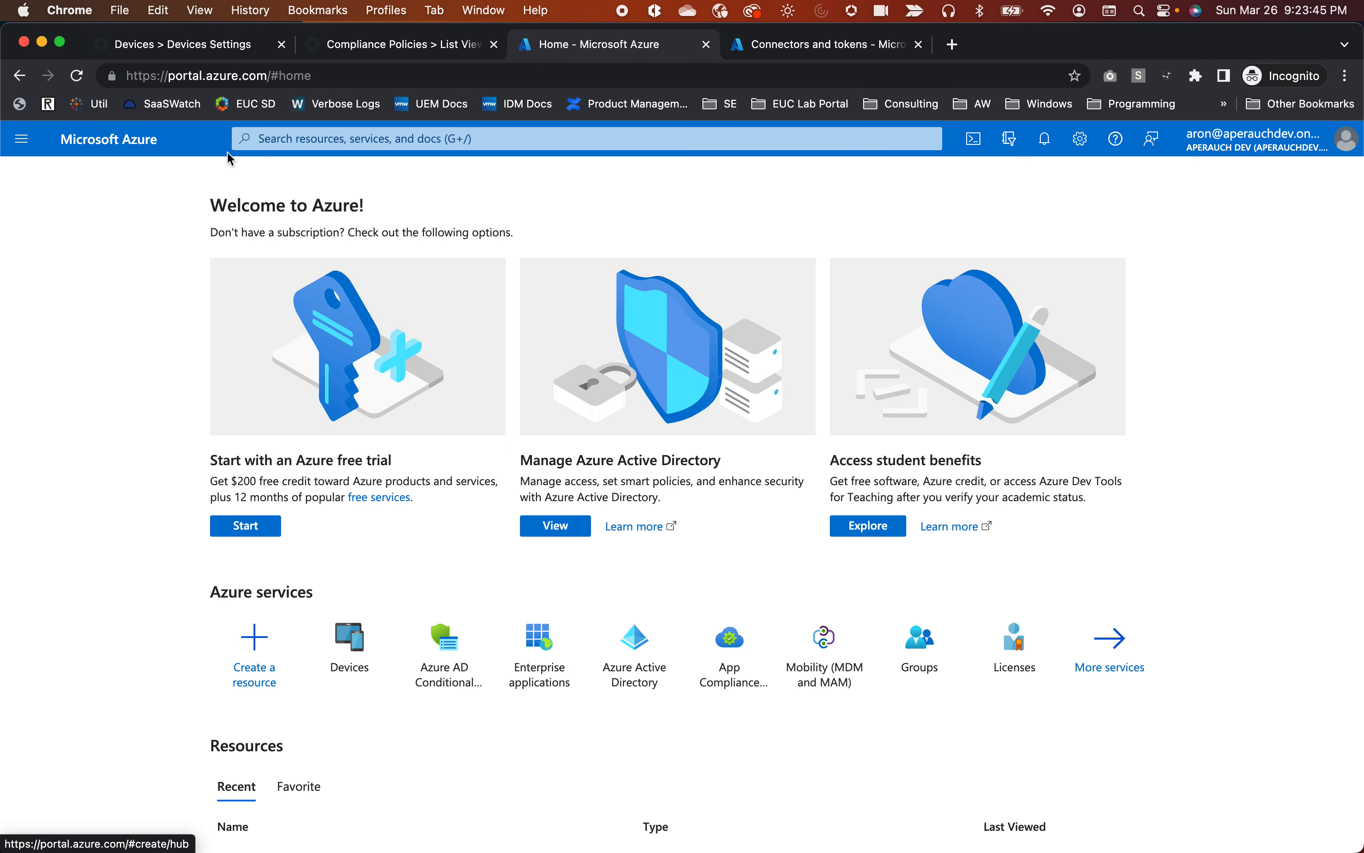
left_click(448, 683)
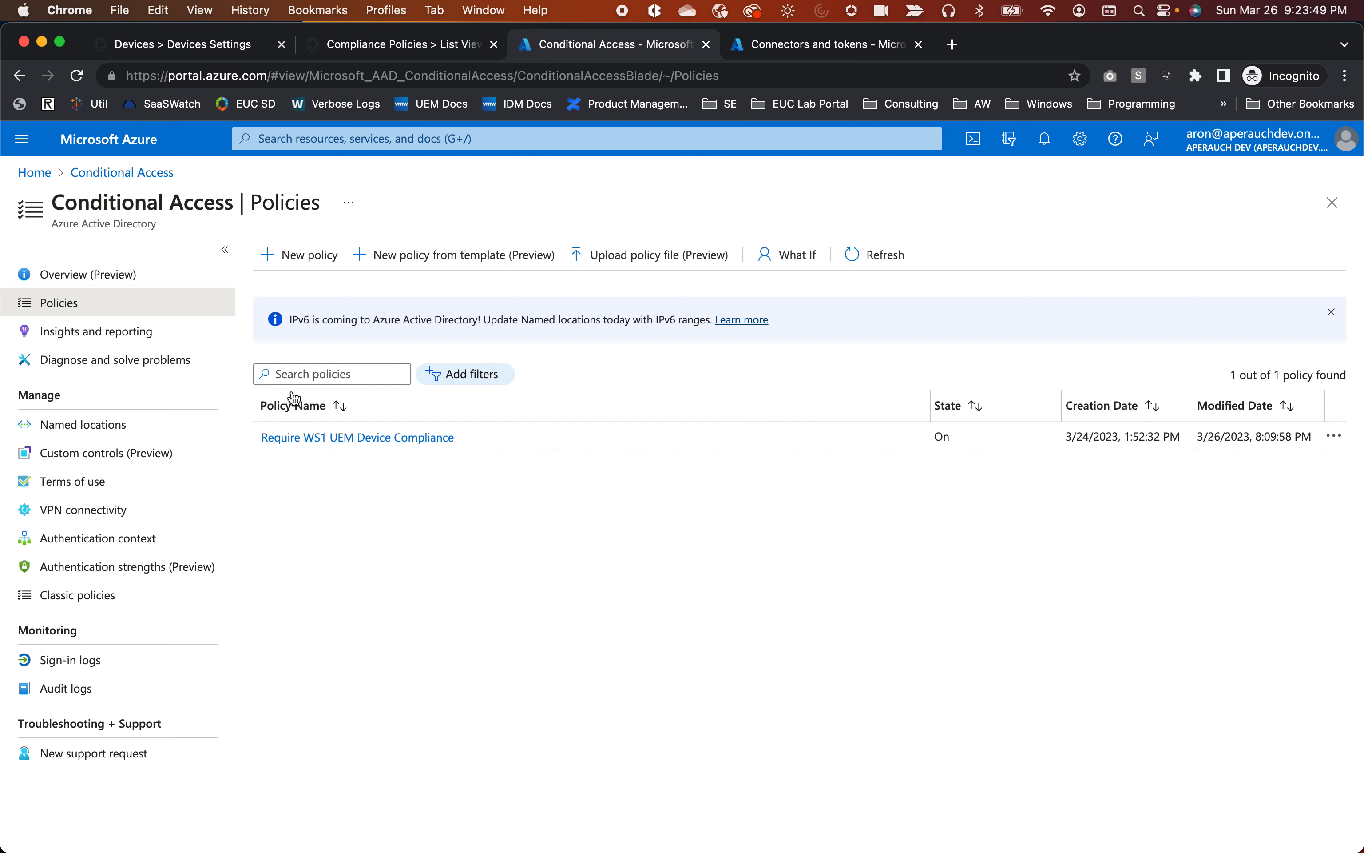
Inspect the Require WS1 UEM Device Compliance policy's Users, Office 365 cloud app, Conditions and Grant sections.
left_click(364, 438)
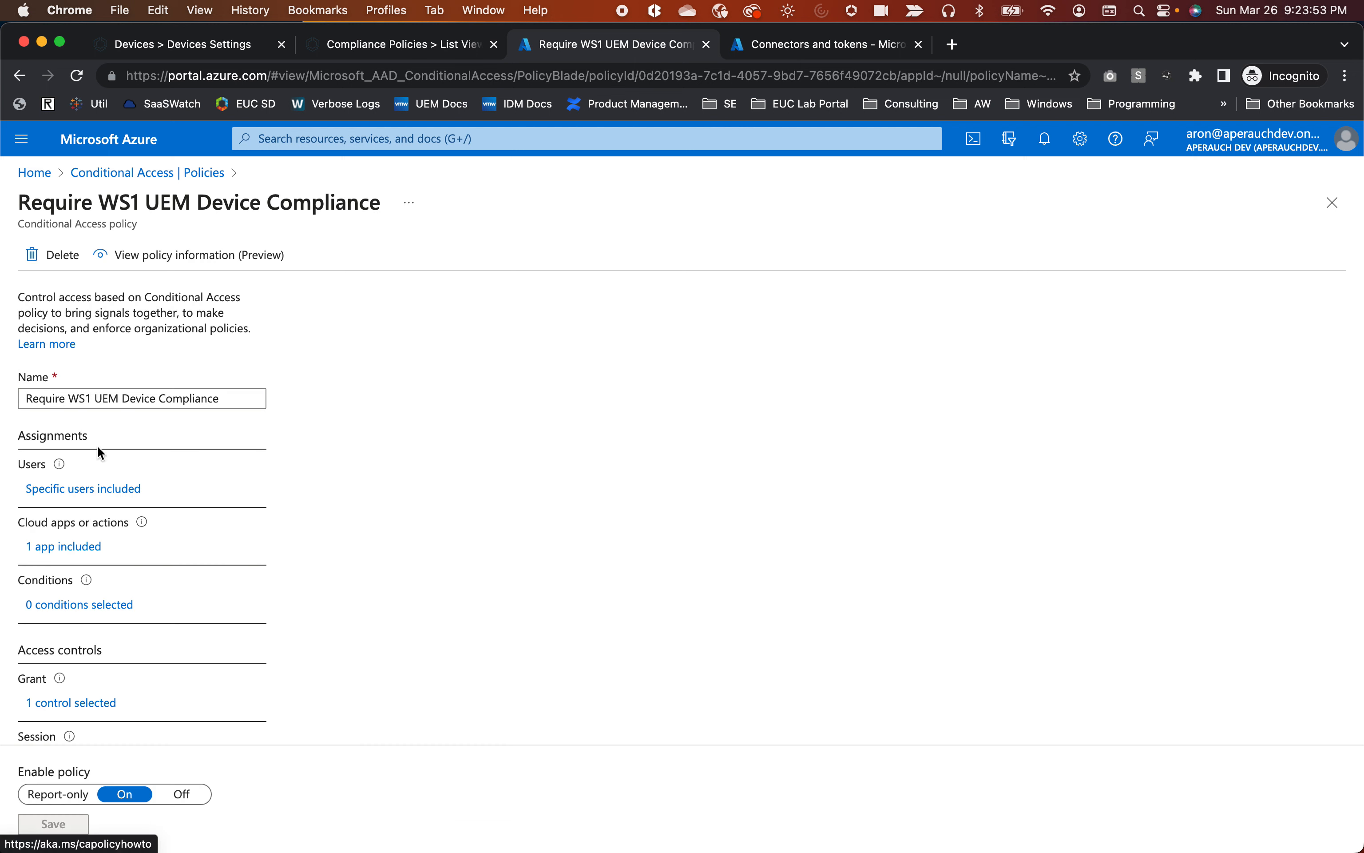
scroll(127, 456, "down", 2)
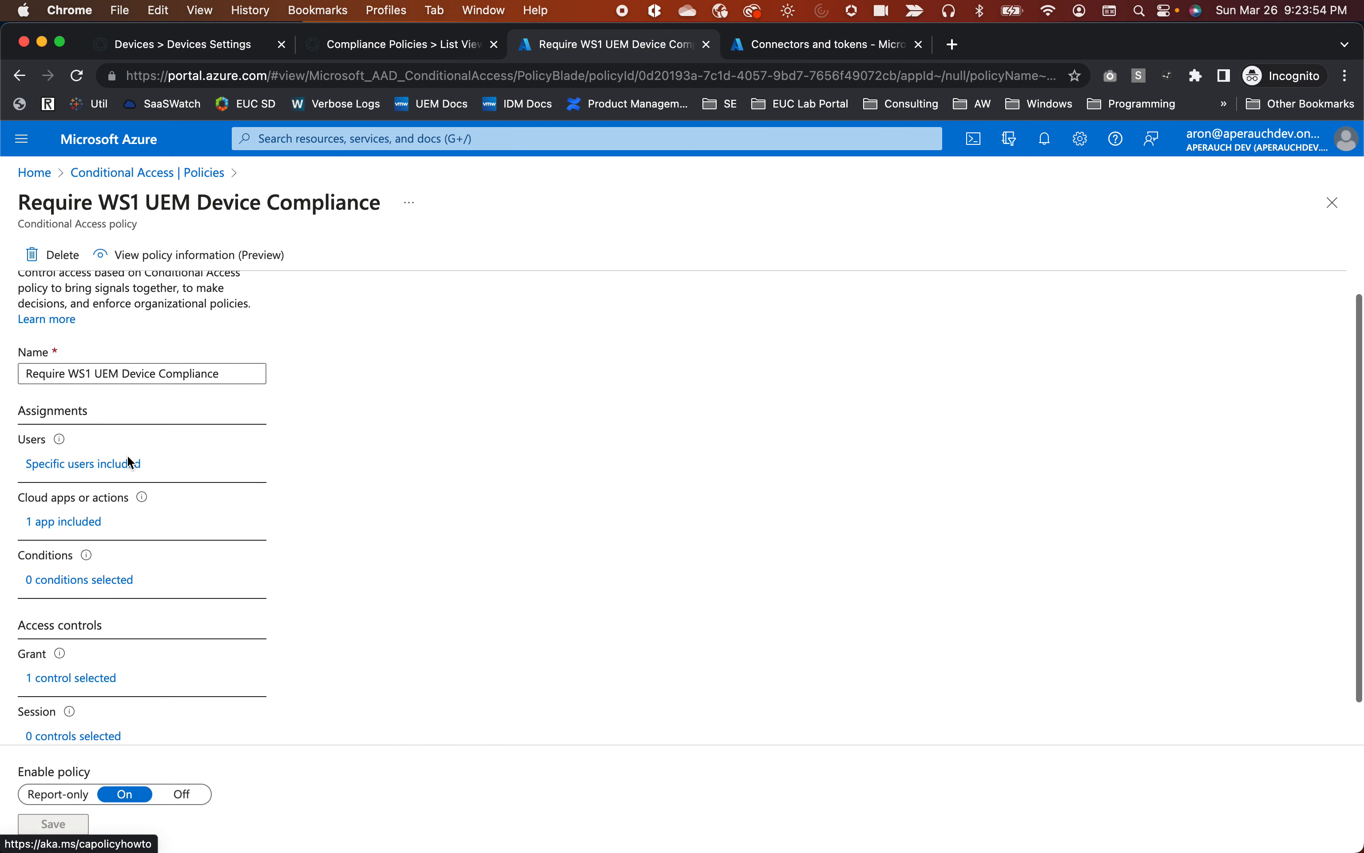
left_click(74, 445)
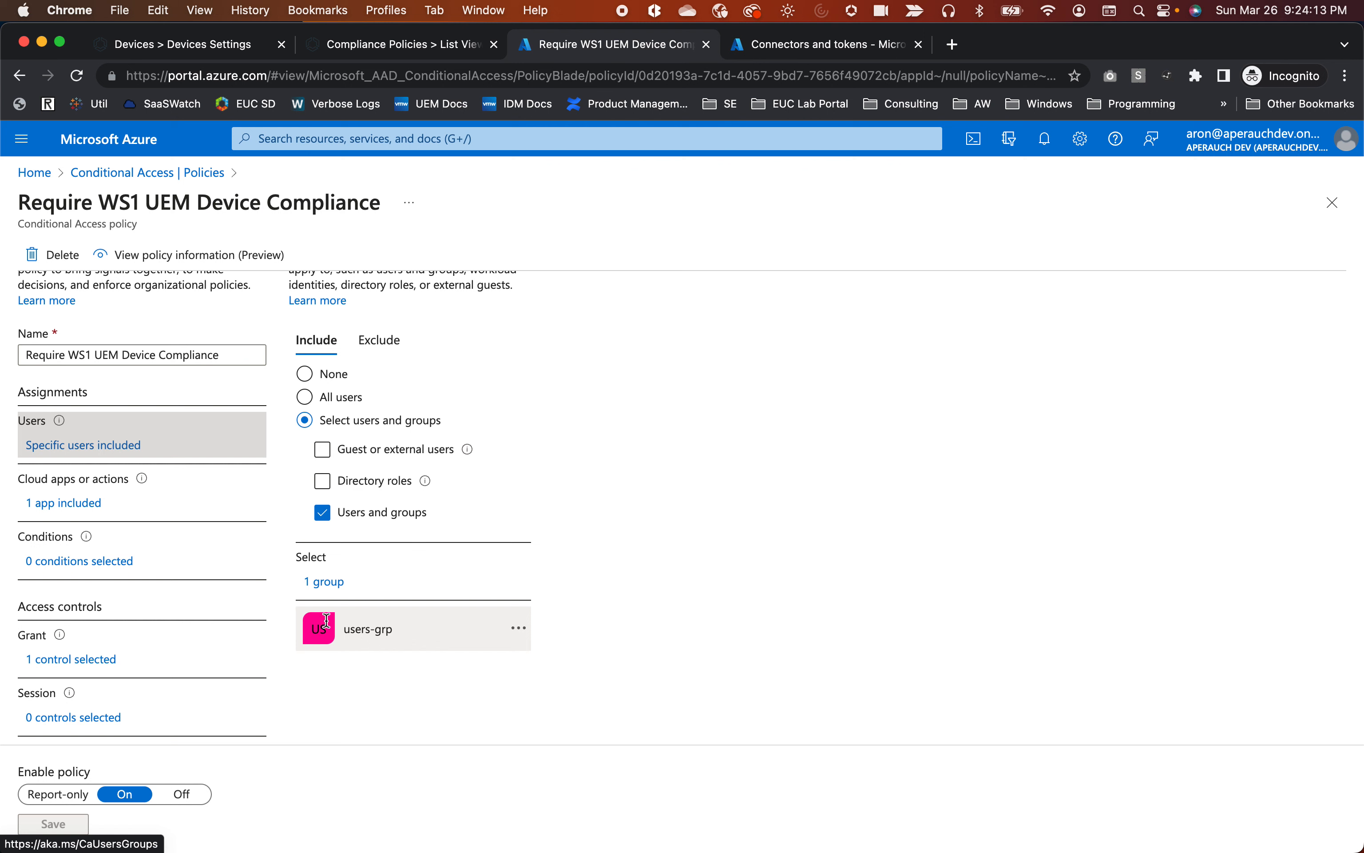
left_click(41, 506)
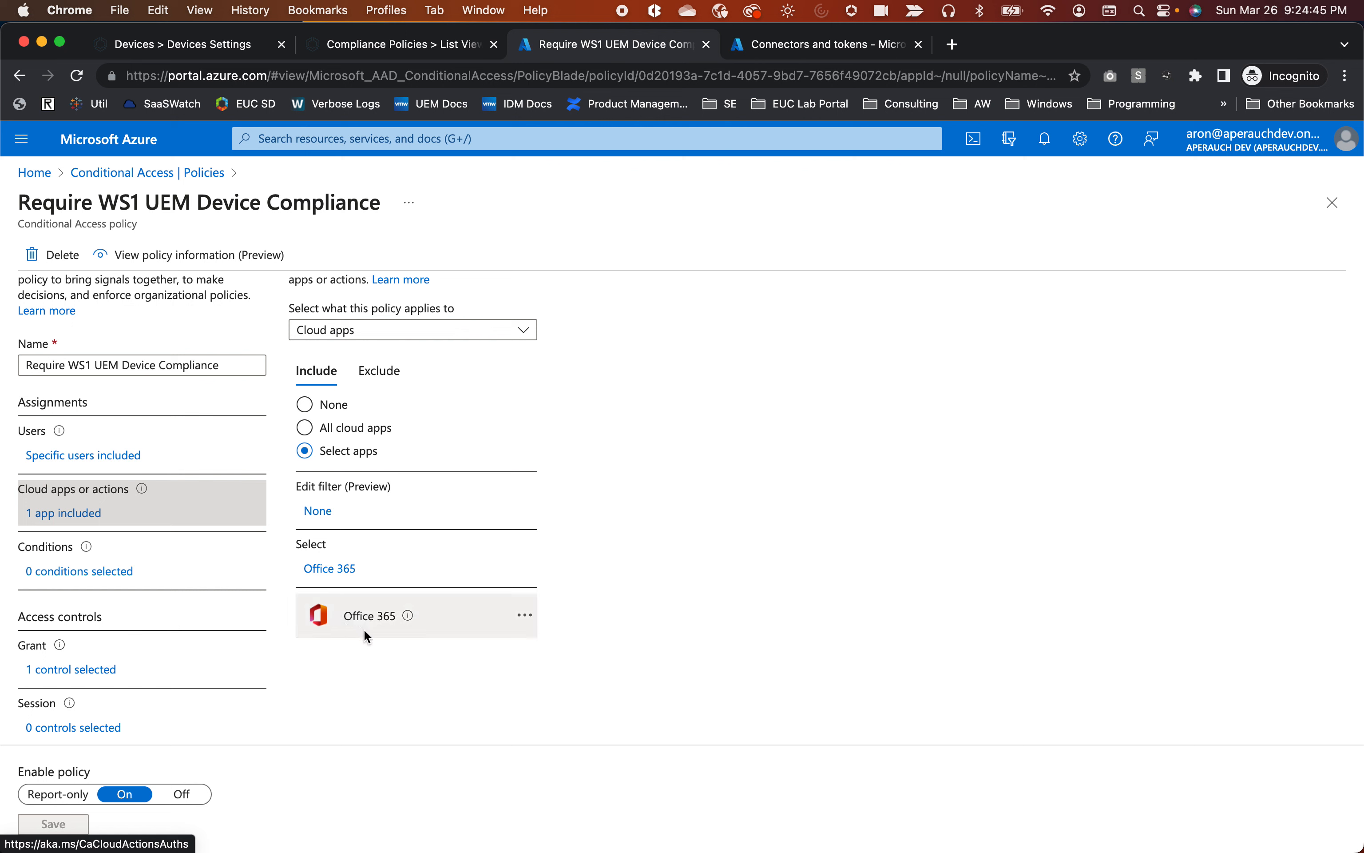
left_click(117, 573)
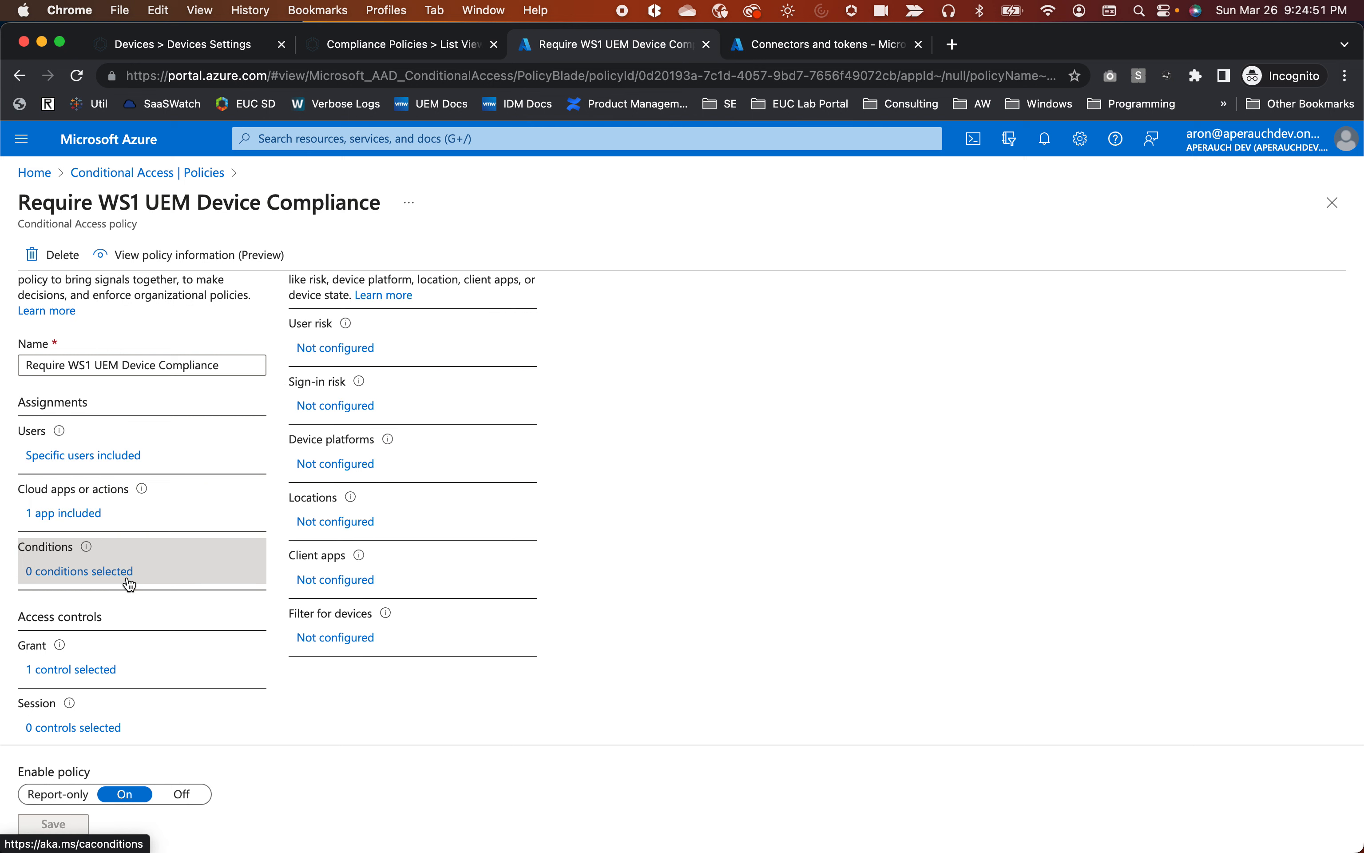
left_click(92, 681)
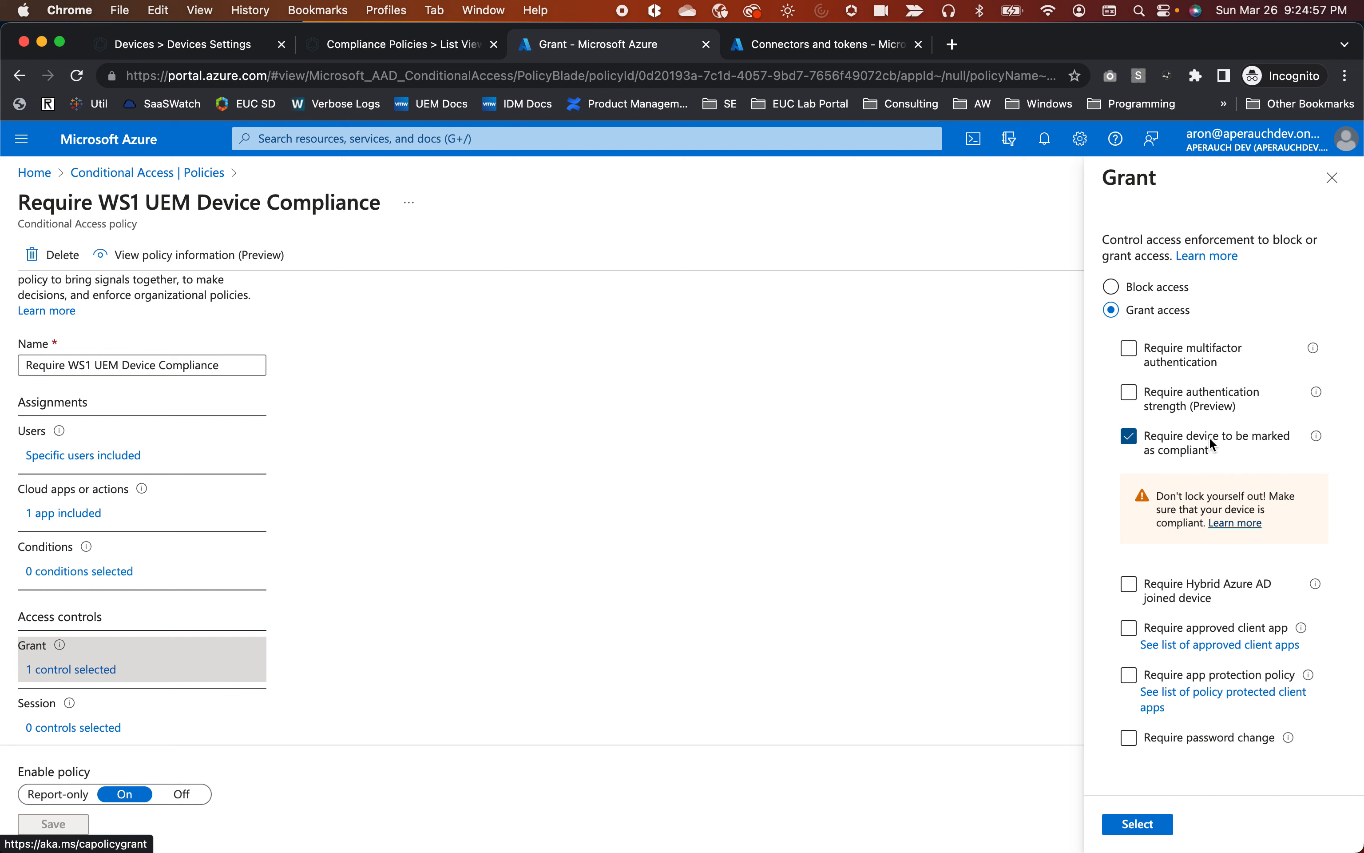
Add Require approved client app and Require app protection policy to the grant controls, keeping require one.
scroll(1203, 457, "down", 2)
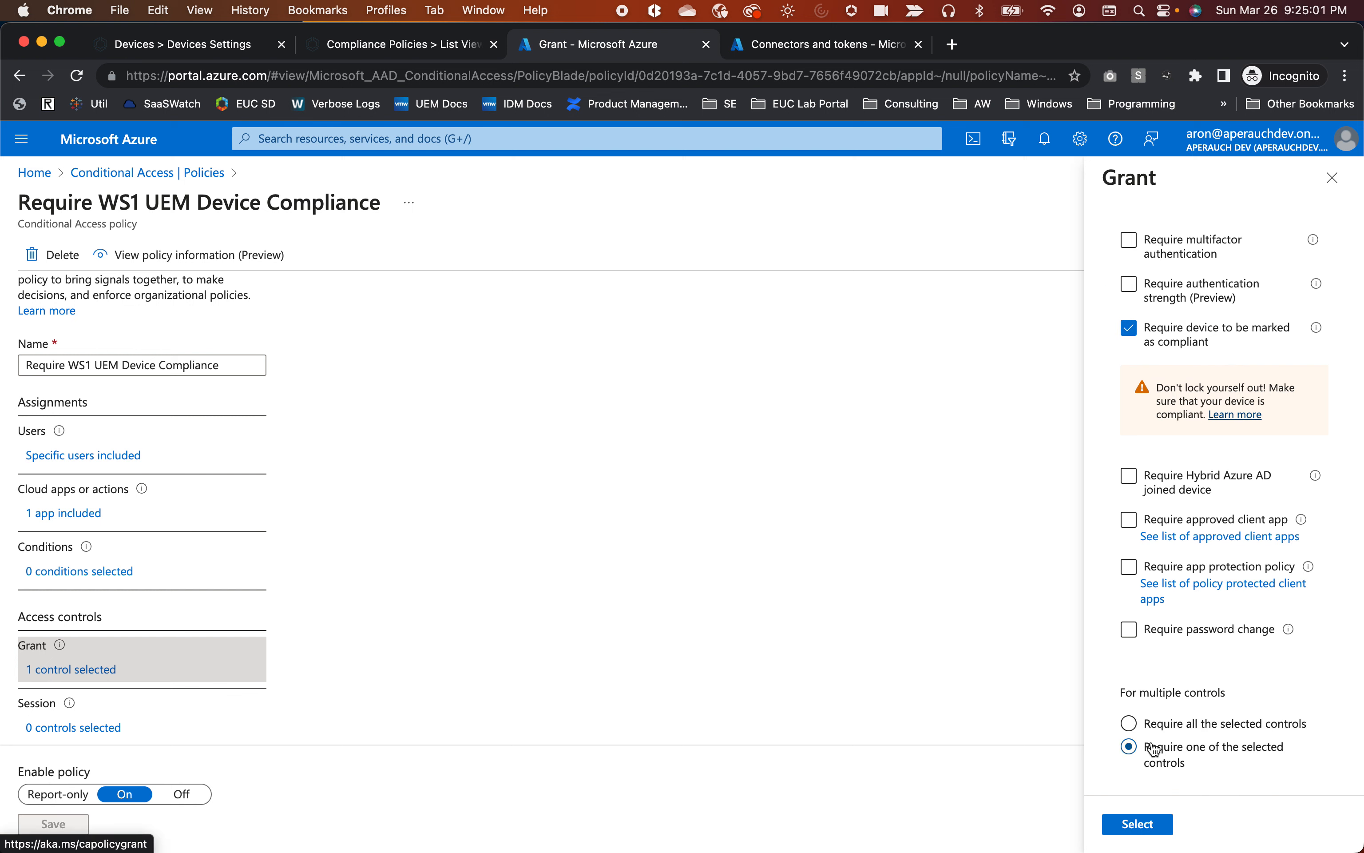
left_click(1132, 727)
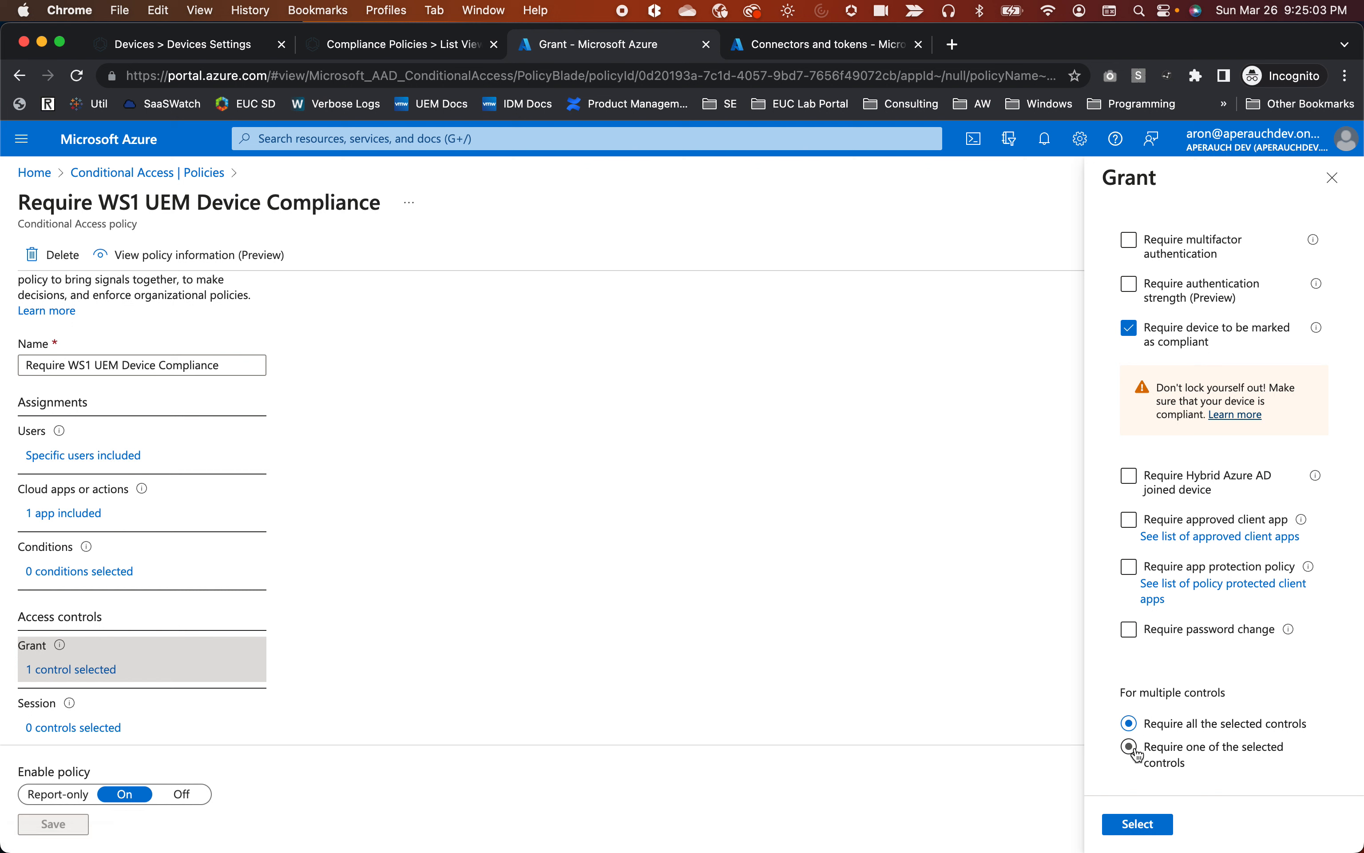
left_click(1154, 763)
scroll(1130, 516, "up", 2)
scroll(1150, 524, "down", 1)
scroll(1145, 555, "down", 1)
left_click(1127, 525)
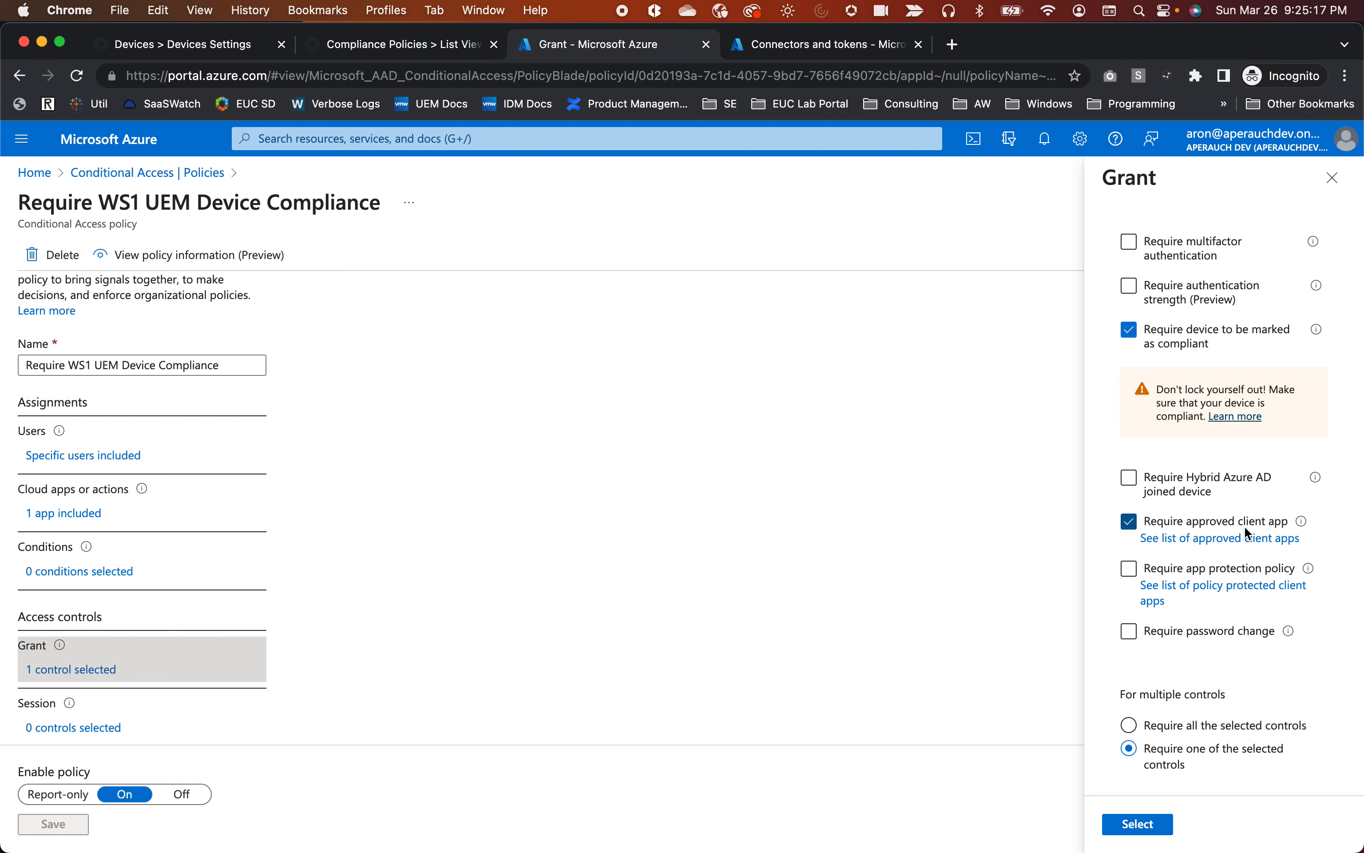
left_click(1130, 572)
Apply the three grant controls and save the updated policy.
left_click(54, 570)
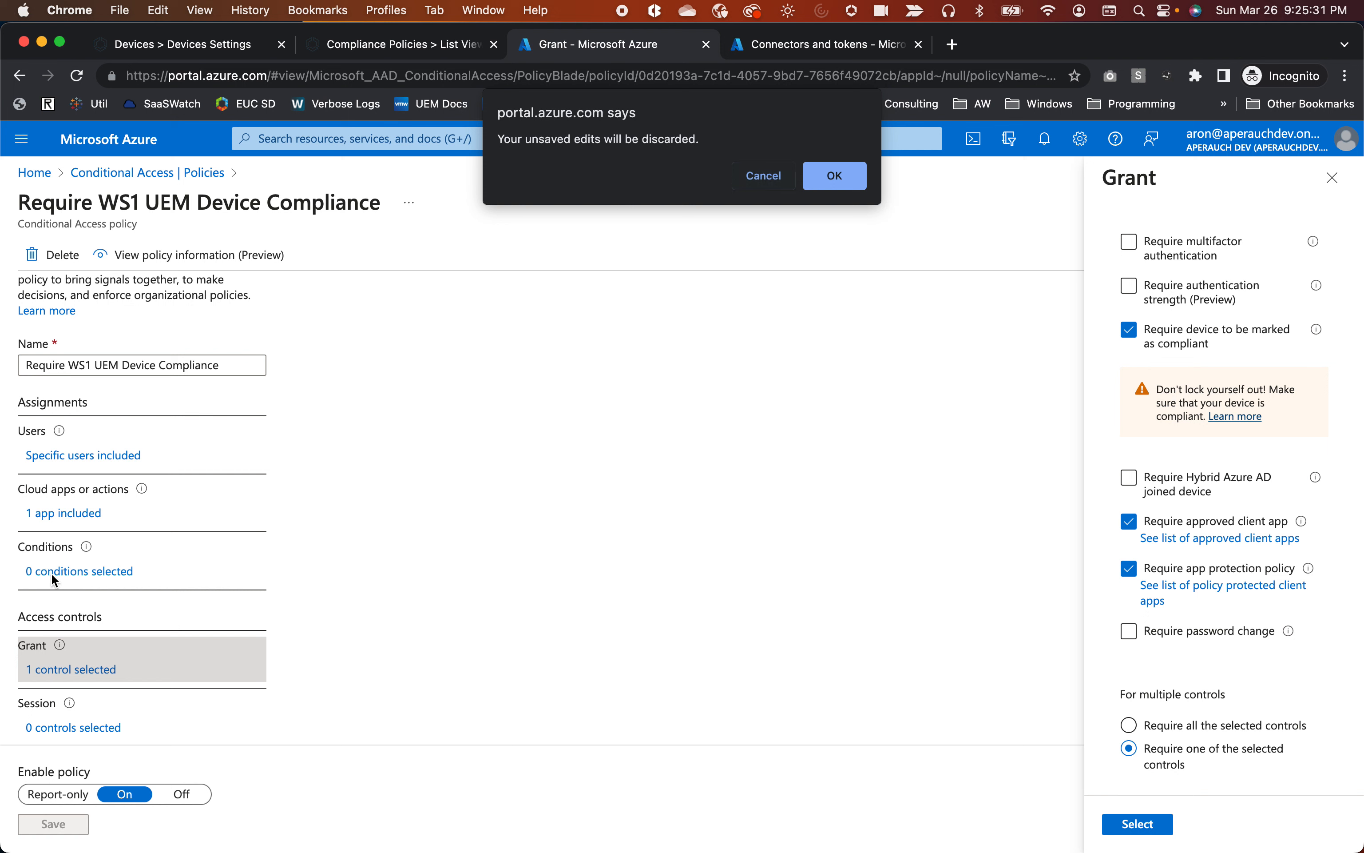
left_click(768, 179)
left_click(1140, 825)
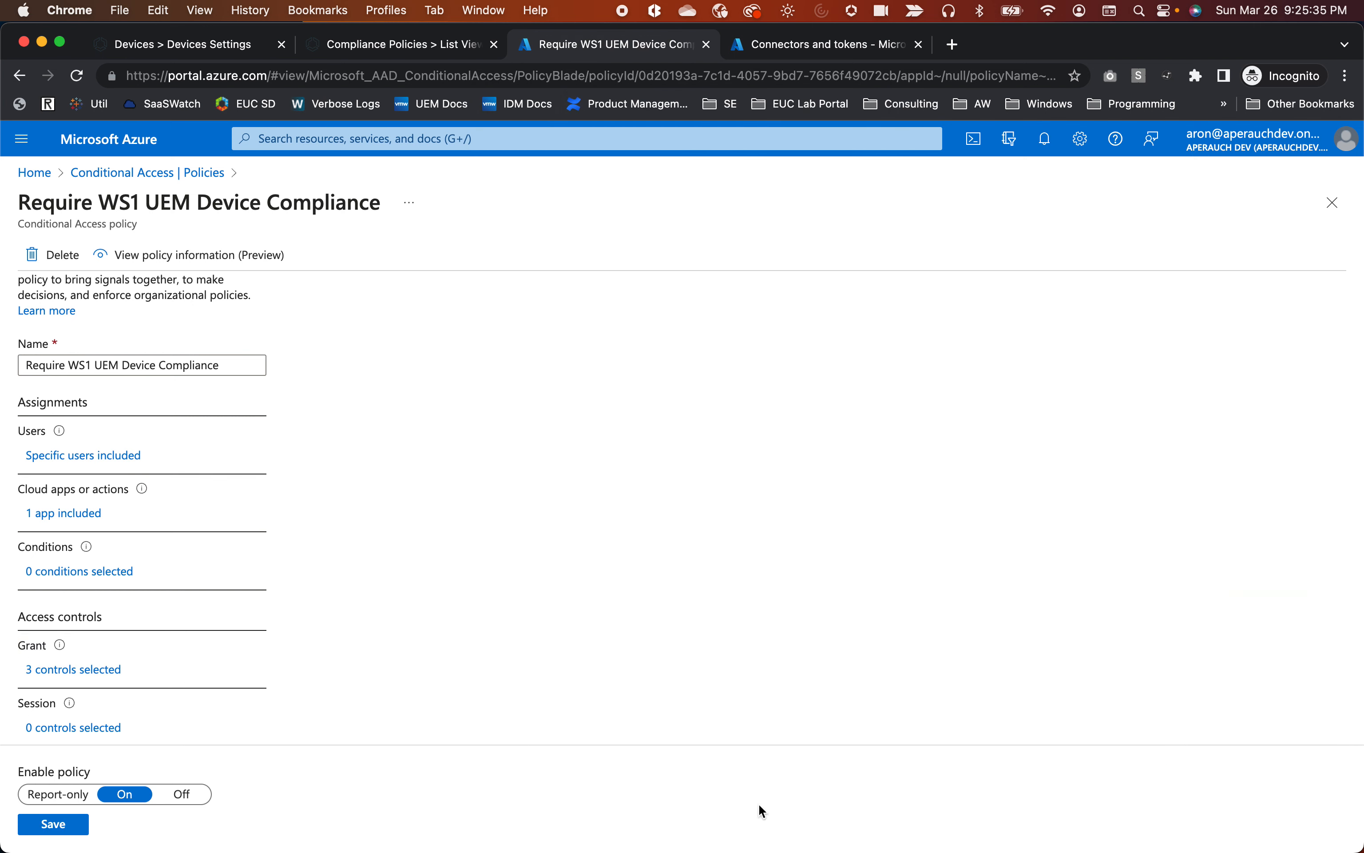
left_click(65, 827)
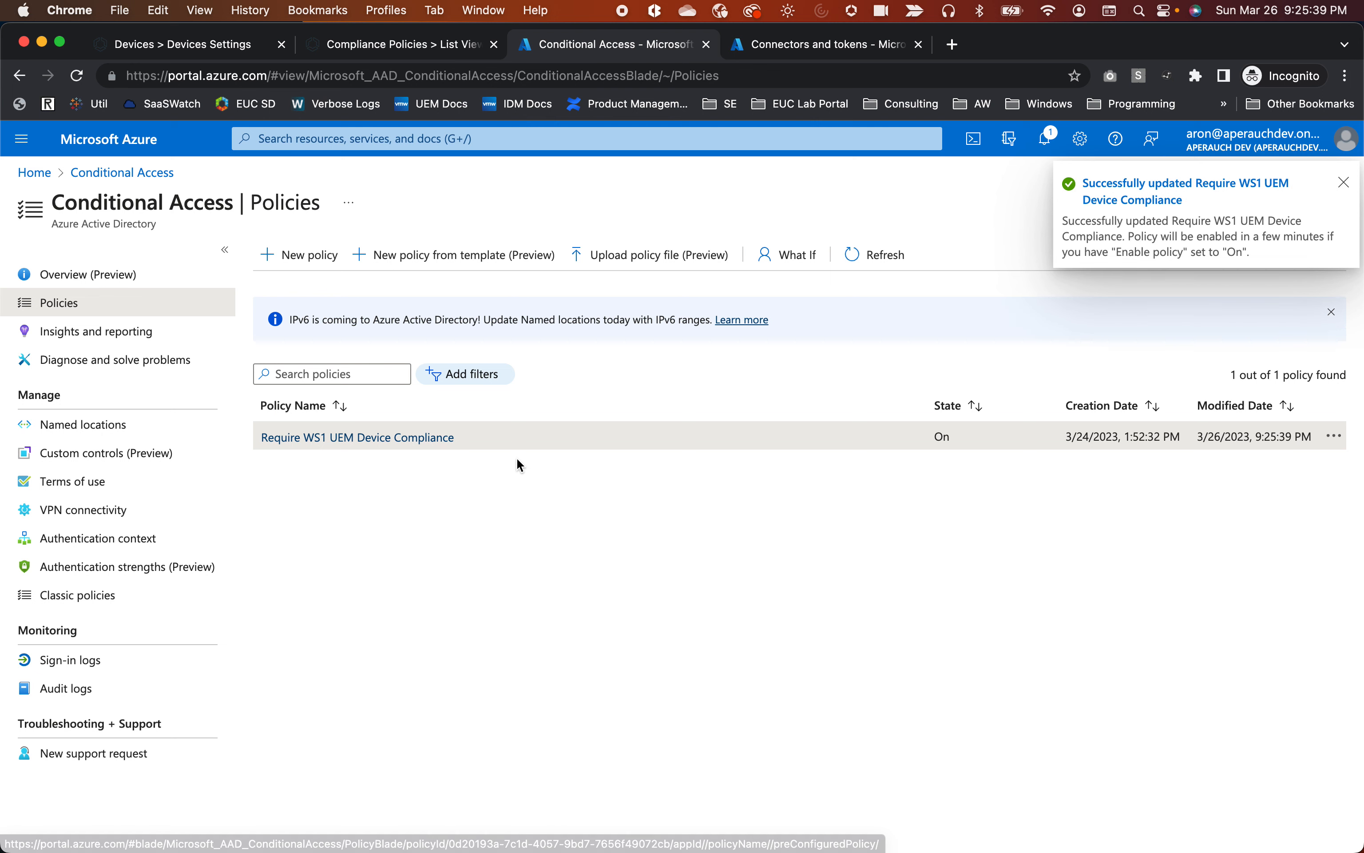
left_click(389, 437)
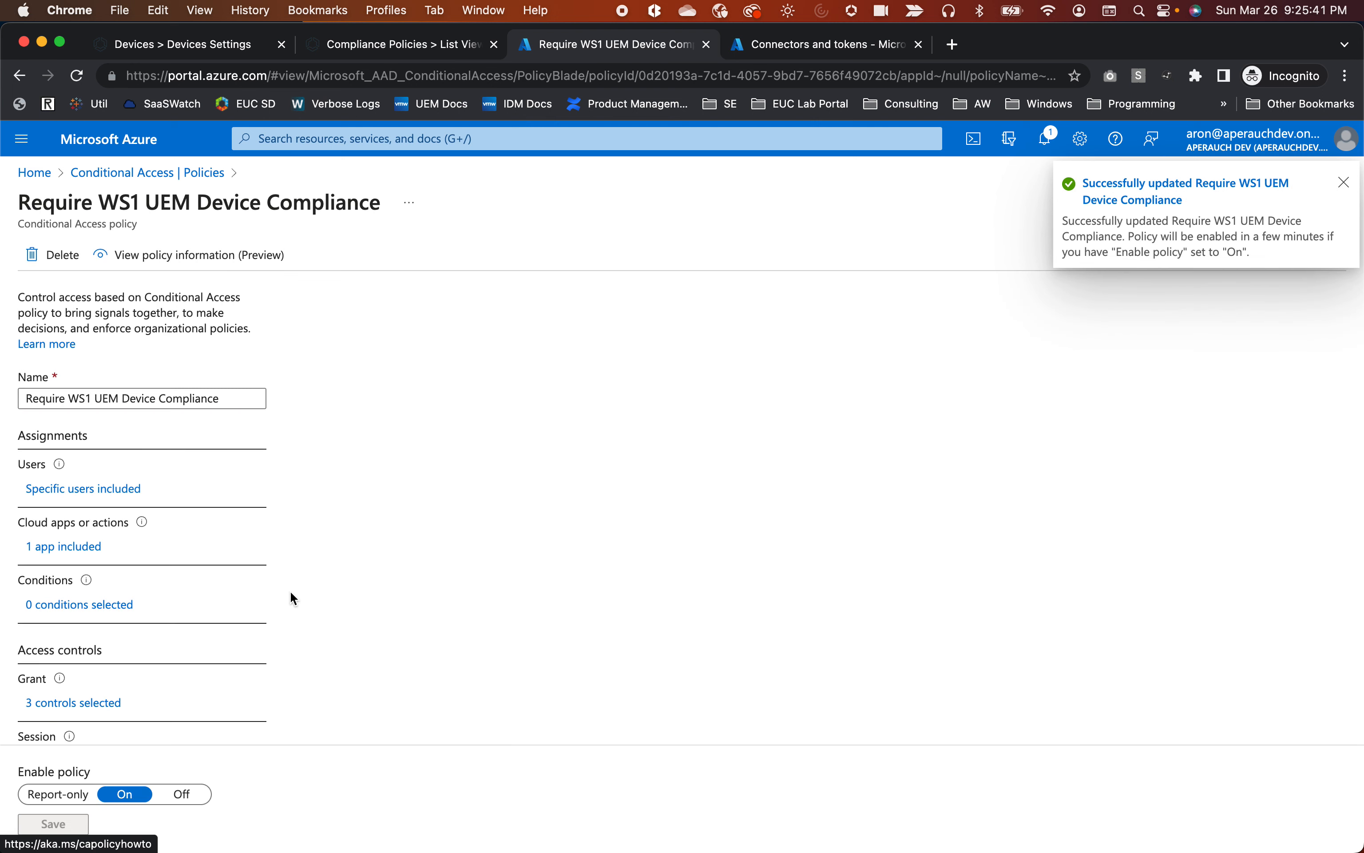
Switch grant to require all selected controls and try saving, which shows a MAM platform error.
scroll(98, 645, "down", 2)
left_click(84, 631)
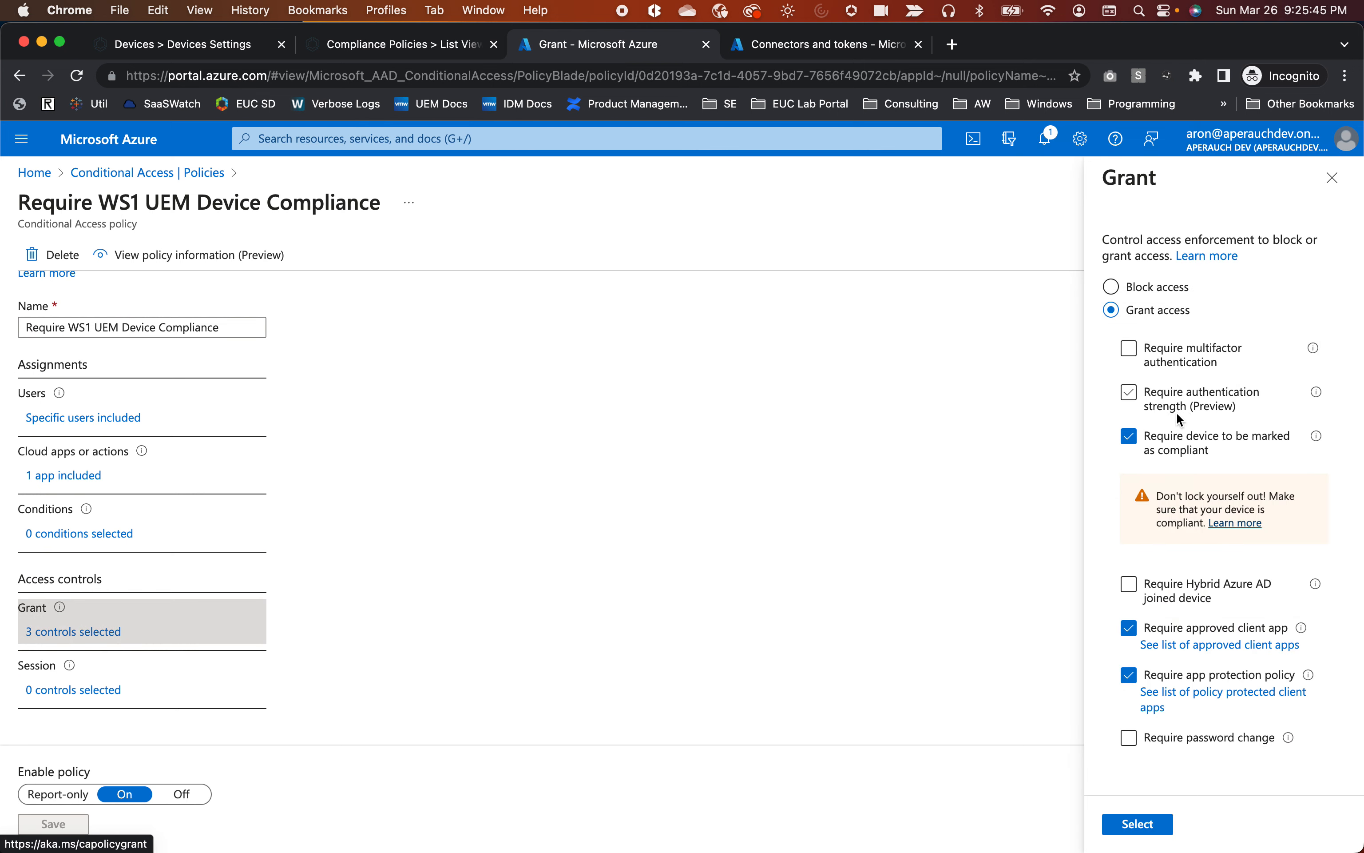
scroll(1132, 614, "down", 3)
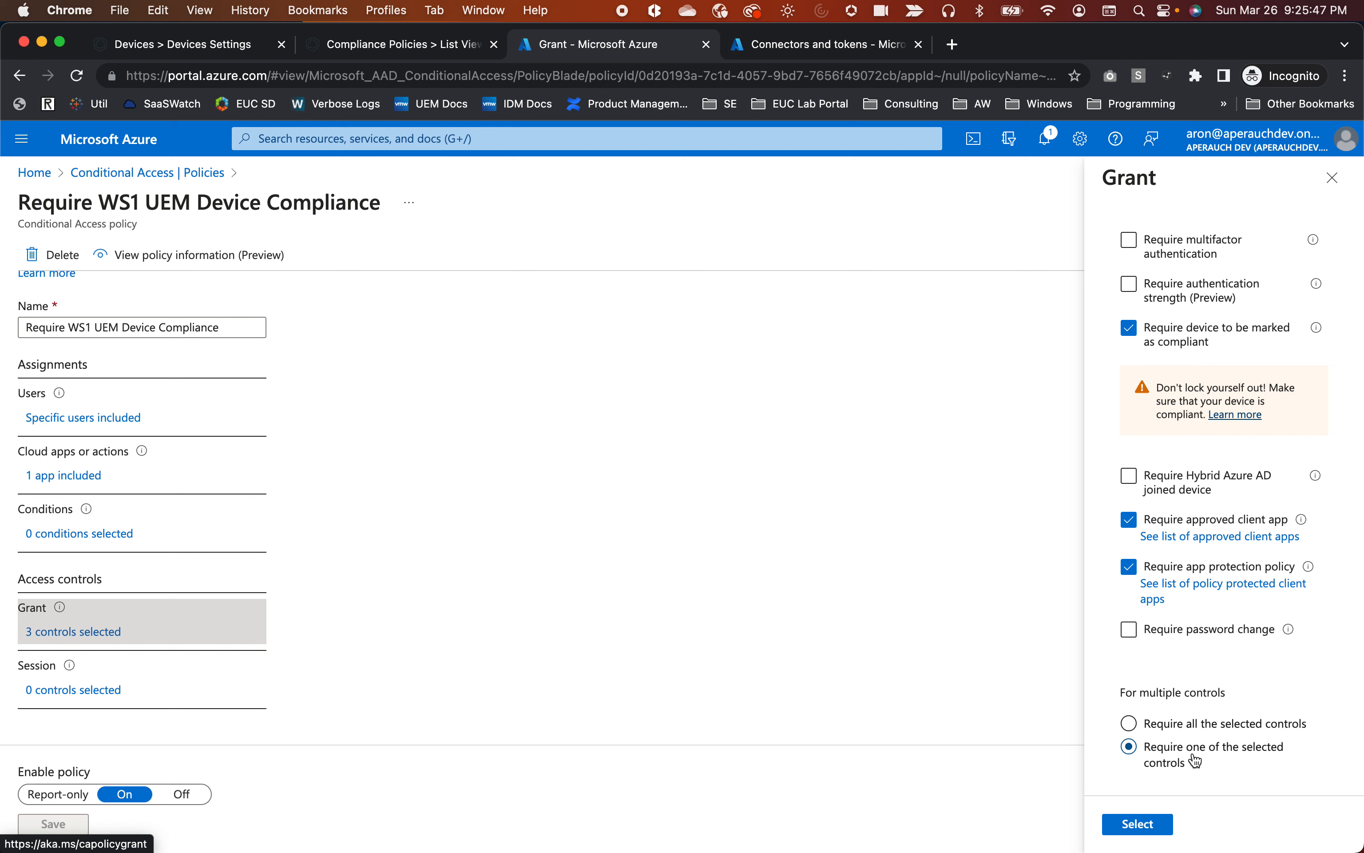
left_click(1131, 727)
left_click(1150, 827)
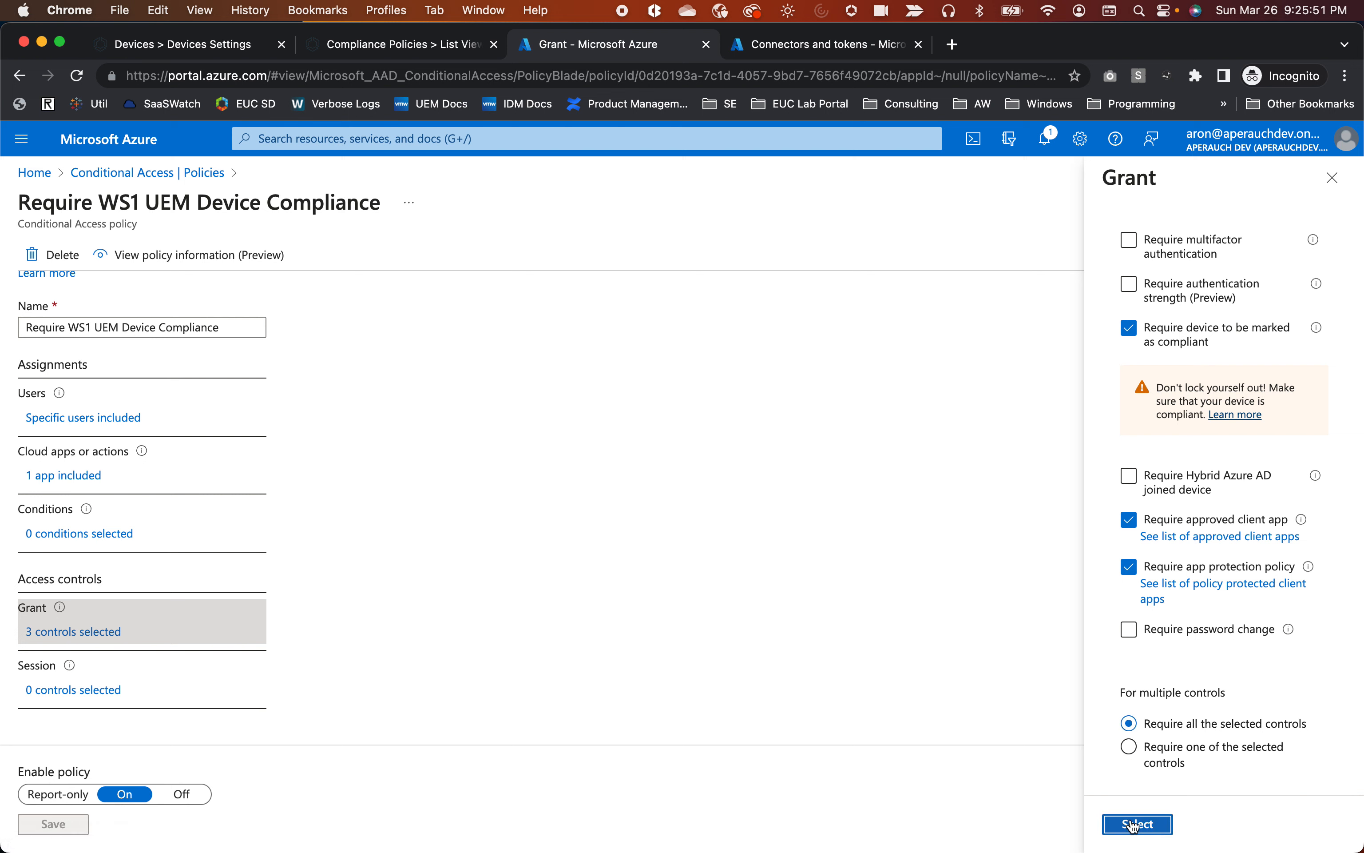
left_click(62, 828)
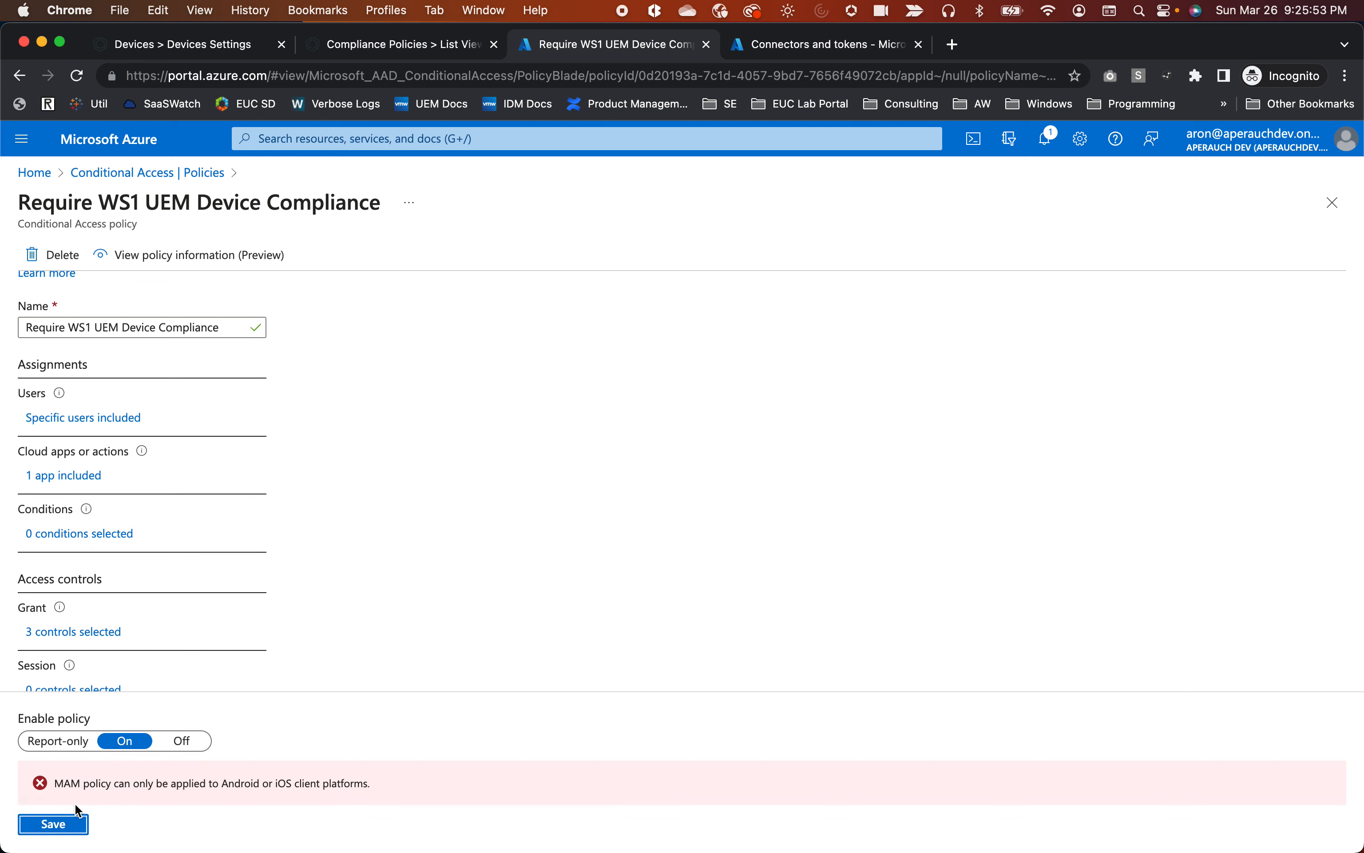
left_click_drag(57, 784, 389, 786)
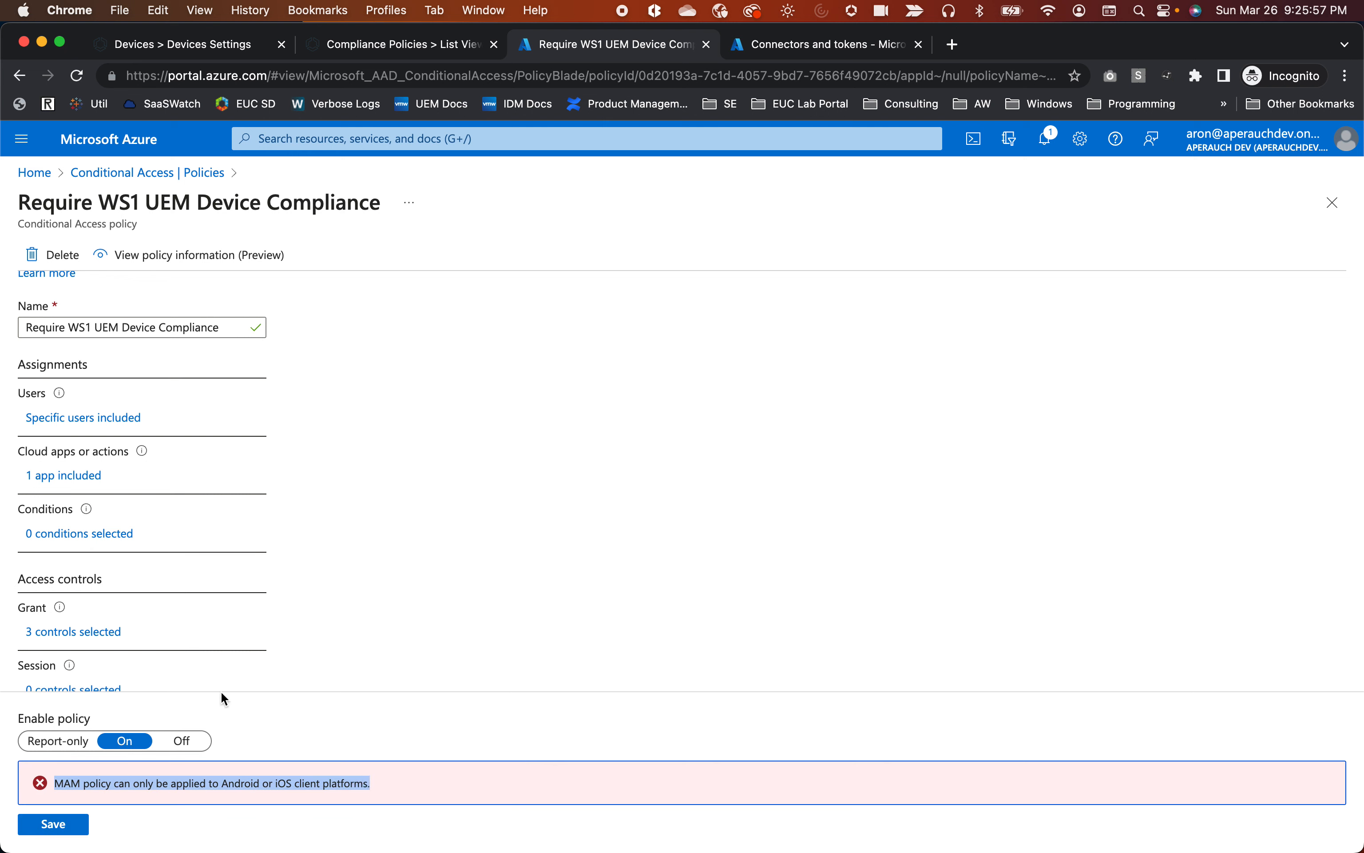
scroll(154, 678, "down", 2)
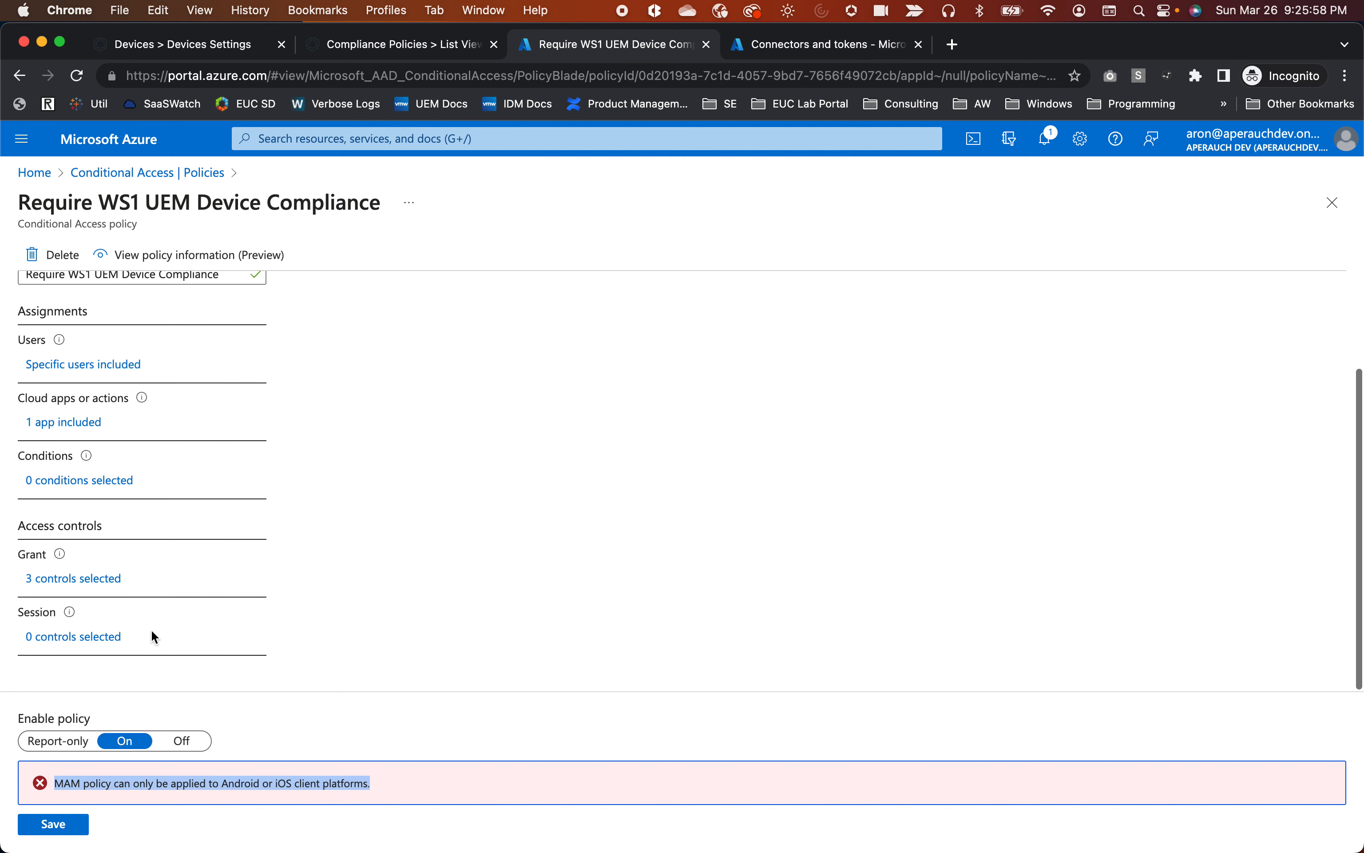
Limit the device platforms condition to Android and iOS, then save the policy enabled.
left_click(72, 484)
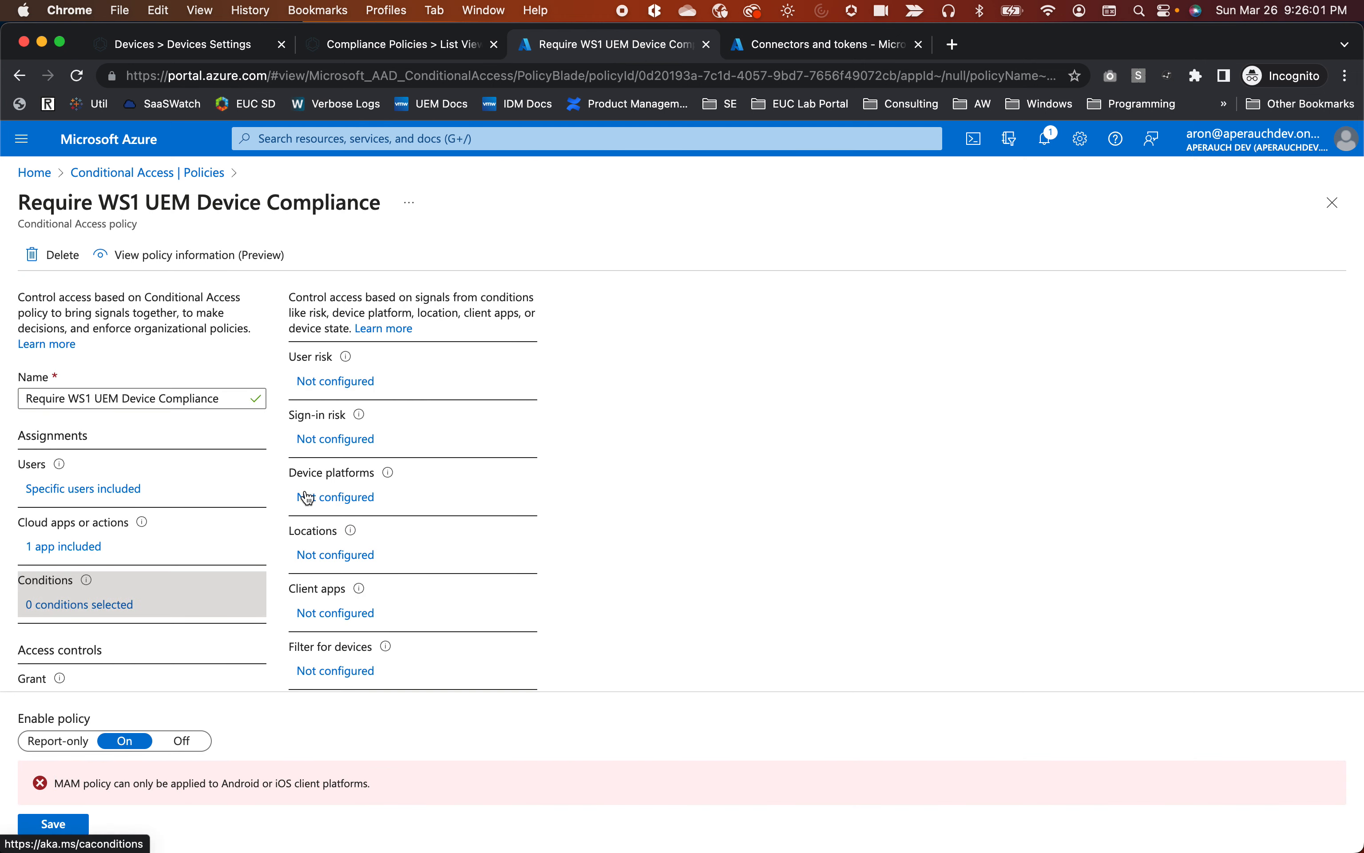
left_click(316, 498)
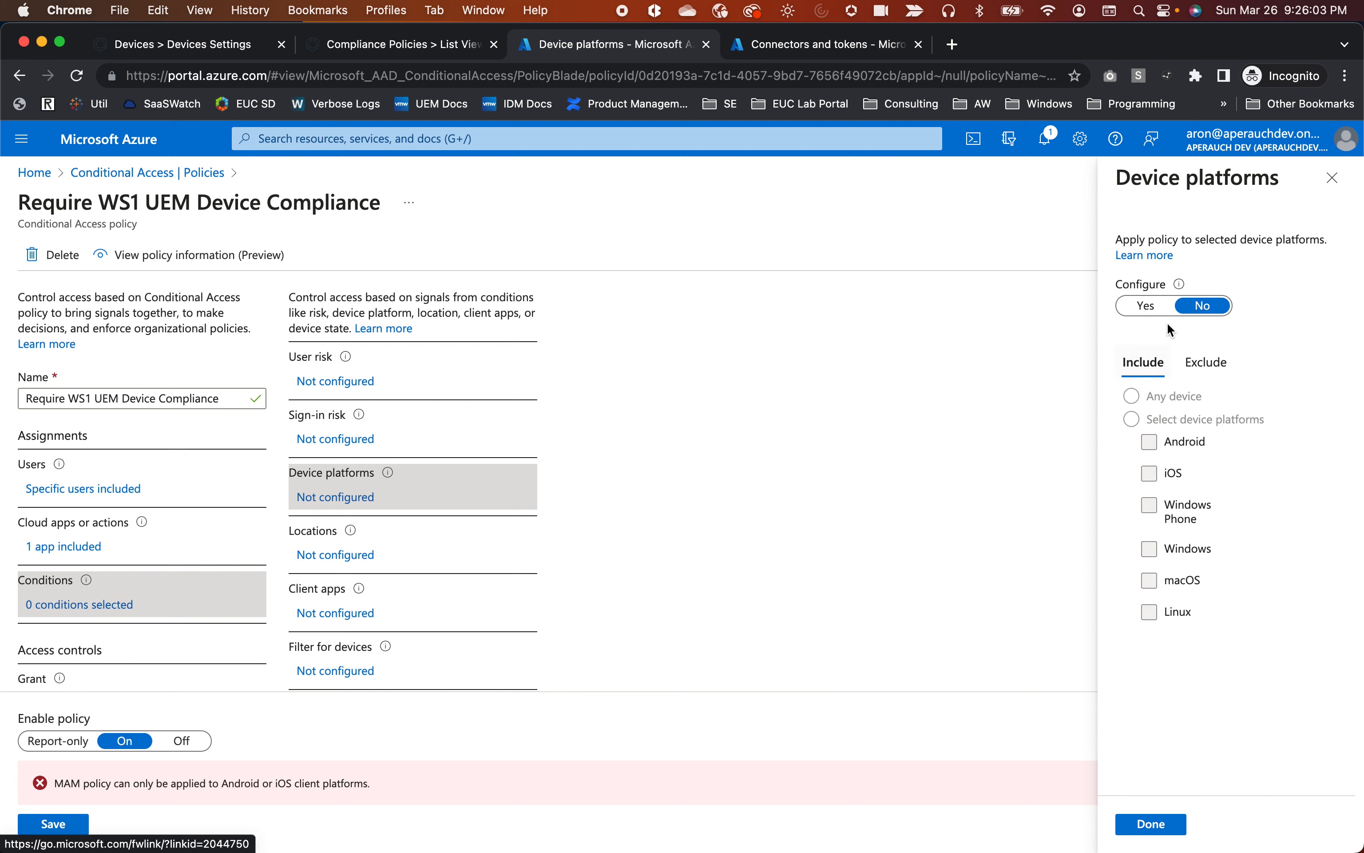
left_click(1140, 313)
left_click(1132, 419)
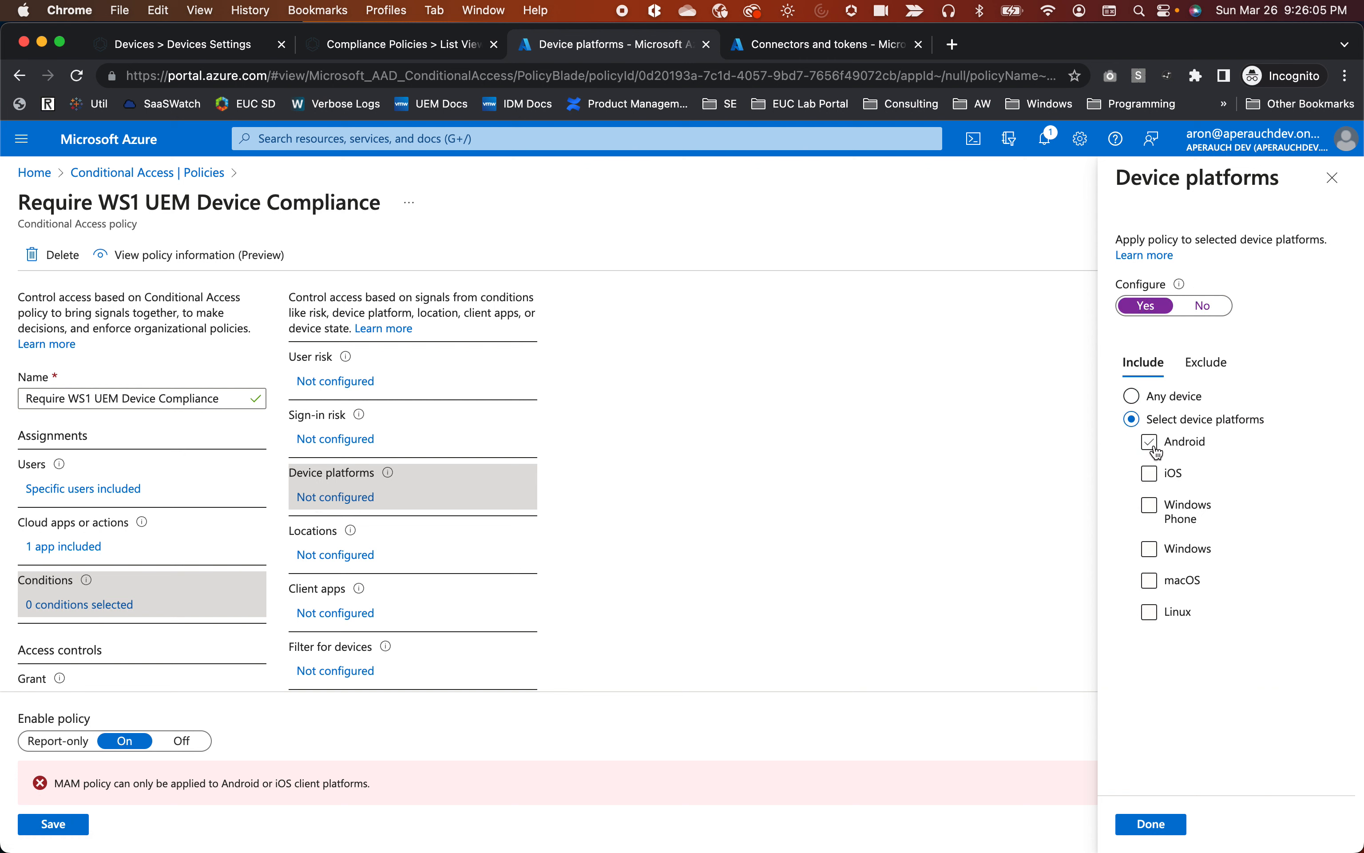
left_click(1149, 442)
left_click(1151, 474)
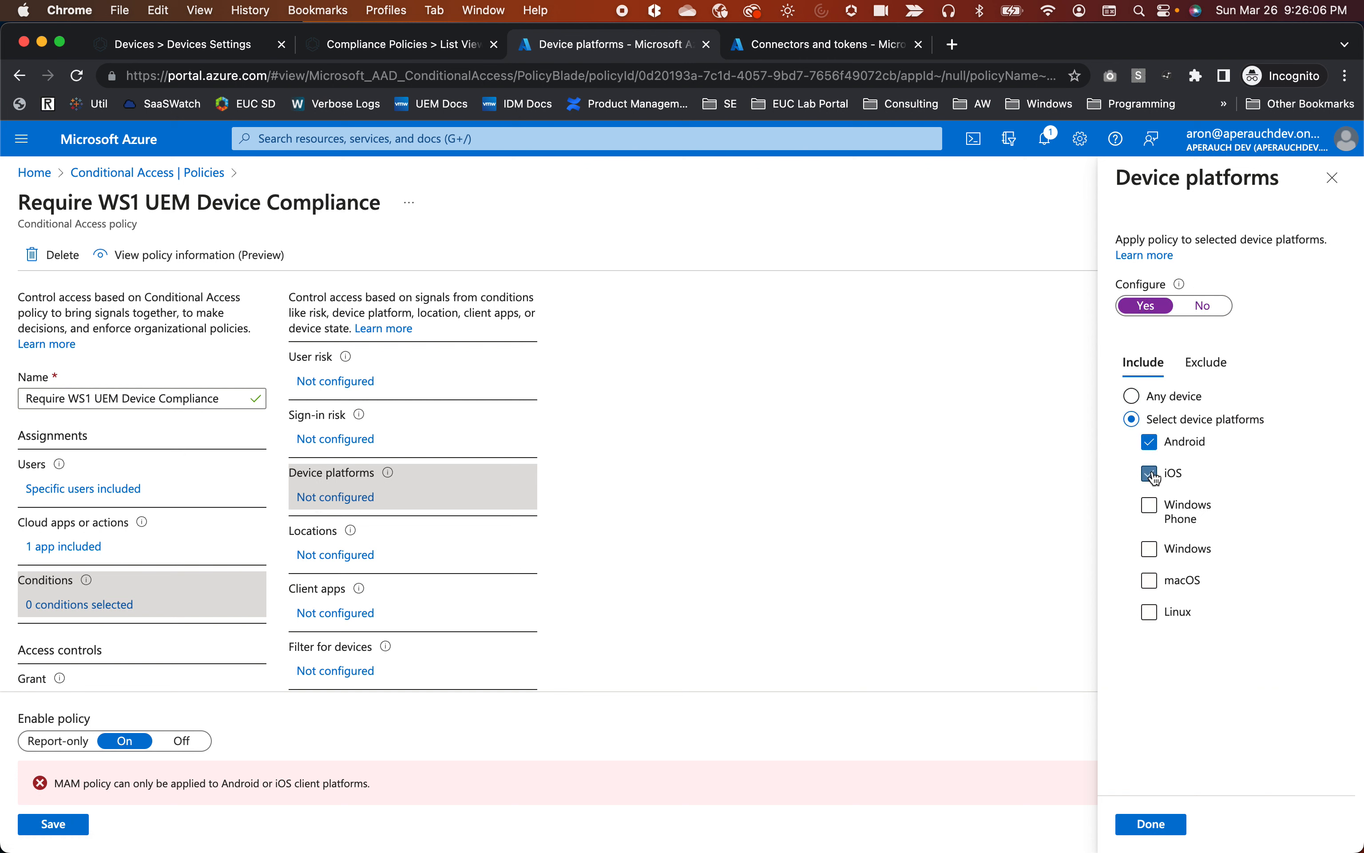
left_click(1163, 827)
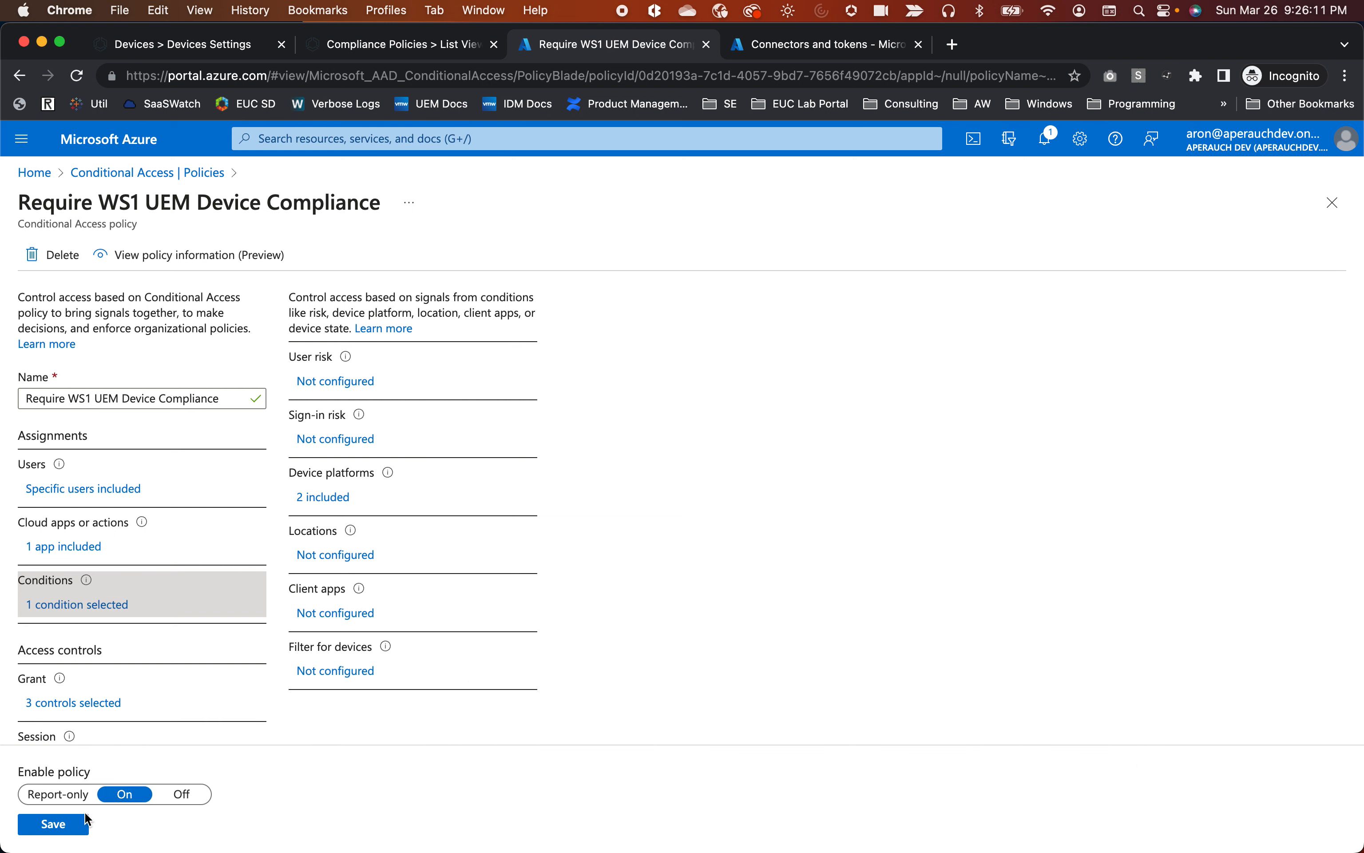
left_click(67, 823)
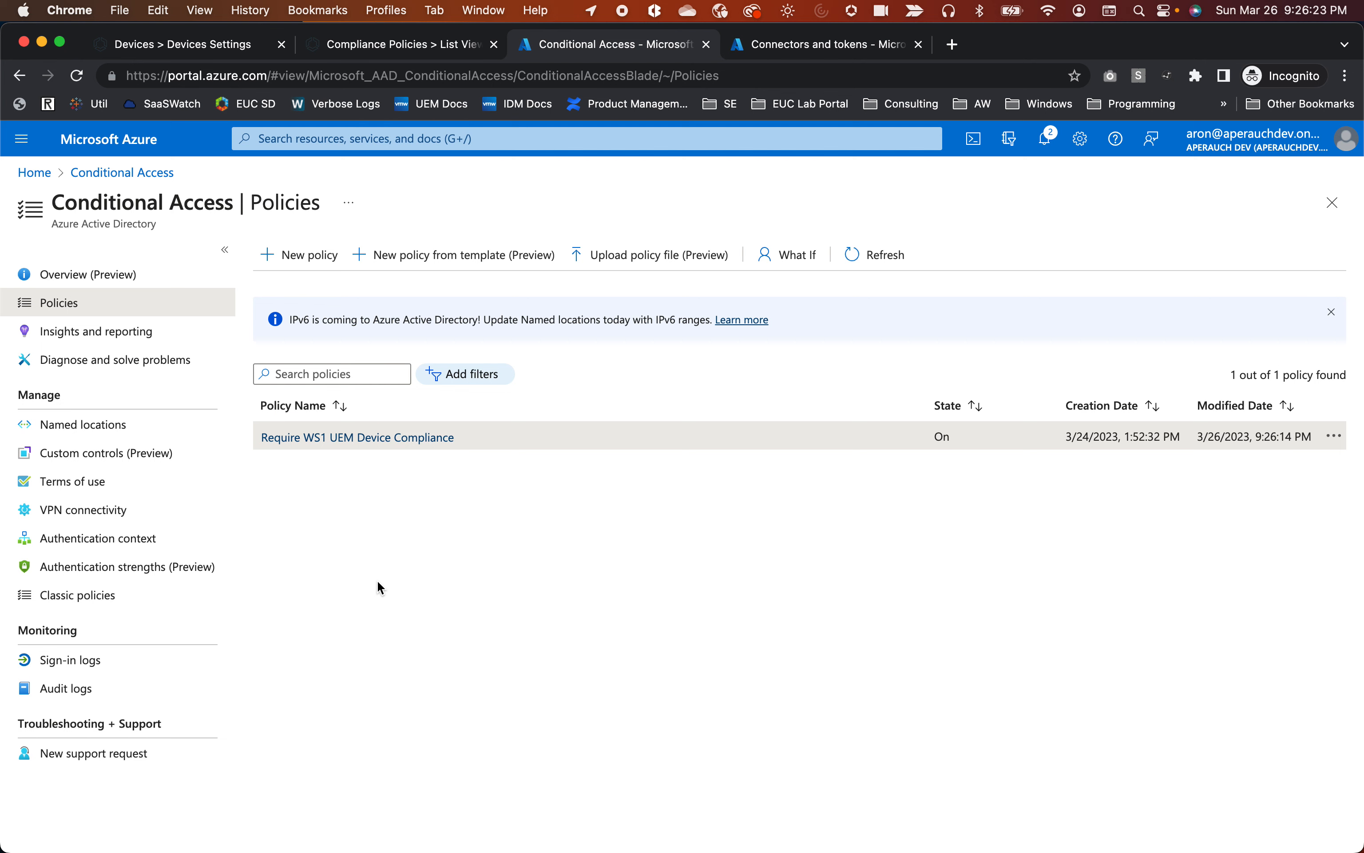
Close Workspace ONE UEM's directory services settings, discarding the unsaved changes.
left_click(164, 43)
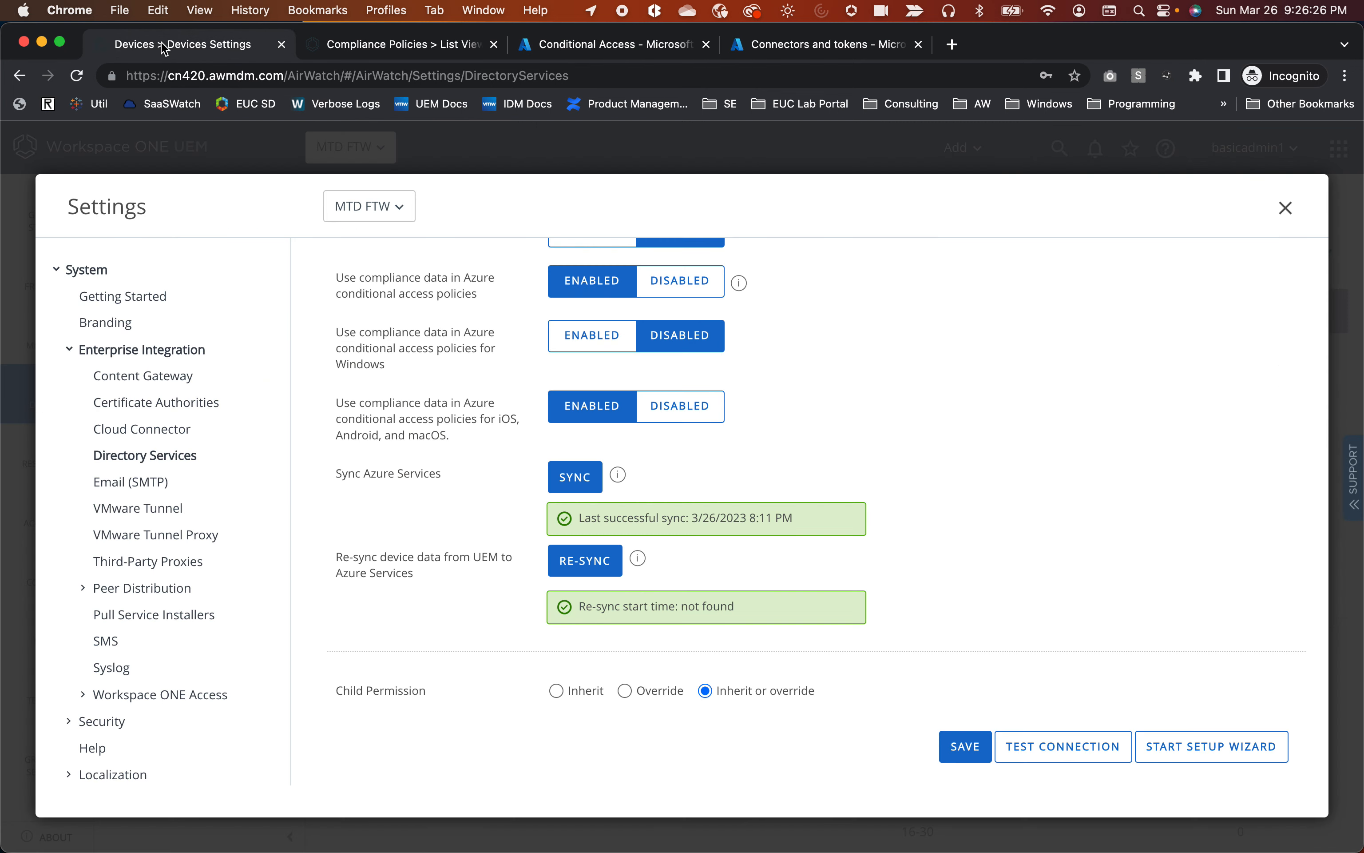
left_click(1286, 208)
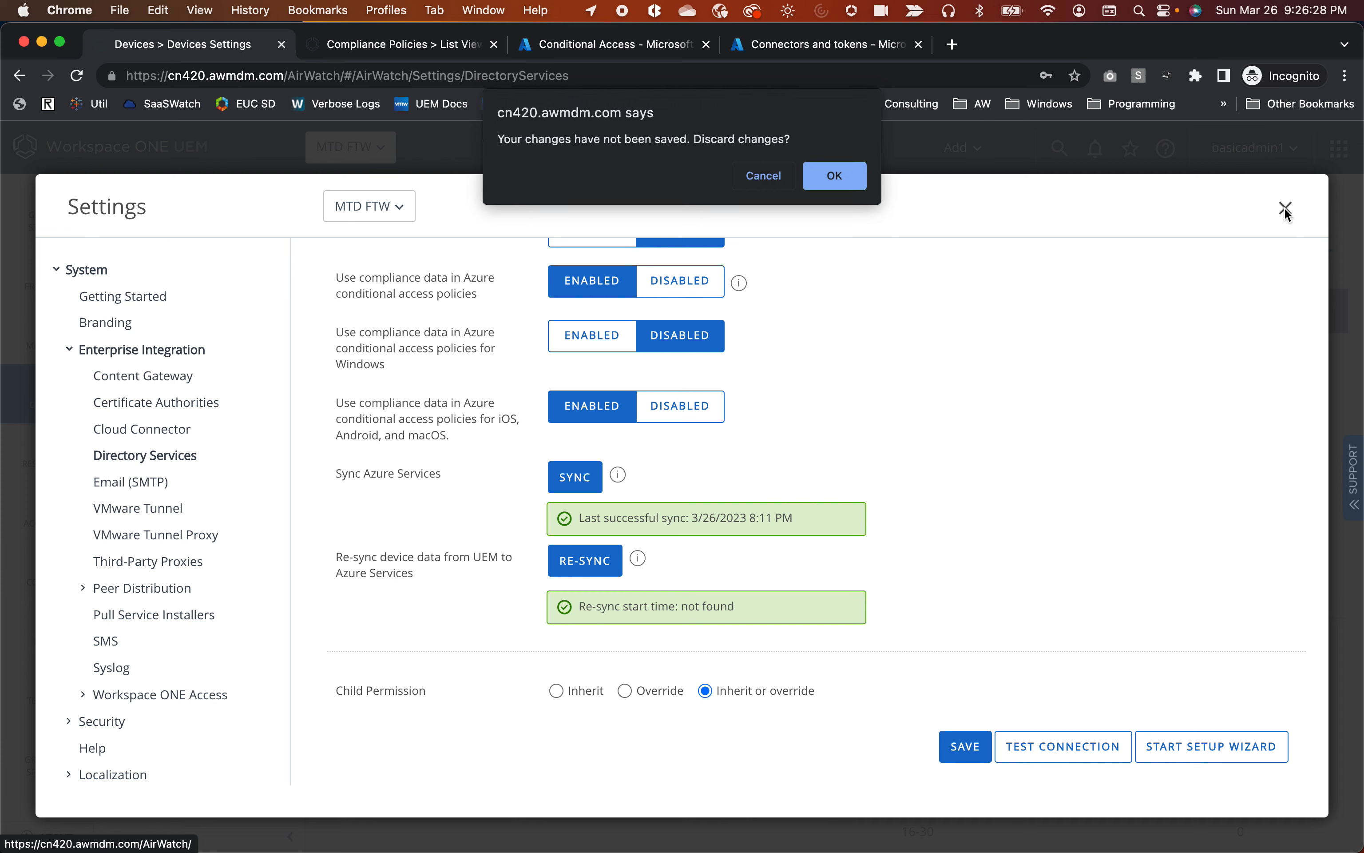
left_click(833, 176)
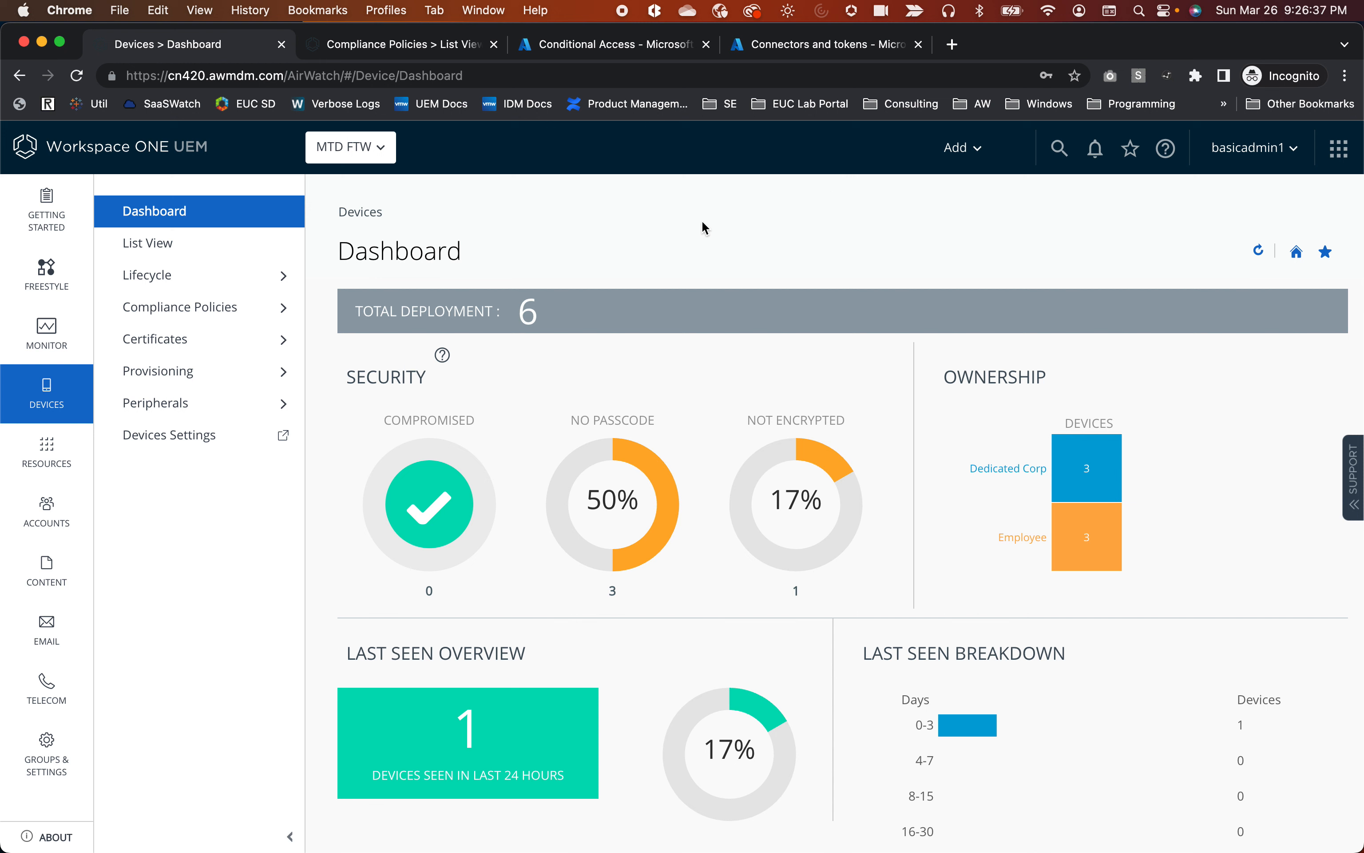
key("super+Tab")
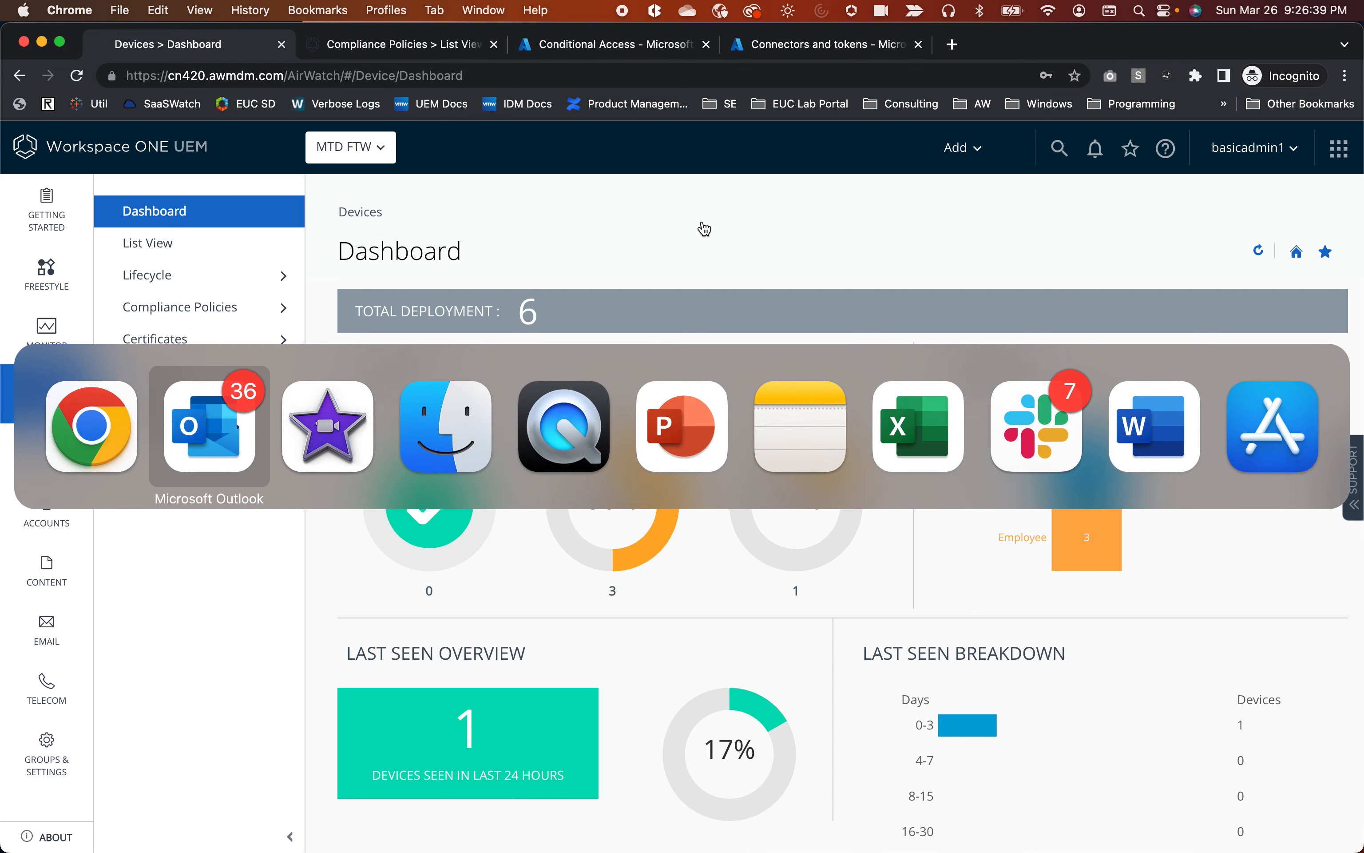
Switch to QuickTime Player and move the iPad mirror window into view to show its work account device ID.
key("super+Tab")
key("super+Tab")
key("super+Tab")
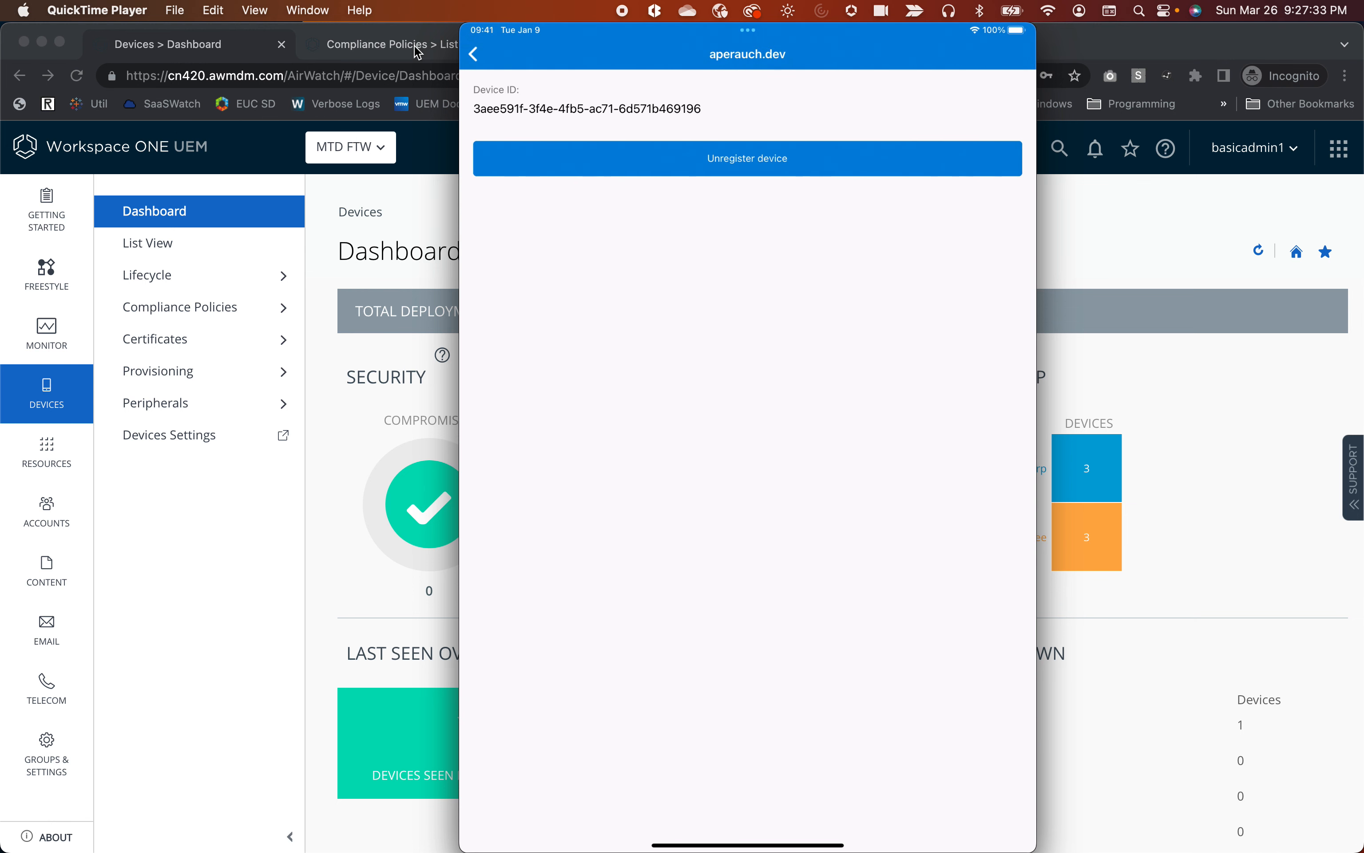
left_click_drag(642, 42, 591, 342)
In Azure Active Directory, go to the user's Devices list and open the iOS 16.1.1 iPad's properties.
left_click(579, 52)
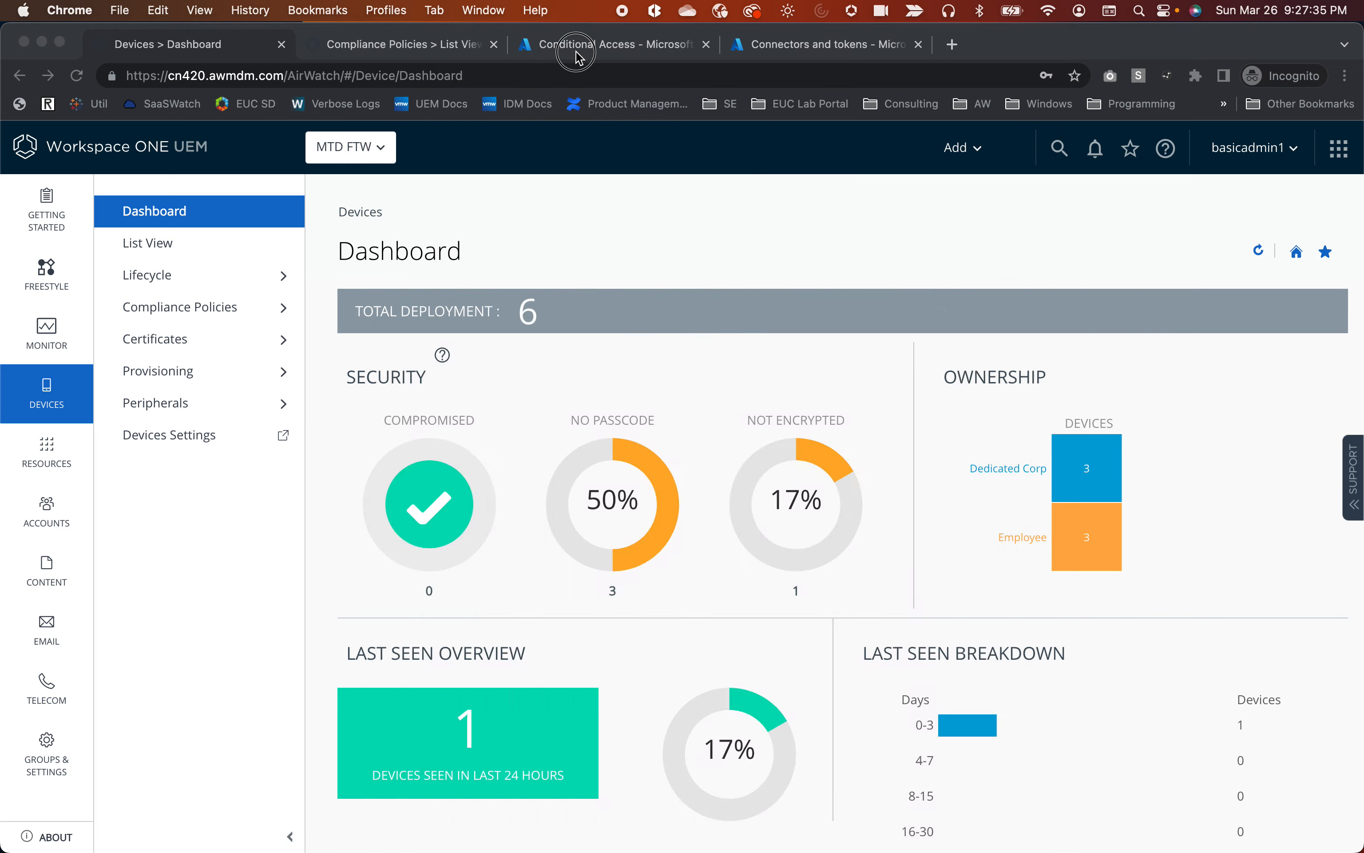
left_click(580, 52)
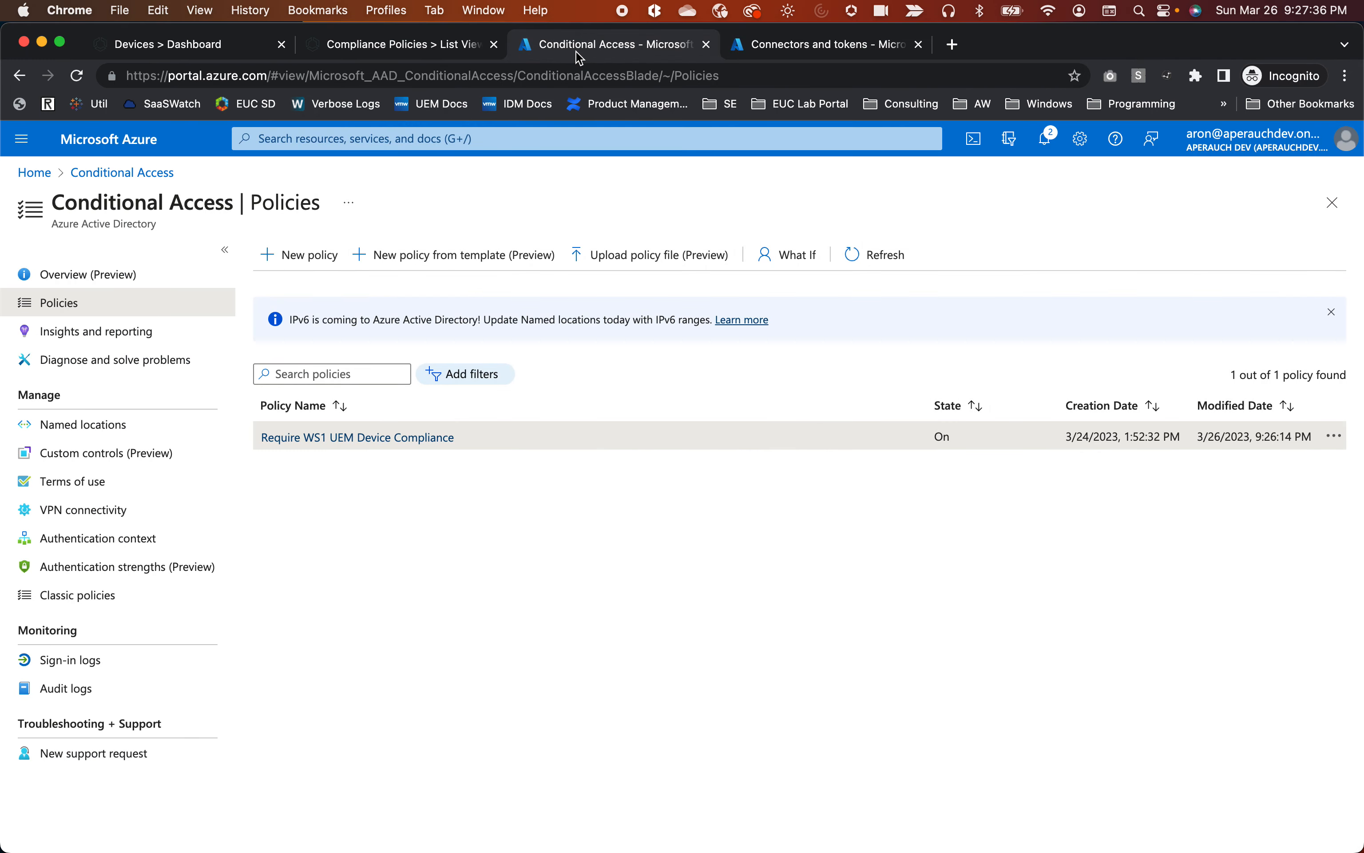
left_click(118, 151)
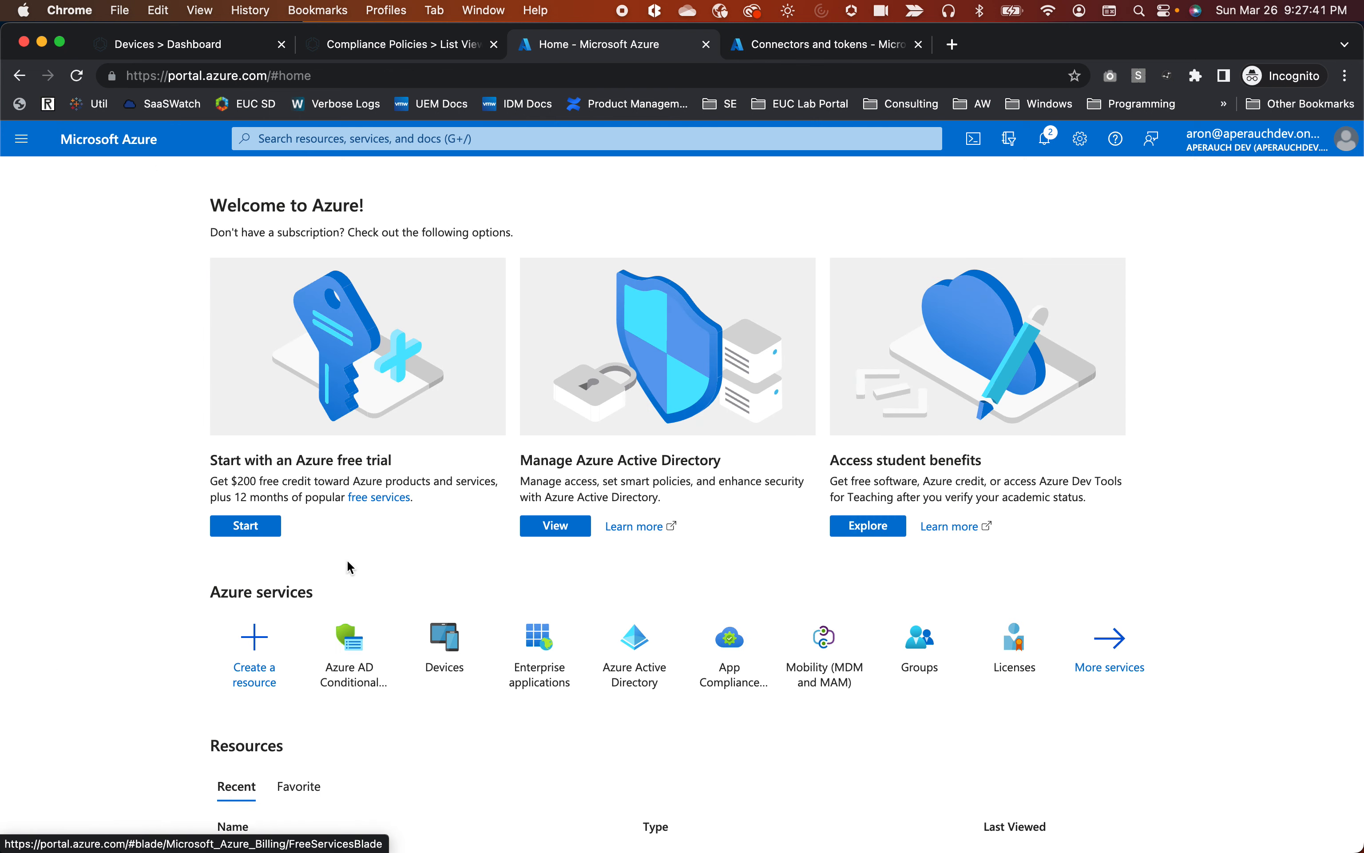
left_click(628, 691)
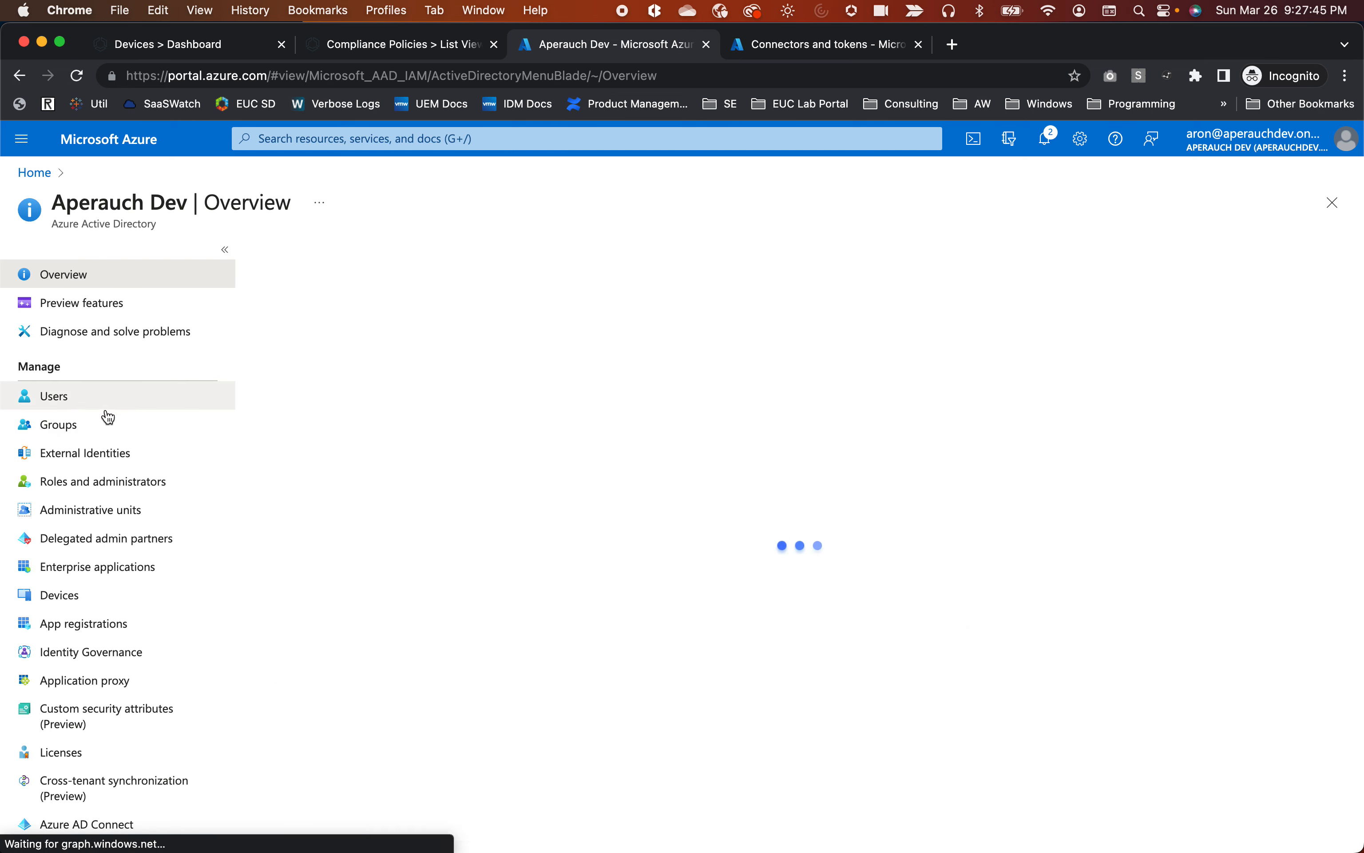
left_click(54, 398)
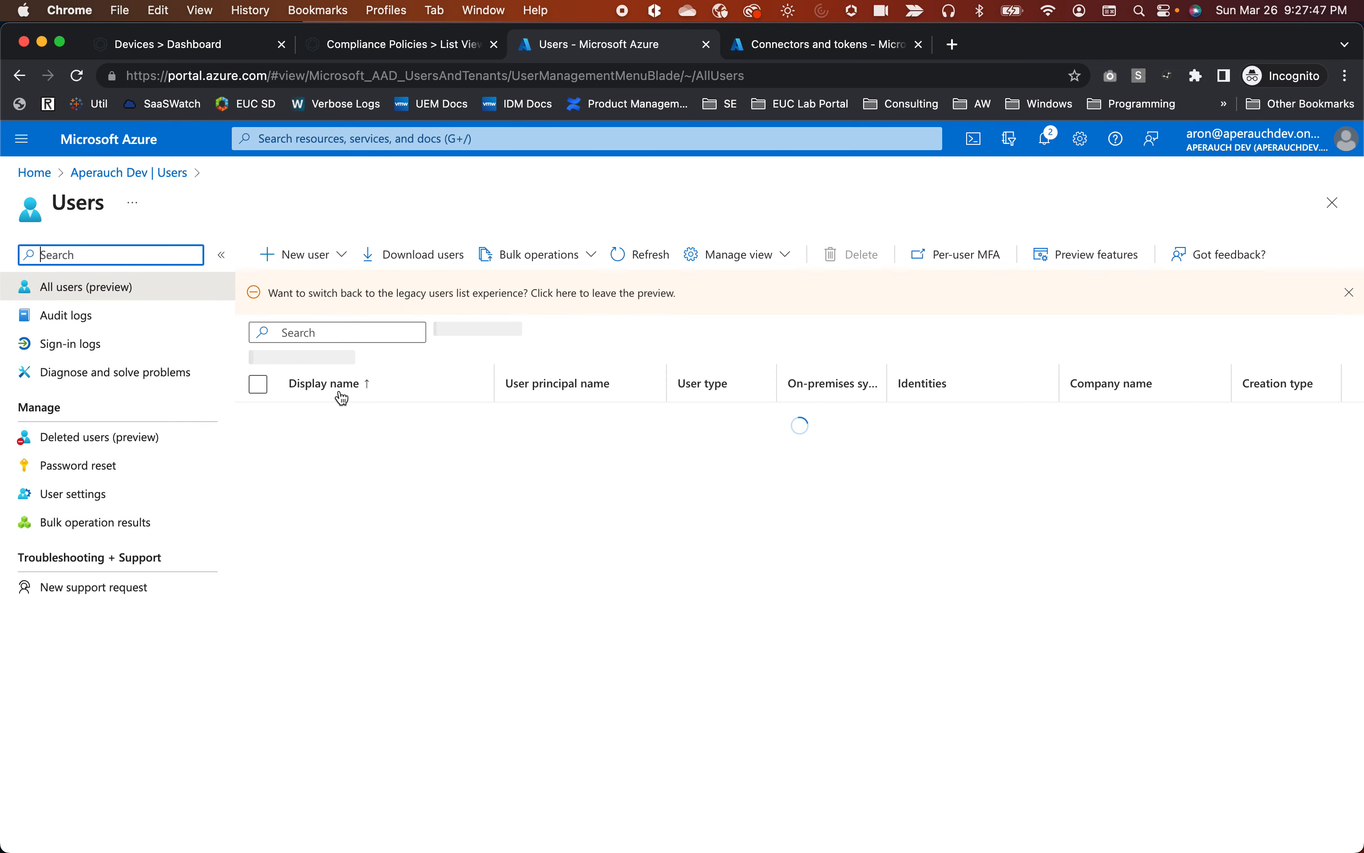
left_click(355, 448)
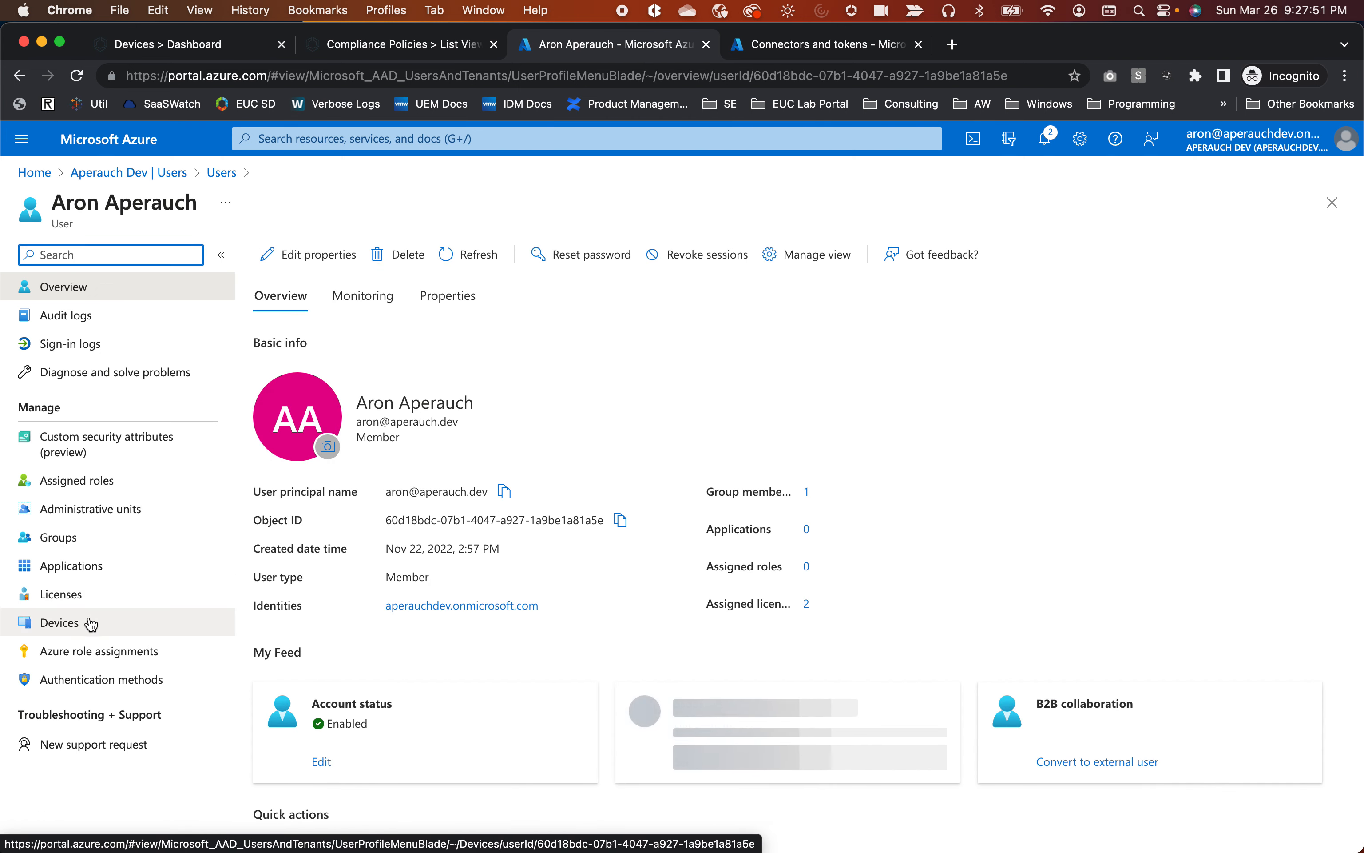
left_click(90, 623)
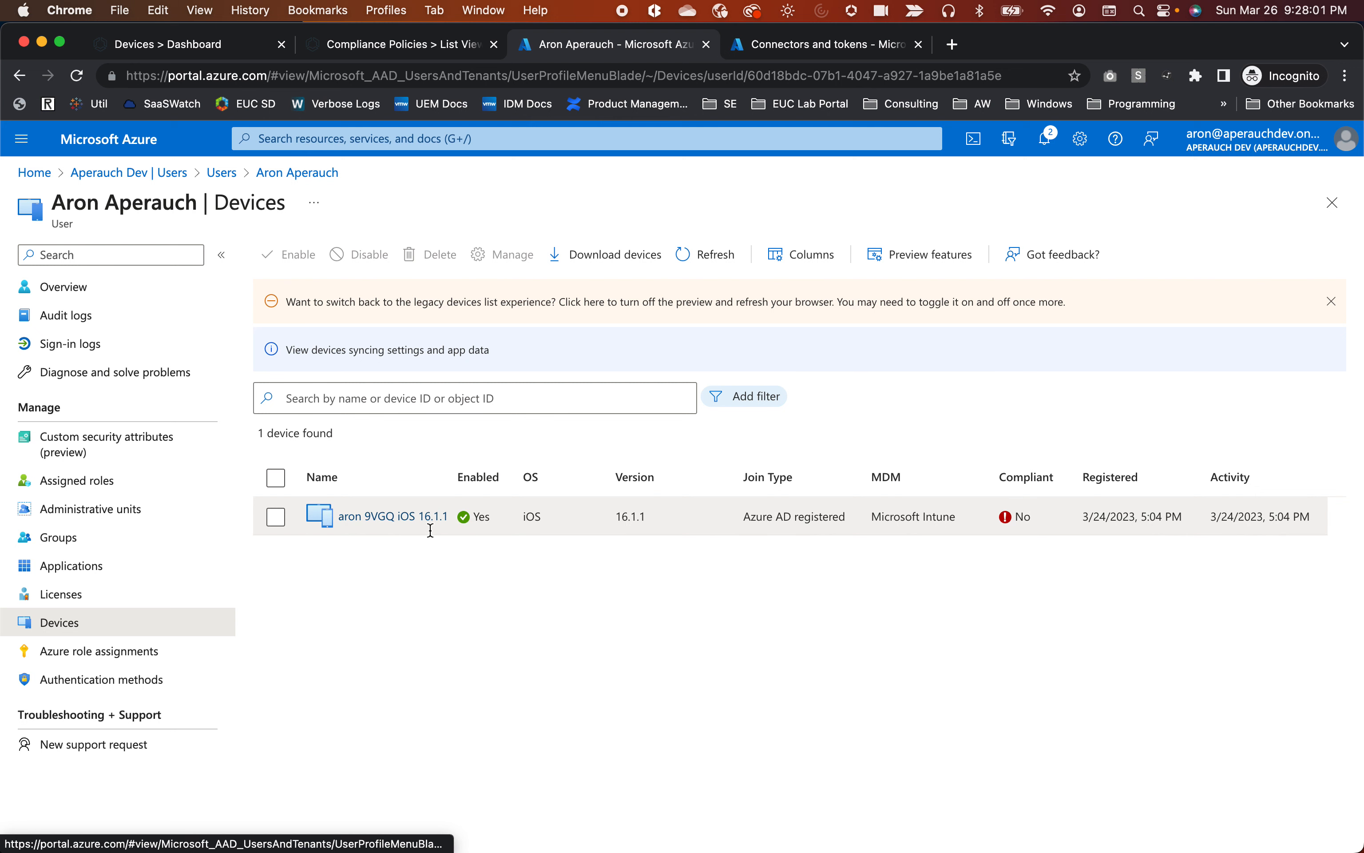
left_click(384, 520)
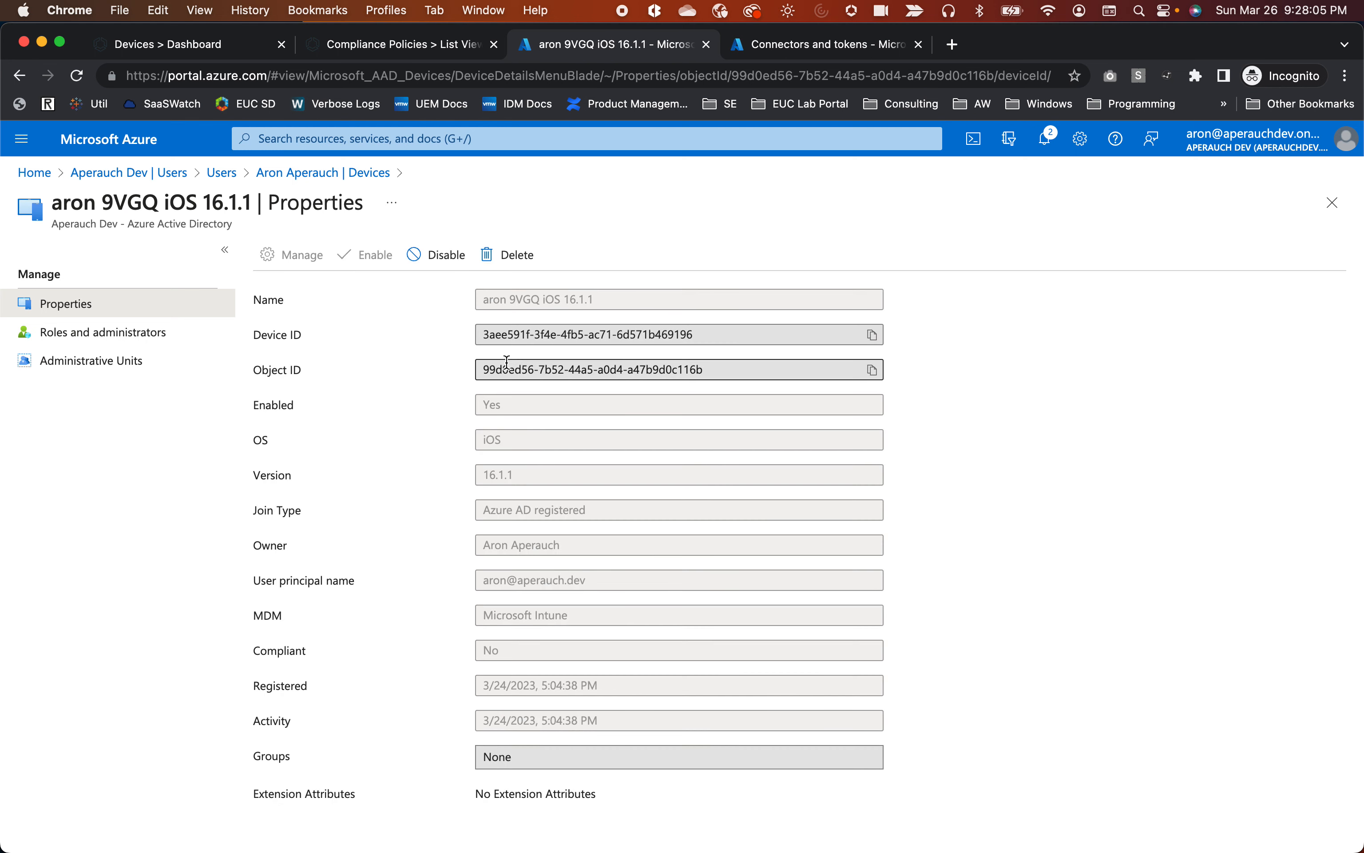
Place the QuickTime iPad mirror beside the Azure Device ID to compare the two IDs.
key("super+Tab")
left_click_drag(542, 341, 603, 370)
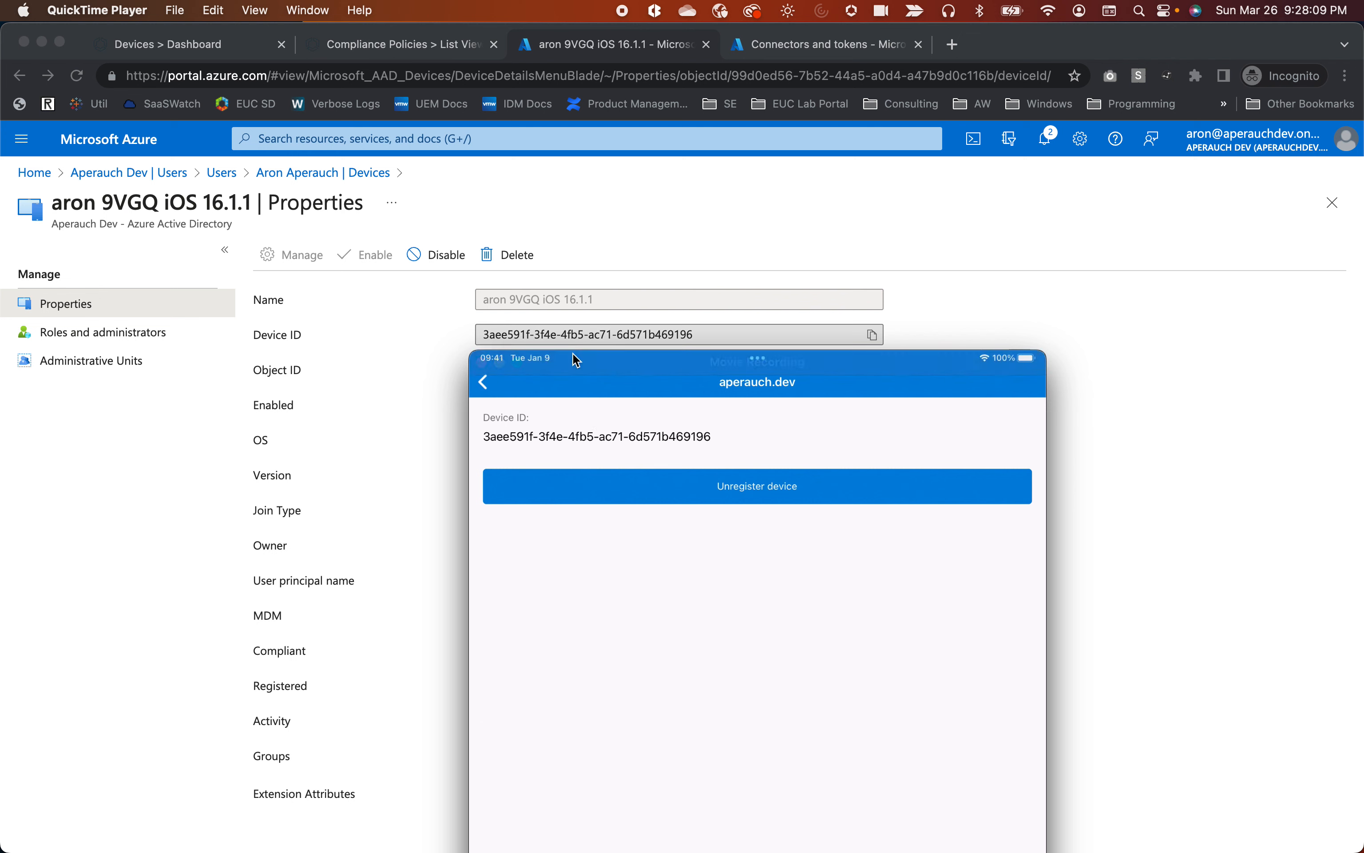
left_click_drag(632, 370, 652, 40)
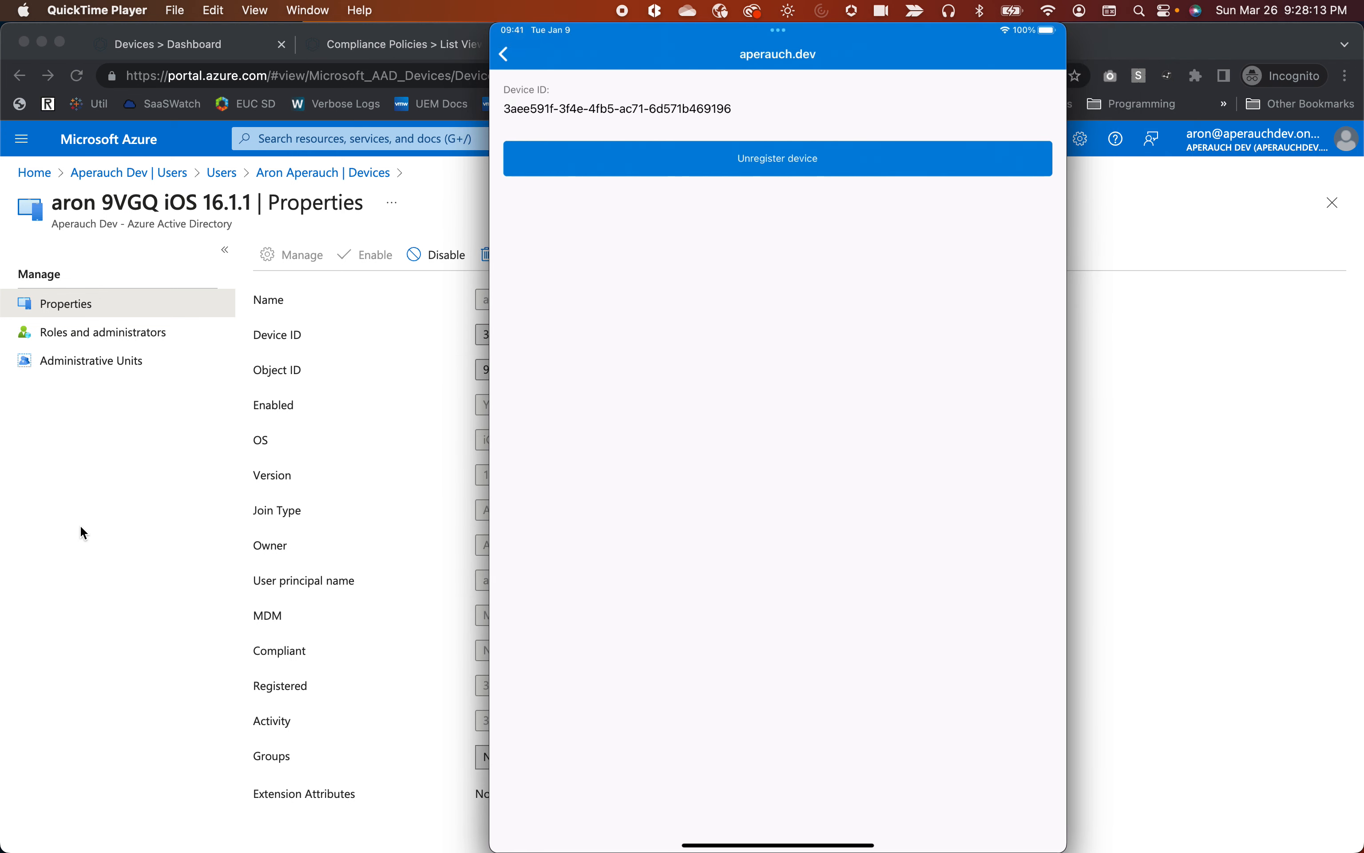
Return to Chrome and open the Intune admin center Devices Overview.
left_click(80, 525)
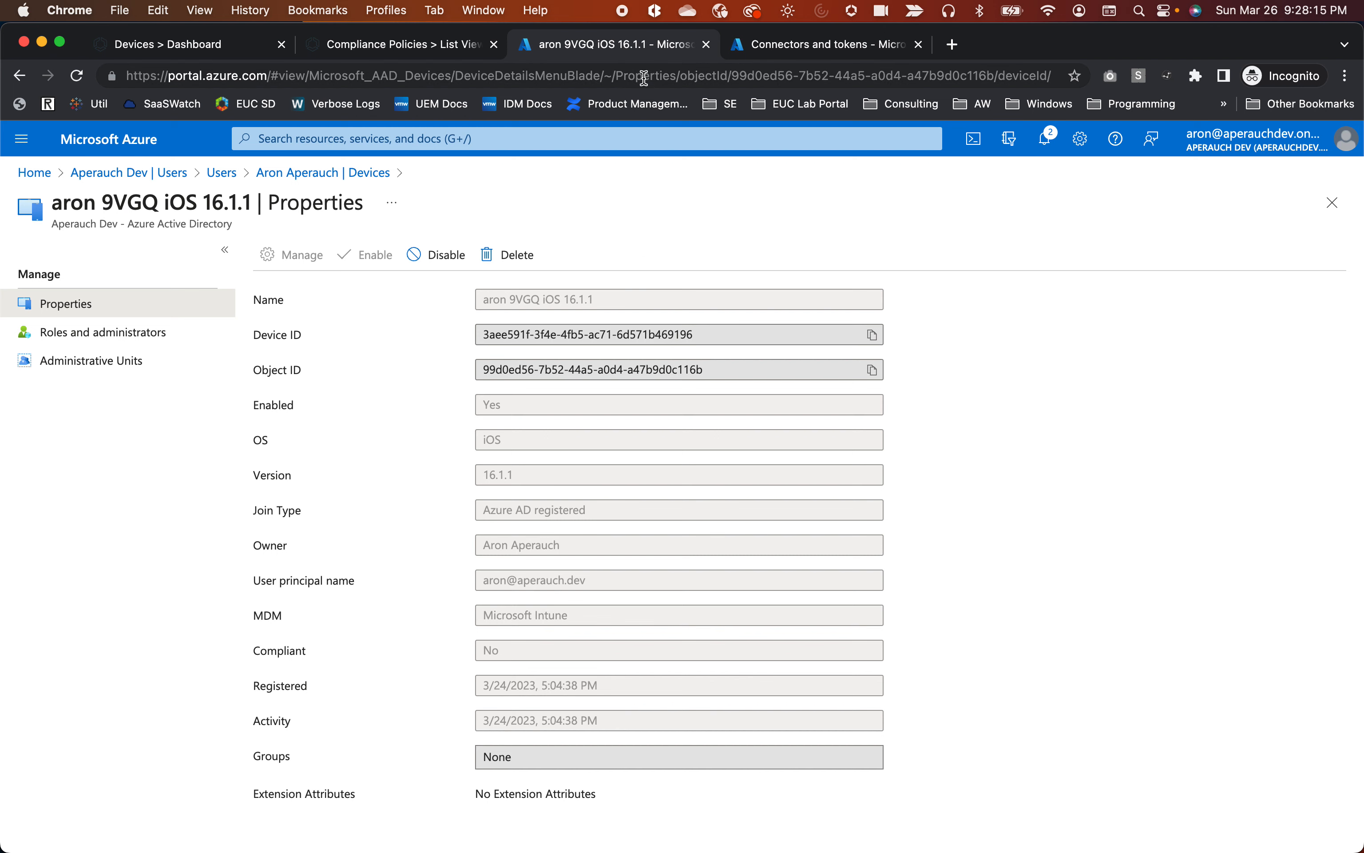
left_click(810, 48)
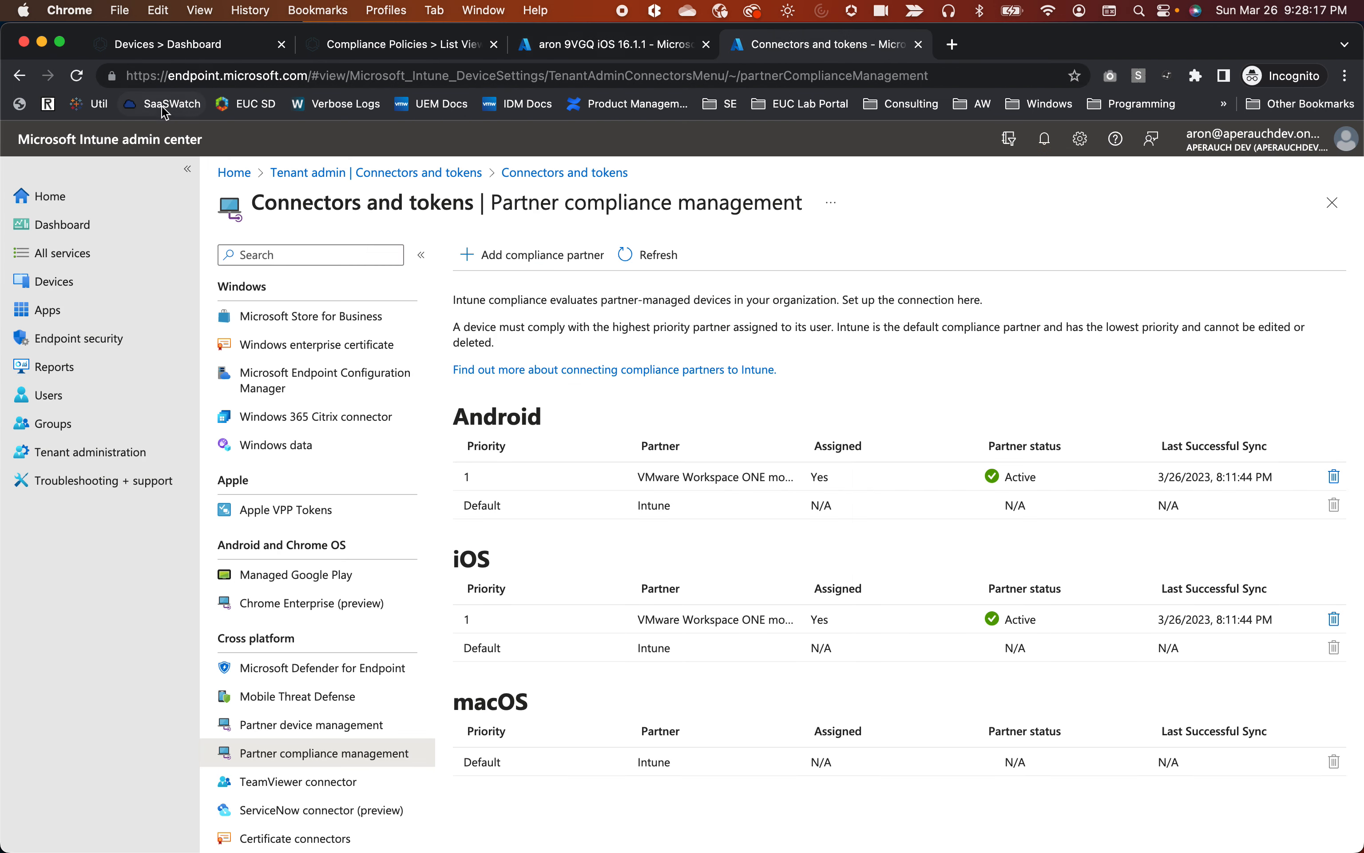
left_click(56, 286)
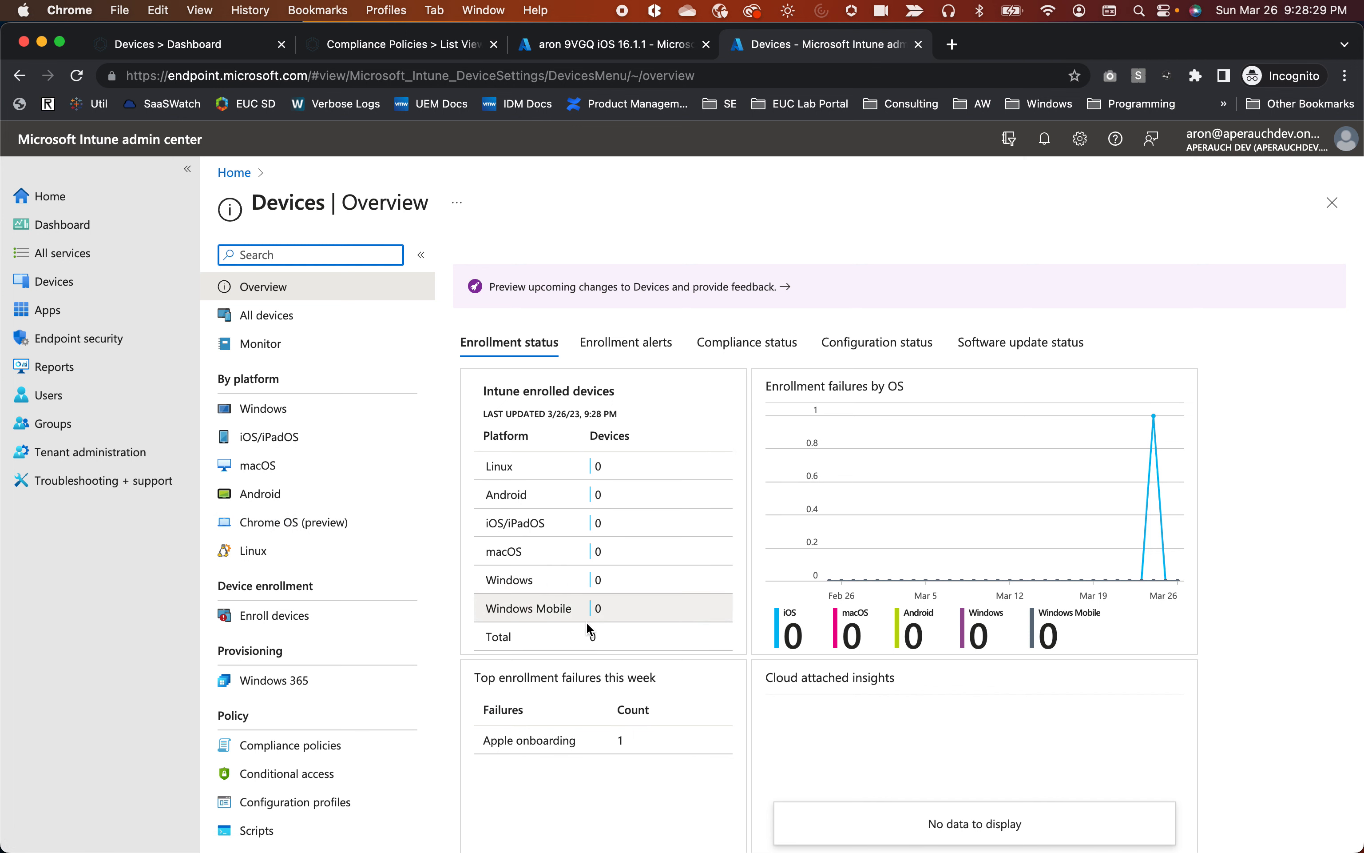
Confirm zero Intune-enrolled devices, return to the Azure device list, then open Workspace ONE UEM's managed devices list.
triple_click(499, 389)
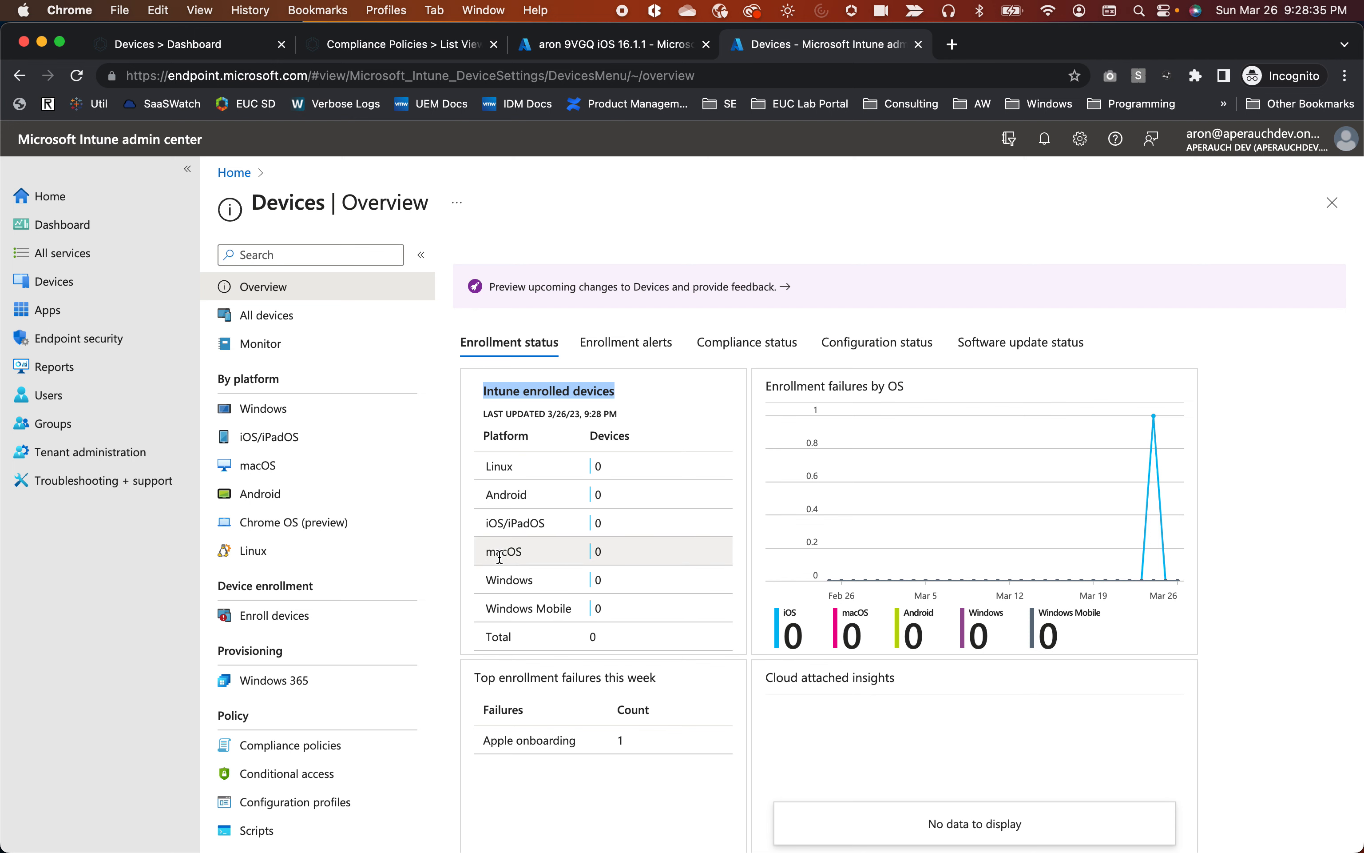
left_click(570, 50)
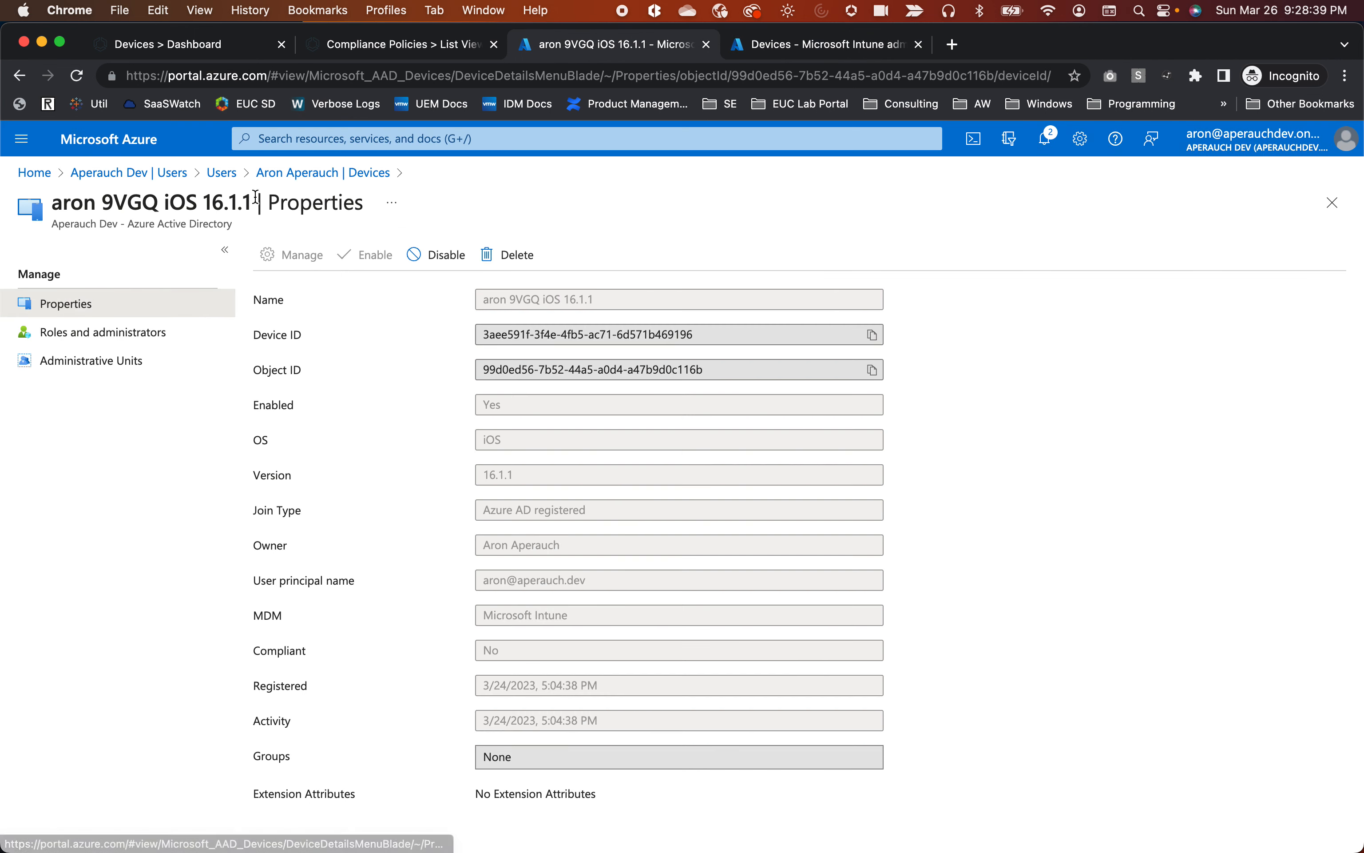
left_click(314, 175)
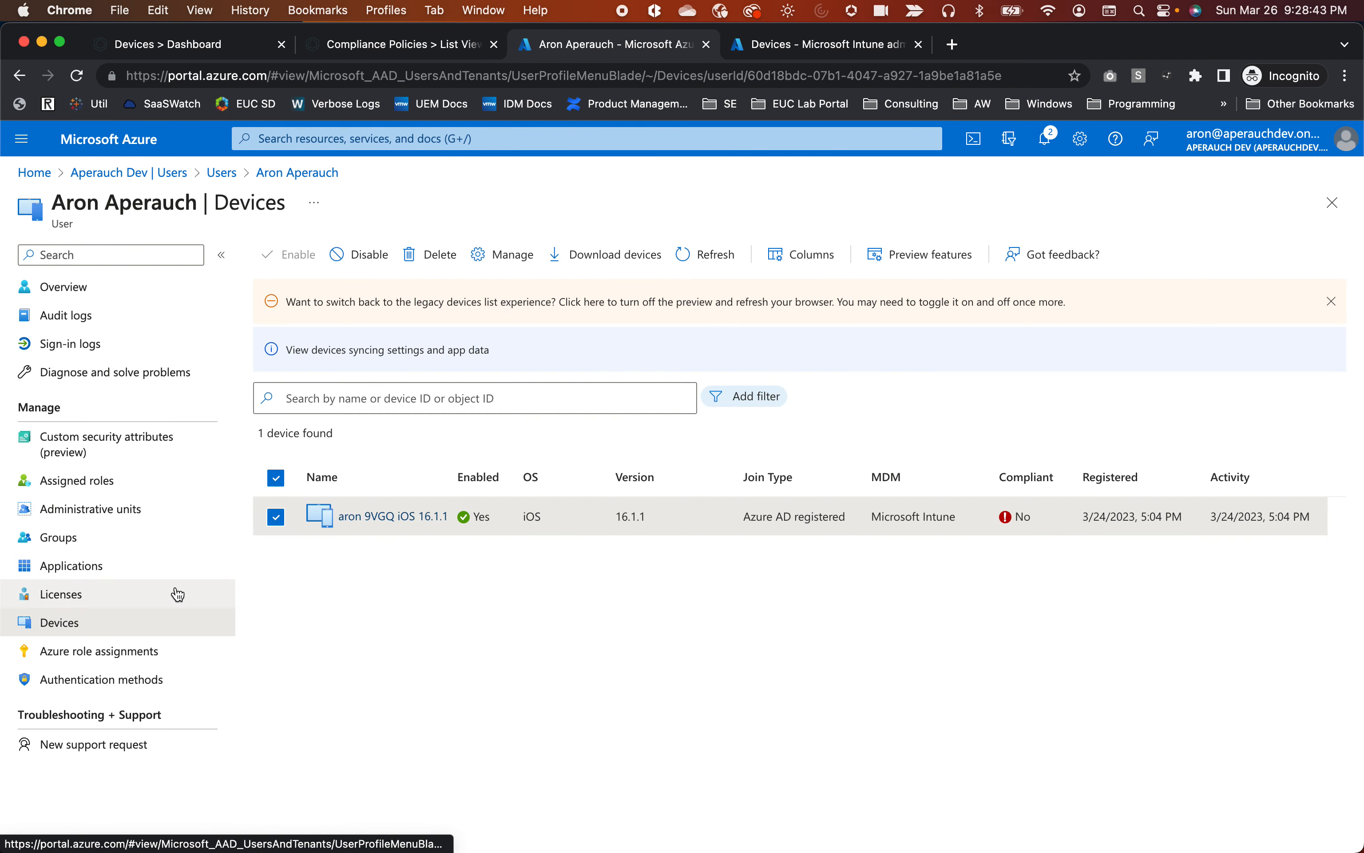
left_click(194, 41)
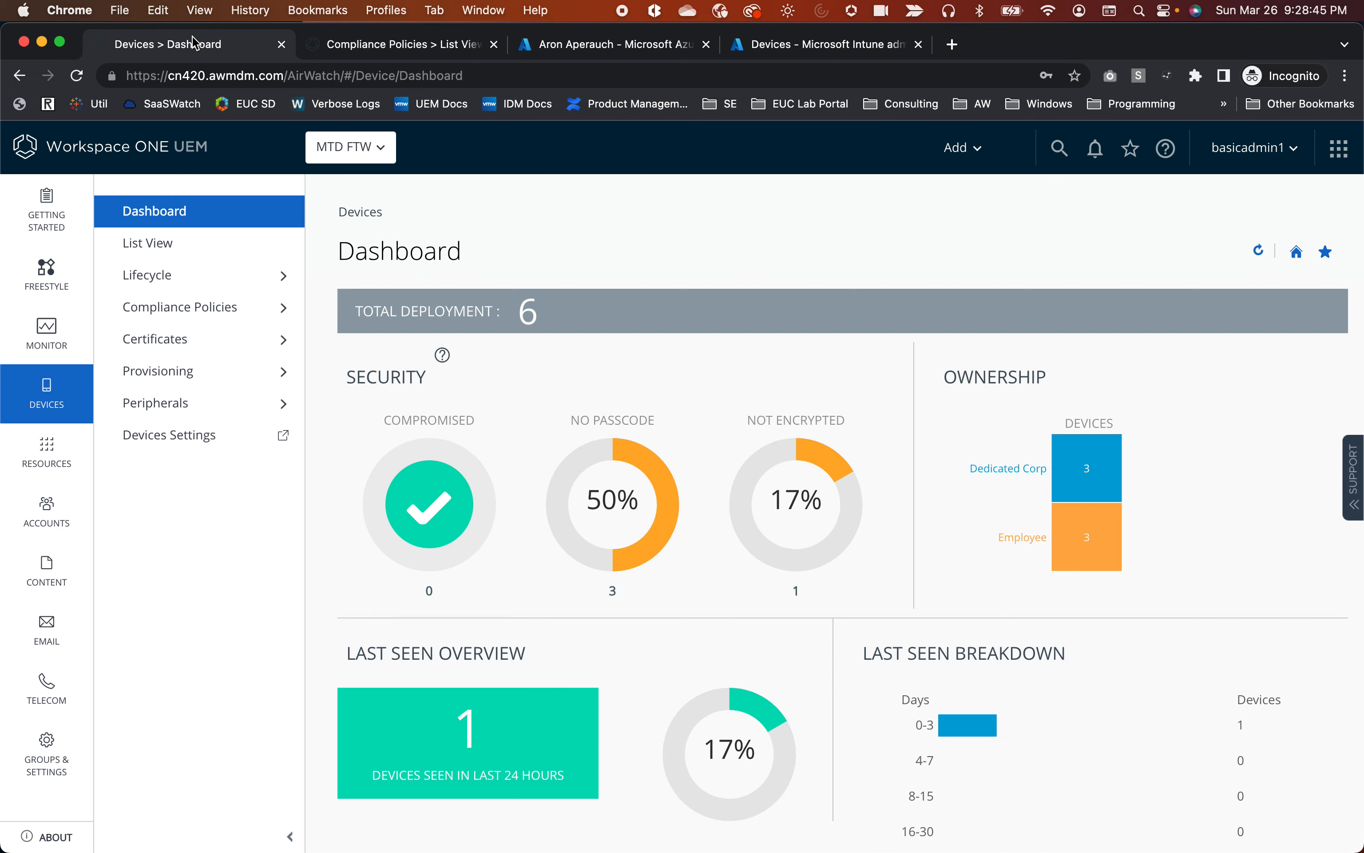
left_click(149, 245)
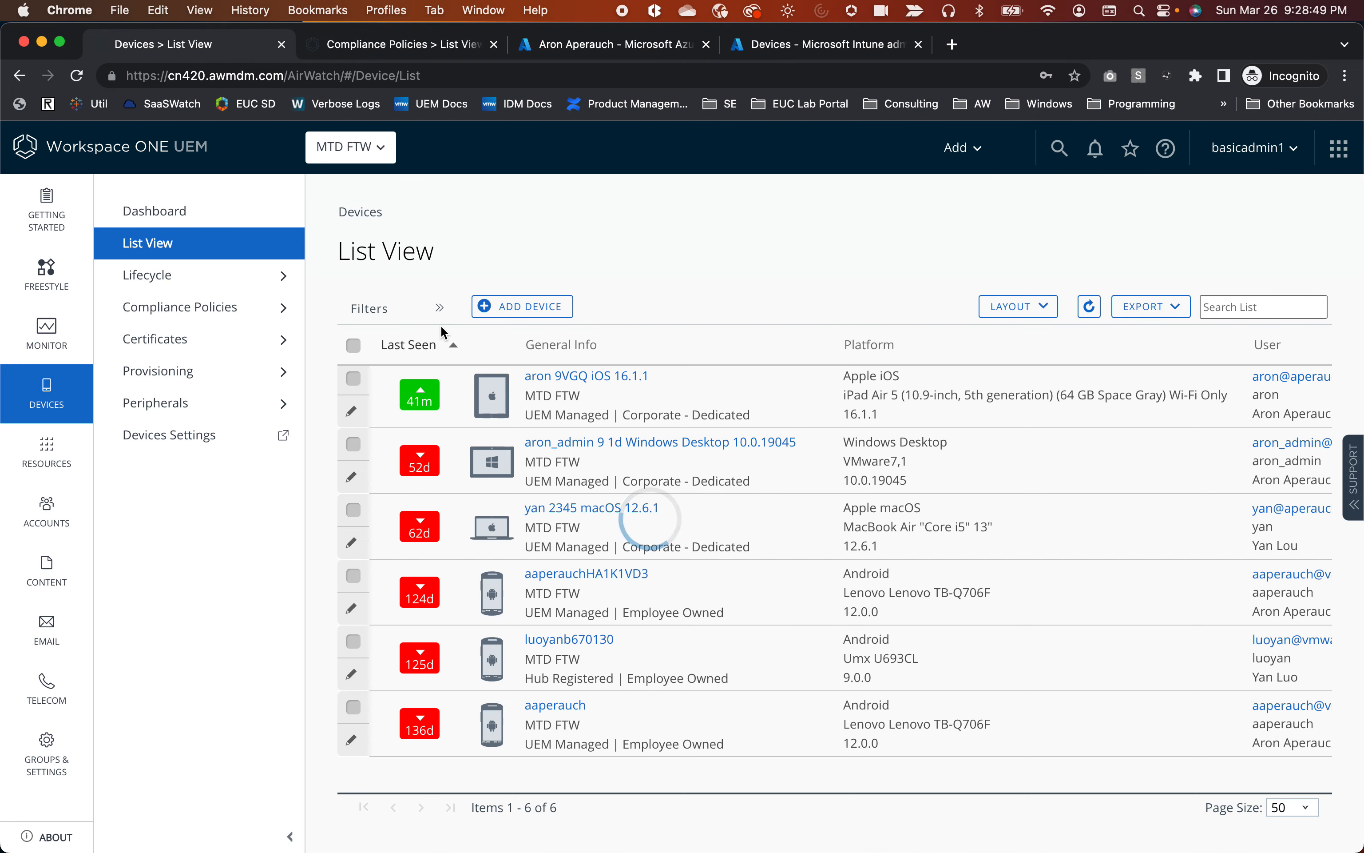
Open the non-compliant iOS 16.1.1 iPad's details and show its Compliance tab with the failing iOS 16.4.0 policy.
scroll(623, 395, "right", 8)
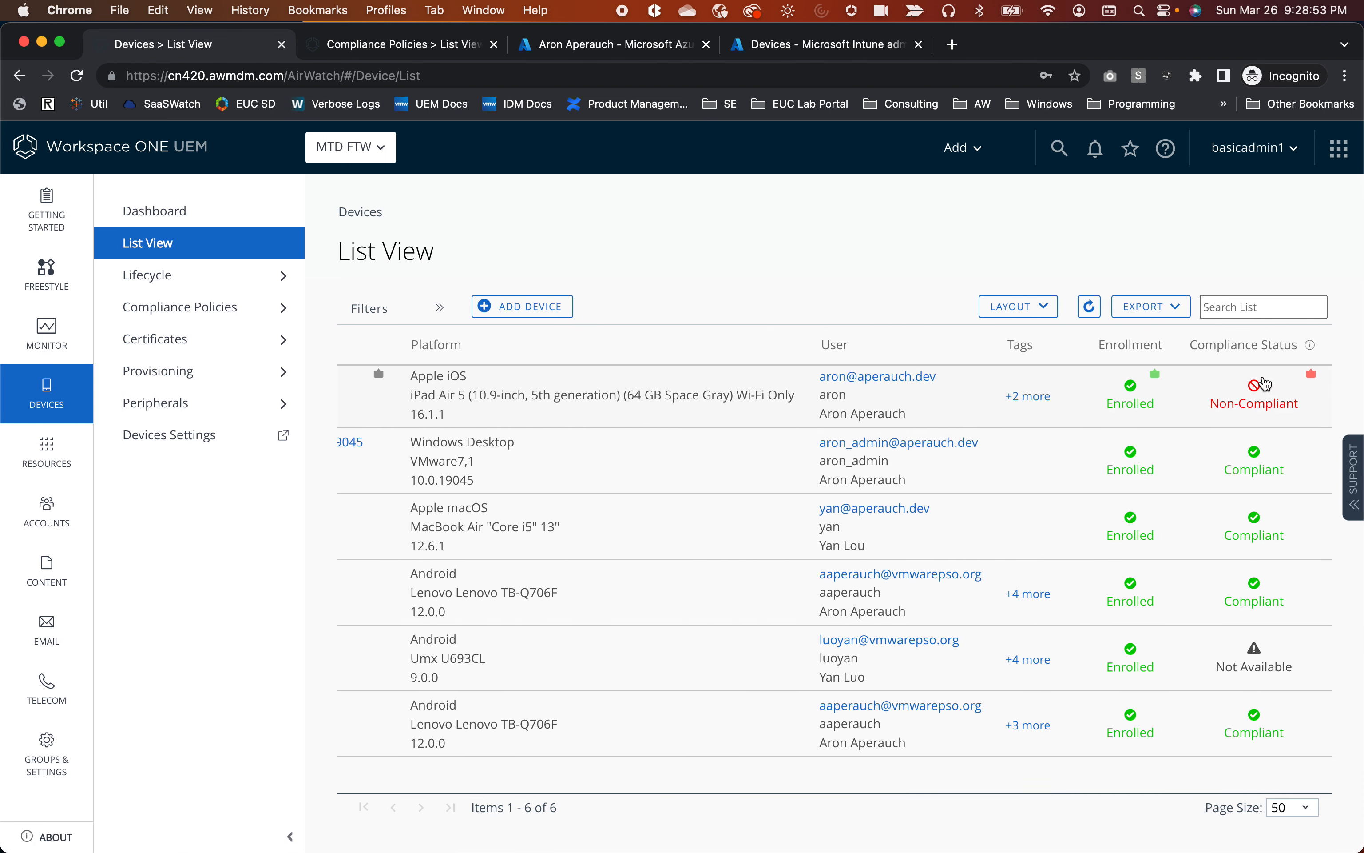
scroll(1232, 406, "left", 8)
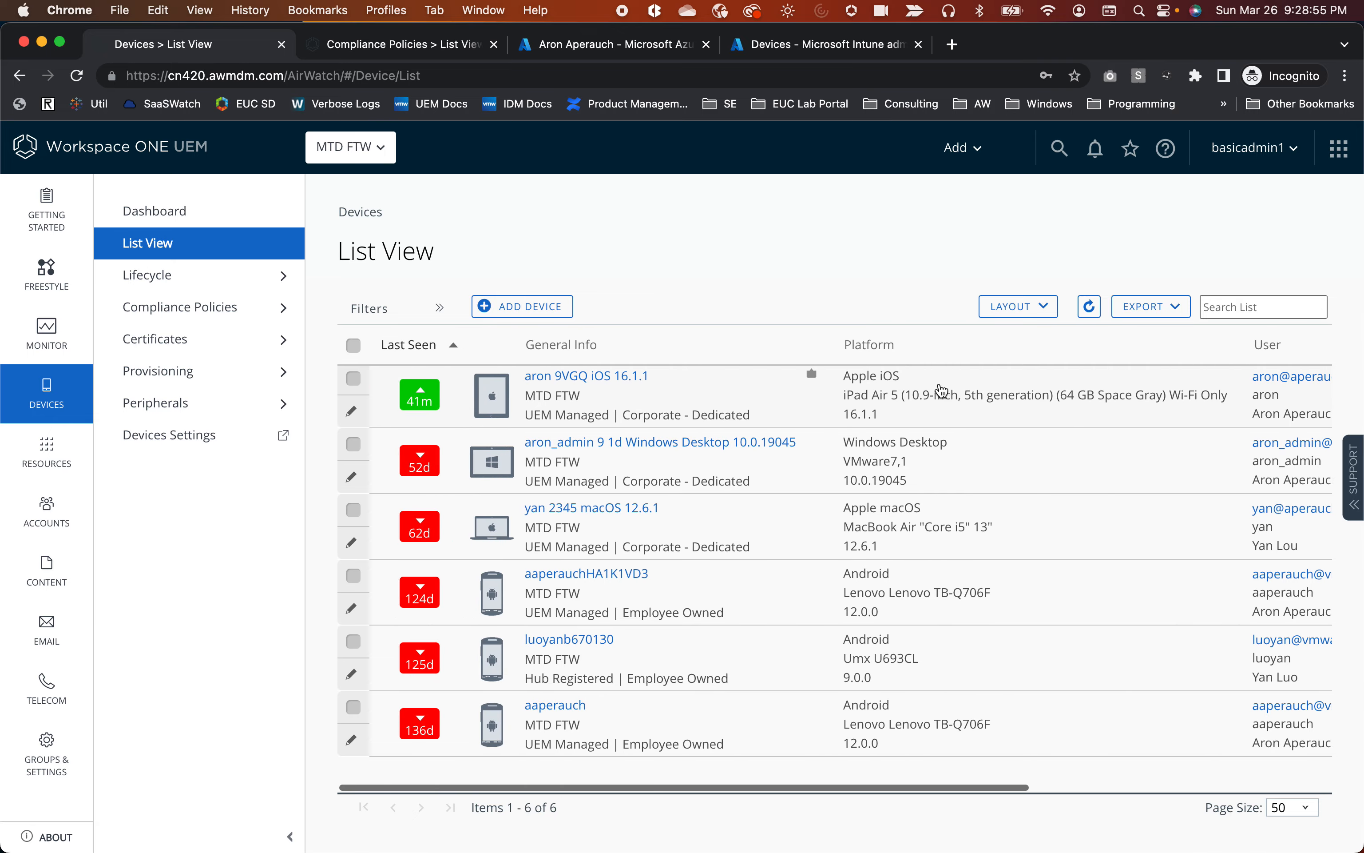
left_click(624, 386)
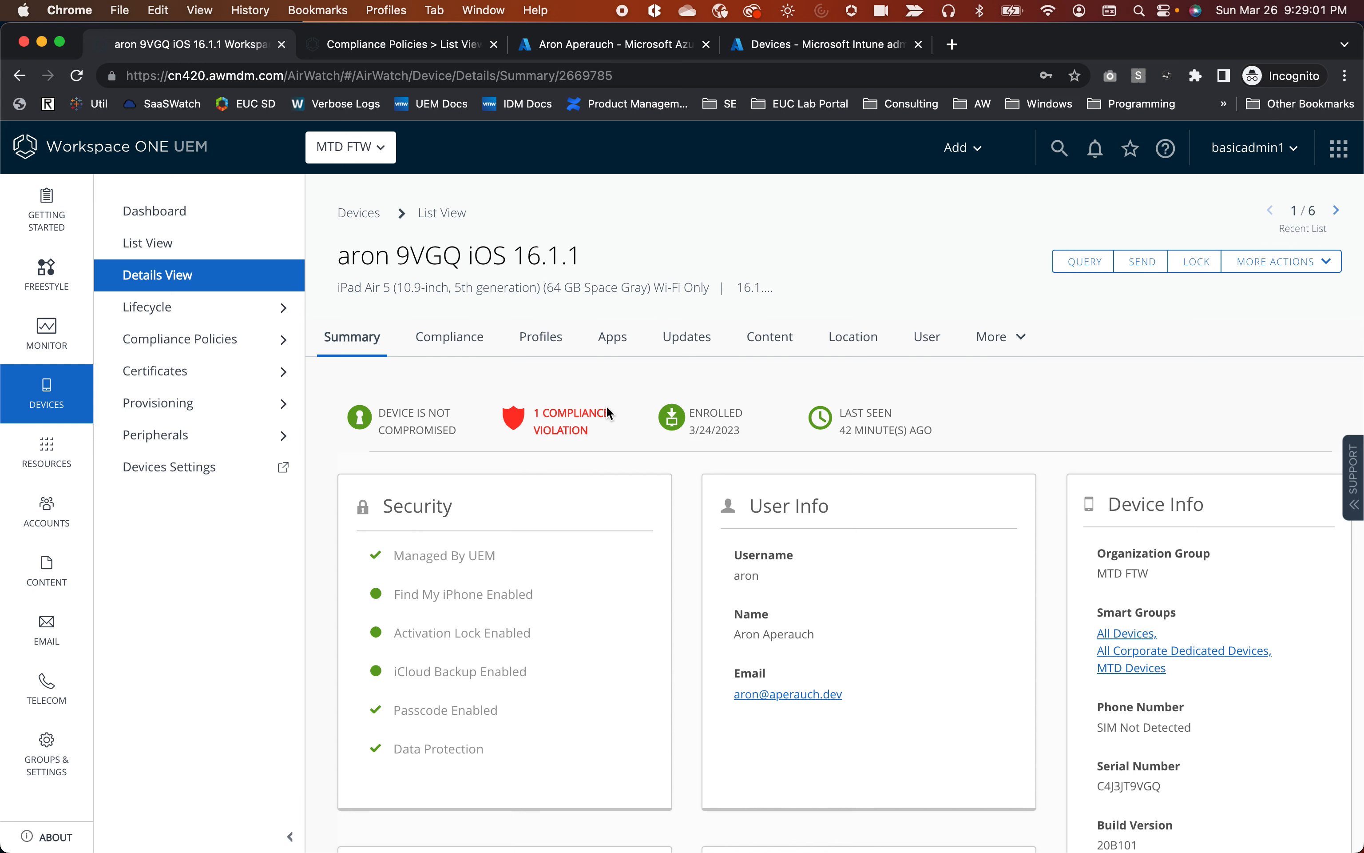
scroll(608, 413, "down", 2)
scroll(608, 414, "up", 1)
scroll(607, 405, "down", 5)
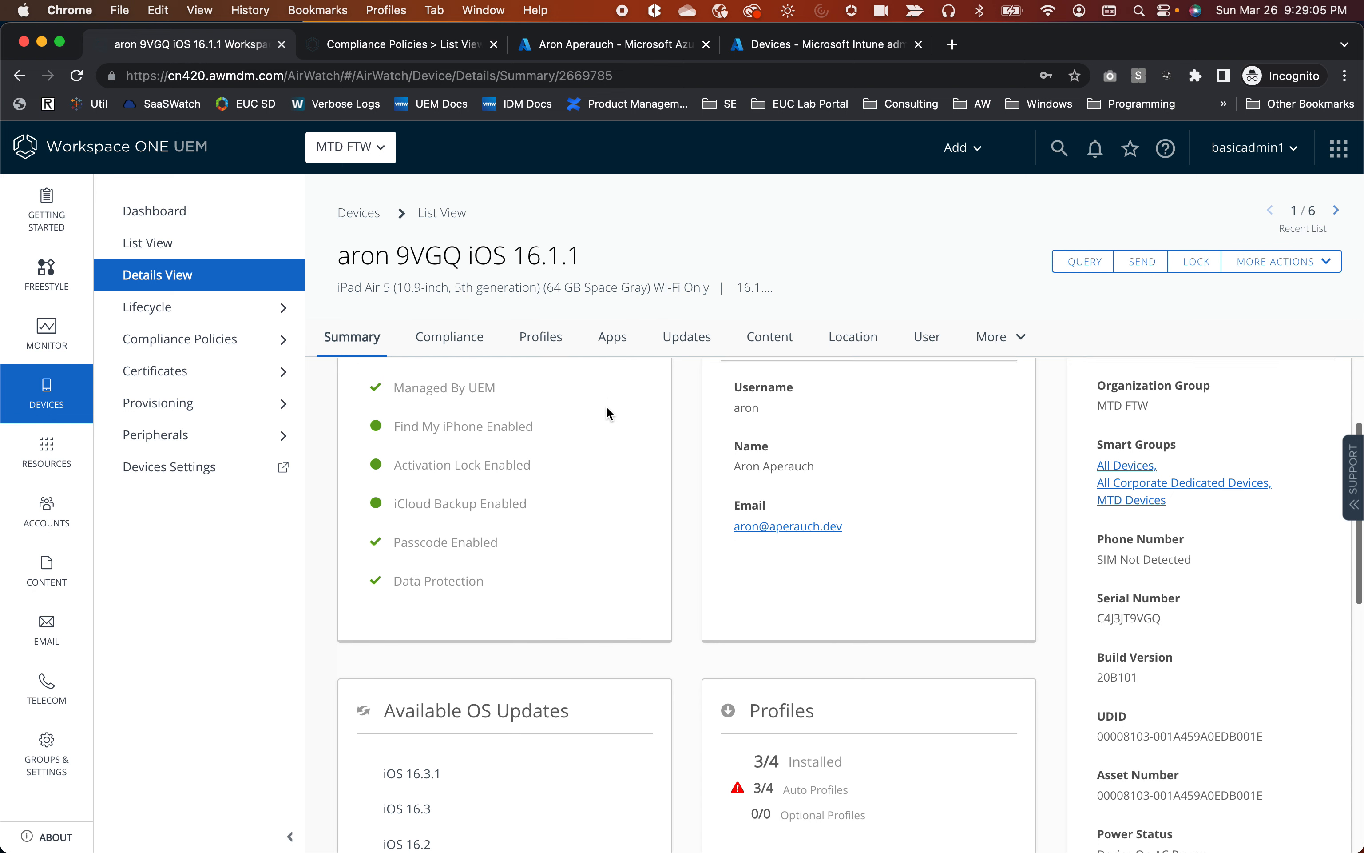
scroll(607, 408, "up", 6)
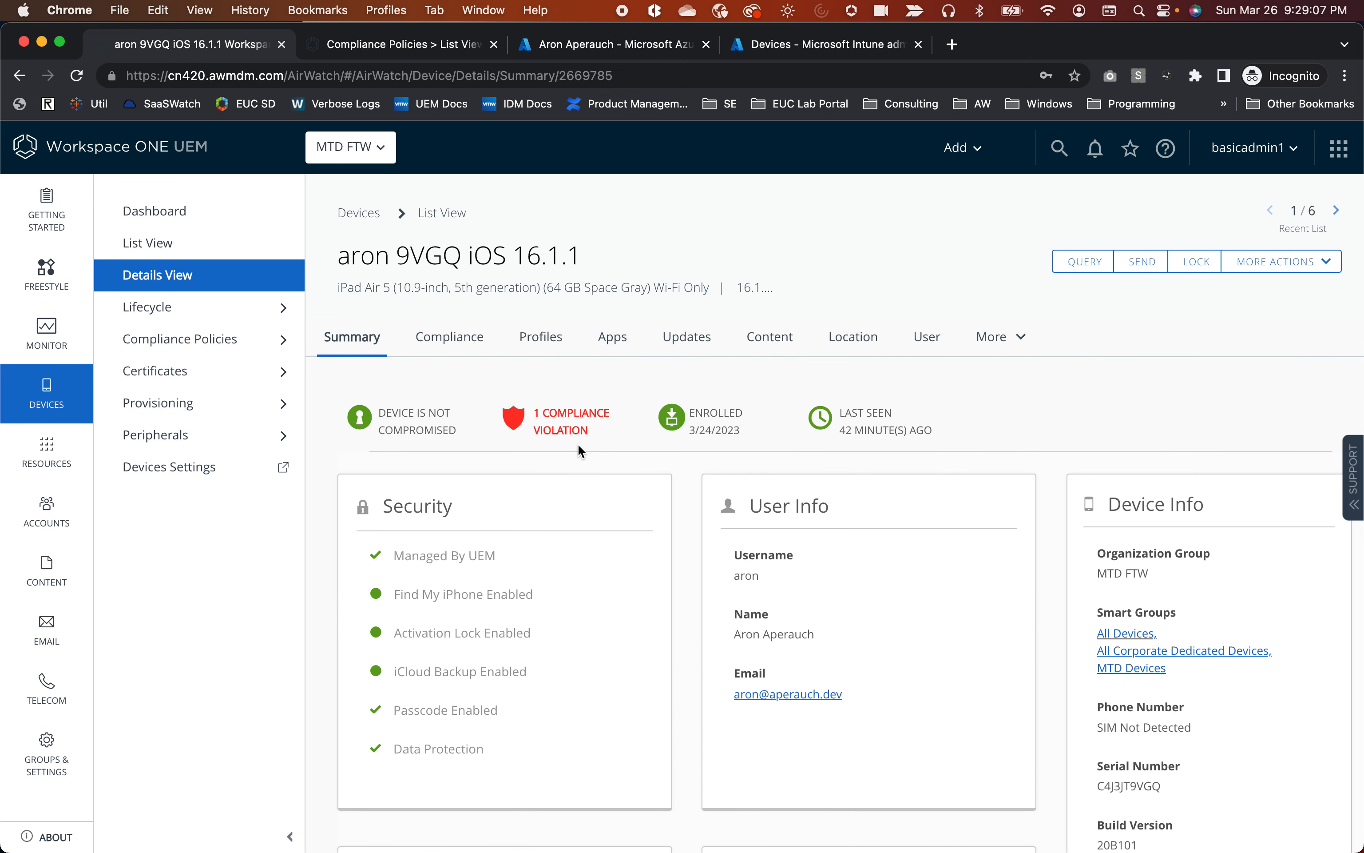
left_click(441, 348)
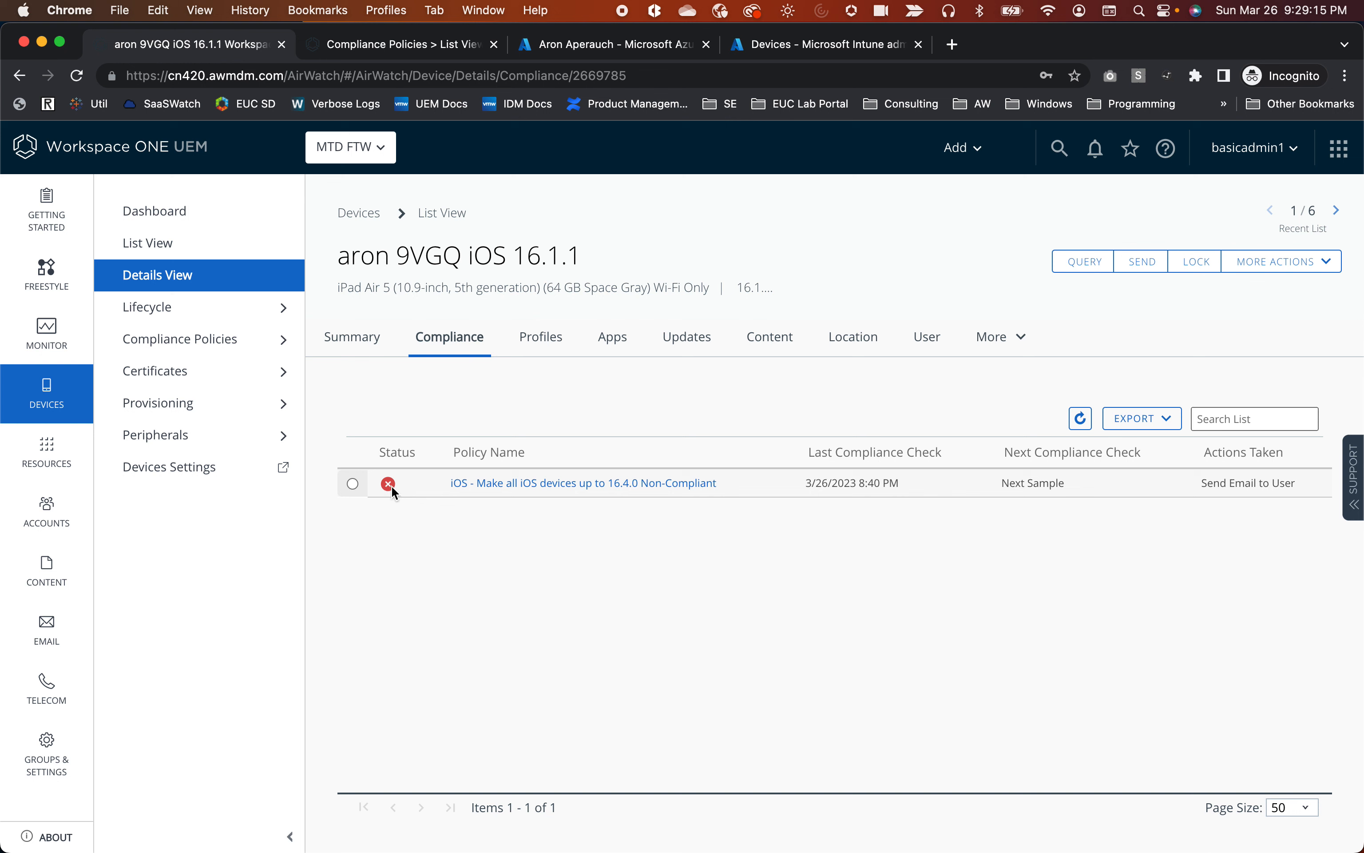
Re-evaluate the iPad's iOS version compliance policy, which remains non-compliant as of 9:29 PM.
mouse_move(389, 487)
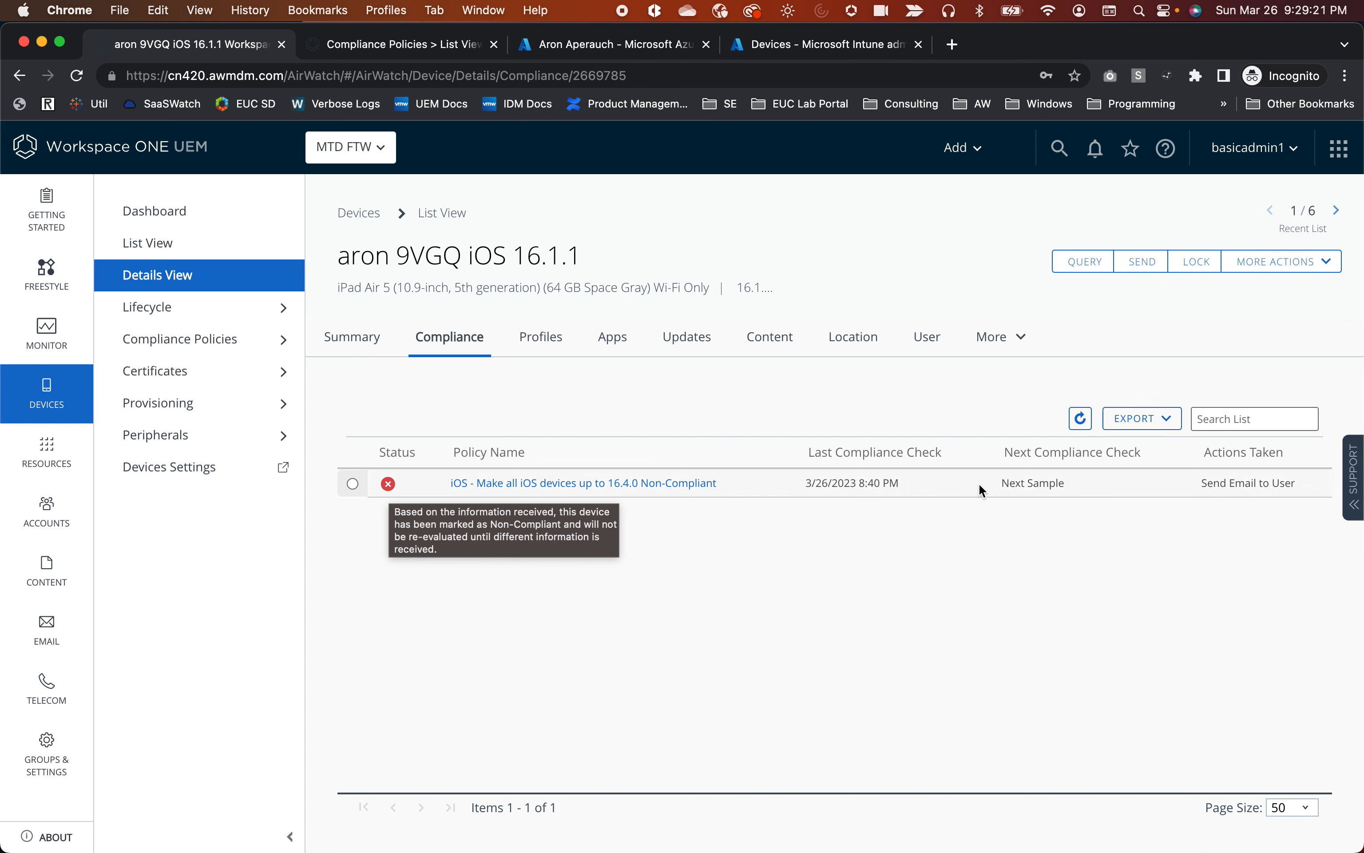
left_click(352, 483)
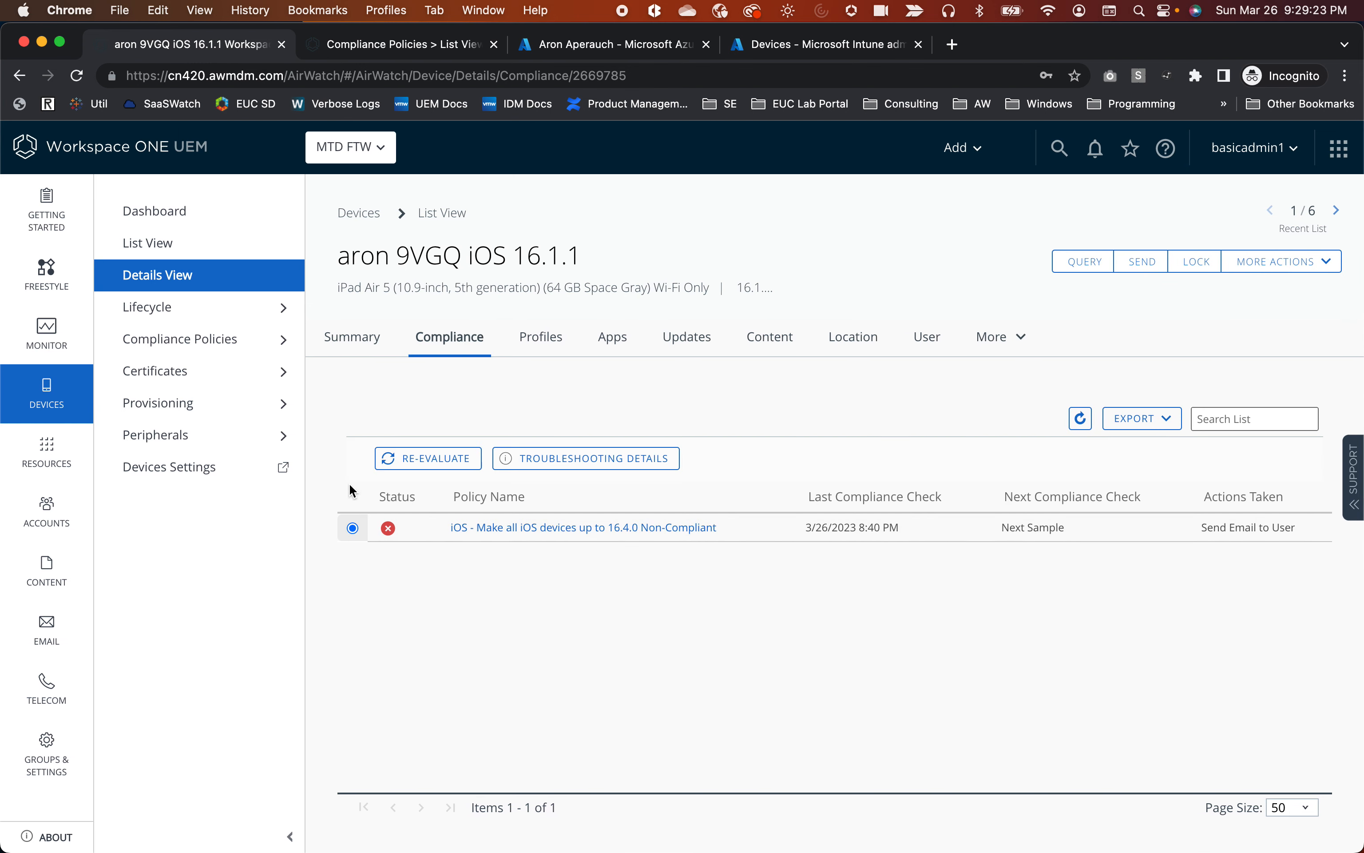
left_click(430, 457)
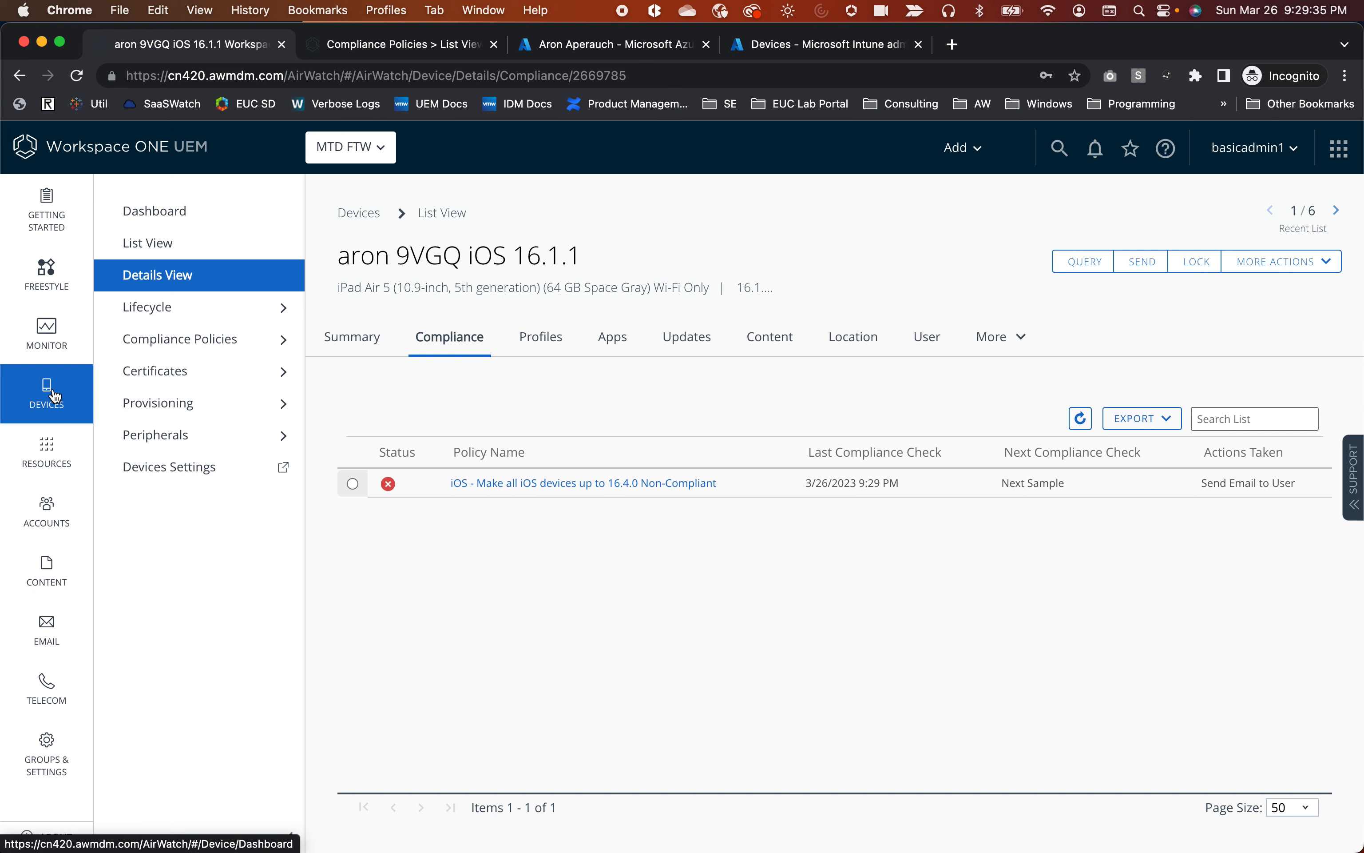
Open the Compliance Policies List View in a new browser tab and switch to it.
left_click(187, 340)
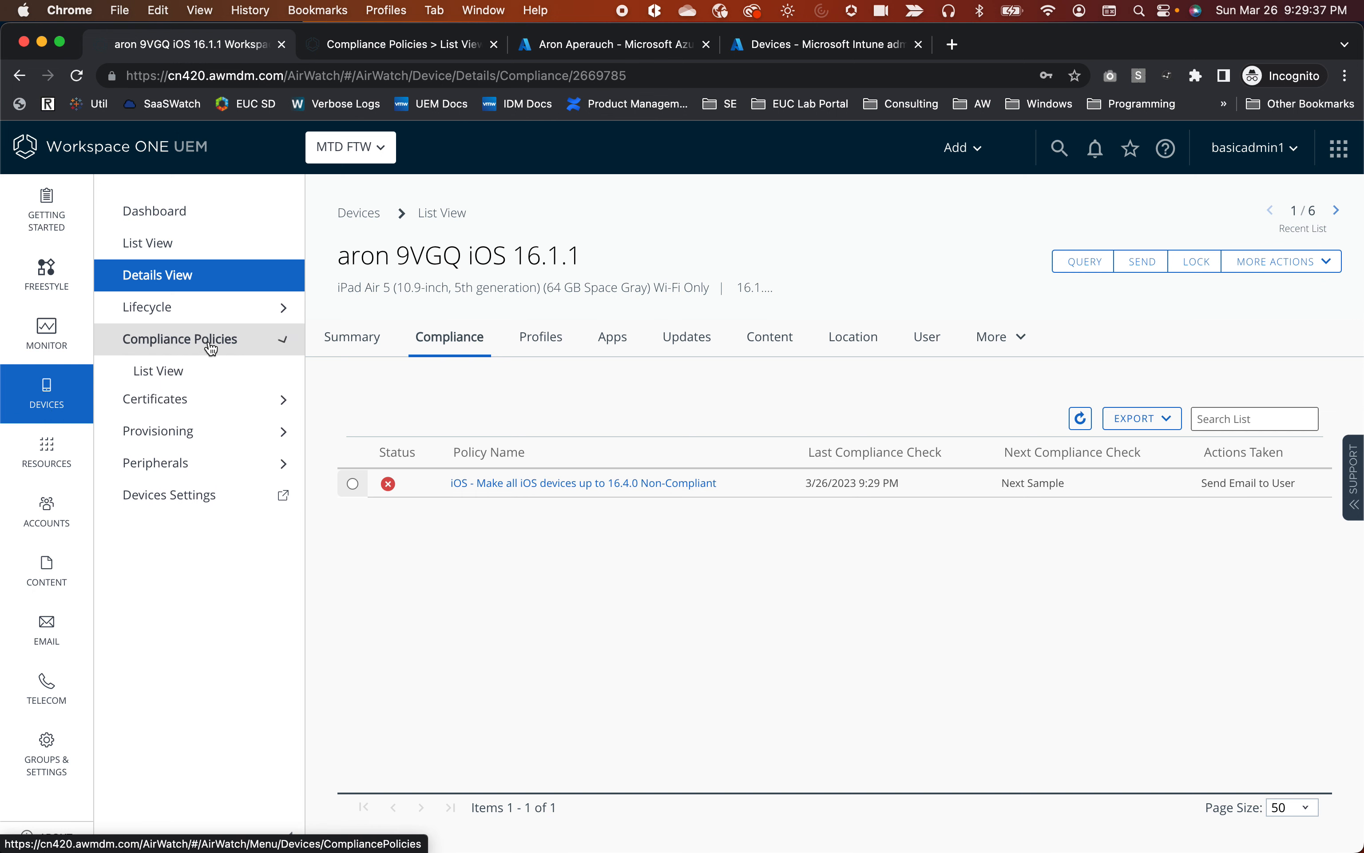
right_click(170, 376)
left_click(210, 382)
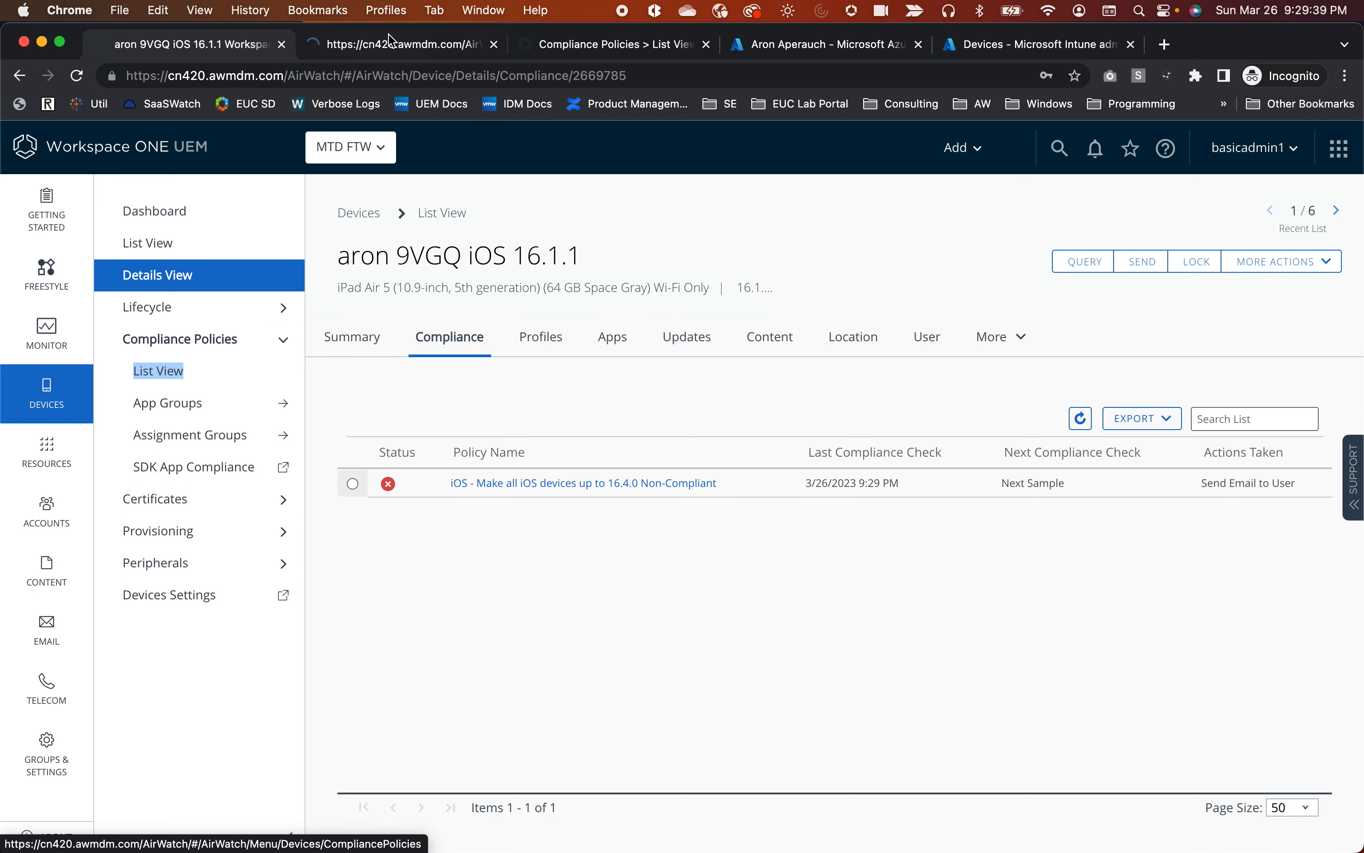
left_click(705, 44)
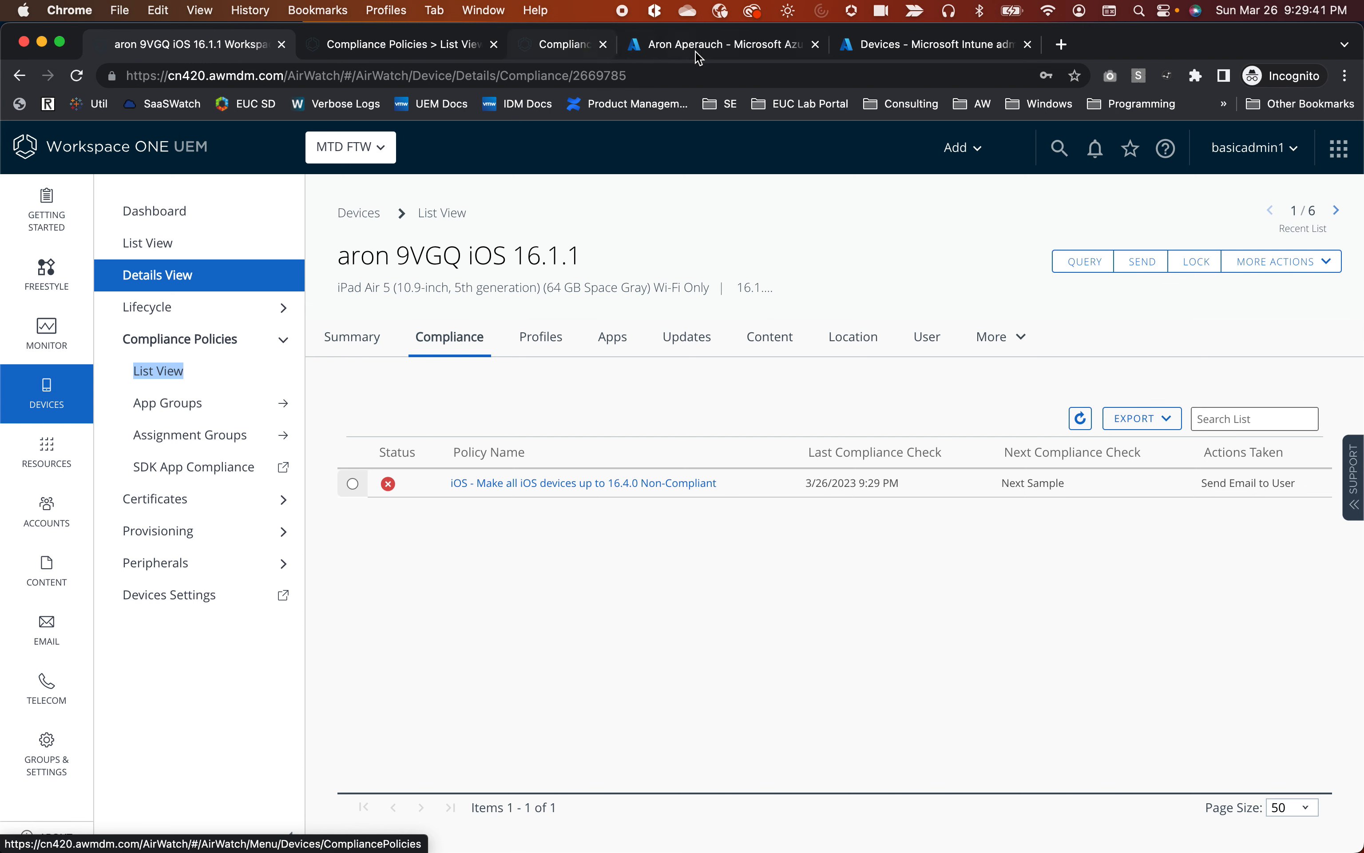
left_click(398, 46)
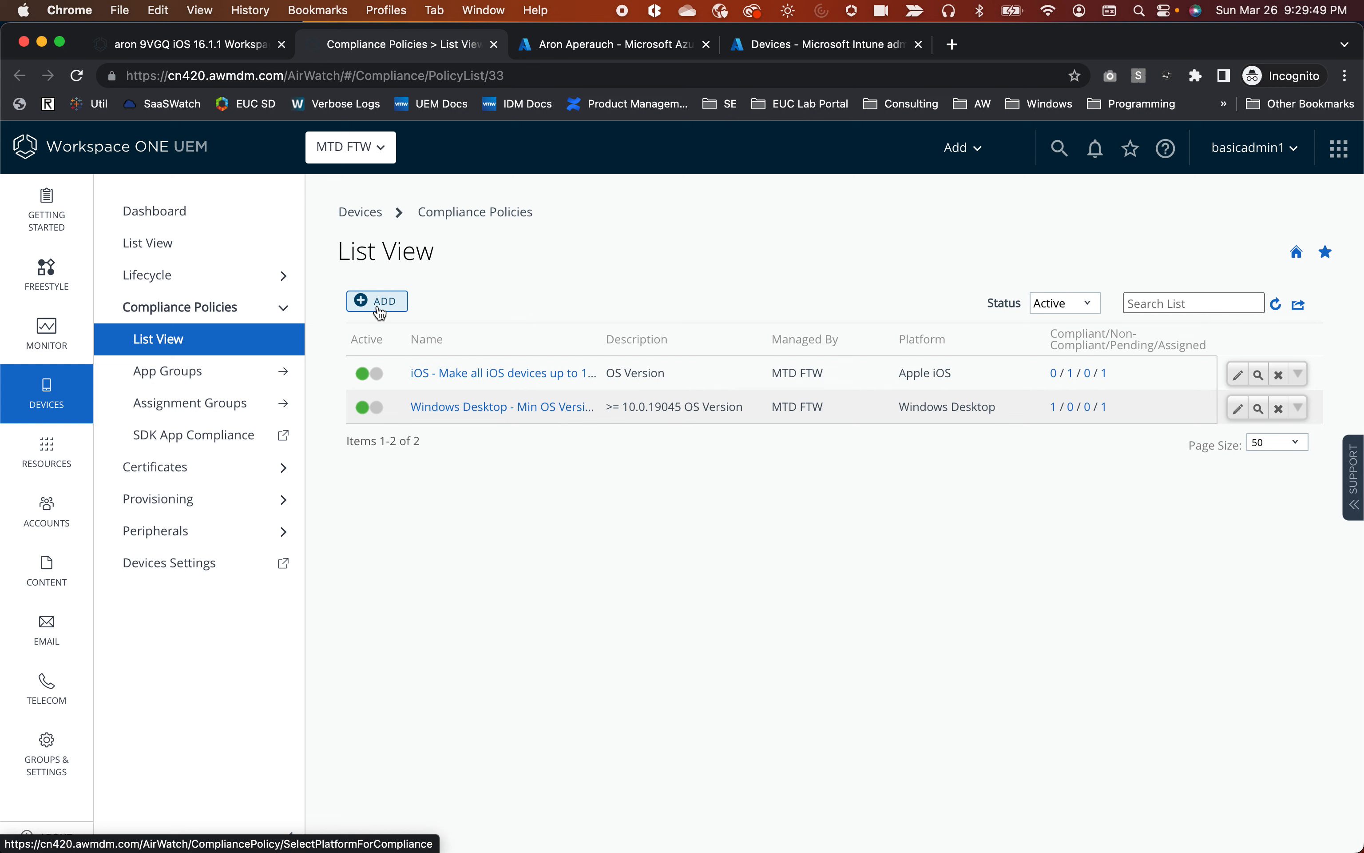
Open the iOS version policy for editing and keep its limit at iOS 16.4.0.
left_click(444, 373)
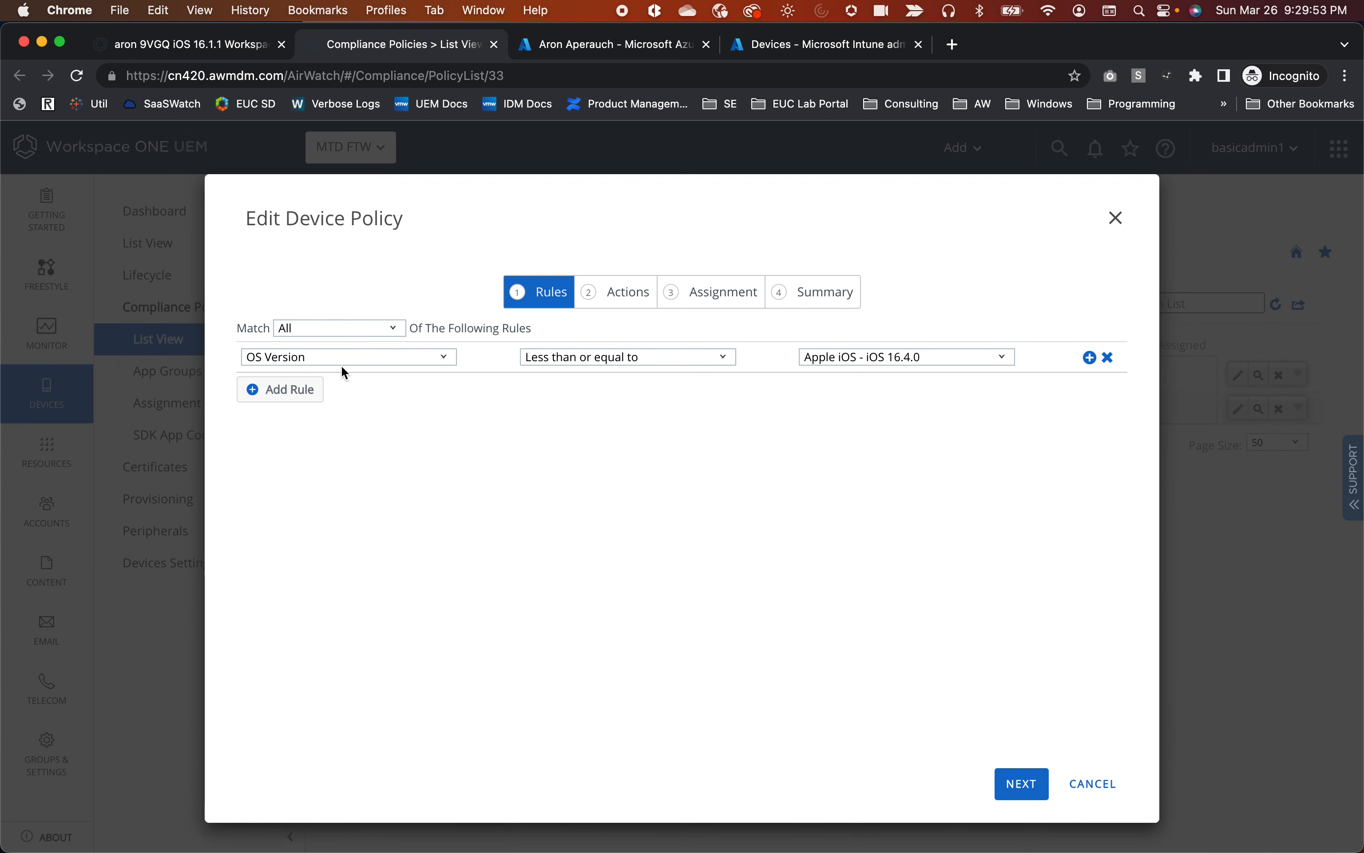
left_click(869, 357)
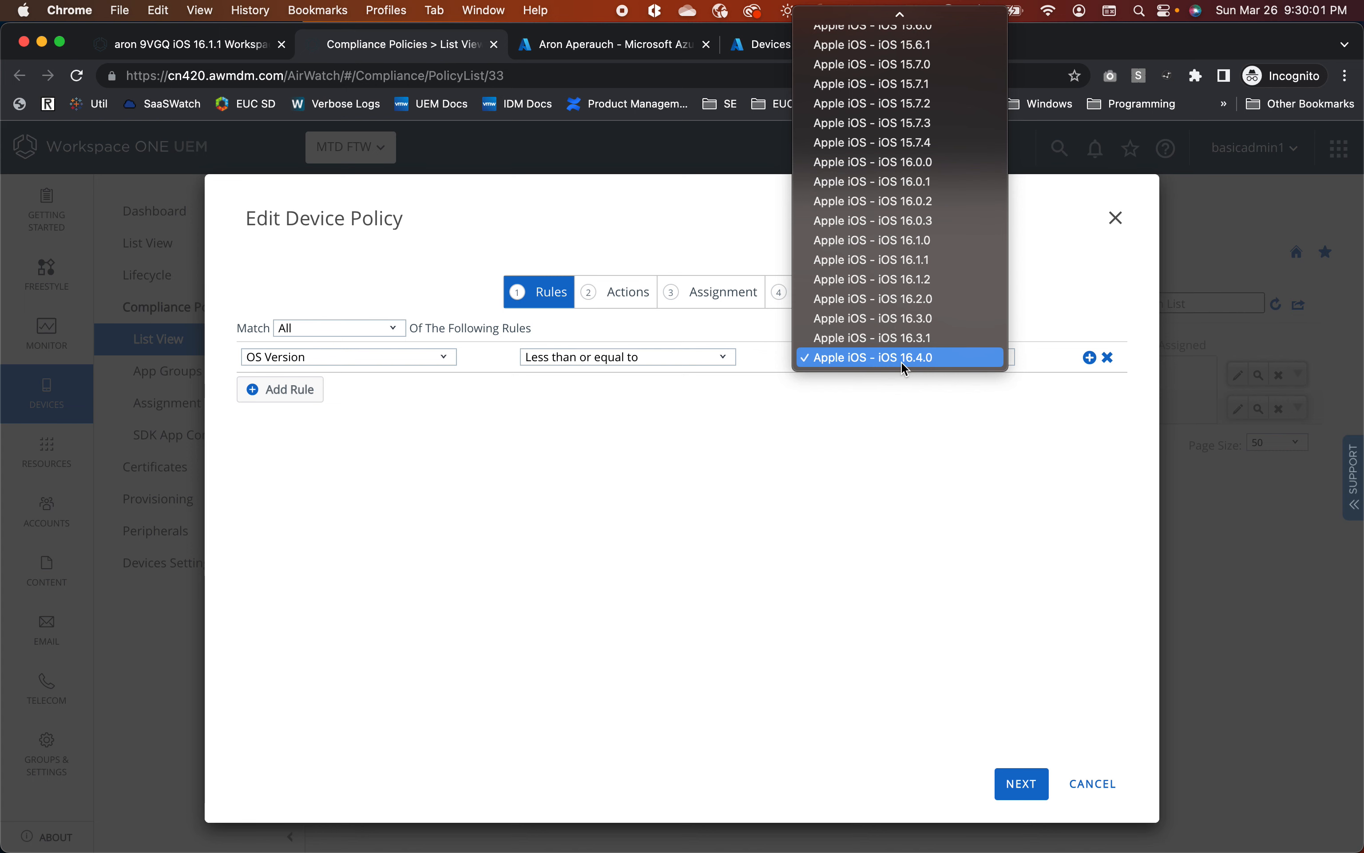
left_click(791, 518)
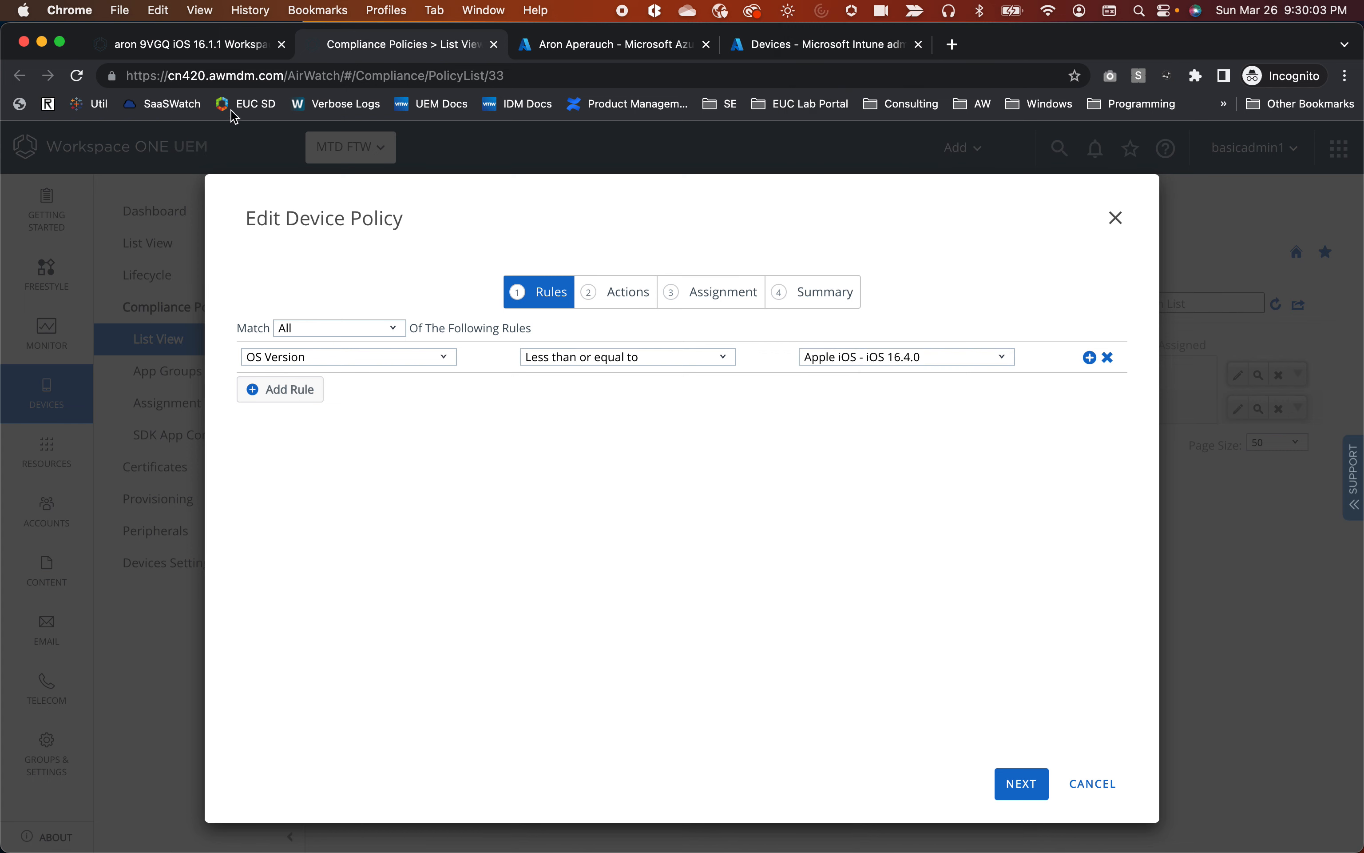
Check the iPad's iOS version 16.1.1 in its device details, then return to the policy editor.
left_click(219, 50)
left_click_drag(589, 259, 513, 261)
left_click(343, 341)
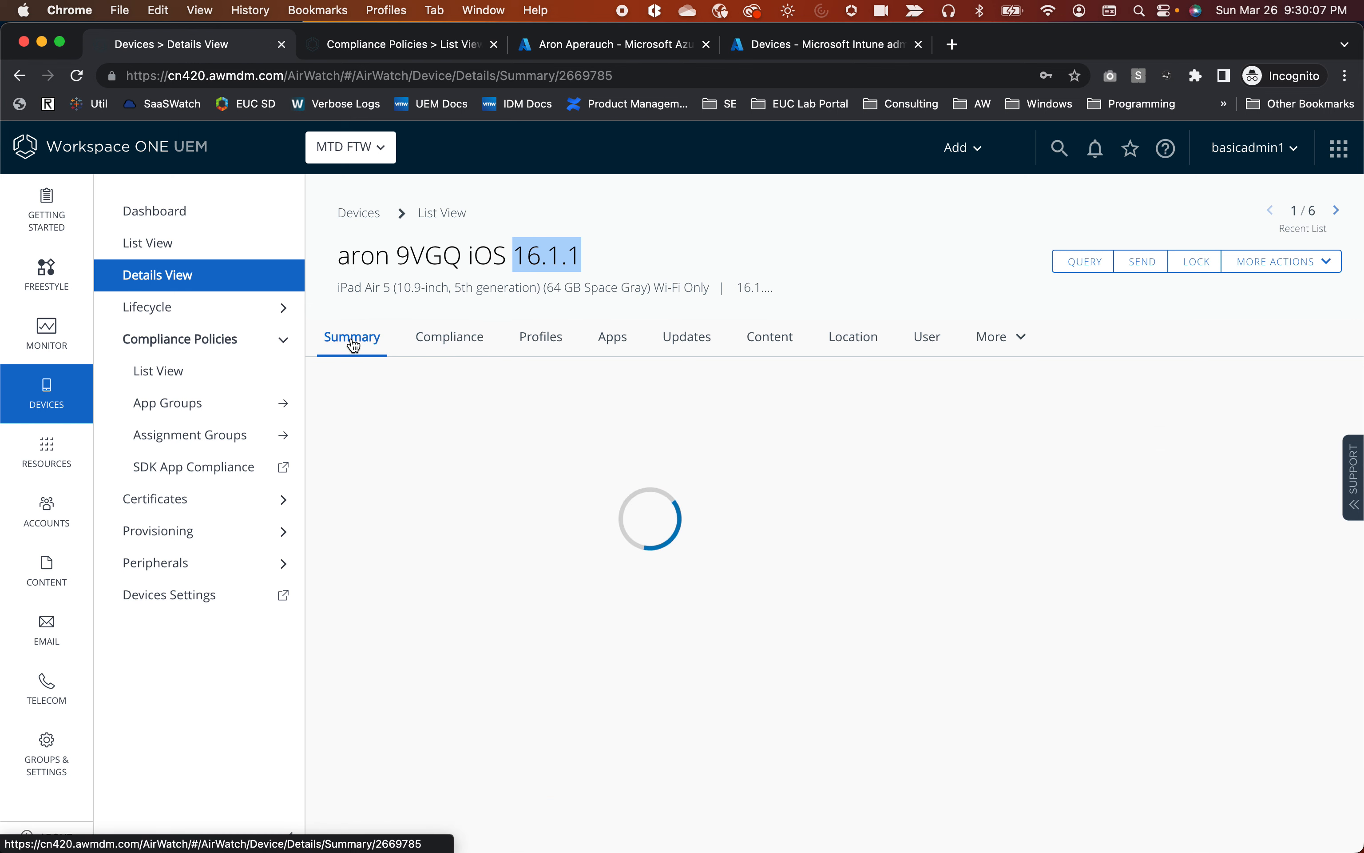
scroll(570, 512, "down", 12)
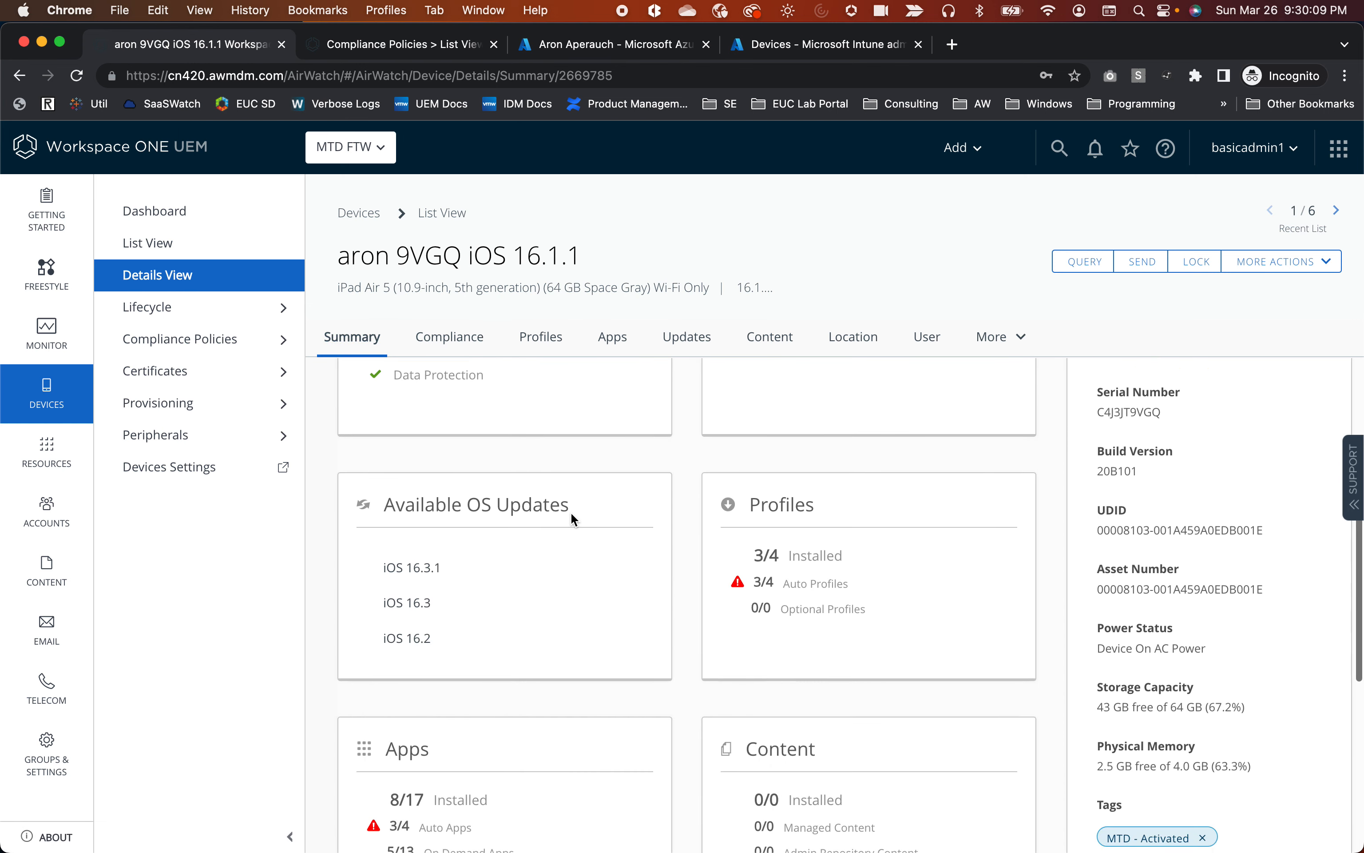
scroll(570, 512, "up", 15)
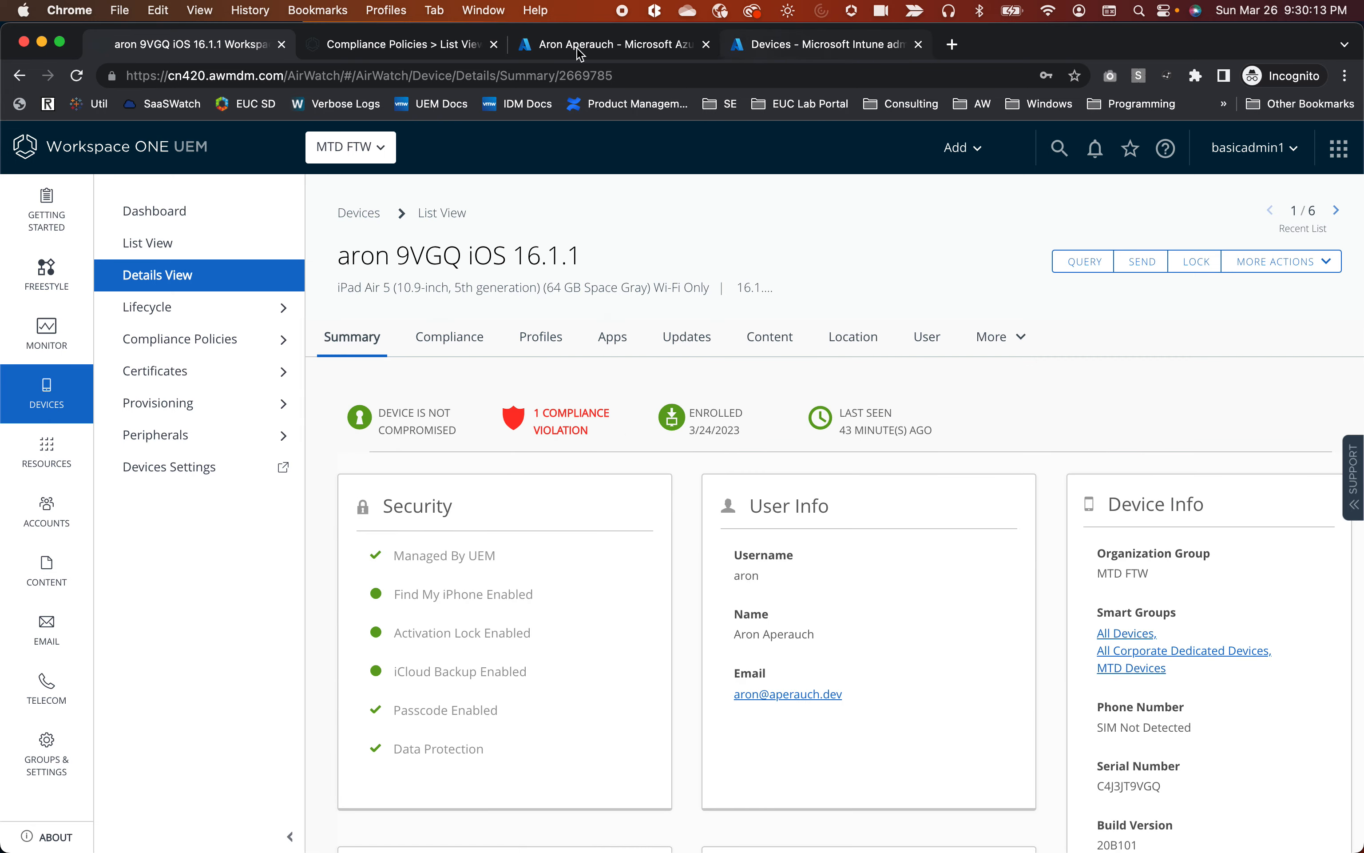
left_click(368, 44)
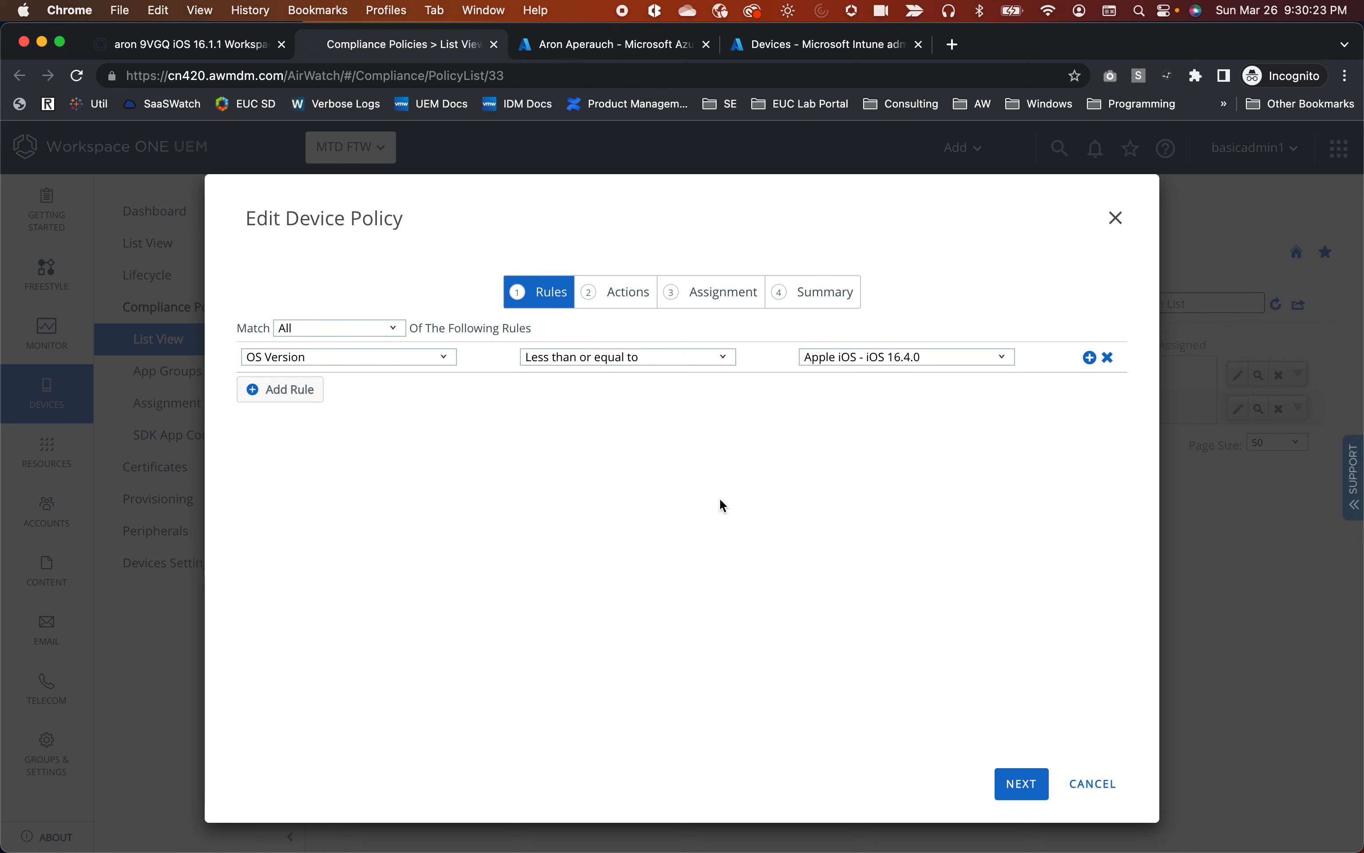
In the policy's Actions, add a one-day escalation while keeping Mark as Not Compliant checked.
left_click(612, 290)
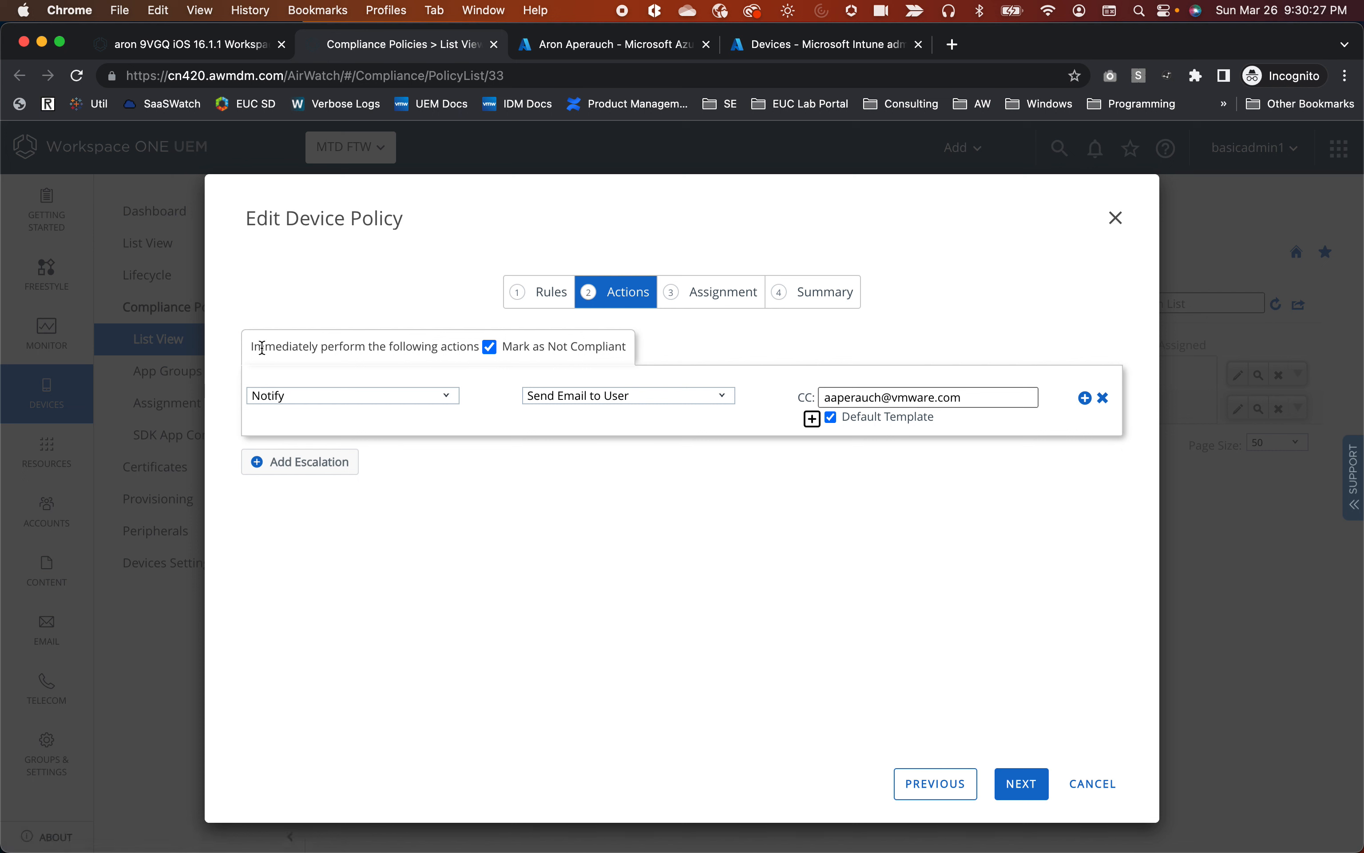
left_click_drag(251, 354, 639, 359)
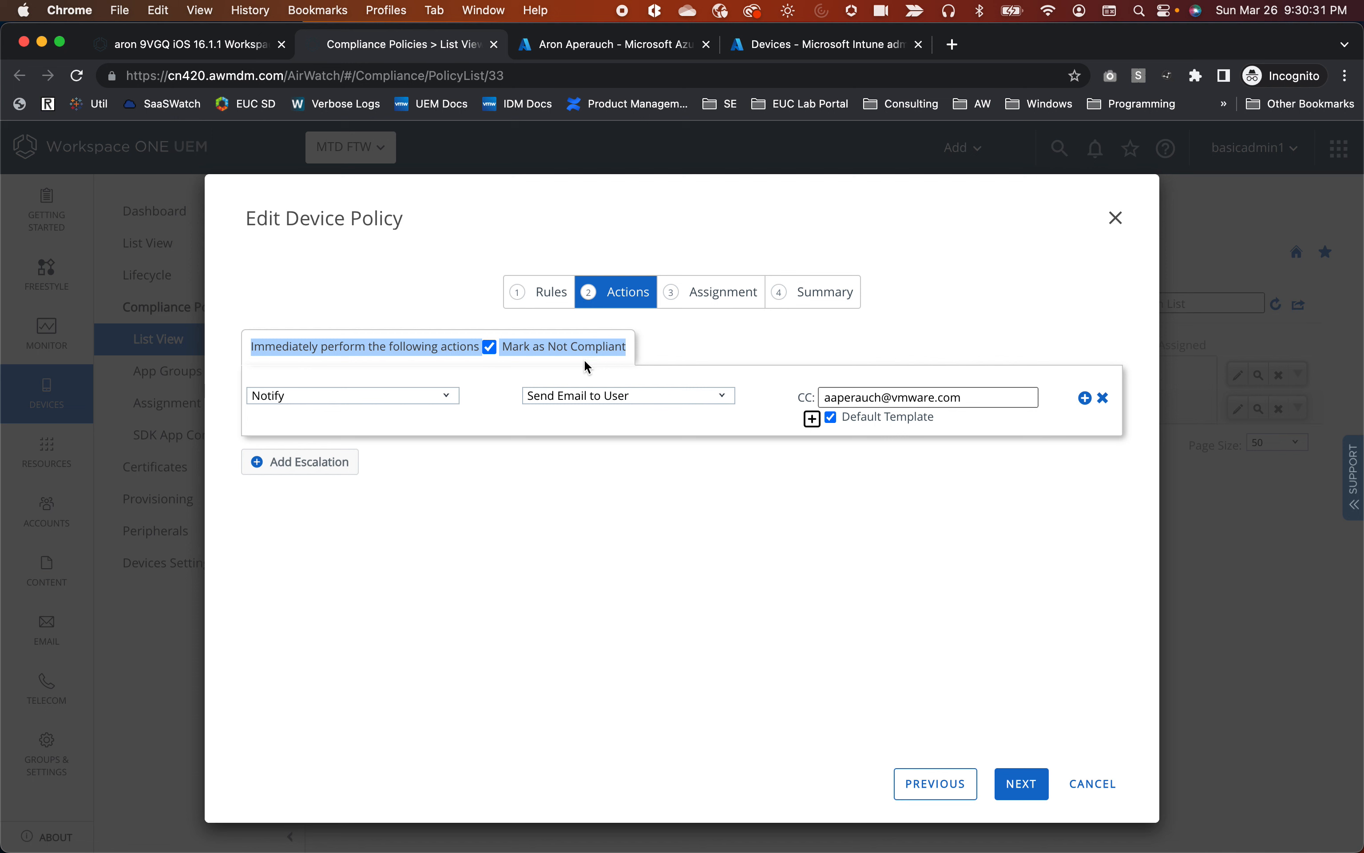
left_click(513, 520)
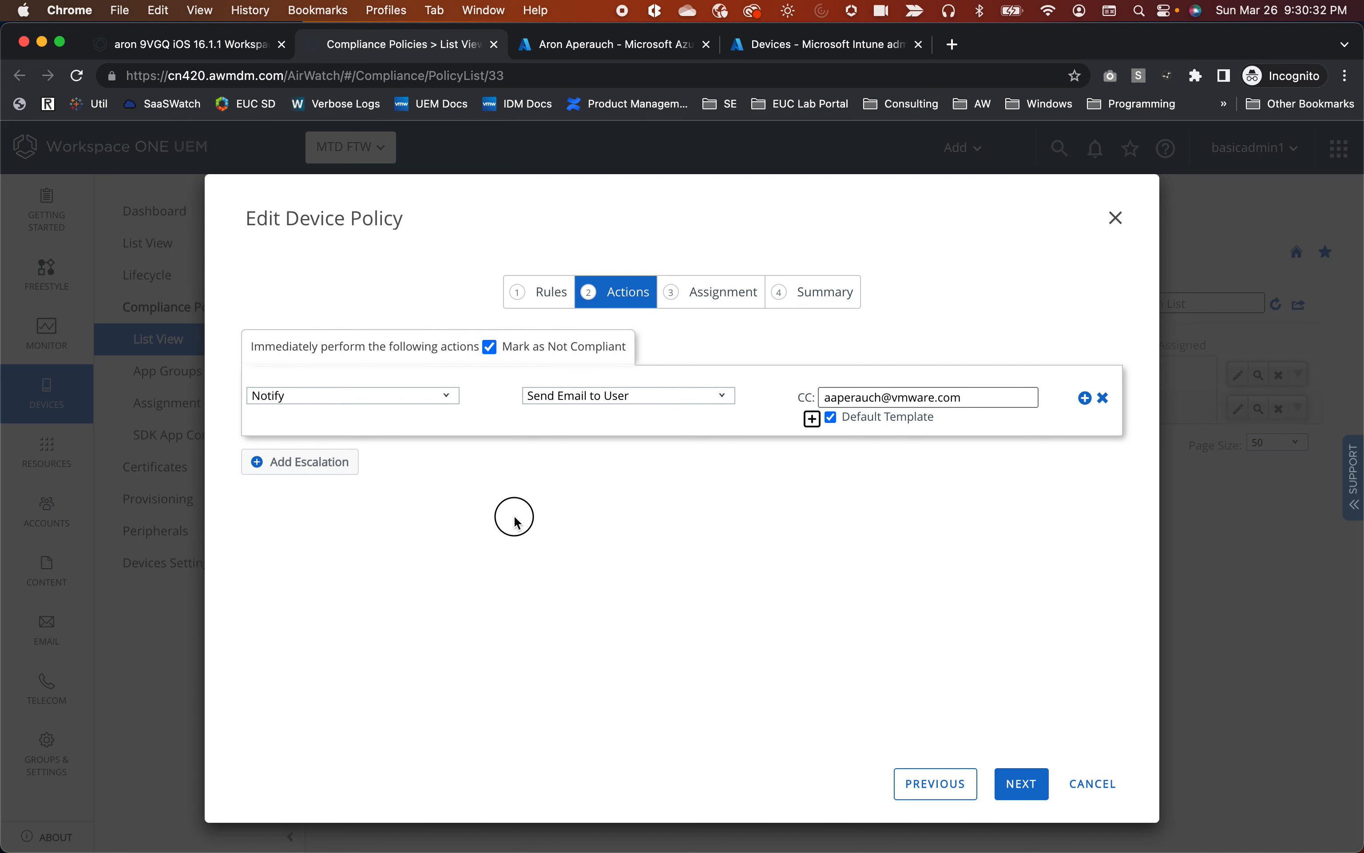
left_click(335, 473)
left_click(491, 349)
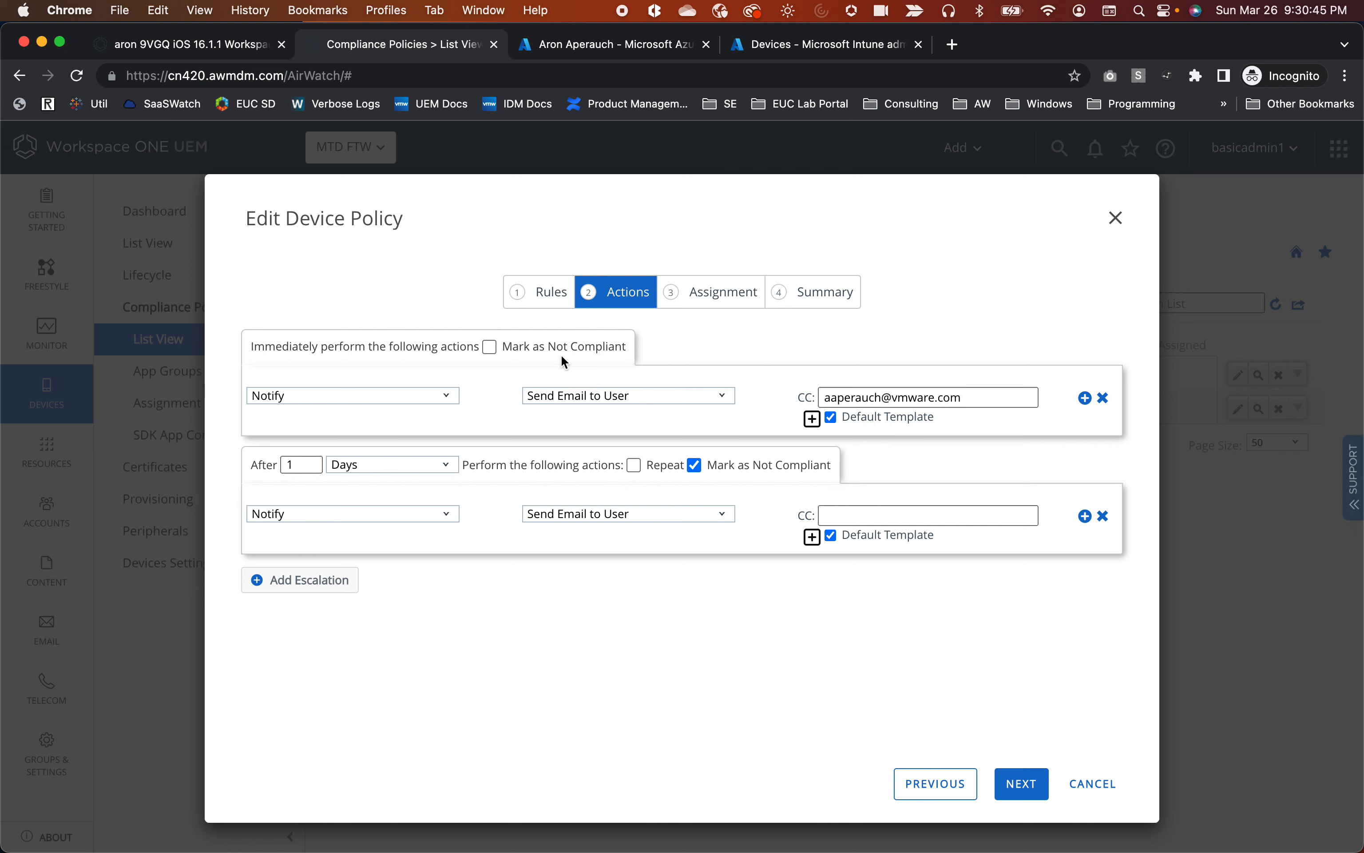
left_click(490, 347)
Review the policy's Assignment, then show the iPad's compliance results again.
left_click(703, 295)
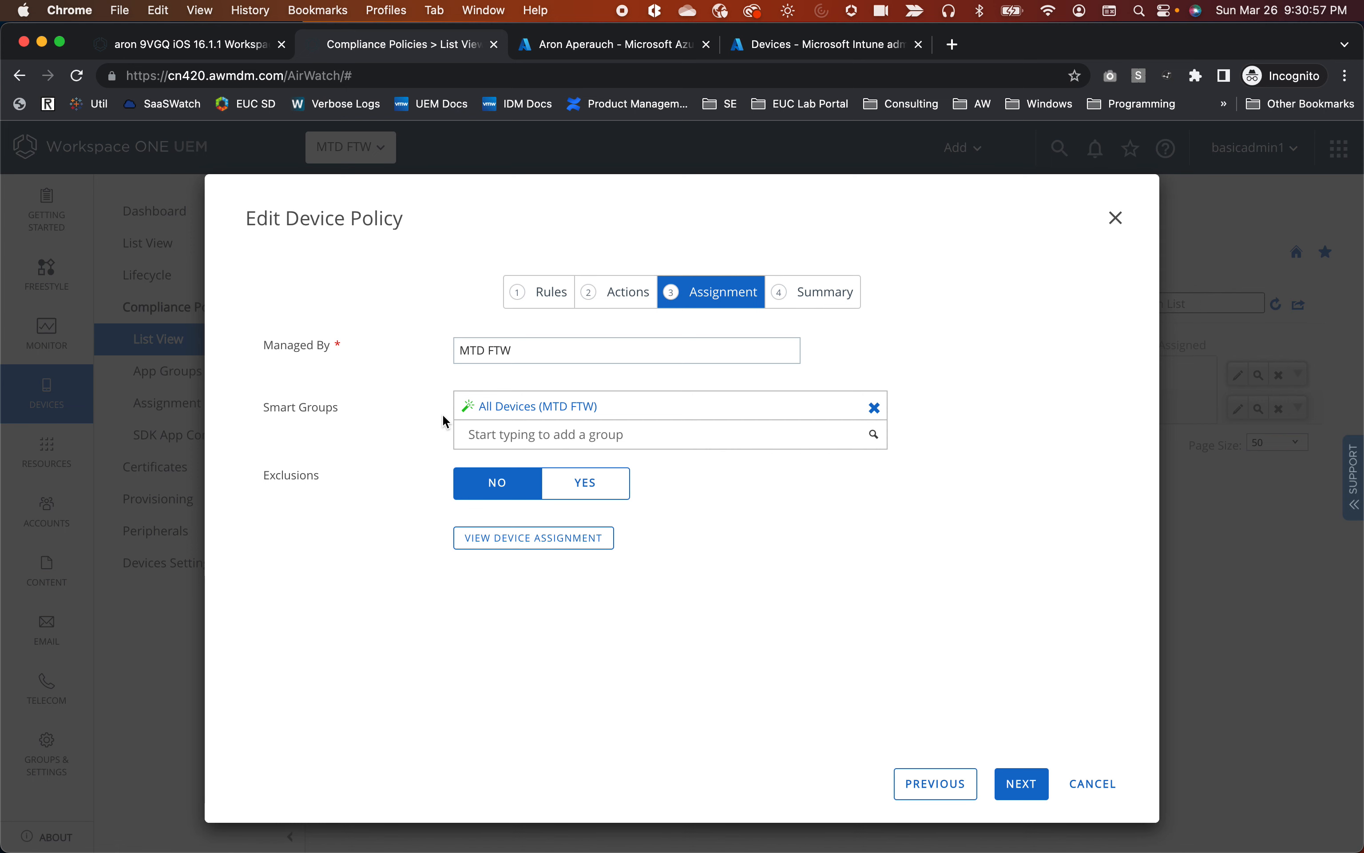
left_click(176, 55)
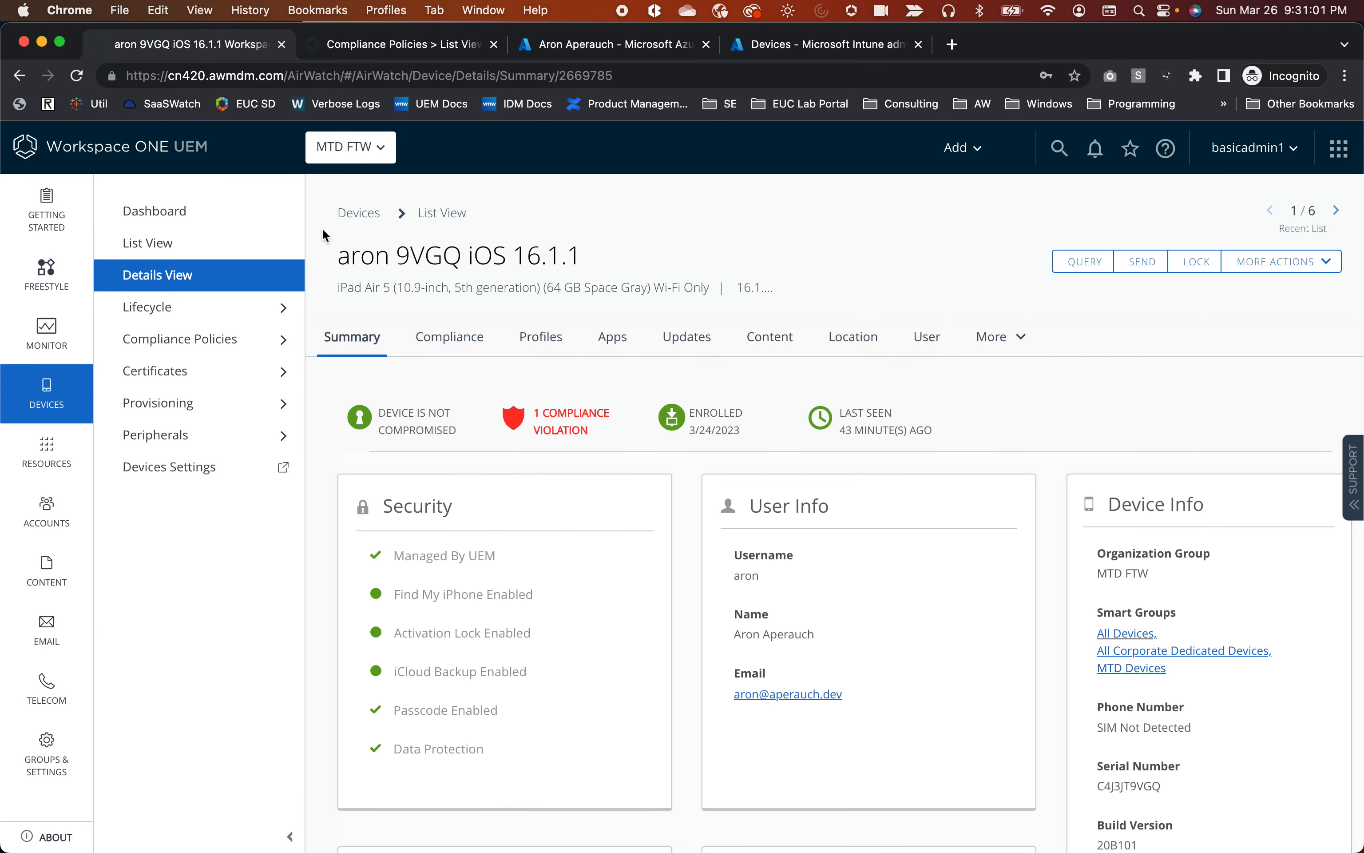
left_click(475, 352)
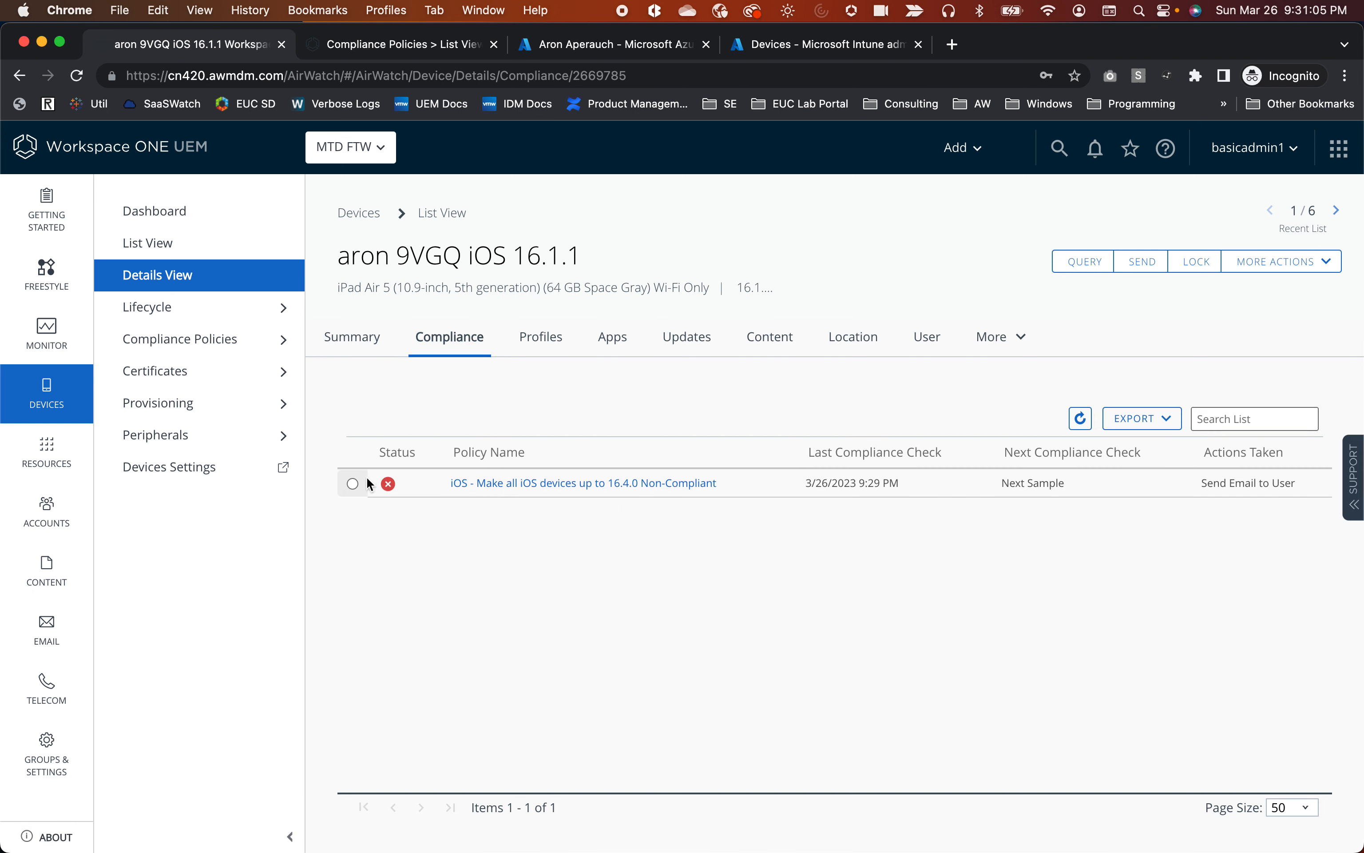
Close the iOS policy editor without saving and refresh the compliance policies list.
left_click(401, 44)
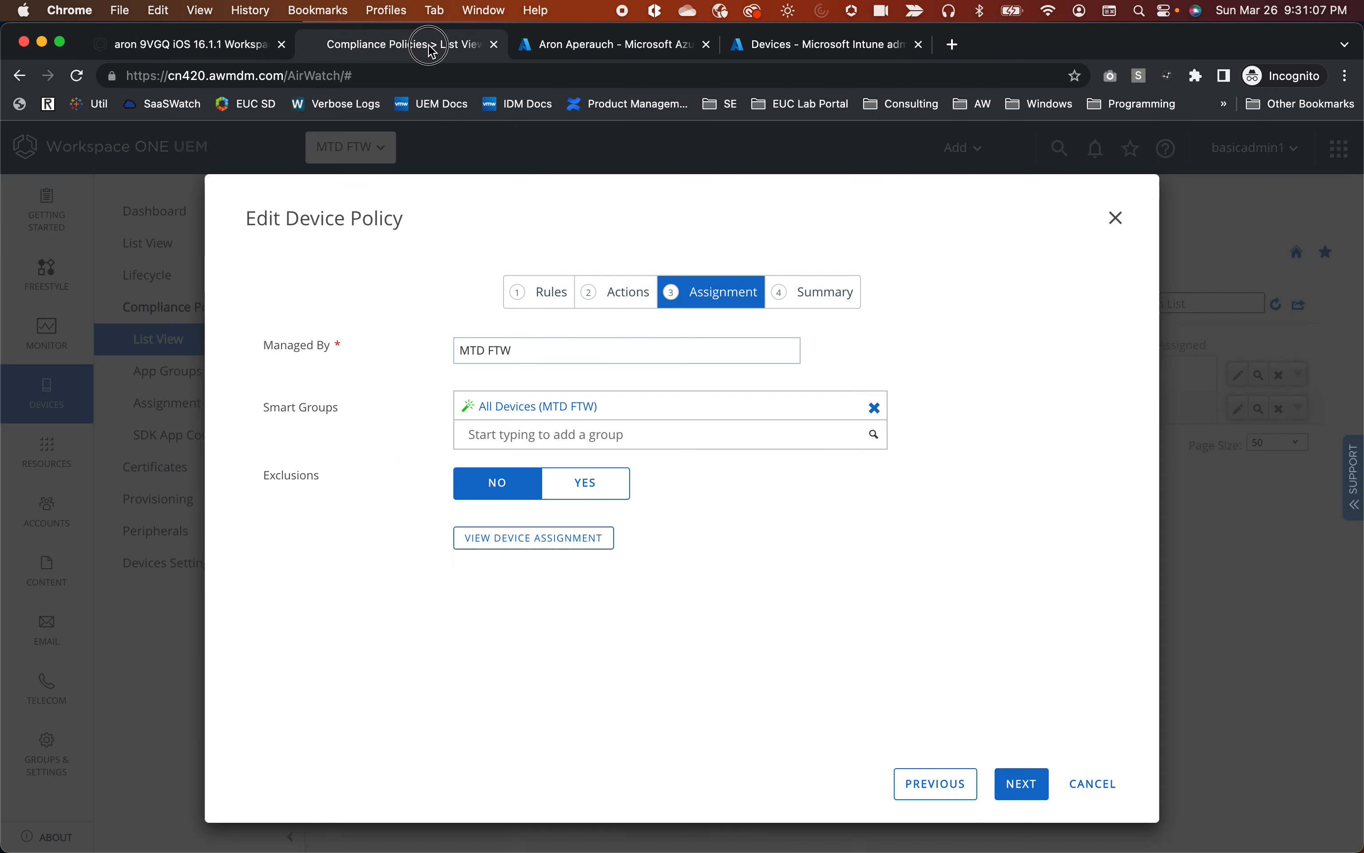
left_click(1116, 216)
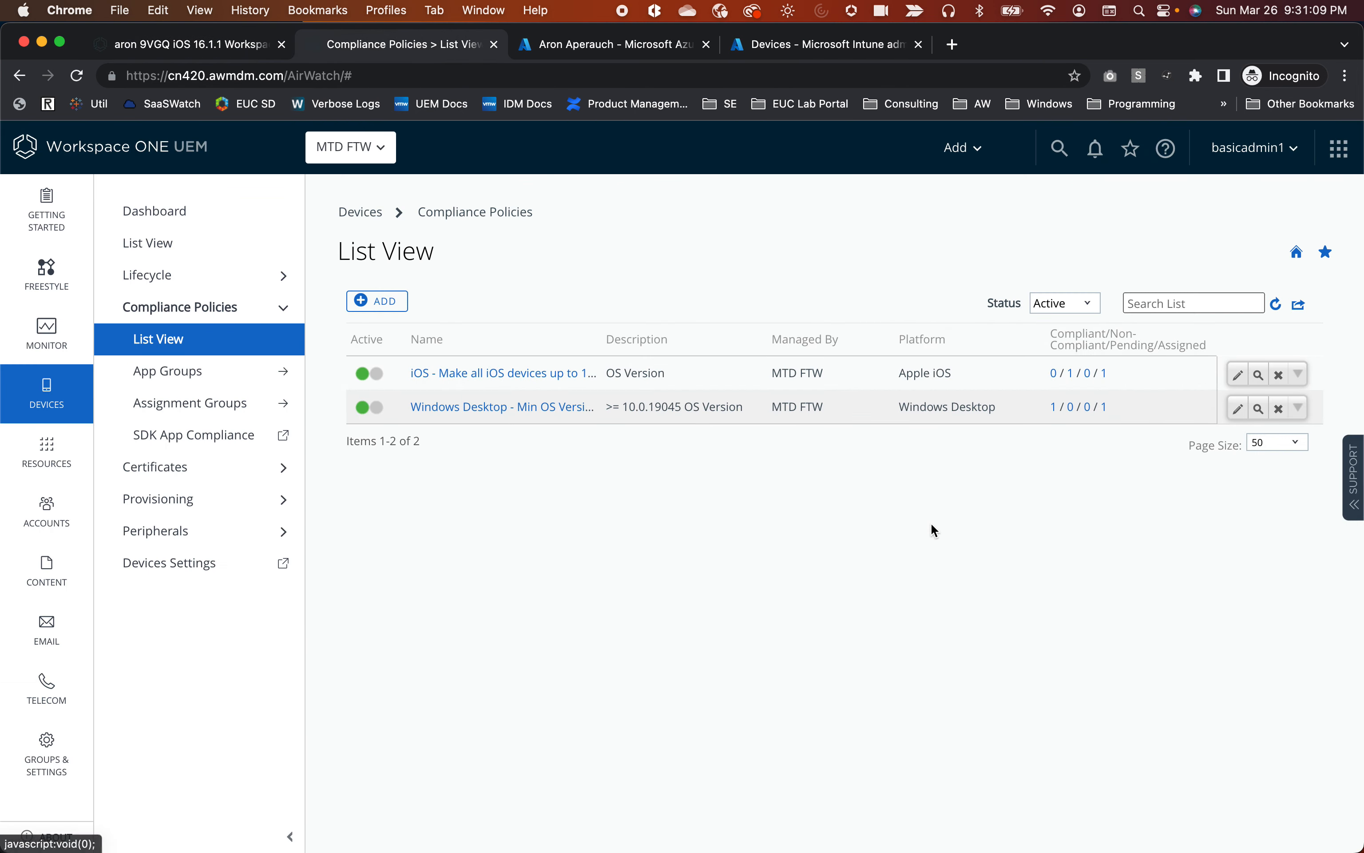
left_click(1277, 306)
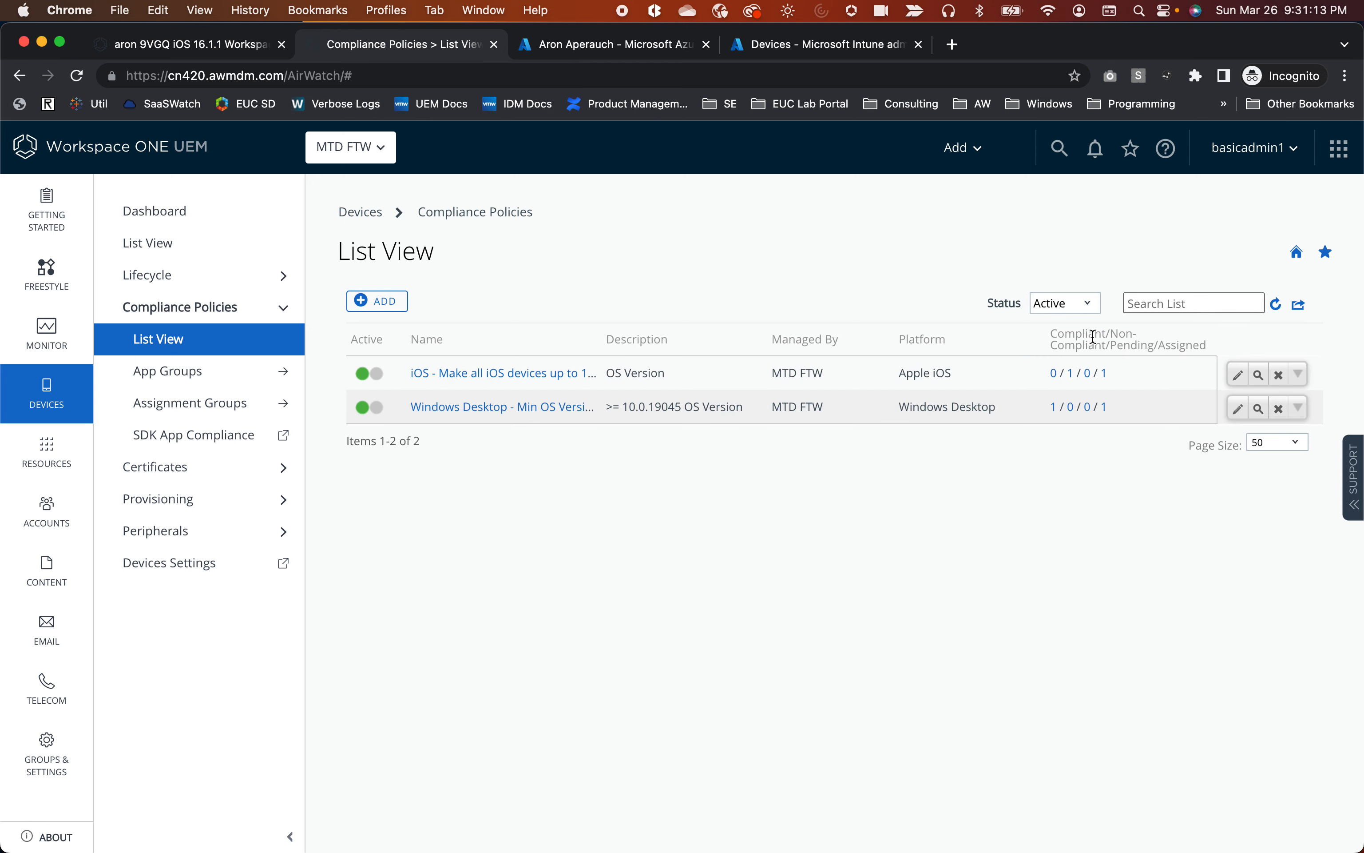
Check the iOS policy's device counts to confirm the iPad is the only non-compliant device, then return to it.
left_click(1103, 375)
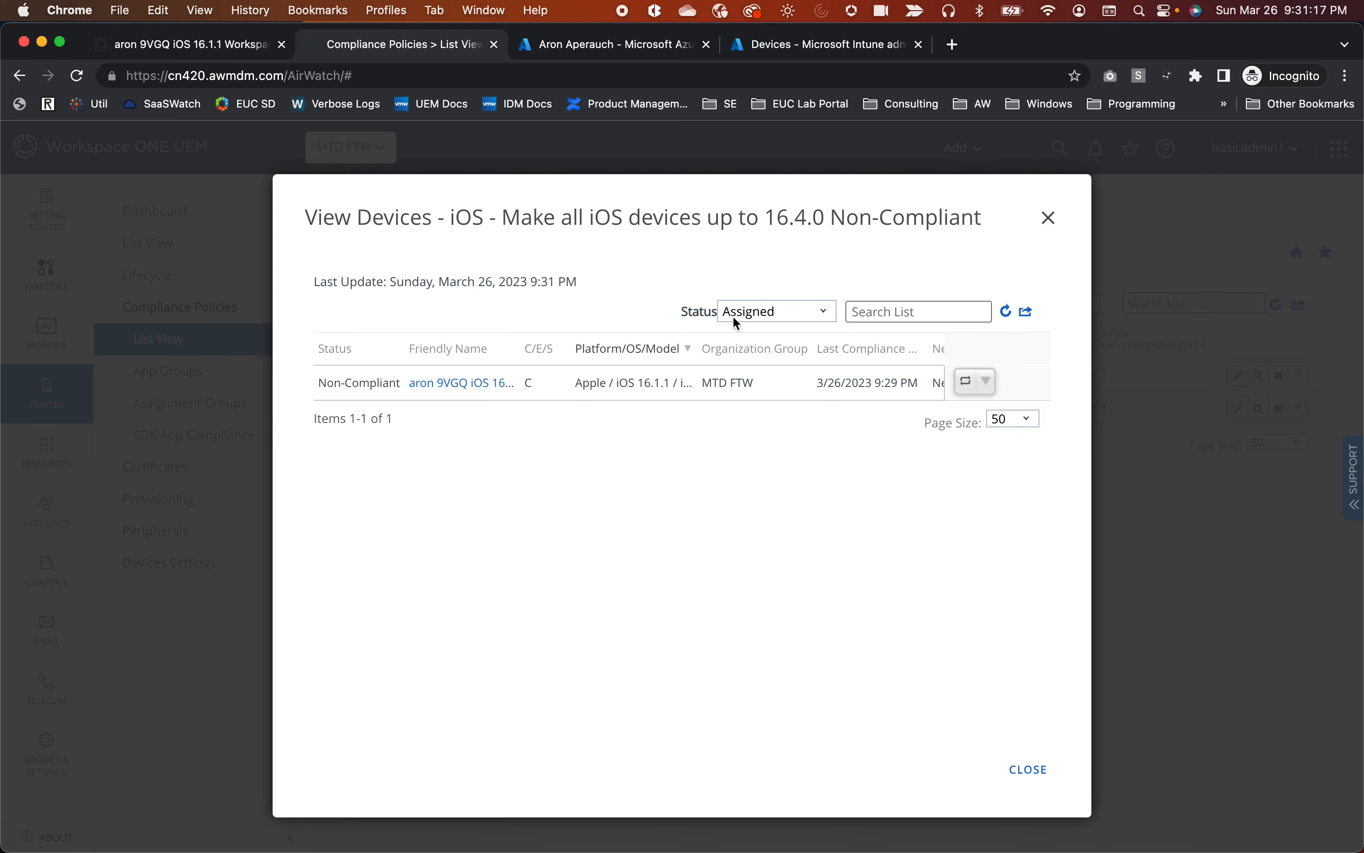
left_click(1048, 224)
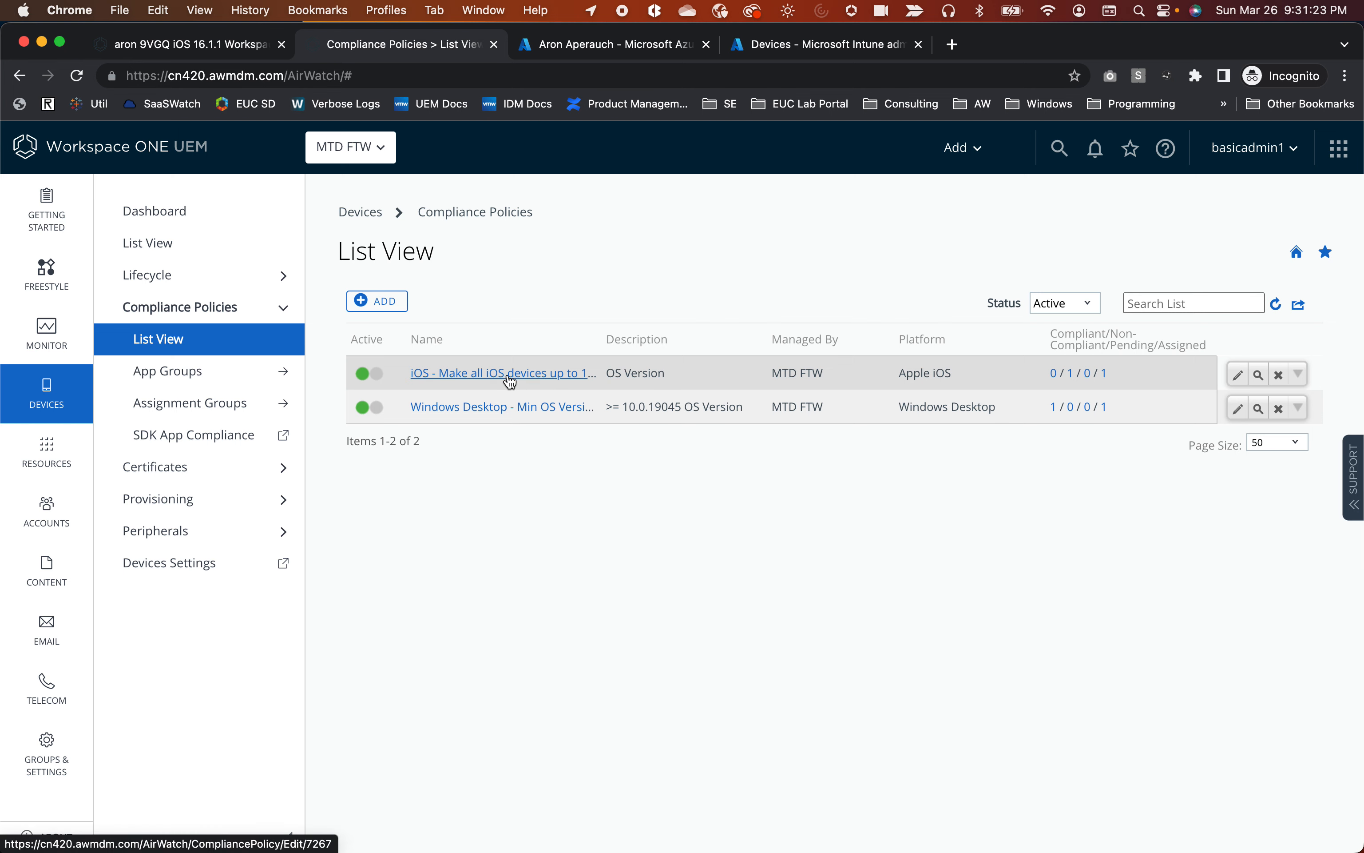
left_click(217, 51)
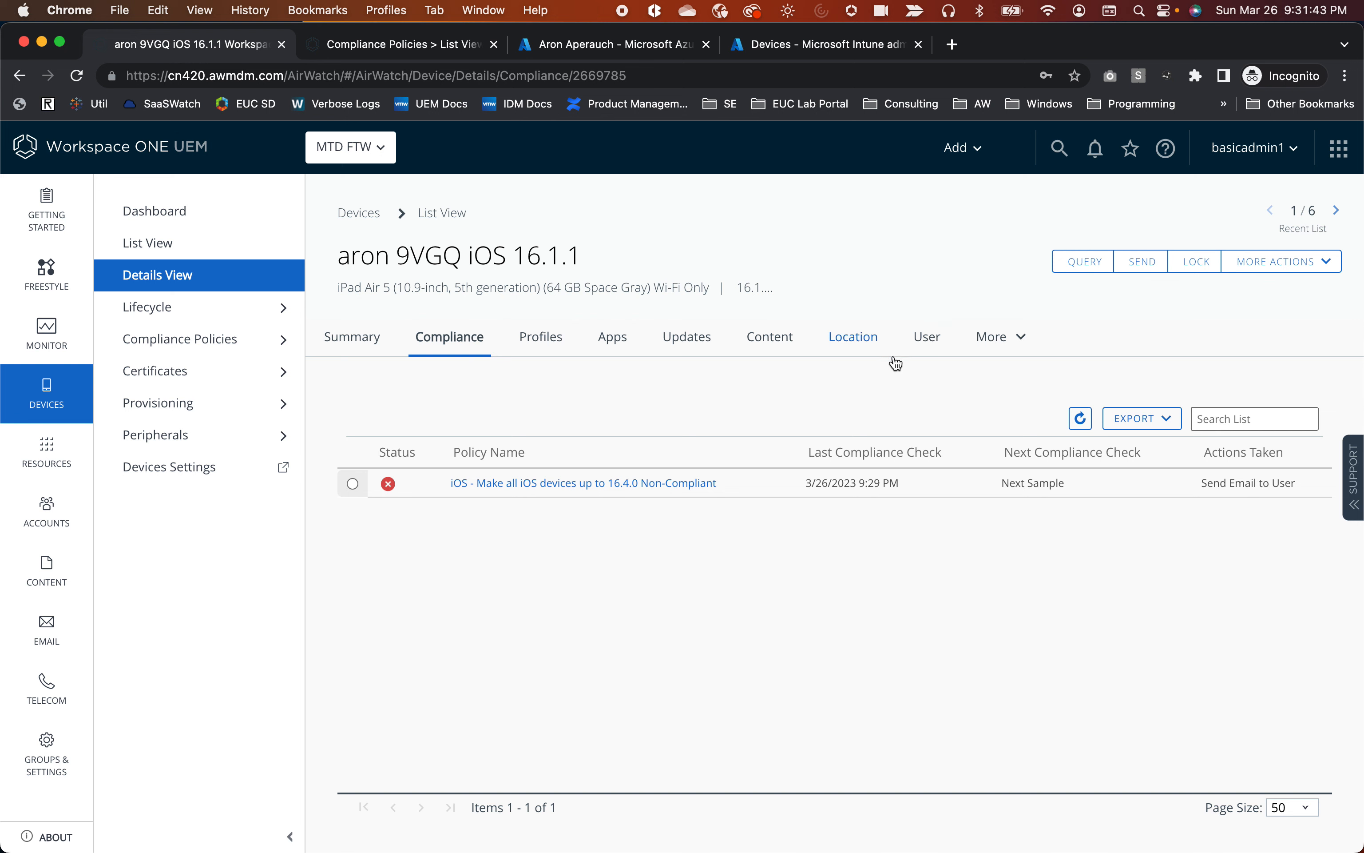
Open the iPad's Conditional Access Log and view the latest NonCompliant entry's Event Data, sent to Microsoft and Accepted.
mouse_move(1015, 344)
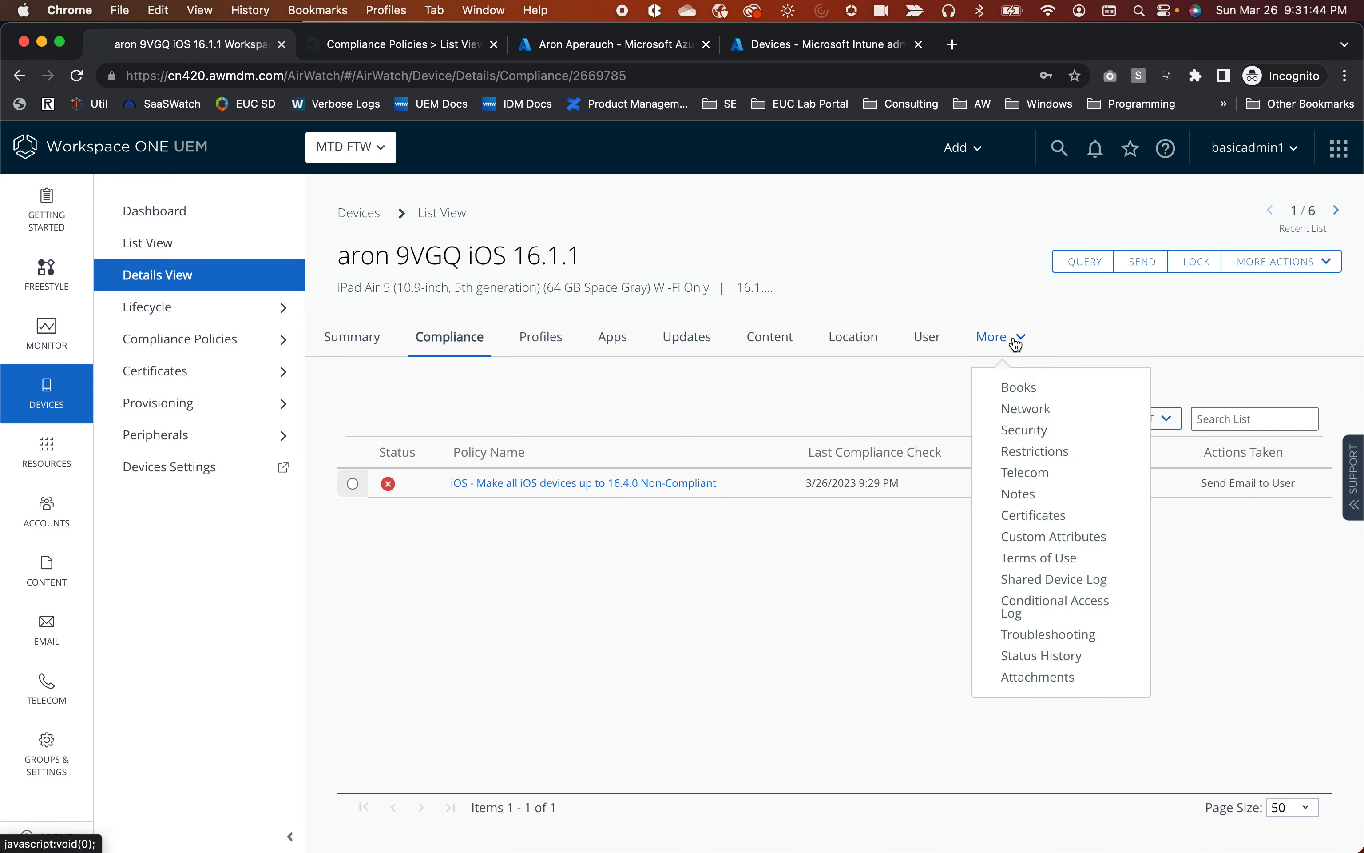
left_click(1056, 612)
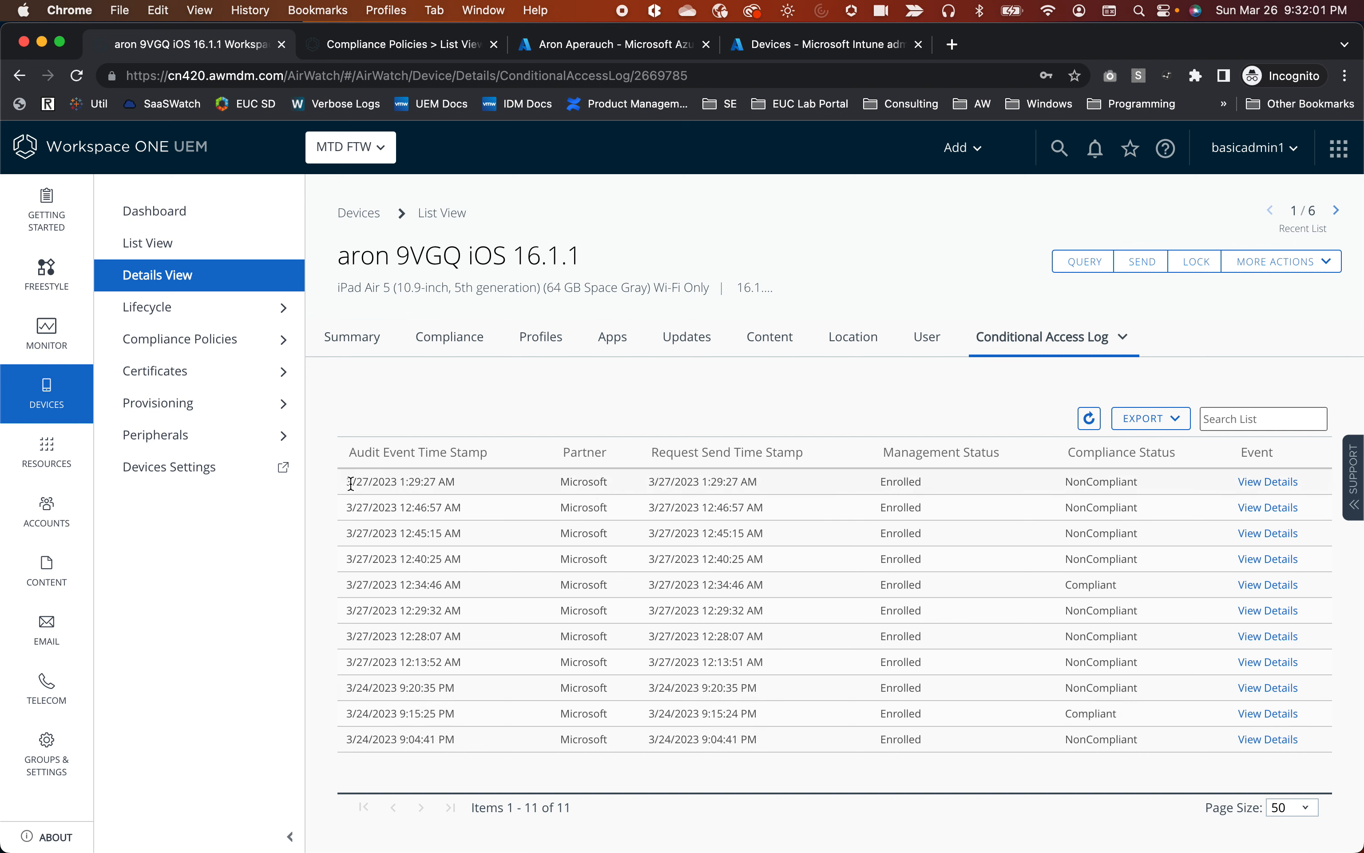
mouse_move(341, 484)
left_mouse_down()
mouse_move(473, 486)
mouse_move(343, 481)
left_mouse_up()
left_click(467, 485)
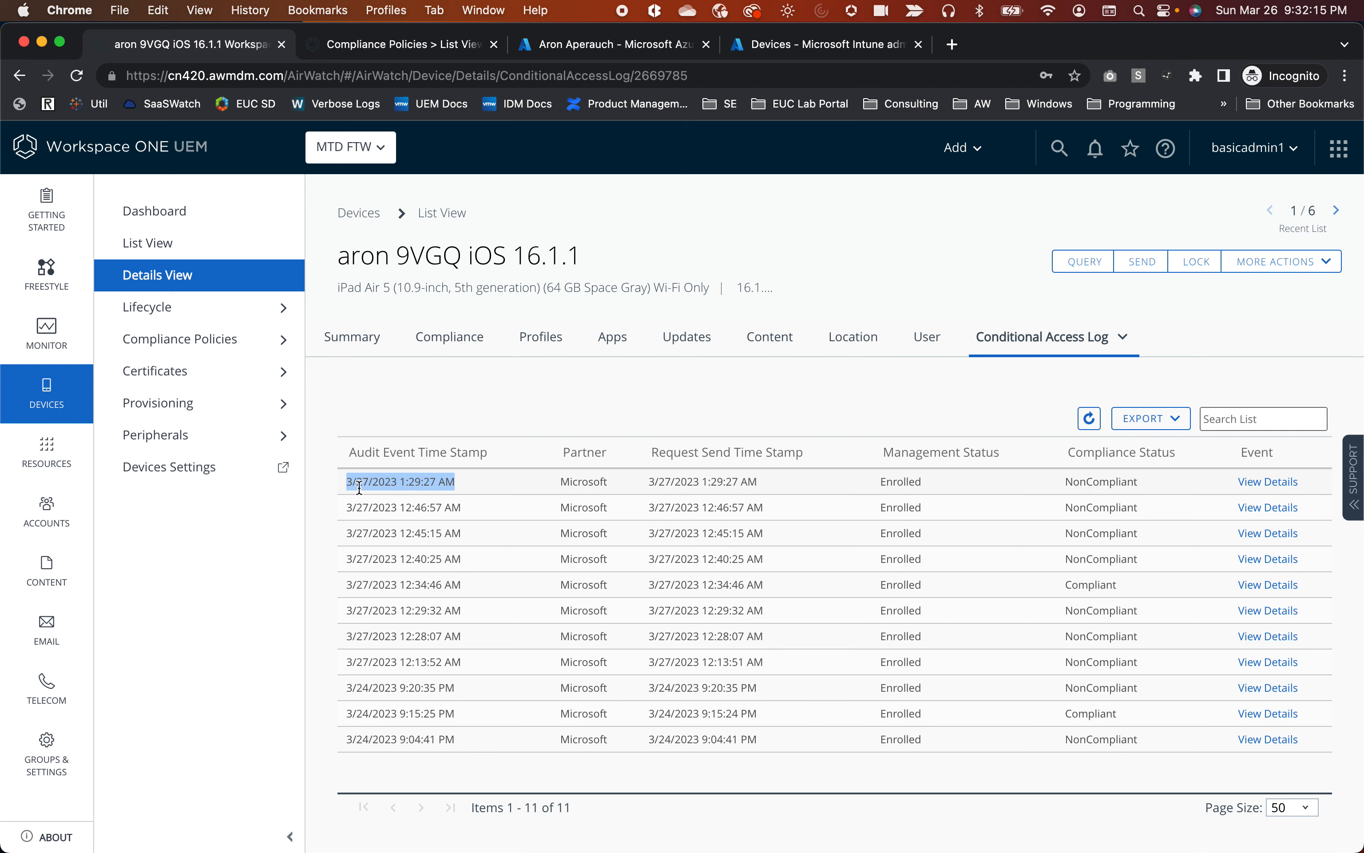
left_click_drag(348, 485, 489, 491)
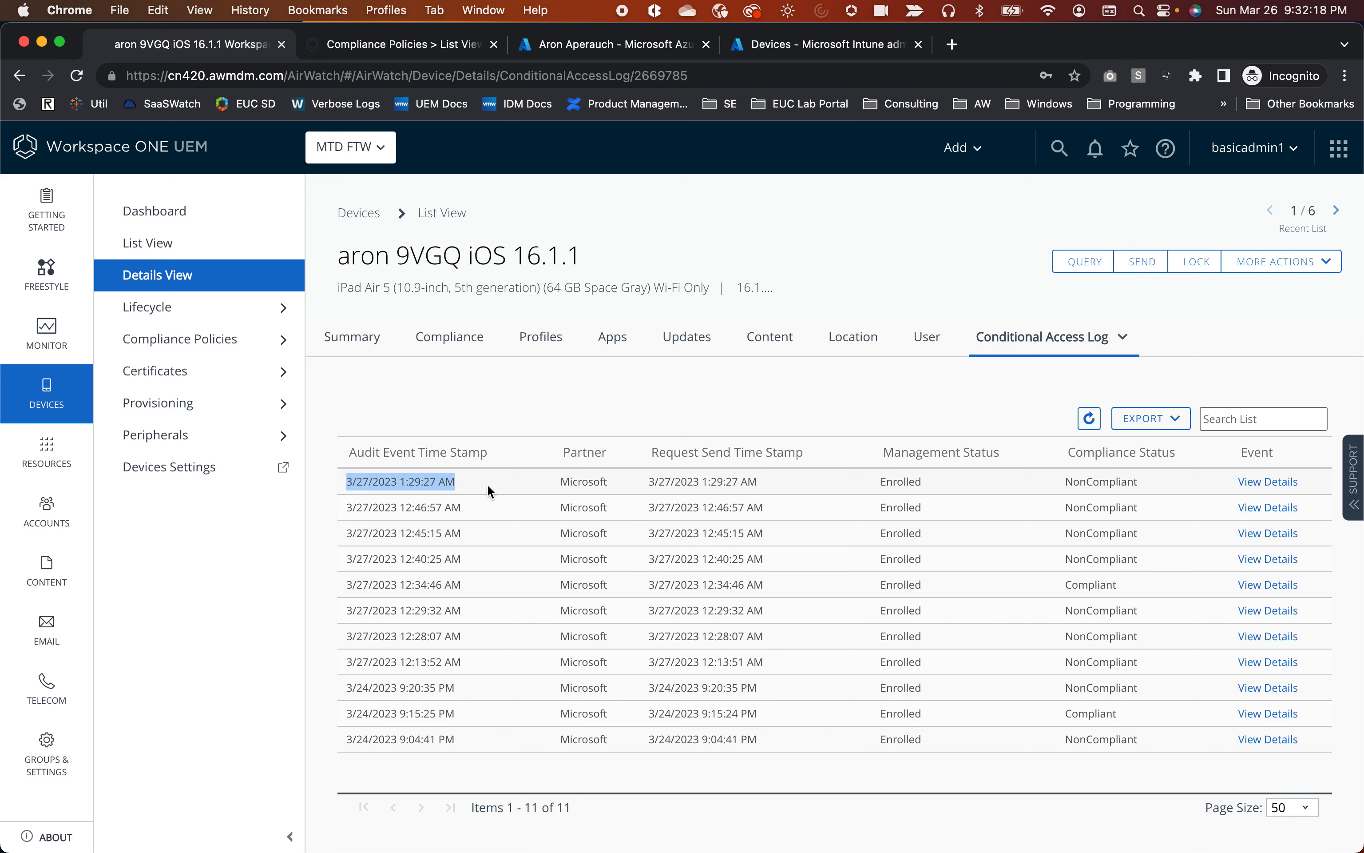
left_click(823, 493)
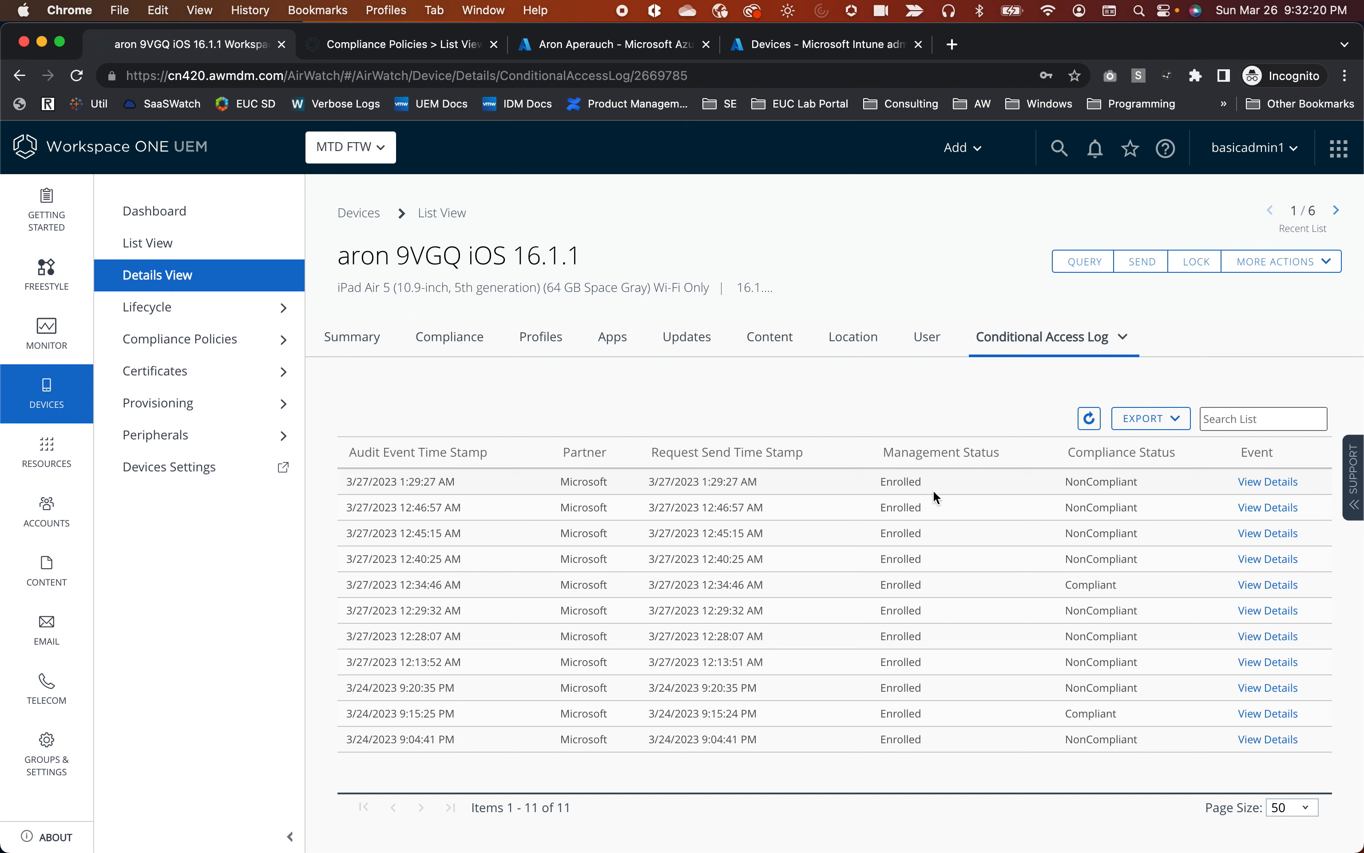
double_click(1082, 485)
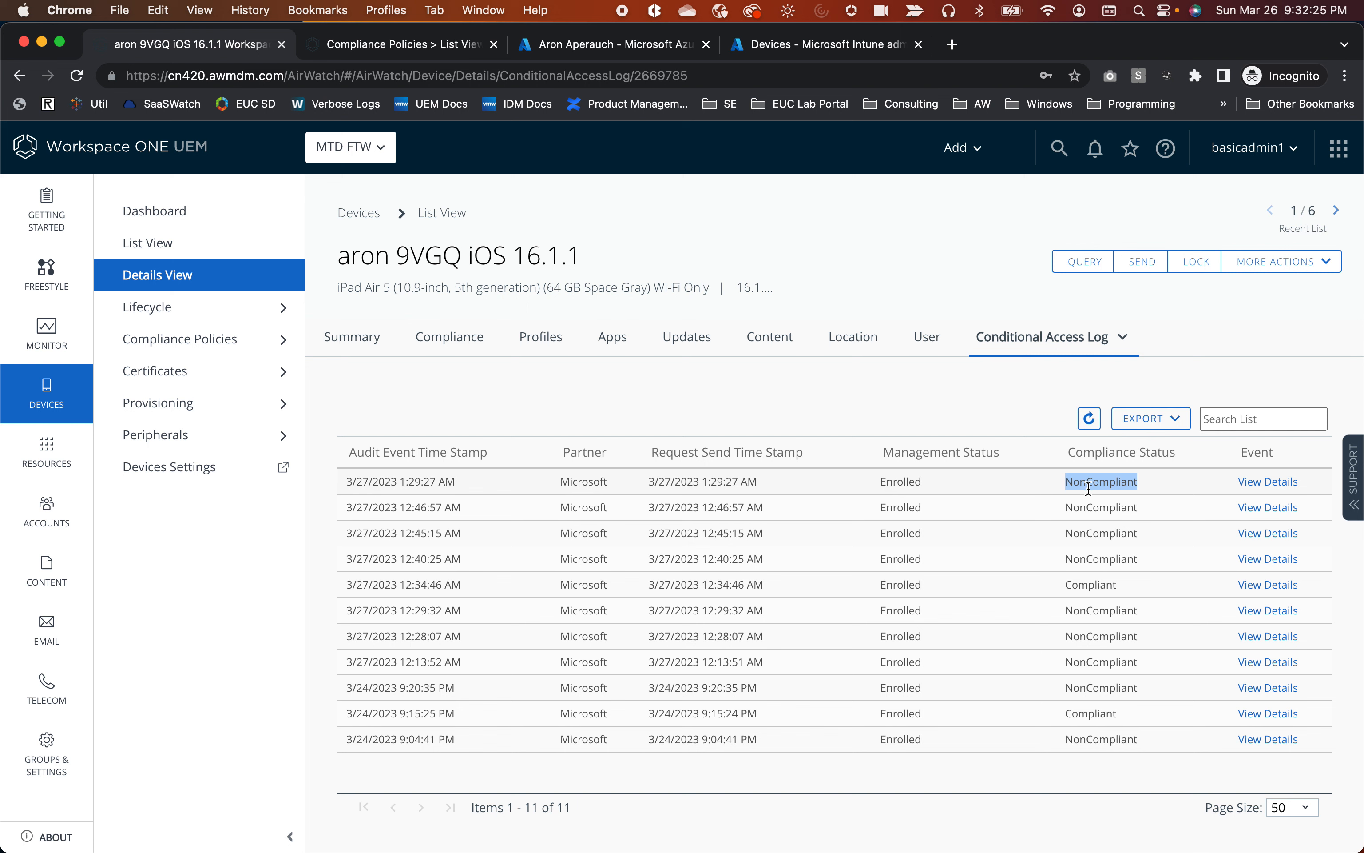
left_click(1256, 484)
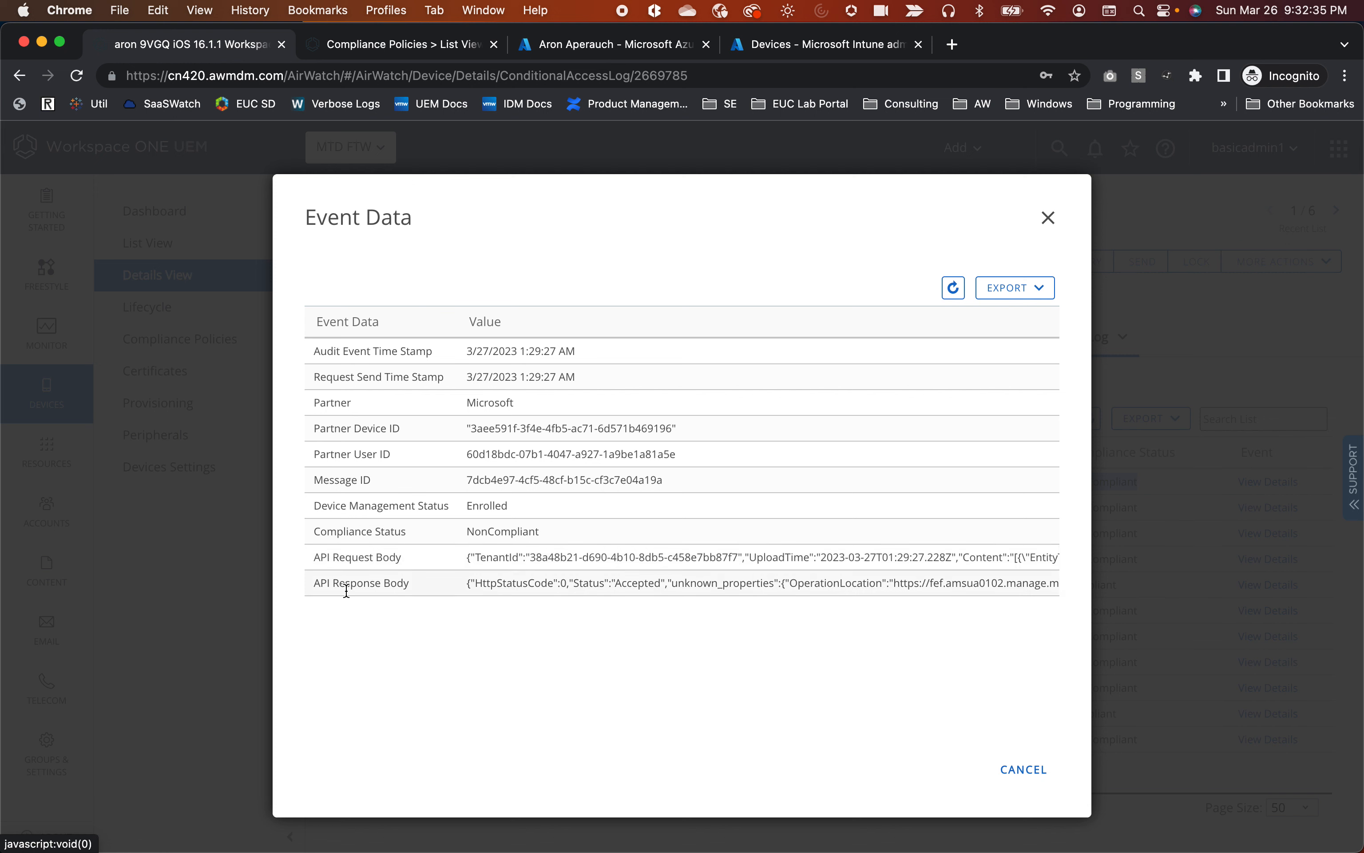
Highlight the API Response Body and its Accepted status in the Event Data.
left_click_drag(327, 581, 734, 593)
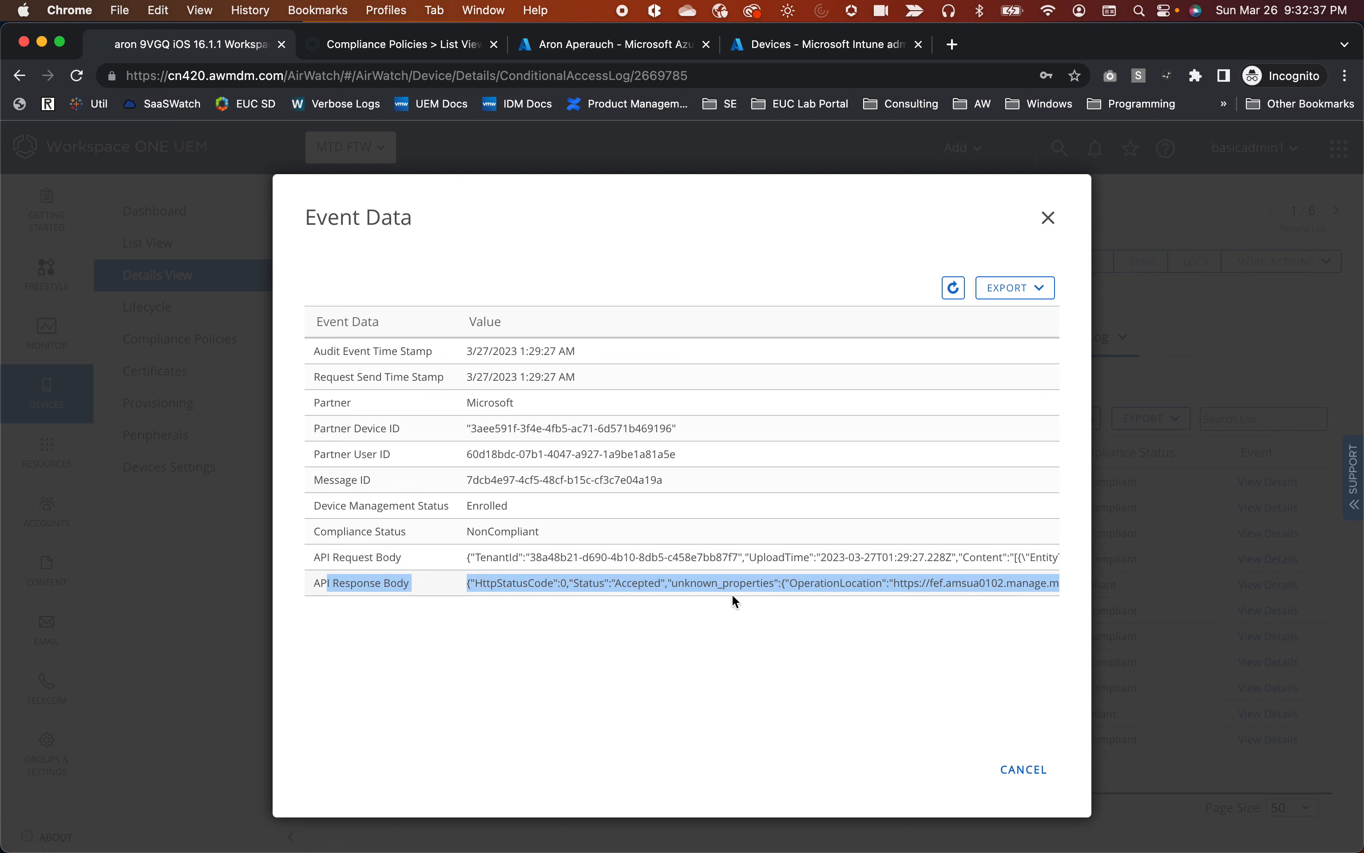
left_click(634, 624)
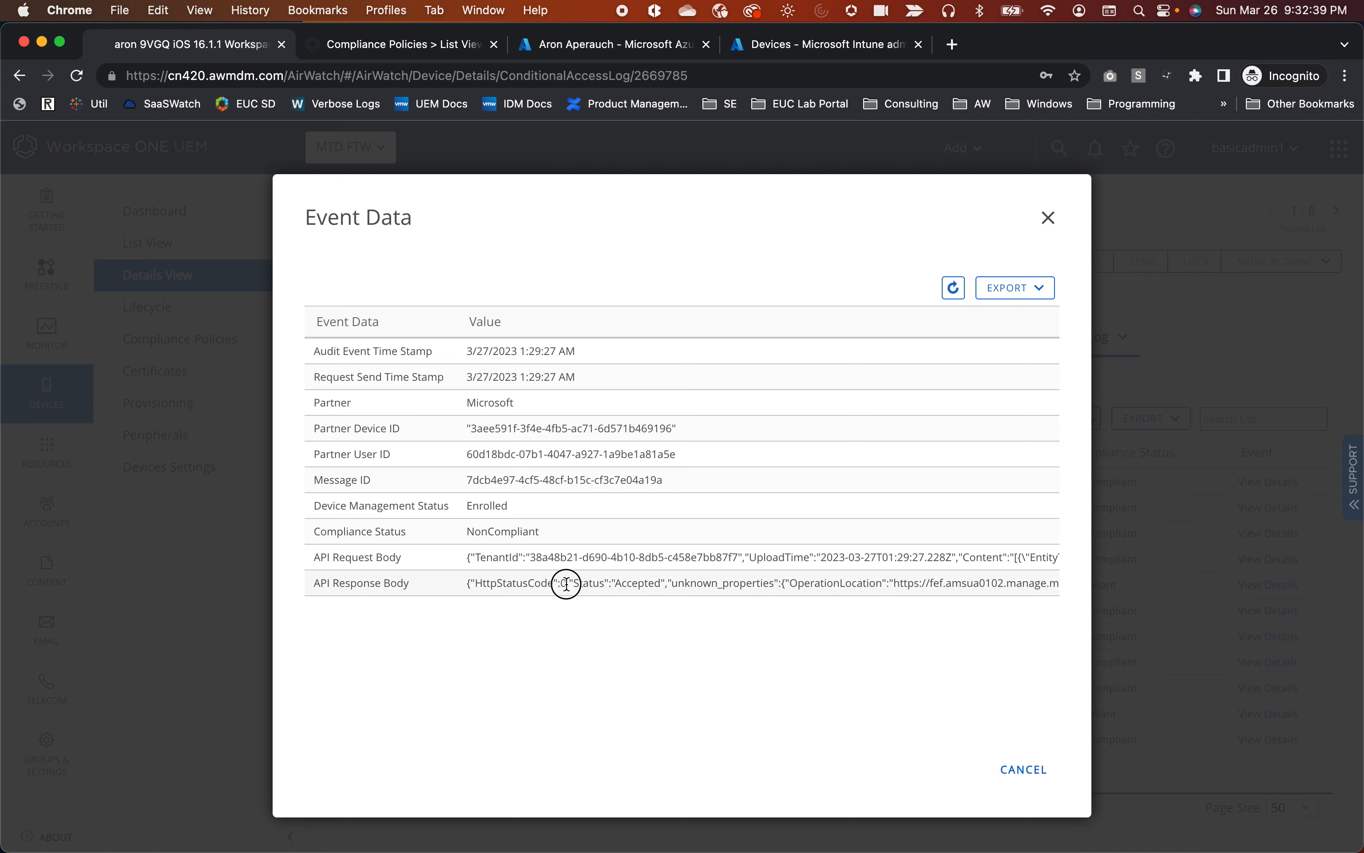
double_click(639, 583)
scroll(769, 585, "right", 3)
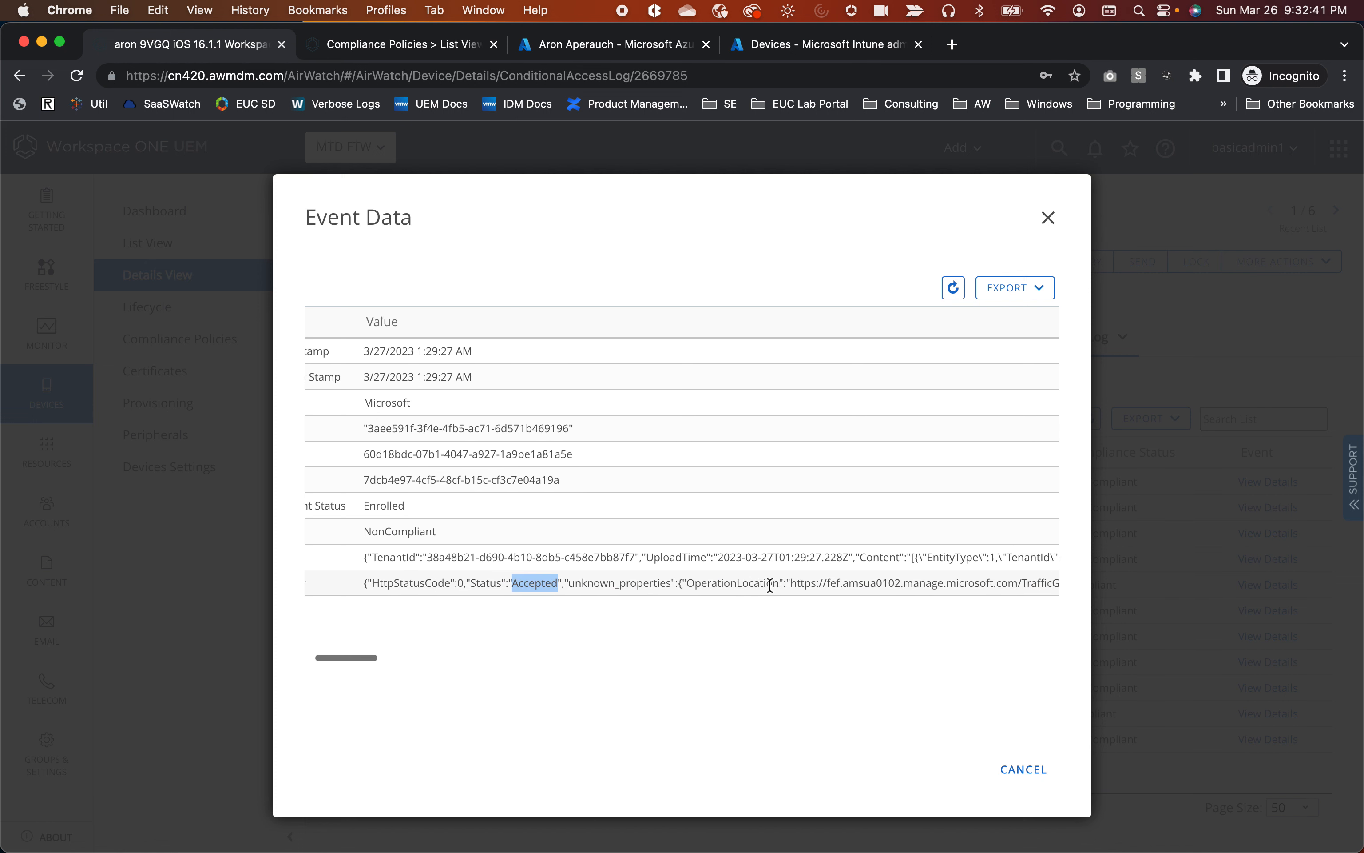
scroll(769, 585, "left", 3)
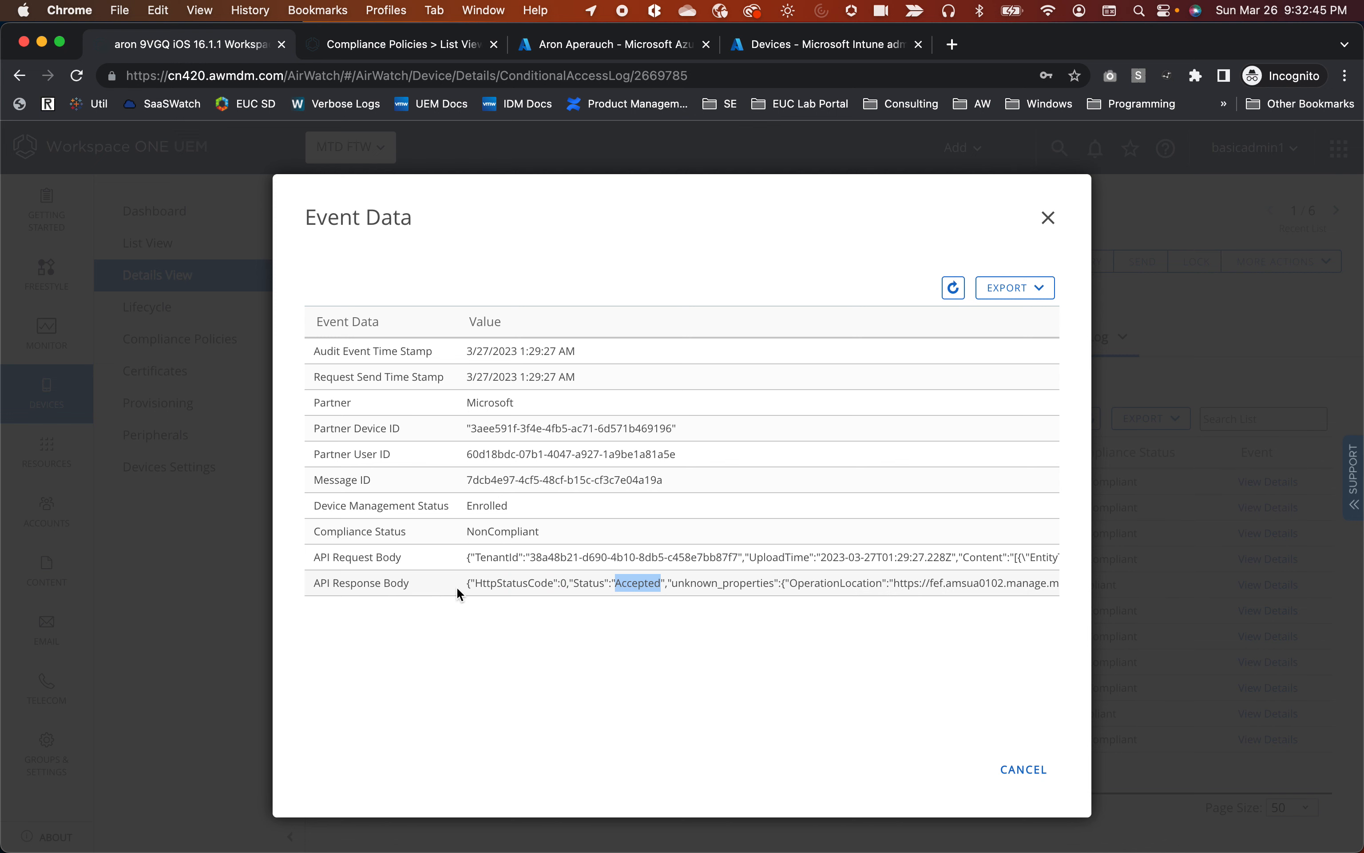
scroll(456, 587, "right", 1)
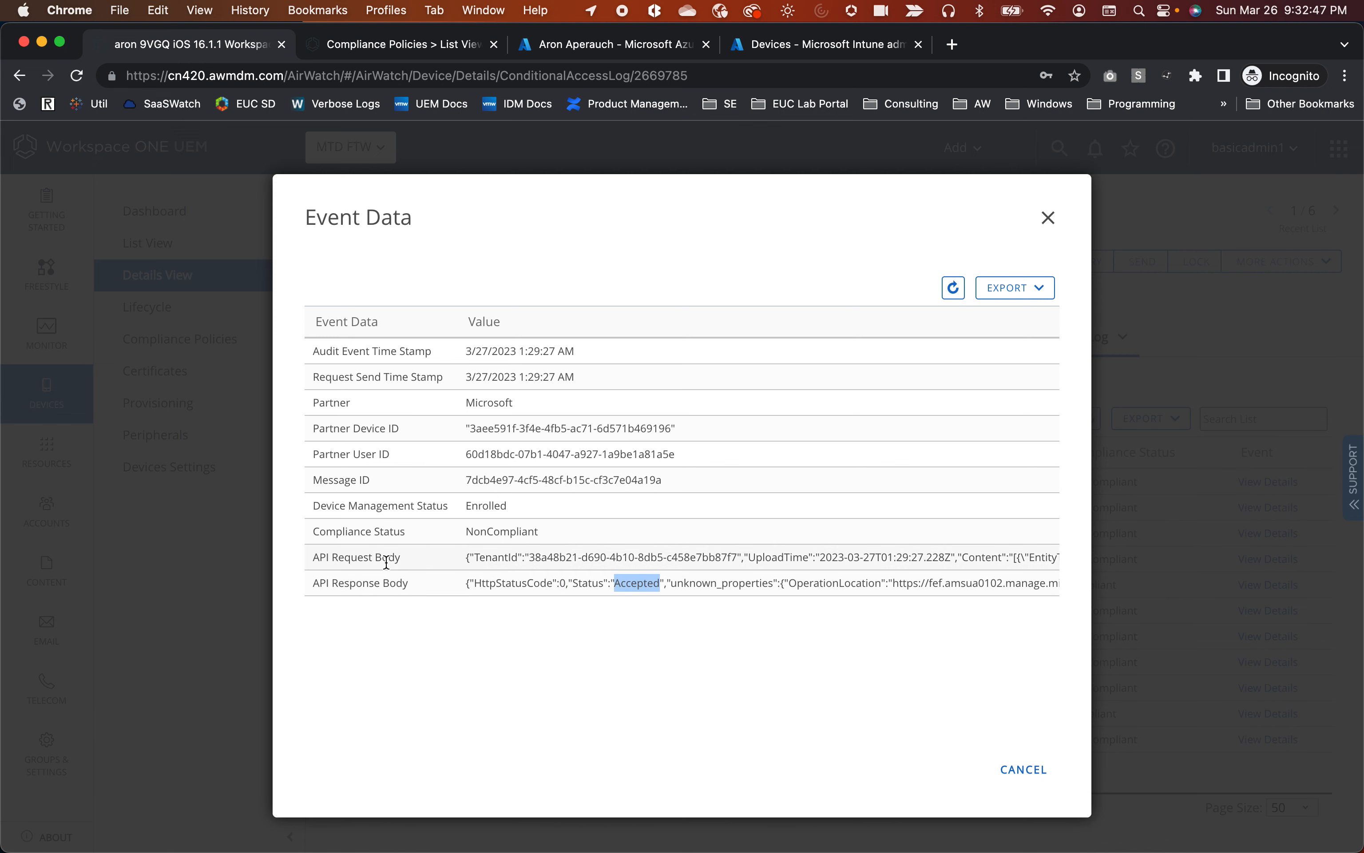
Scroll through the API Request Body JSON, then close the Event Data dialog.
left_click_drag(332, 557, 592, 570)
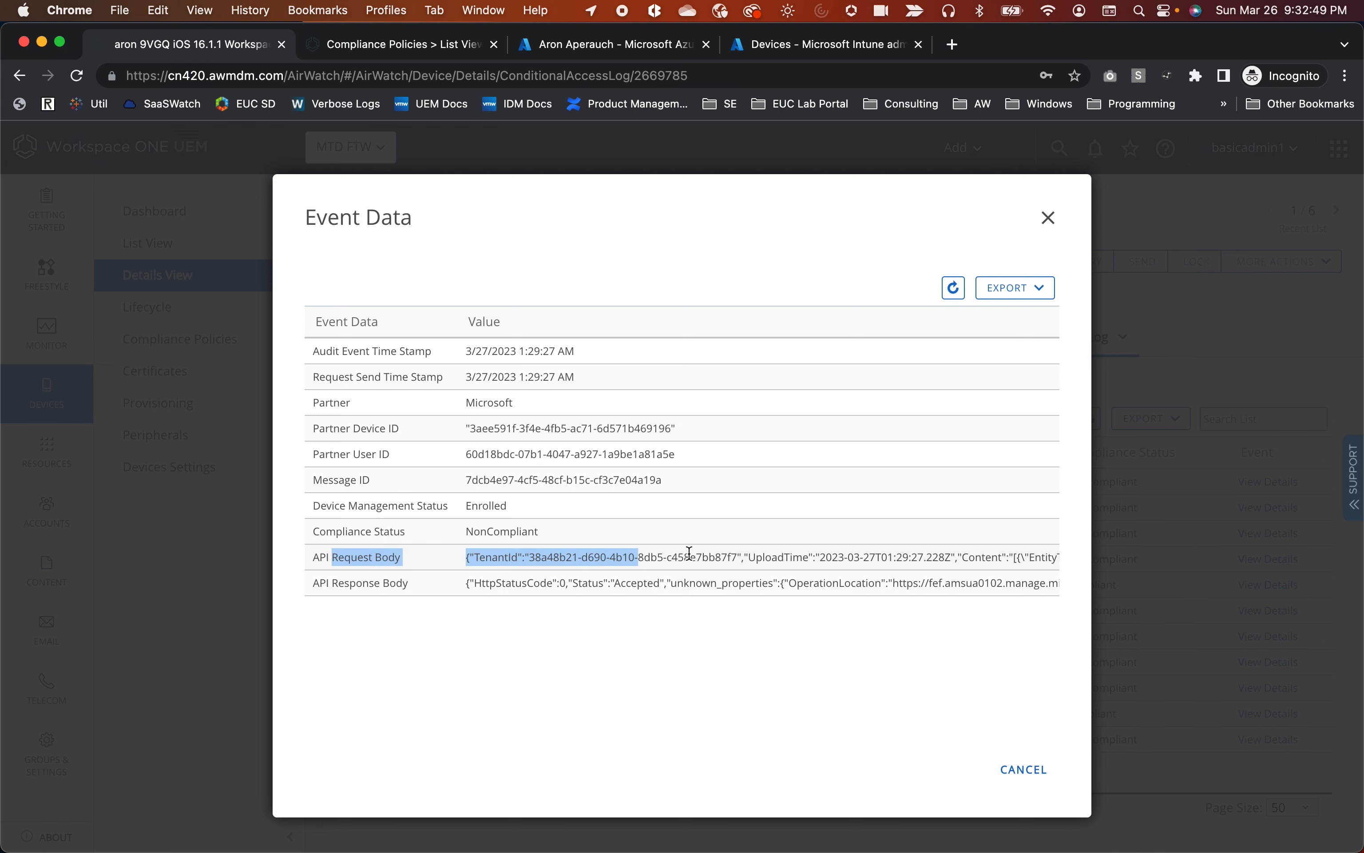
scroll(665, 564, "right", 6)
scroll(678, 564, "right", 10)
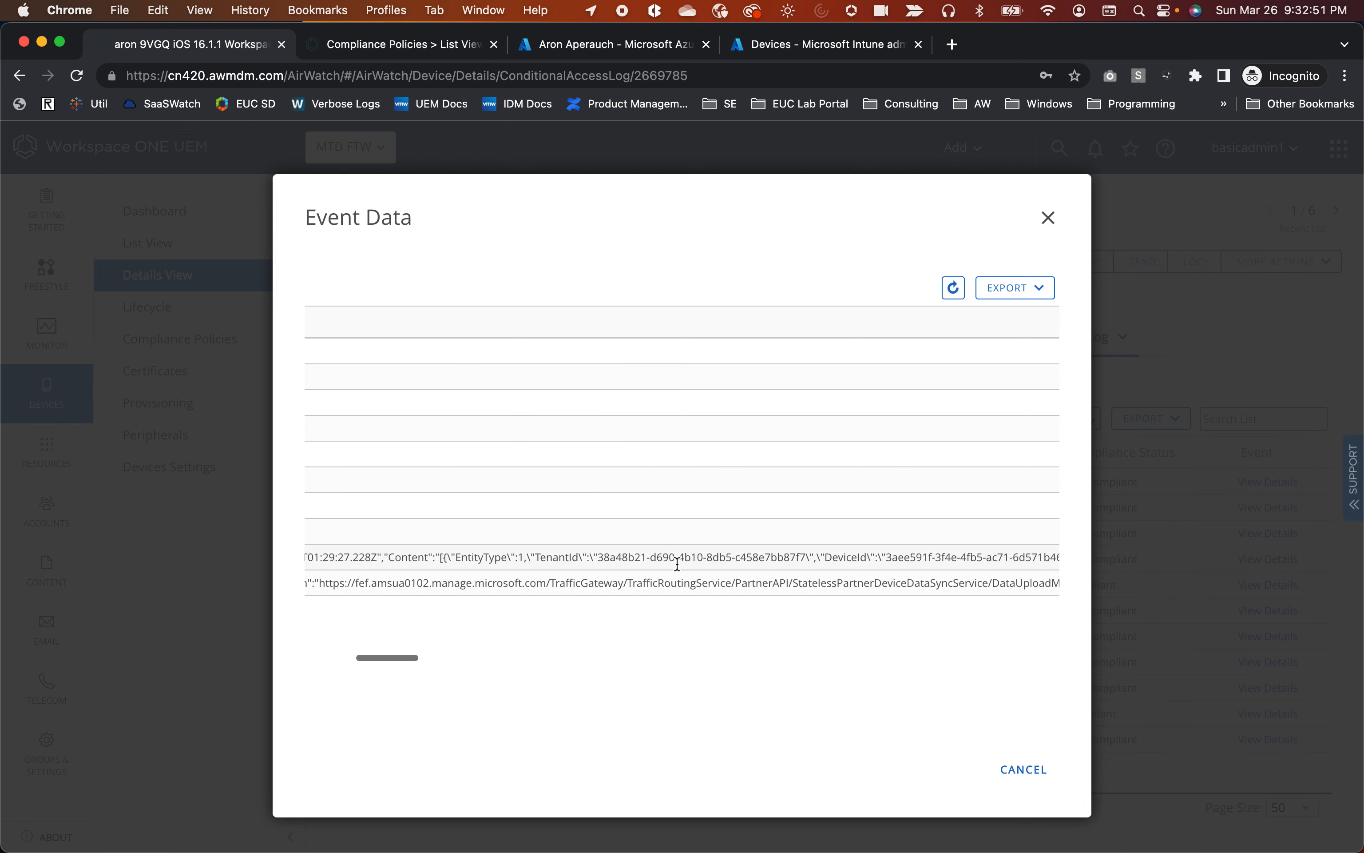
scroll(677, 563, "right", 9)
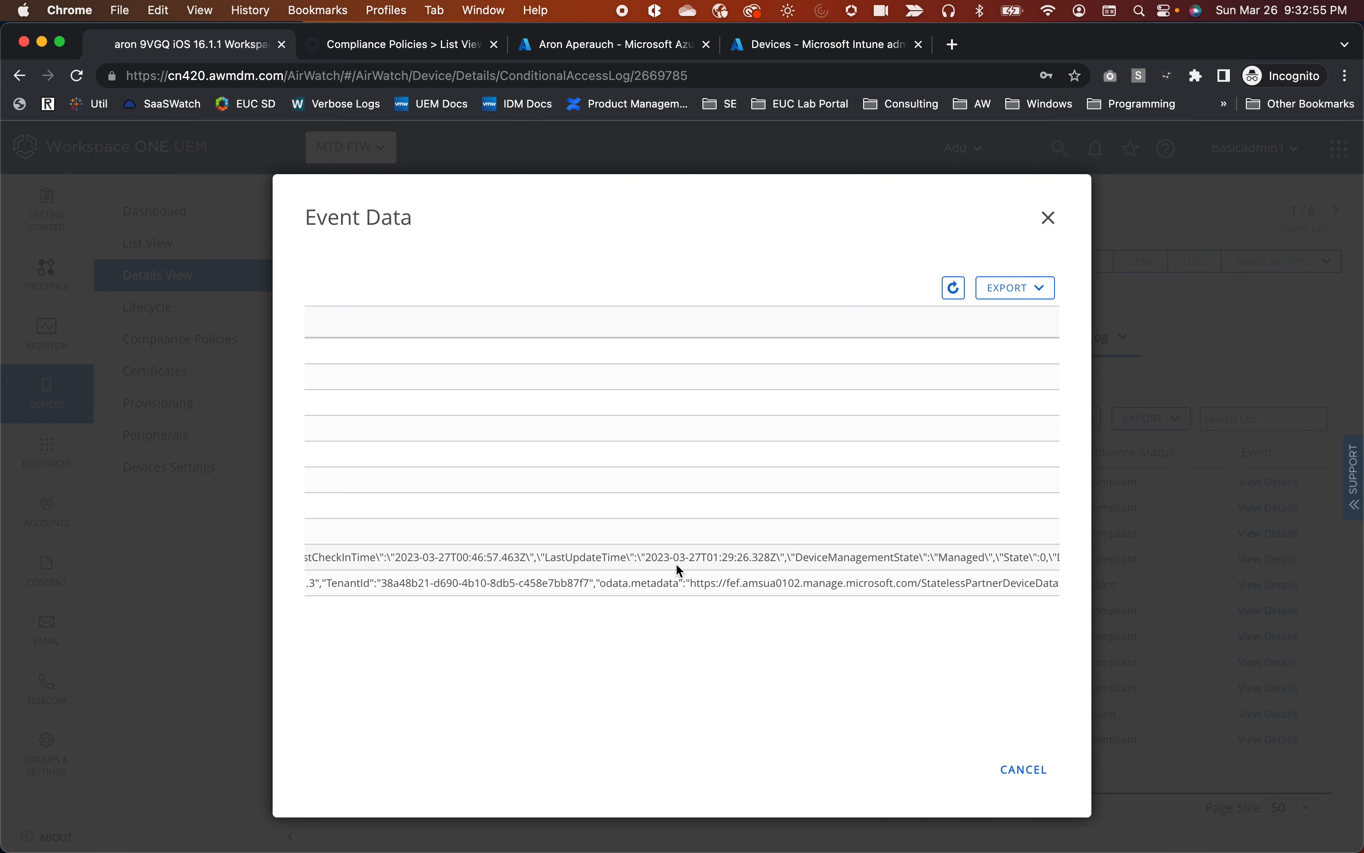
scroll(624, 564, "left", 20)
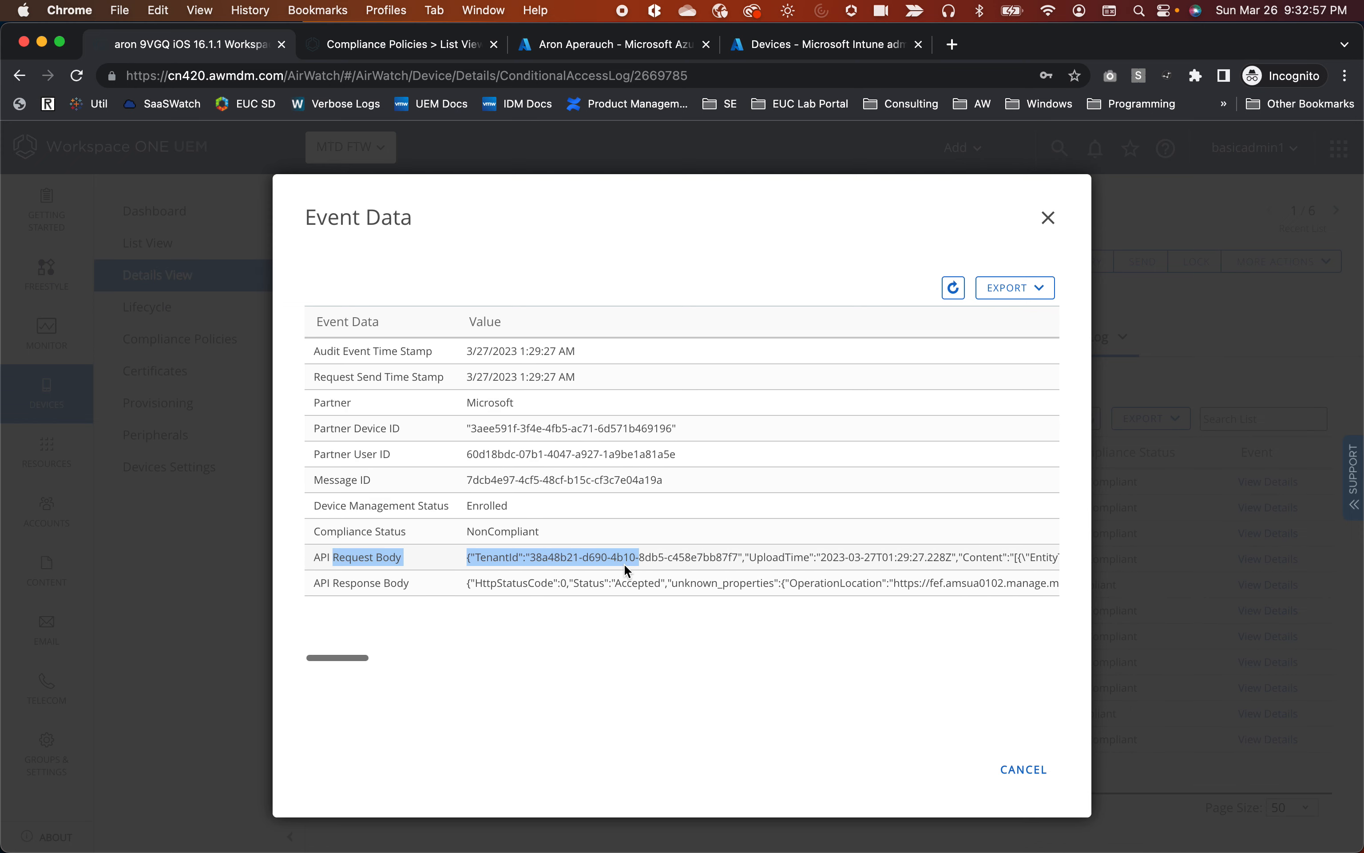
left_click(455, 649)
left_click_drag(387, 657, 264, 657)
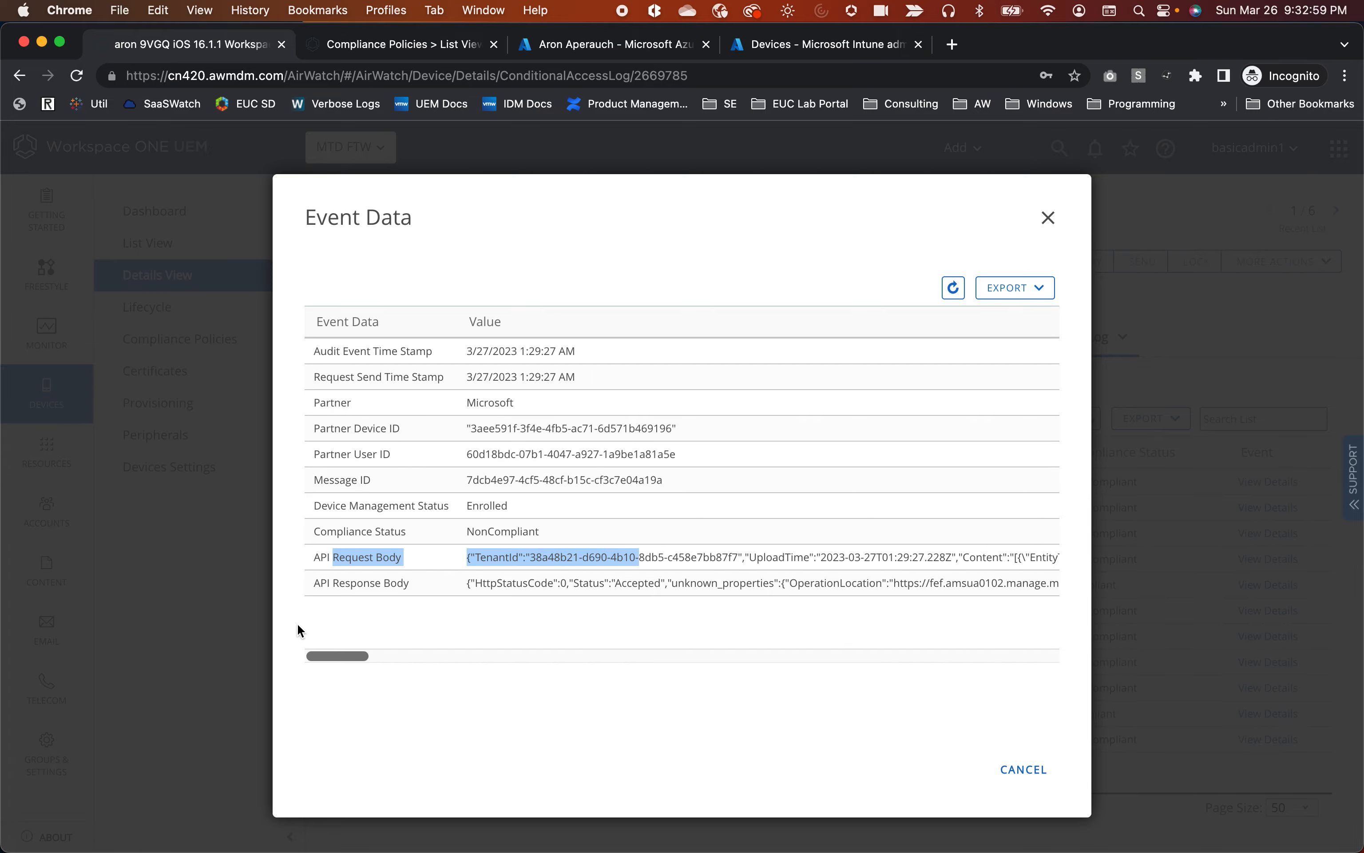
left_click(307, 625)
left_click(1048, 217)
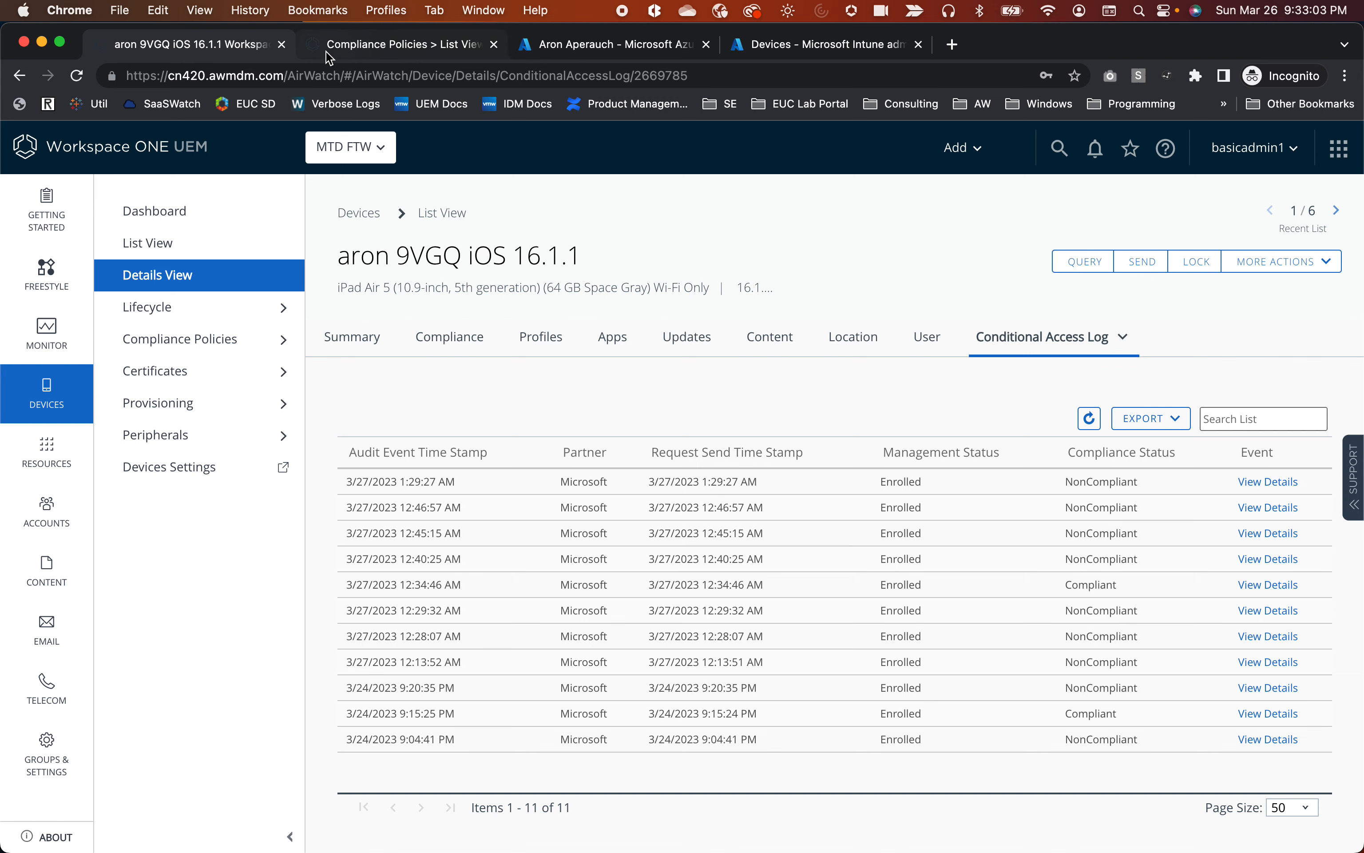
left_click(584, 44)
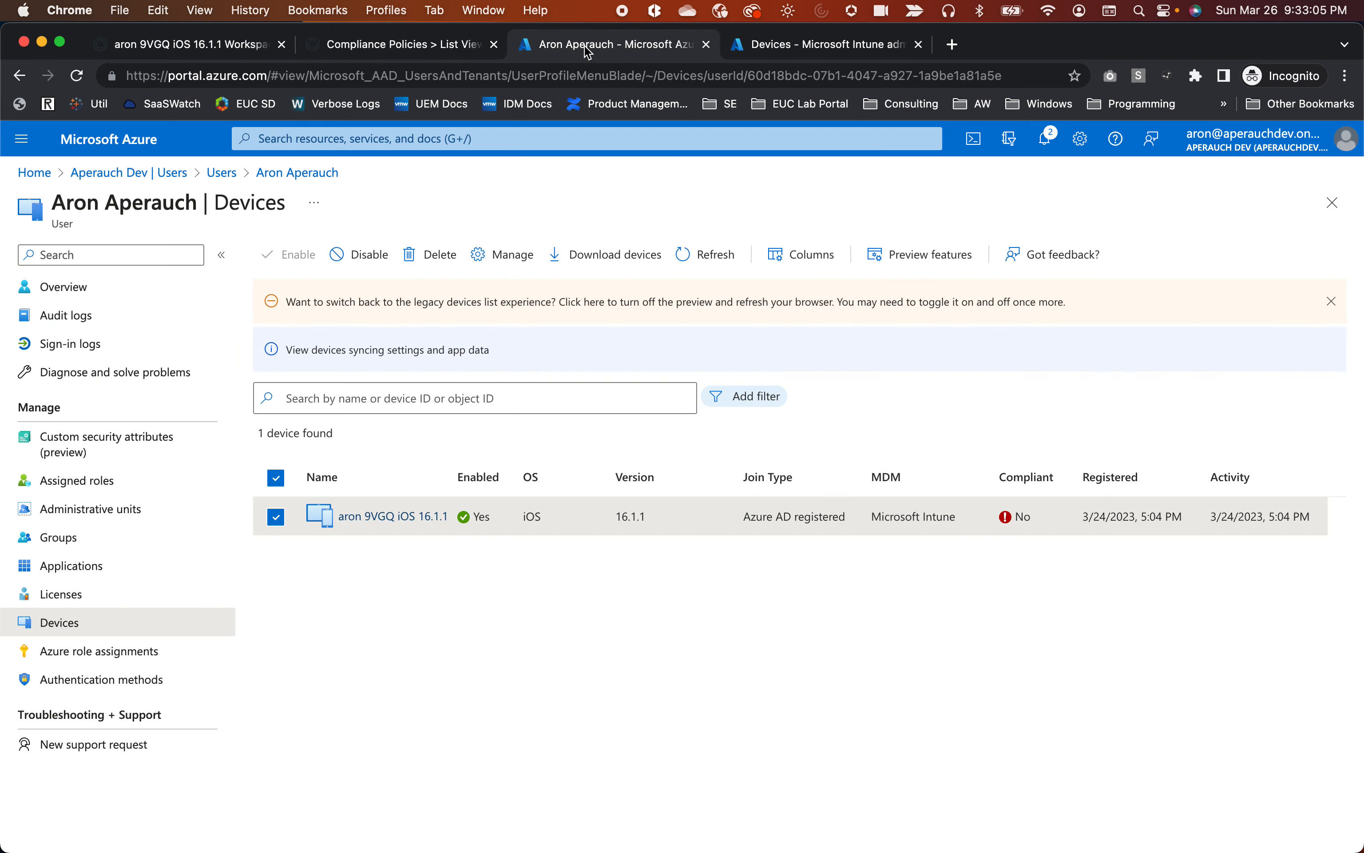
left_click(214, 49)
left_click_drag(409, 483, 429, 511)
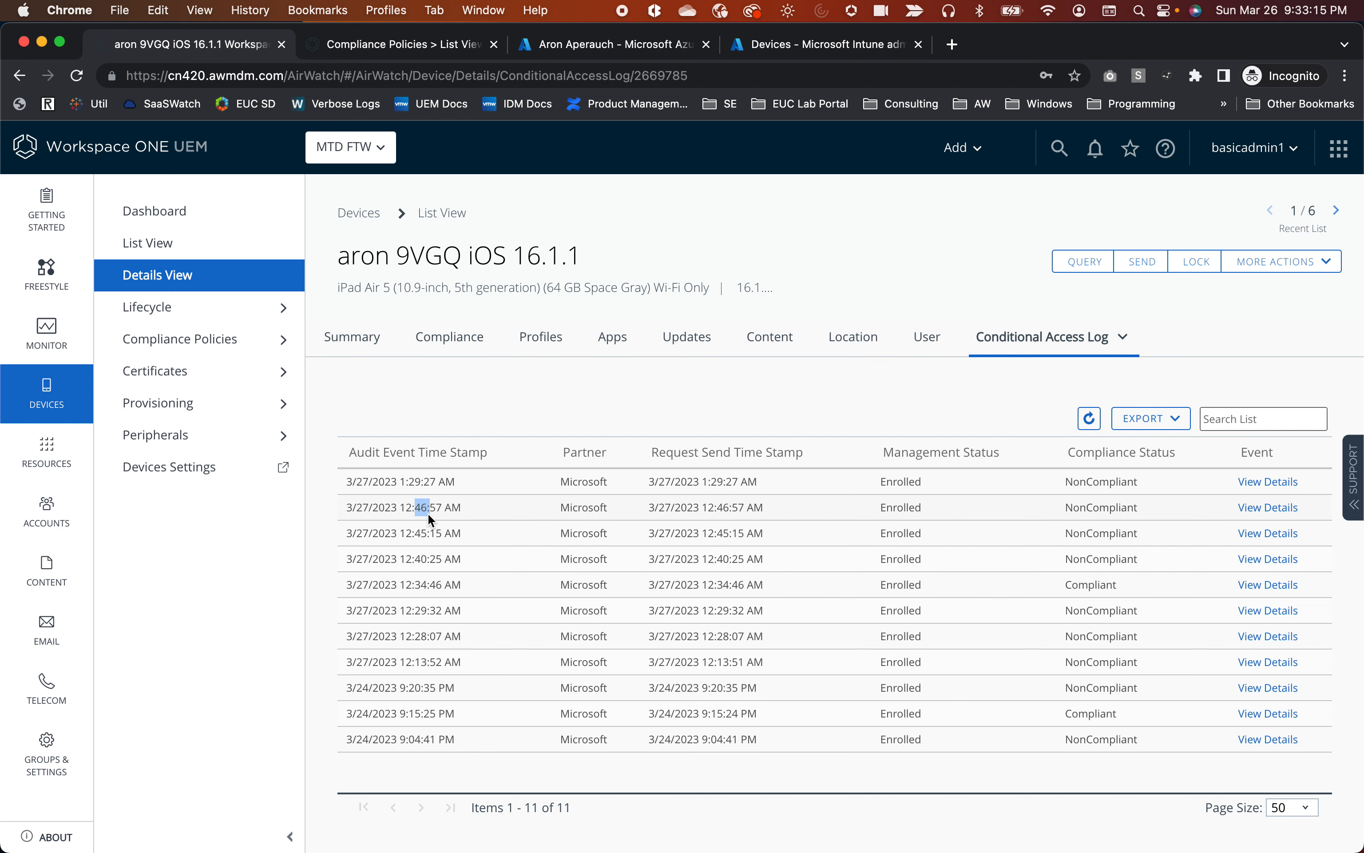
Go to the Azure home page and open Azure AD Conditional Access.
left_click(586, 45)
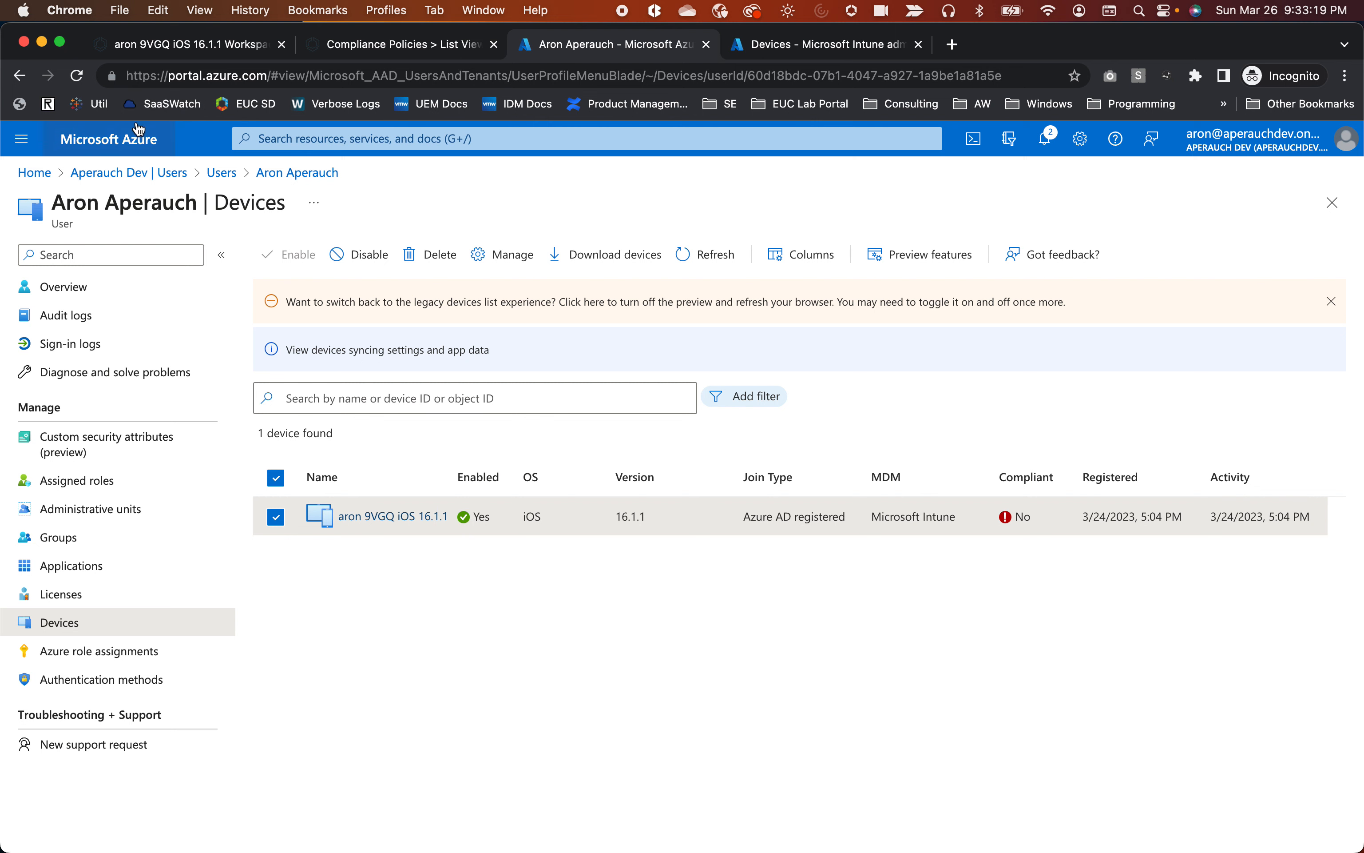
left_click(119, 146)
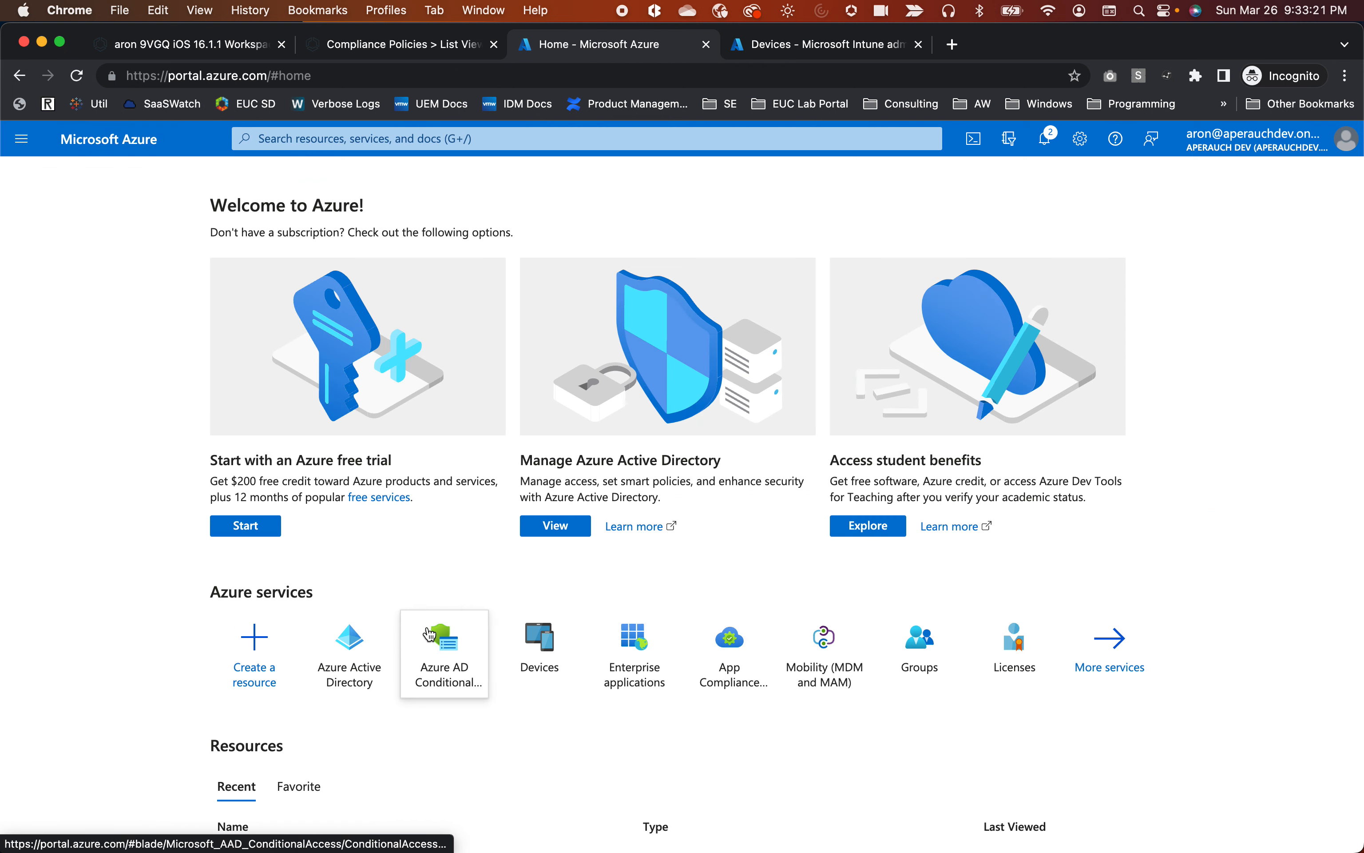
left_click(446, 667)
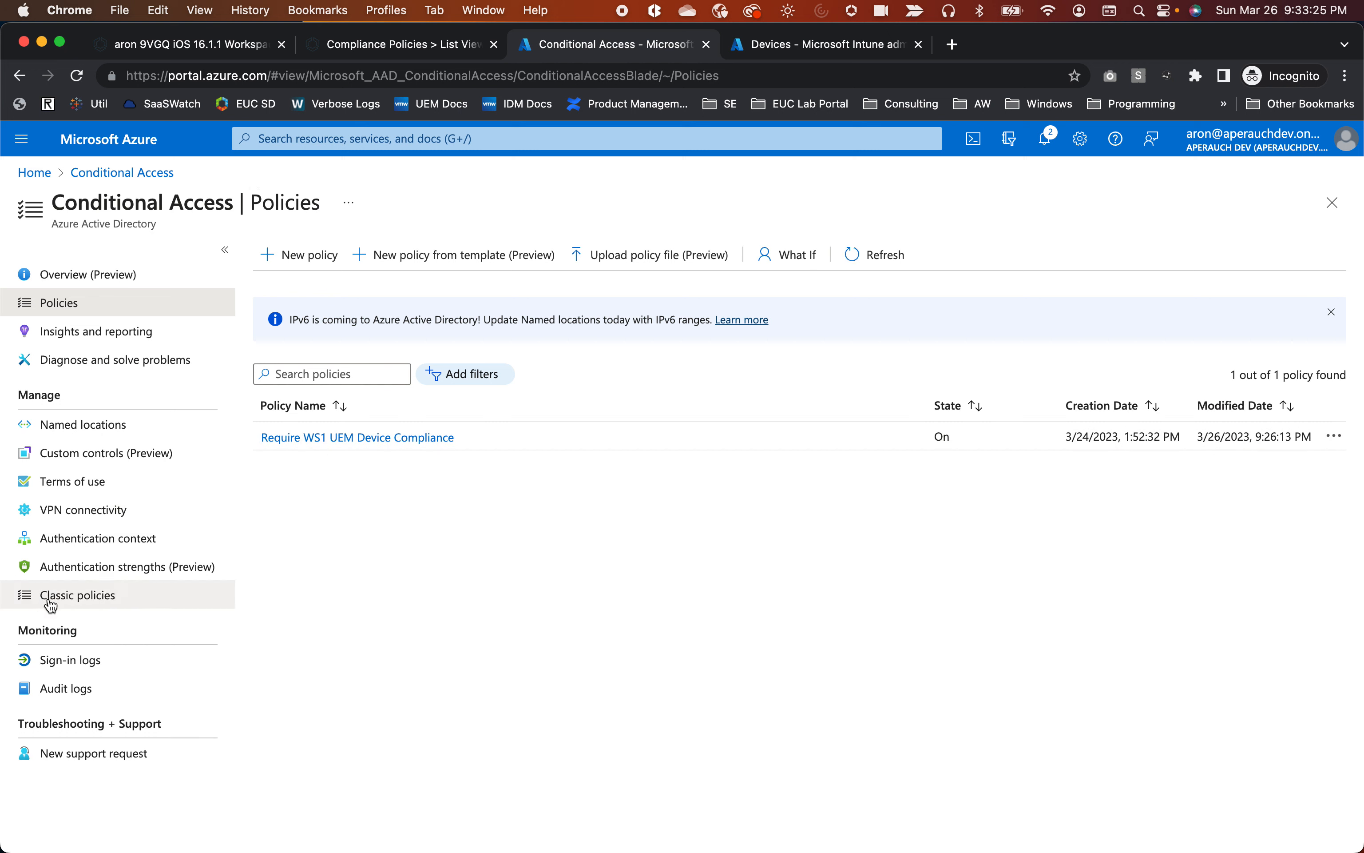
Open the Conditional Access audit logs and widen the Activity column.
left_click(70, 698)
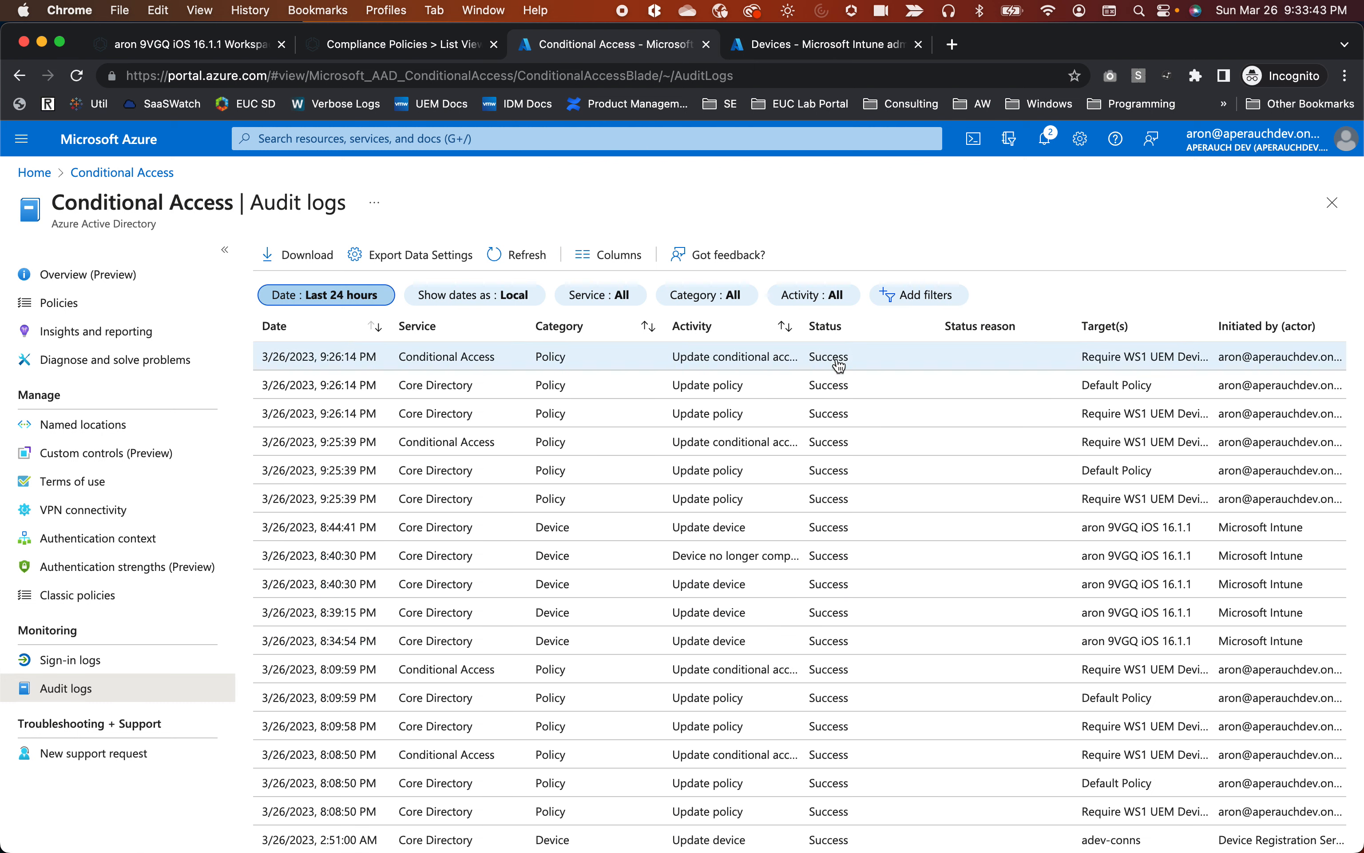
left_click_drag(802, 326, 895, 326)
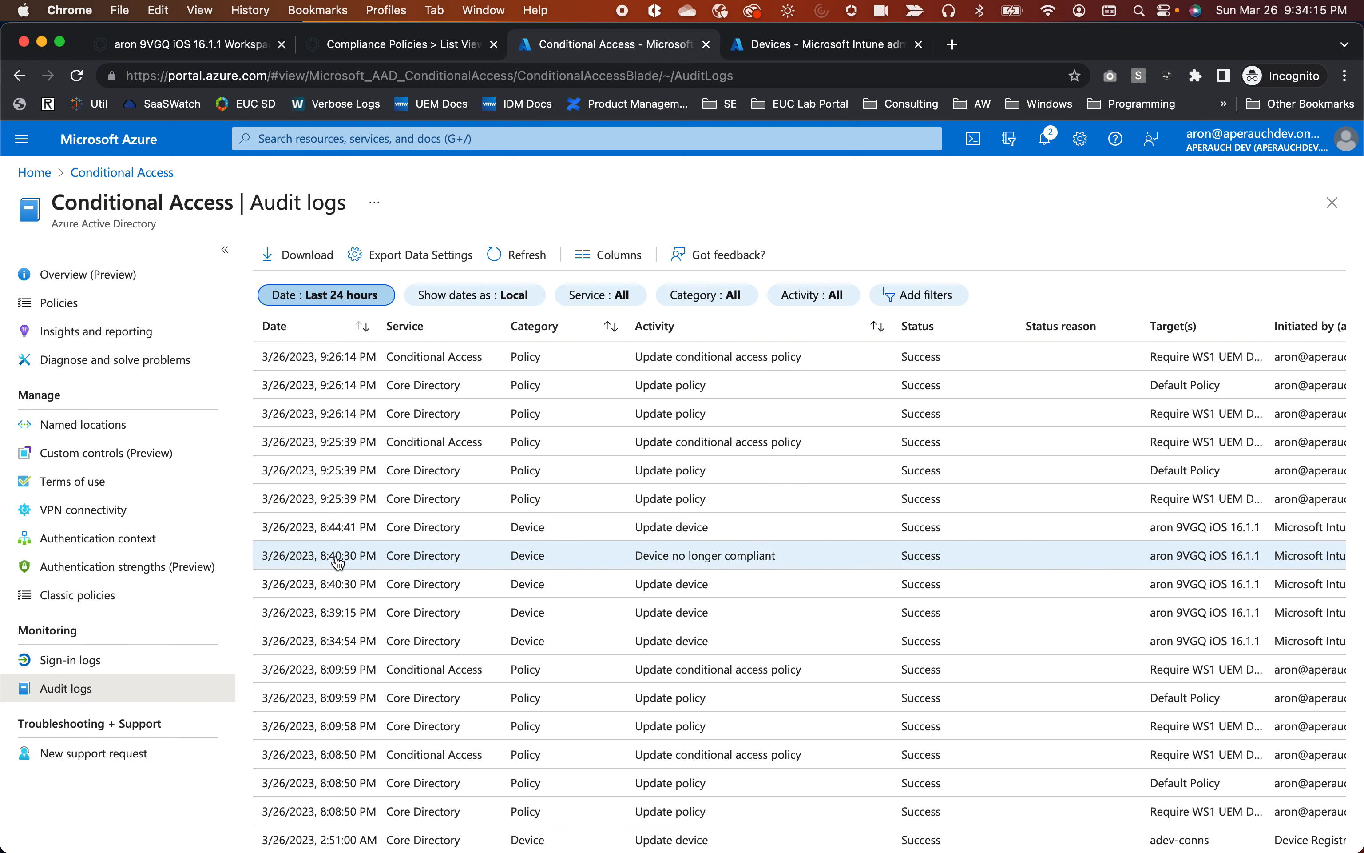
Highlight the 3/27/2023 12:40:25 AM entry in the Workspace ONE log, then return to Azure.
left_click(214, 45)
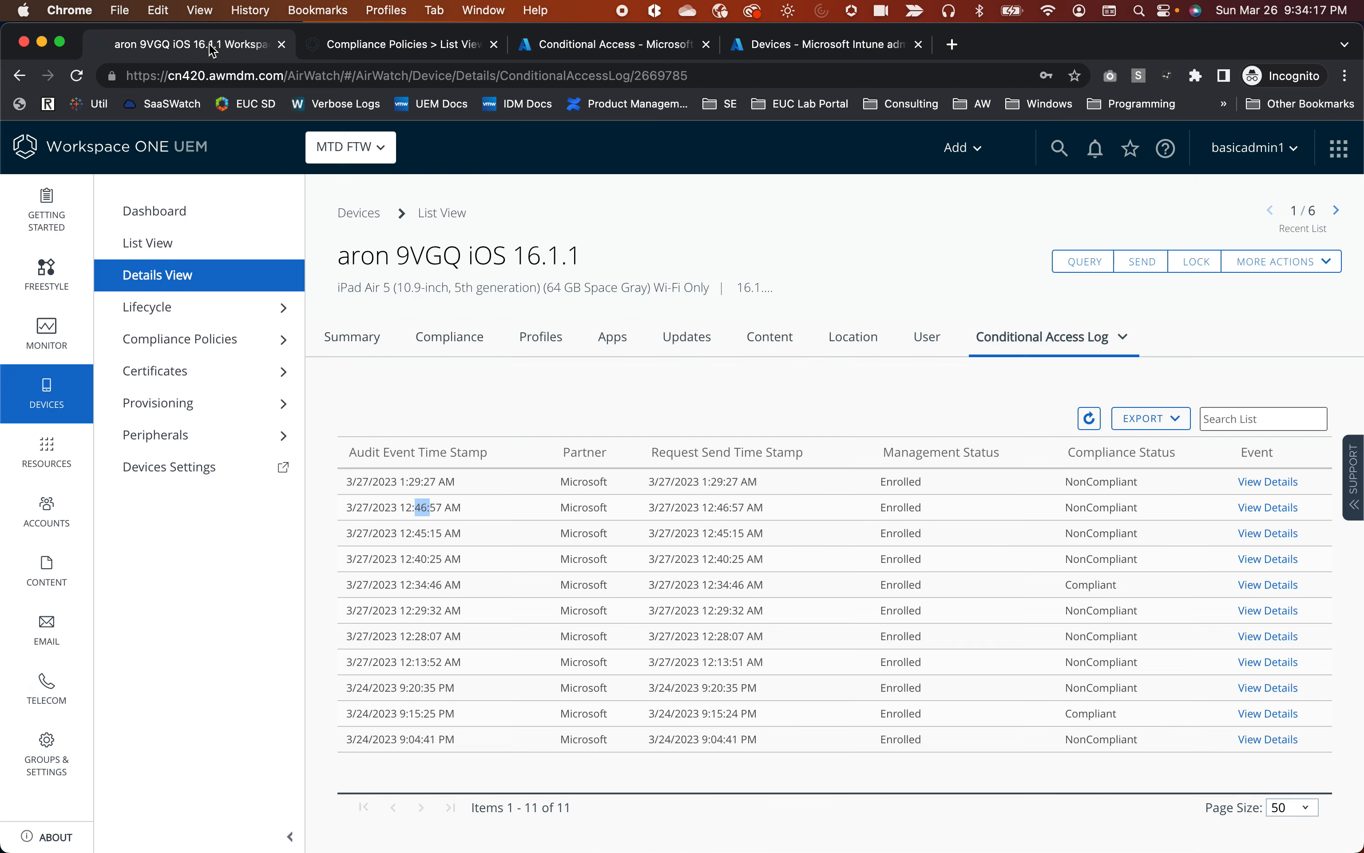
left_click(424, 552)
left_click_drag(346, 557, 1139, 558)
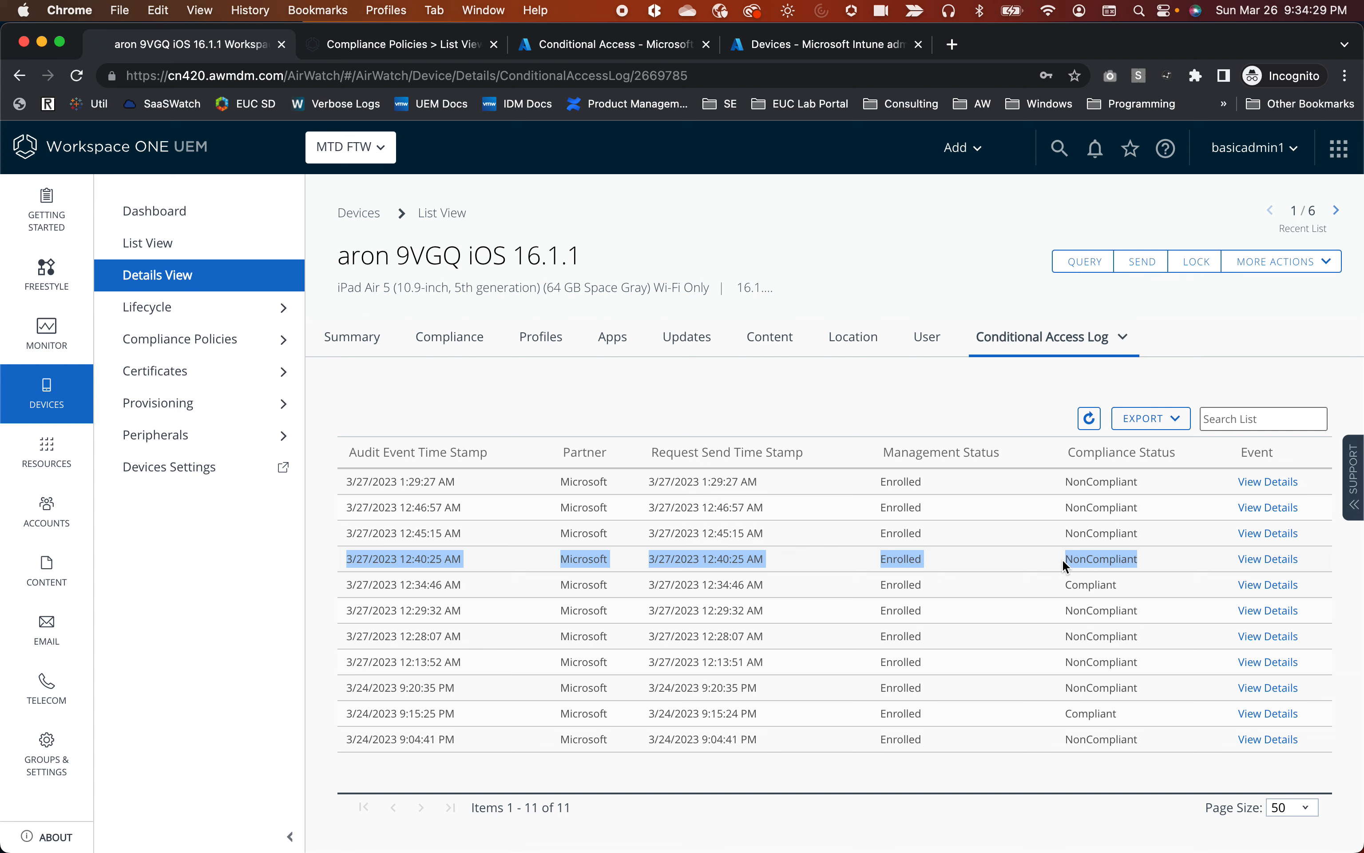
left_click(593, 54)
Review the Device no longer compliant entry's success status and IsCompliant changed to false, then close it.
left_click(620, 563)
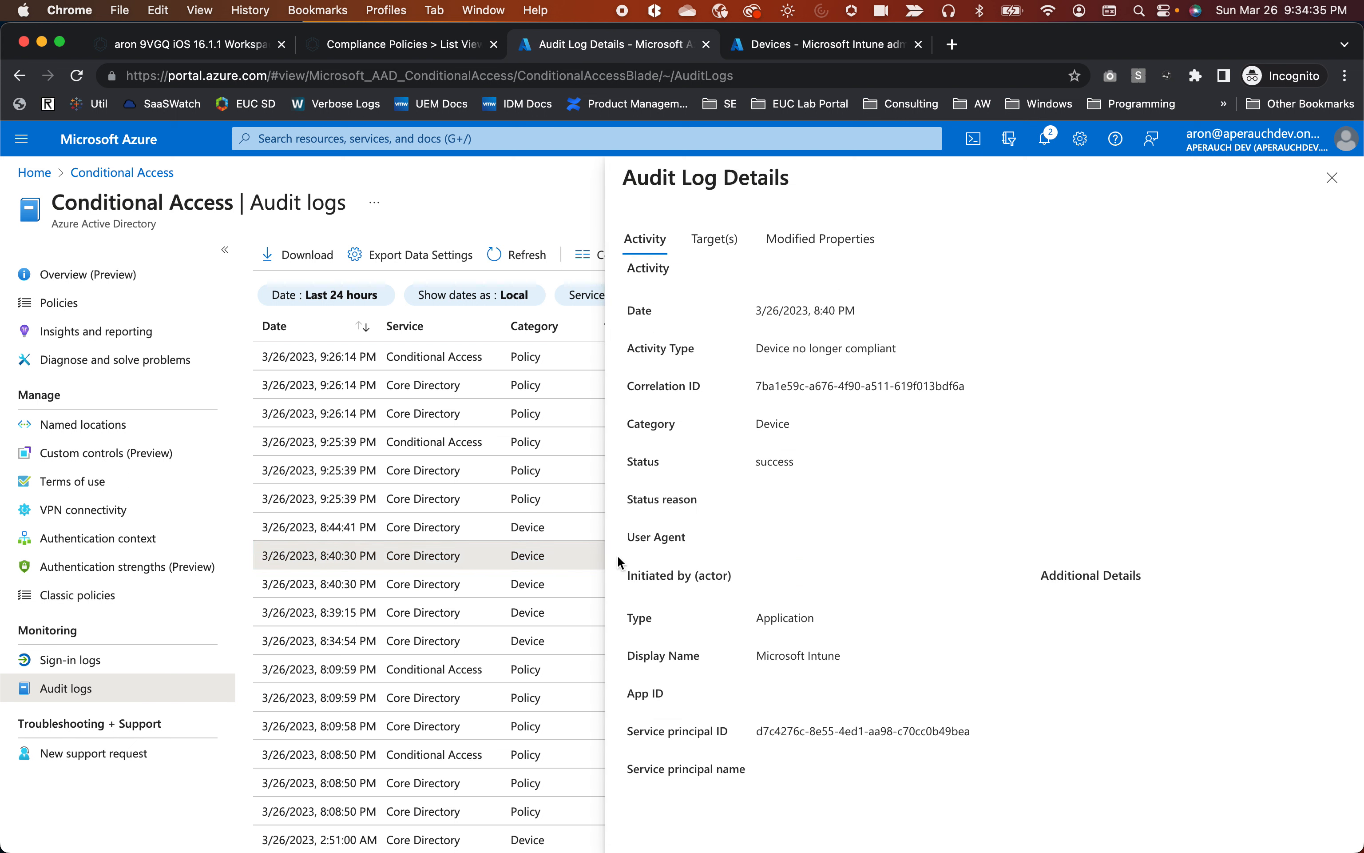
left_click_drag(802, 464, 651, 472)
left_click_drag(749, 346, 1003, 349)
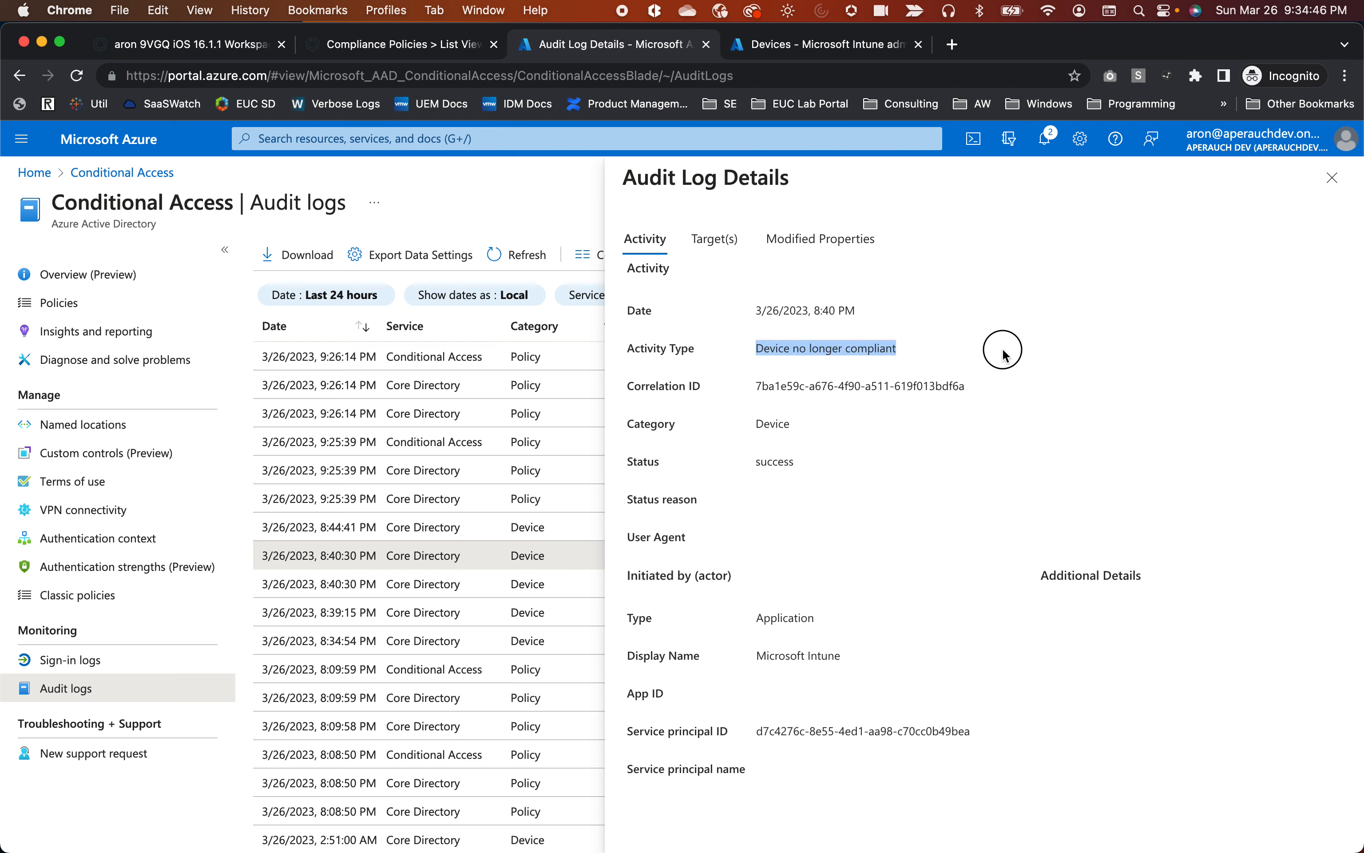
left_click(791, 248)
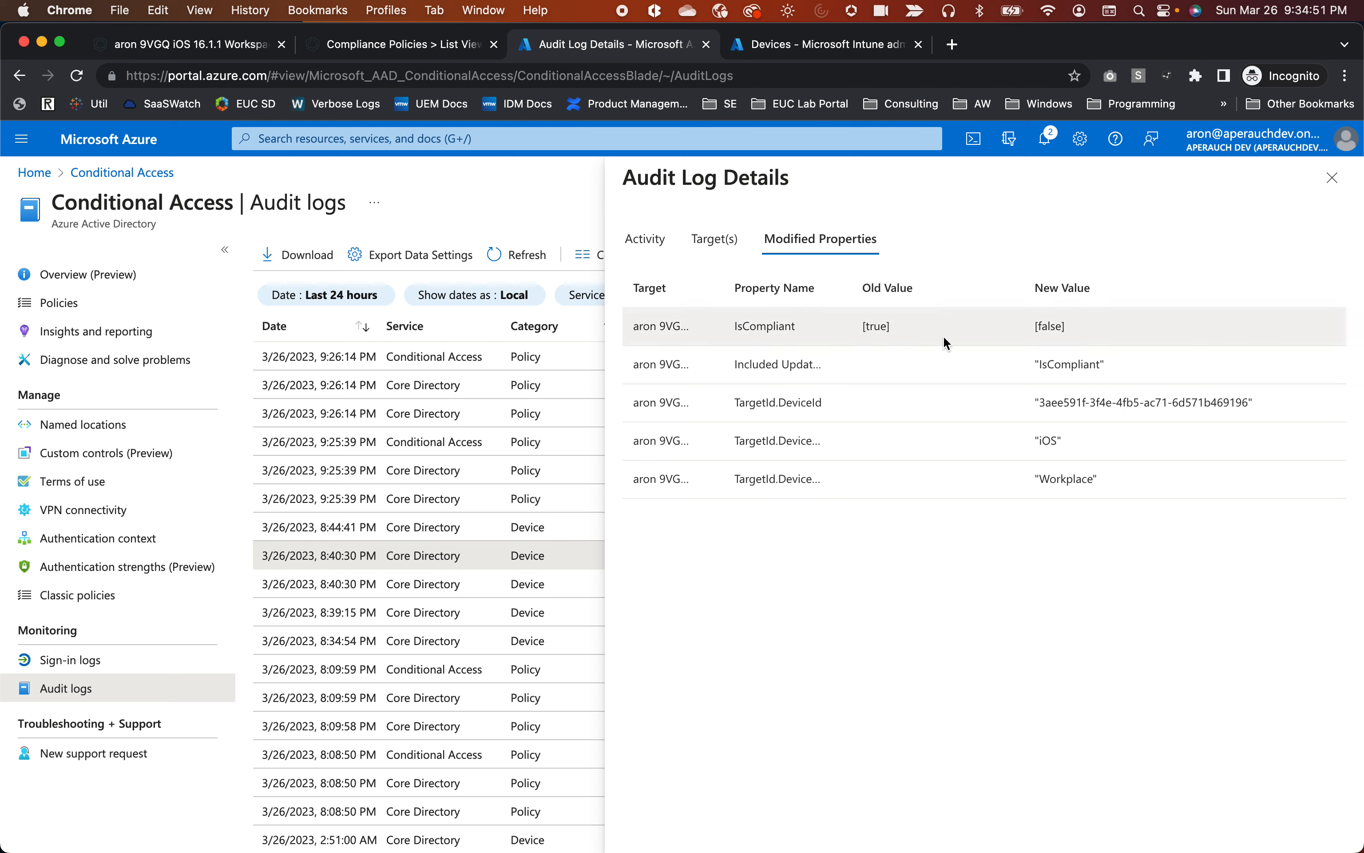
double_click(750, 326)
left_click_drag(1064, 324, 1027, 333)
left_click(1332, 178)
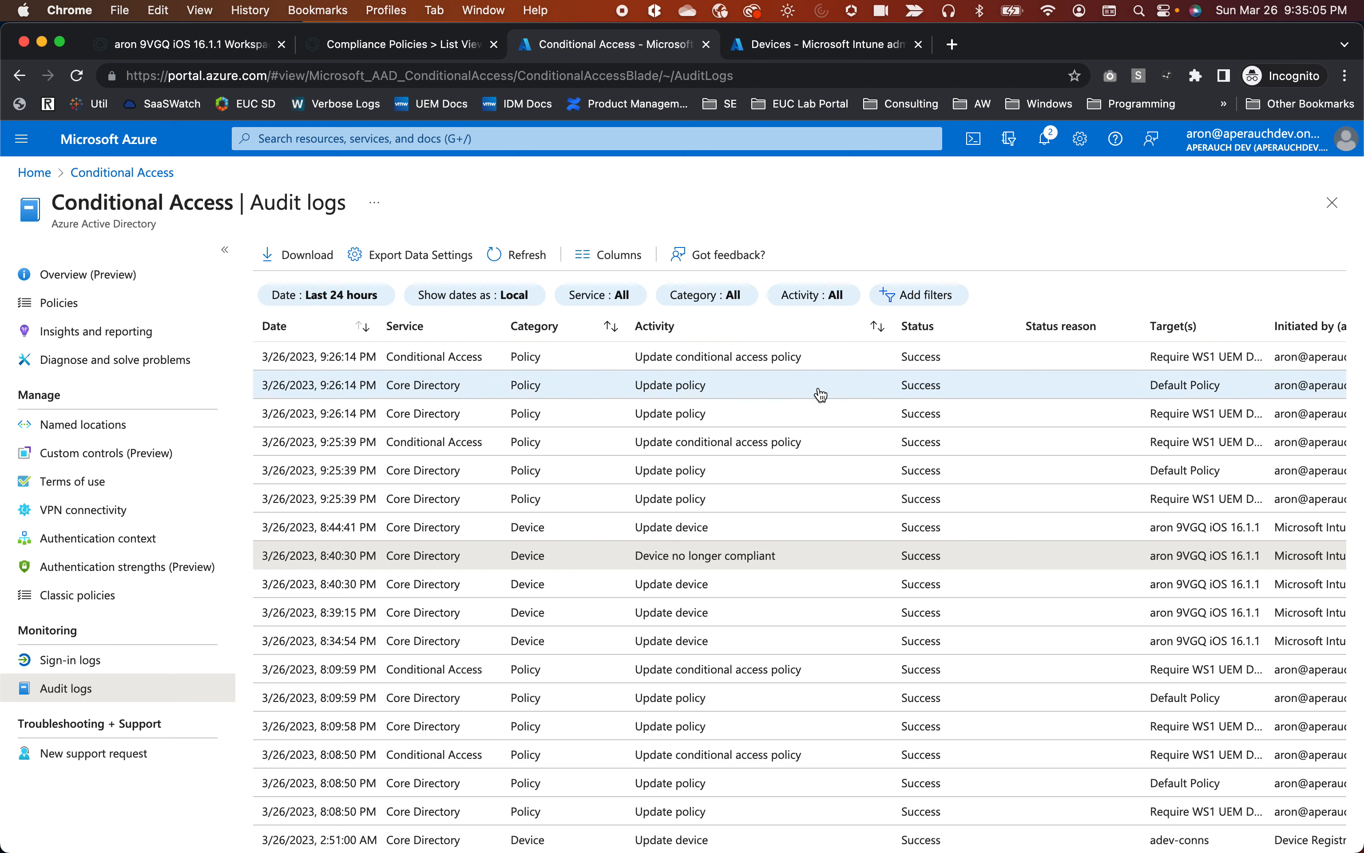
left_click(497, 256)
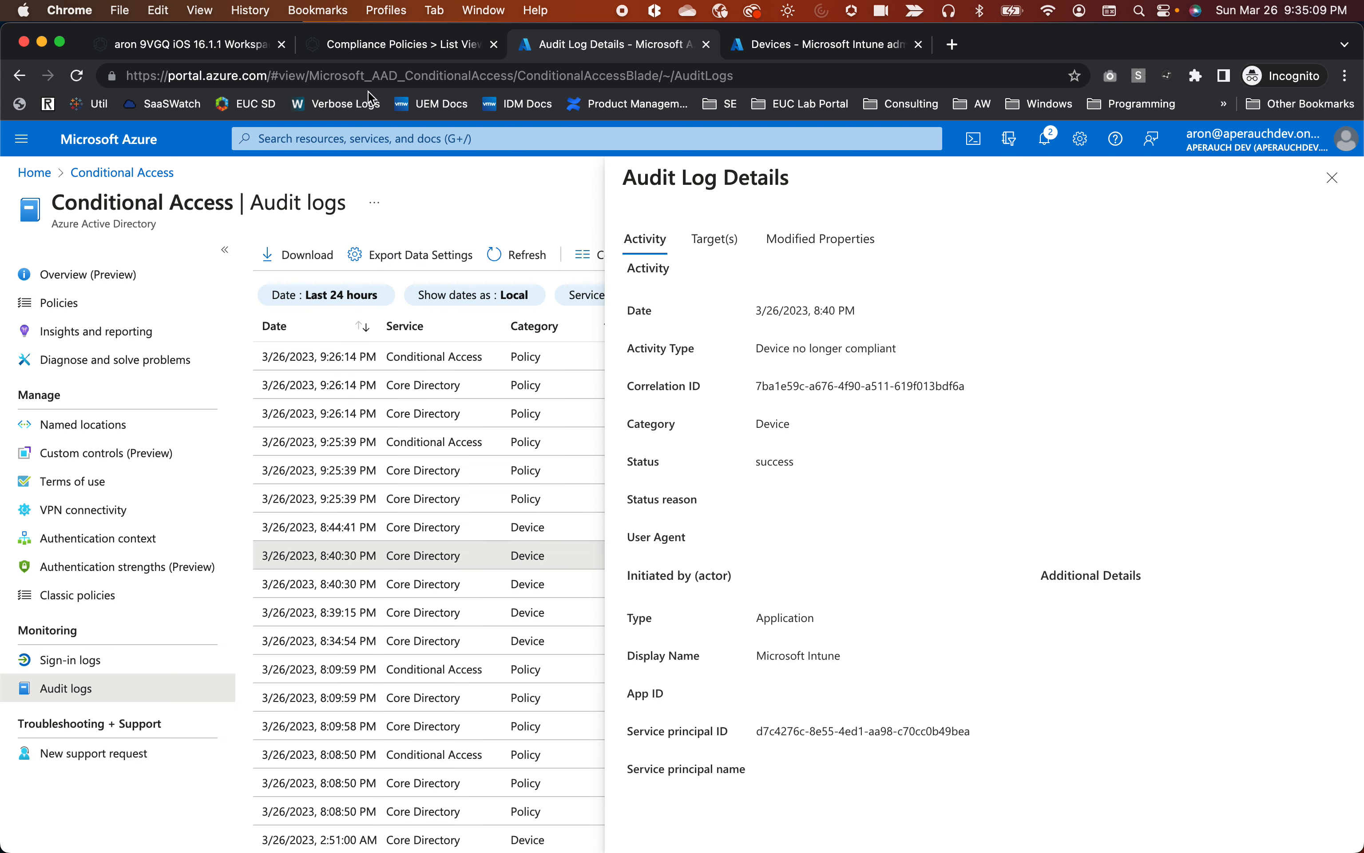
left_click(226, 45)
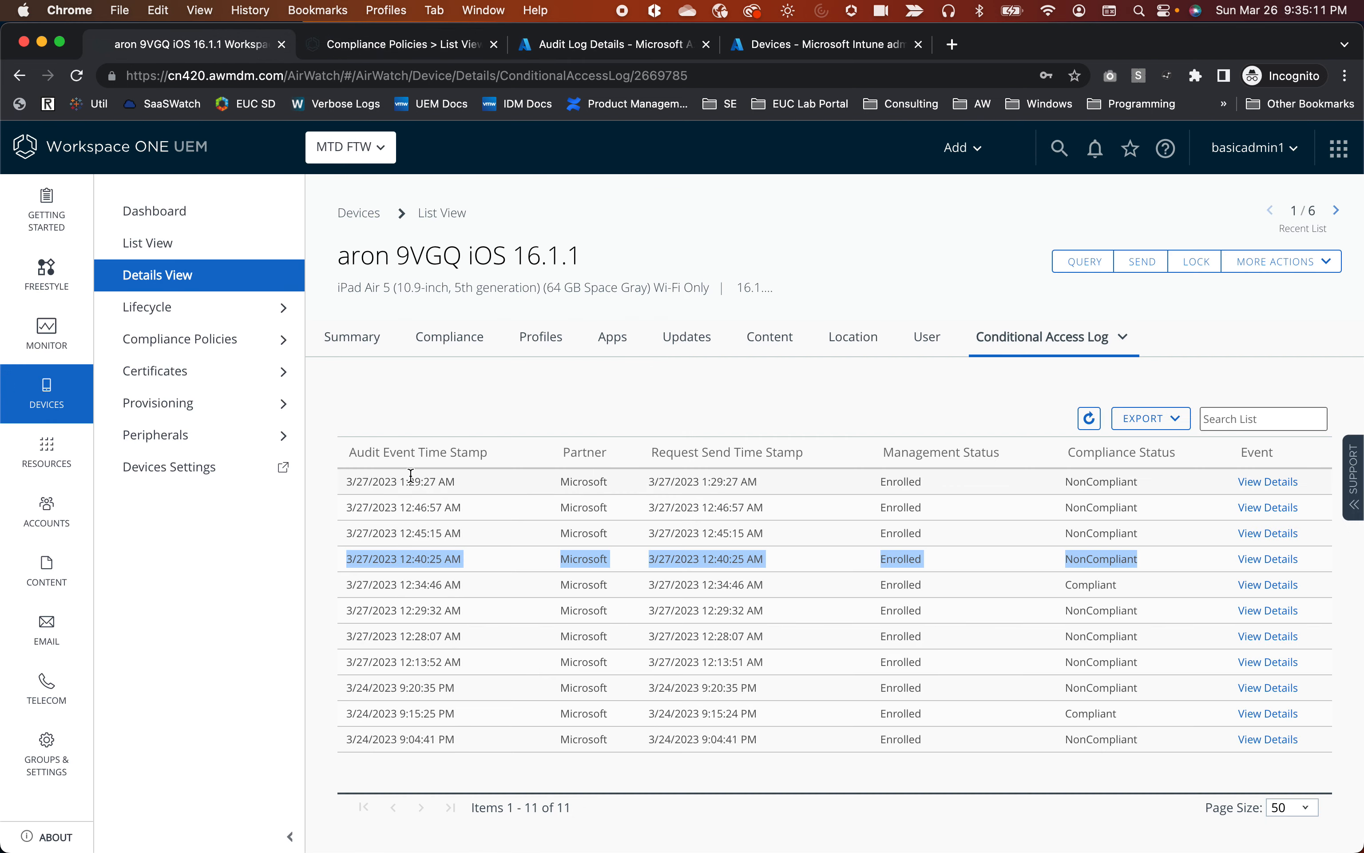
left_click_drag(417, 481, 445, 481)
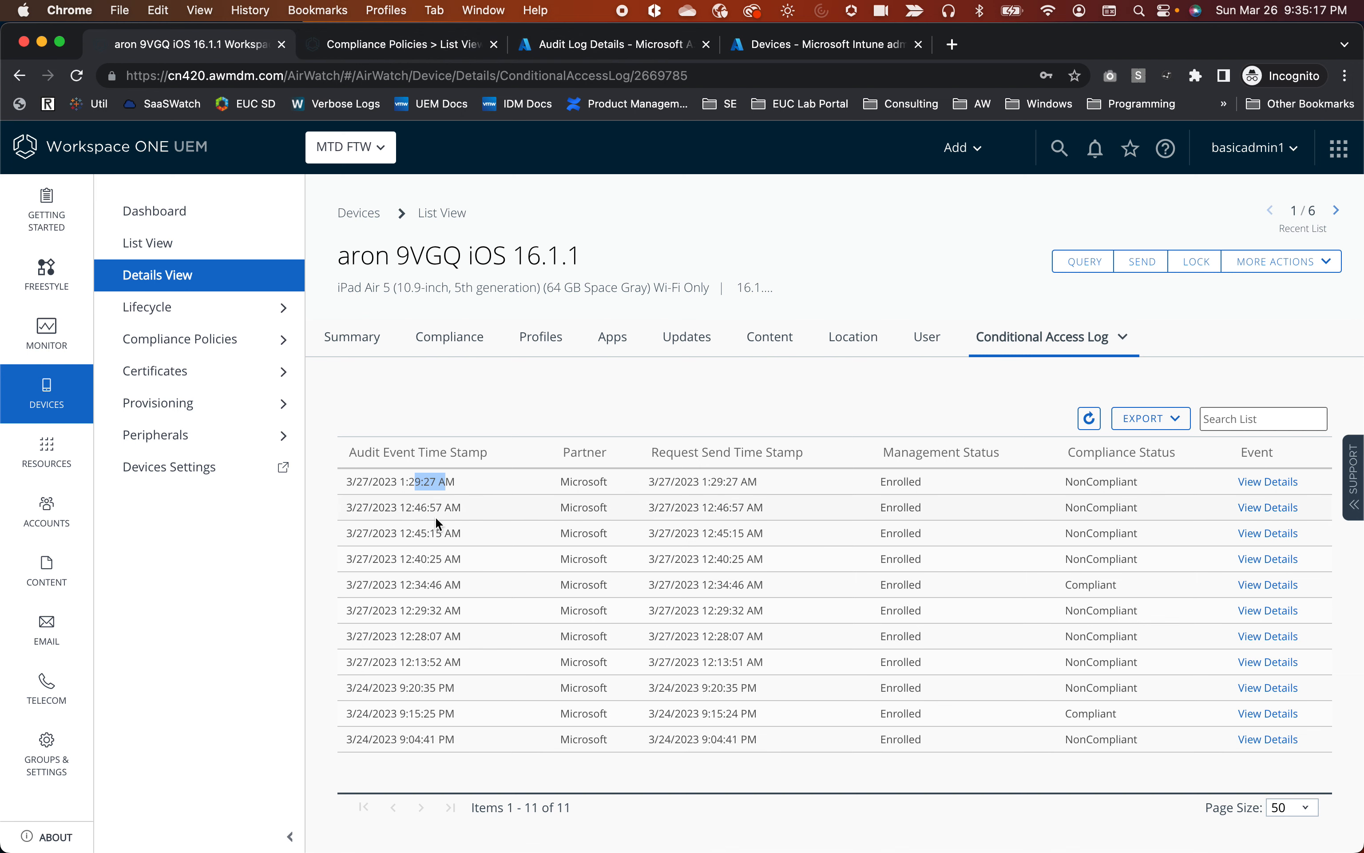
left_click(555, 46)
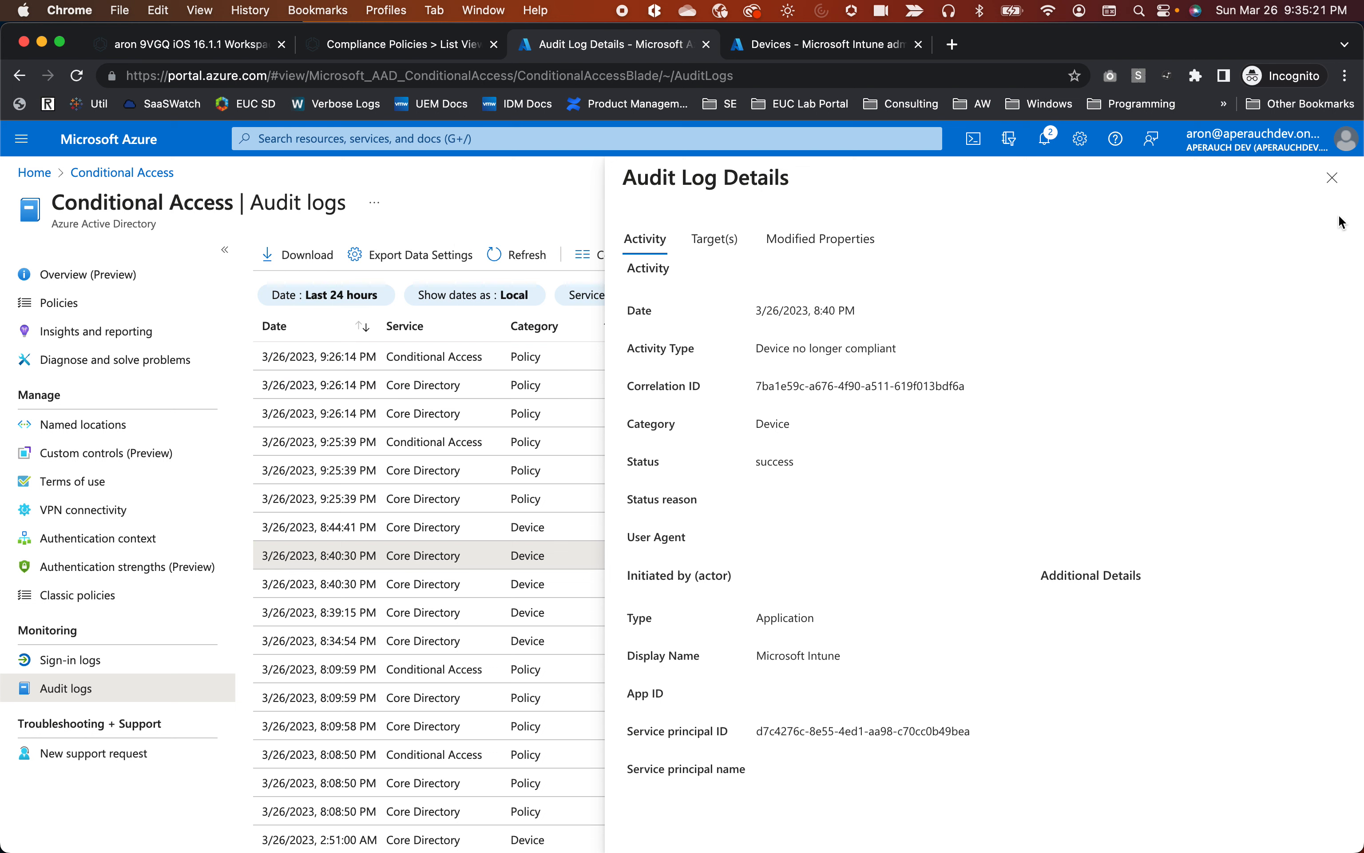
left_click(1332, 177)
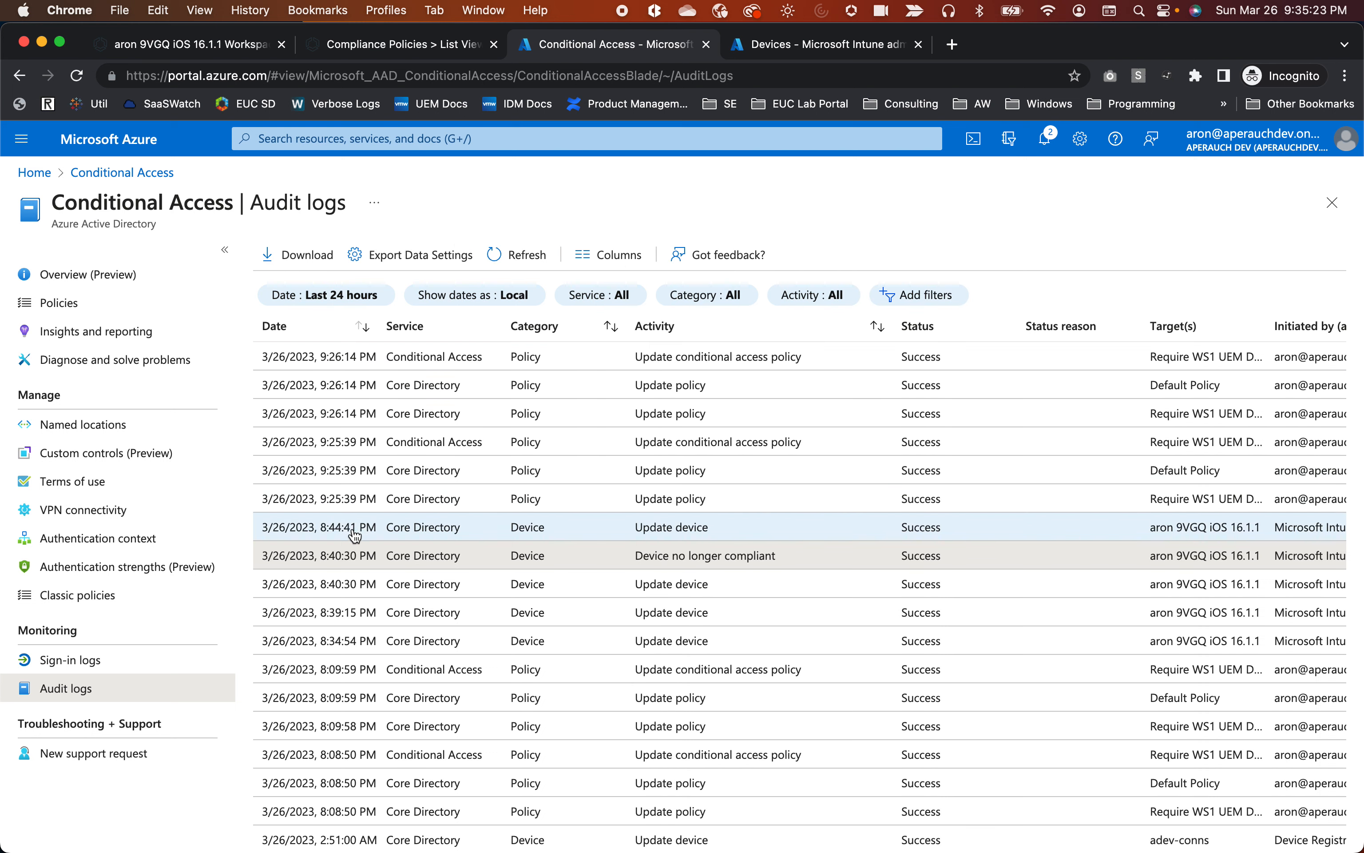
scroll(332, 446, "right", 1)
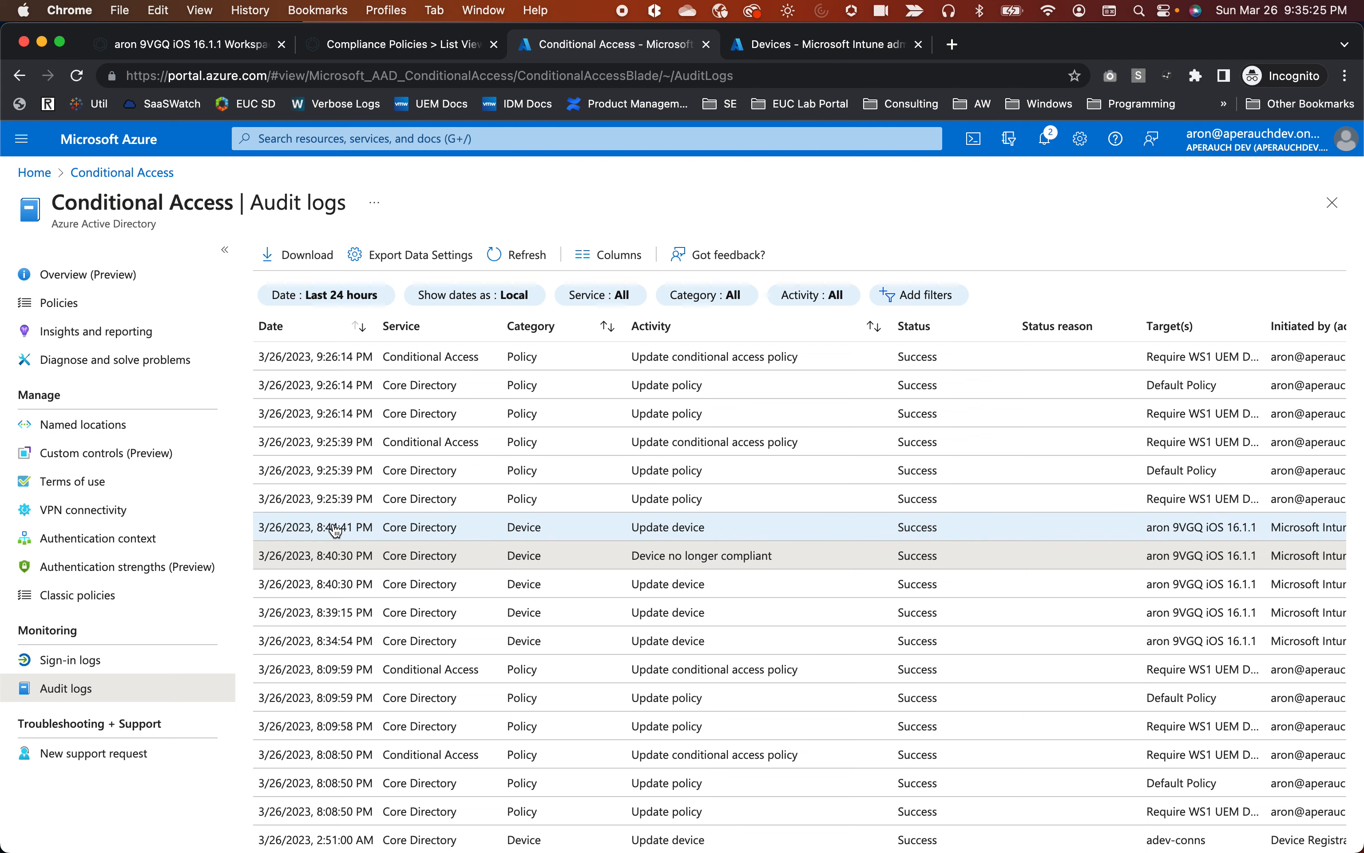
scroll(335, 528, "left", 1)
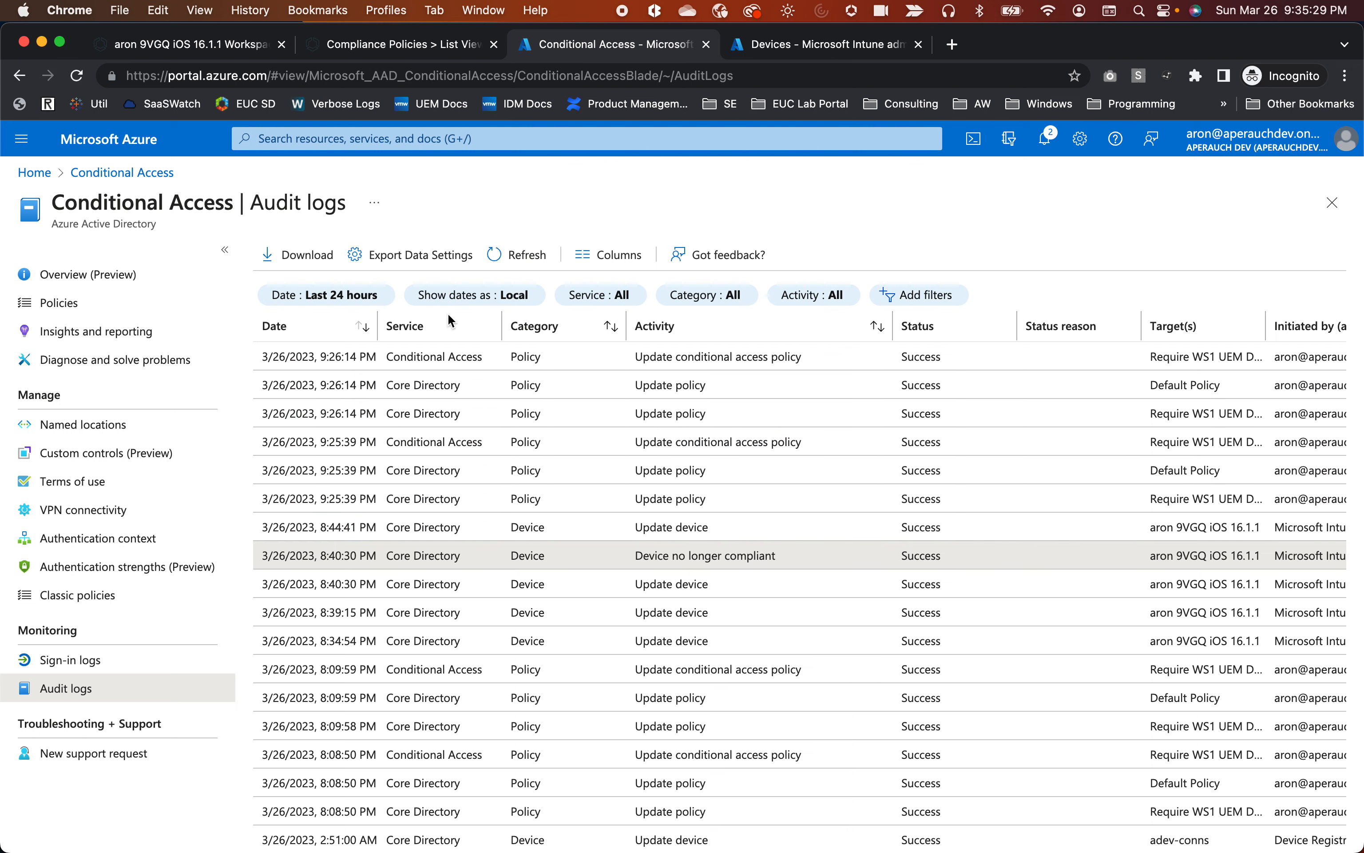
Open Conditional Access sign-in logs, widen the Application column, and scroll through the Outlook, Edge, OneDrive, Teams failures.
left_click(62, 671)
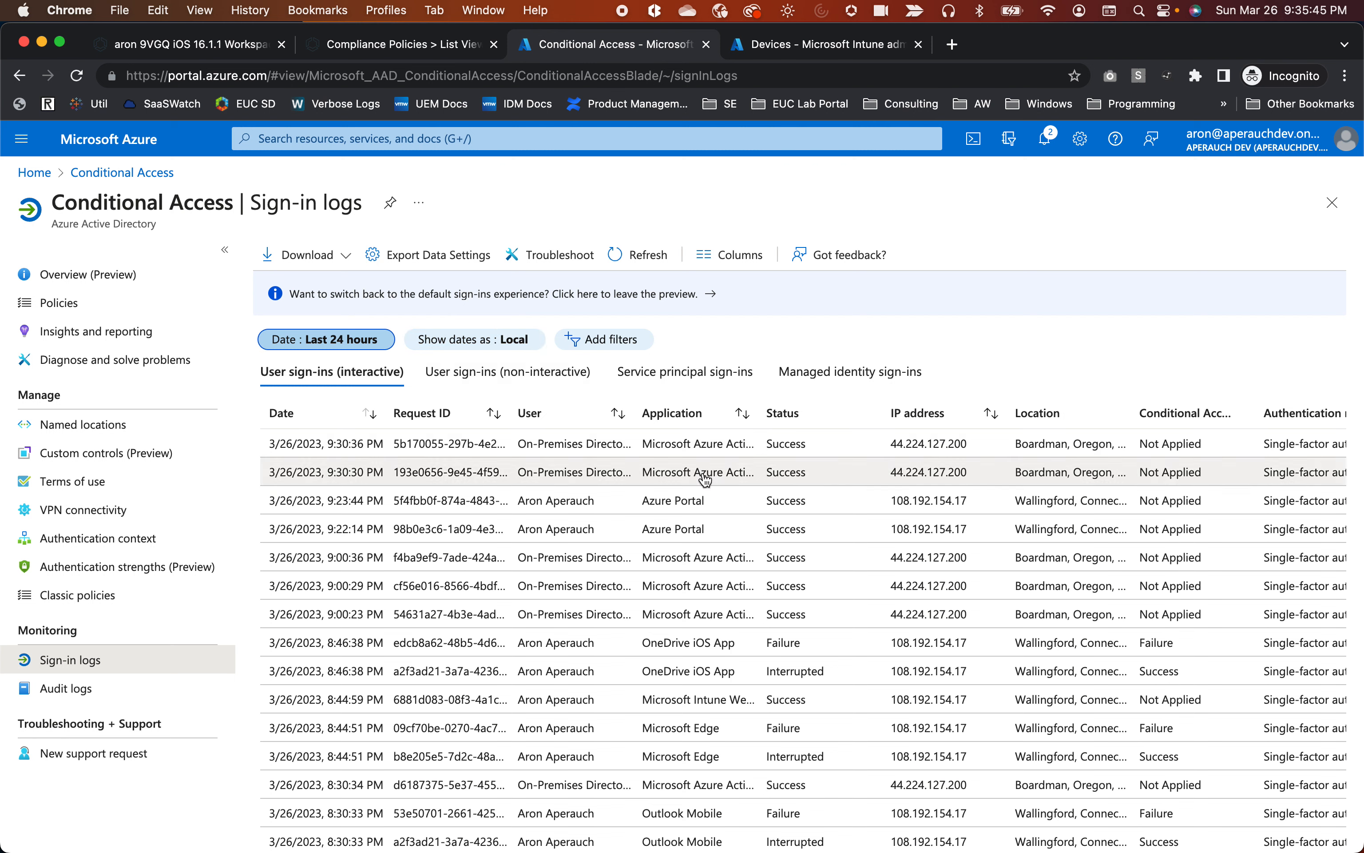
scroll(689, 503, "down", 5)
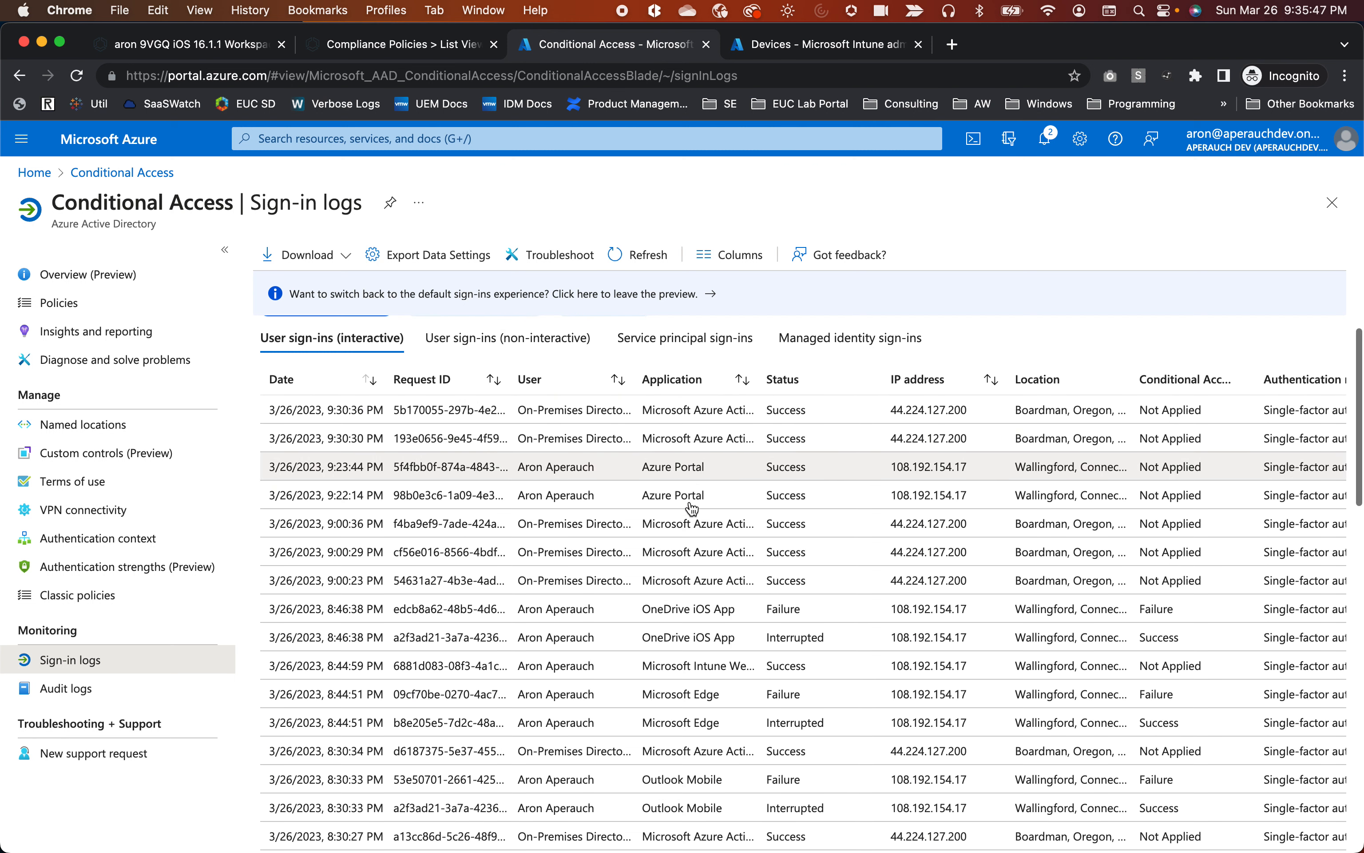
scroll(692, 508, "down", 8)
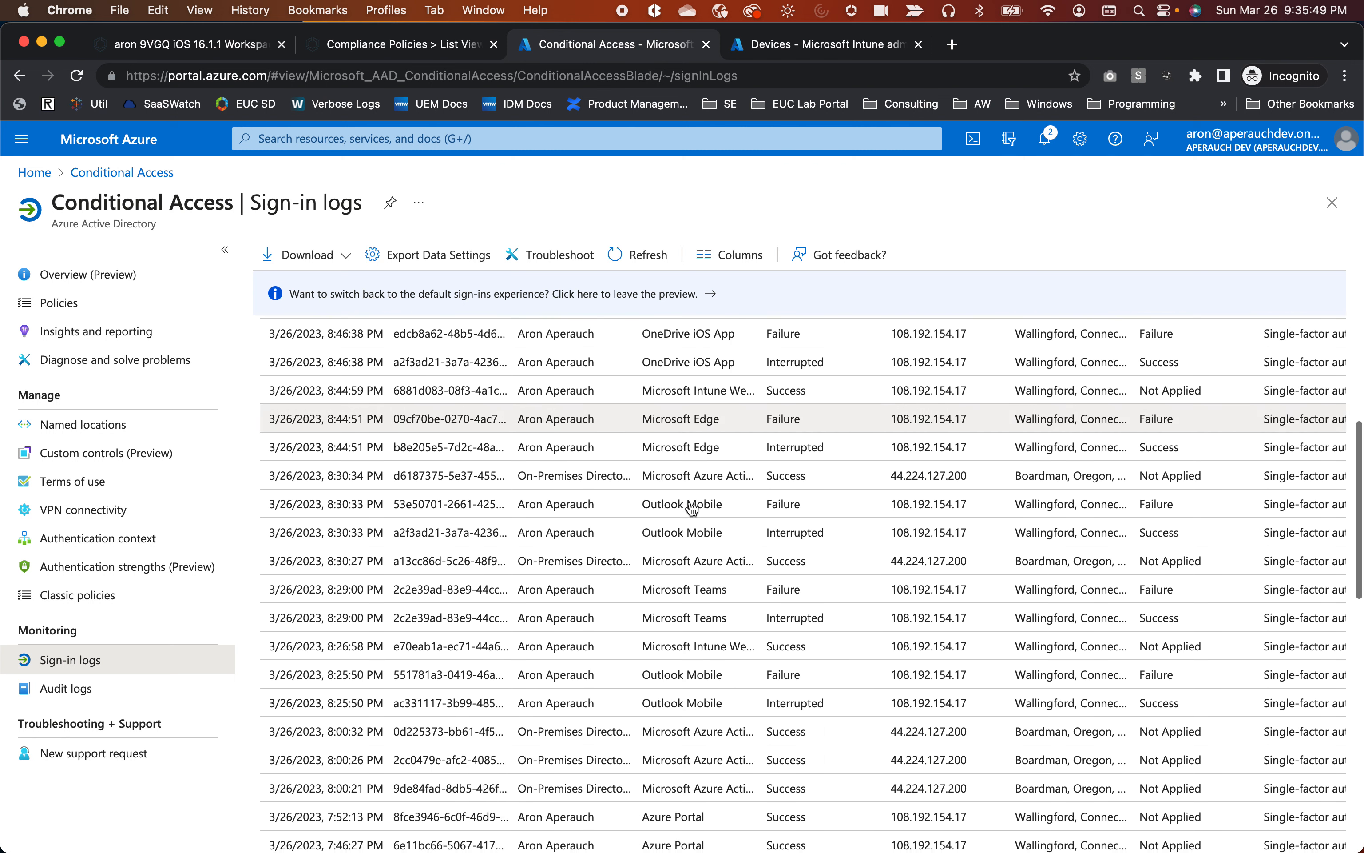
scroll(634, 473, "up", 15)
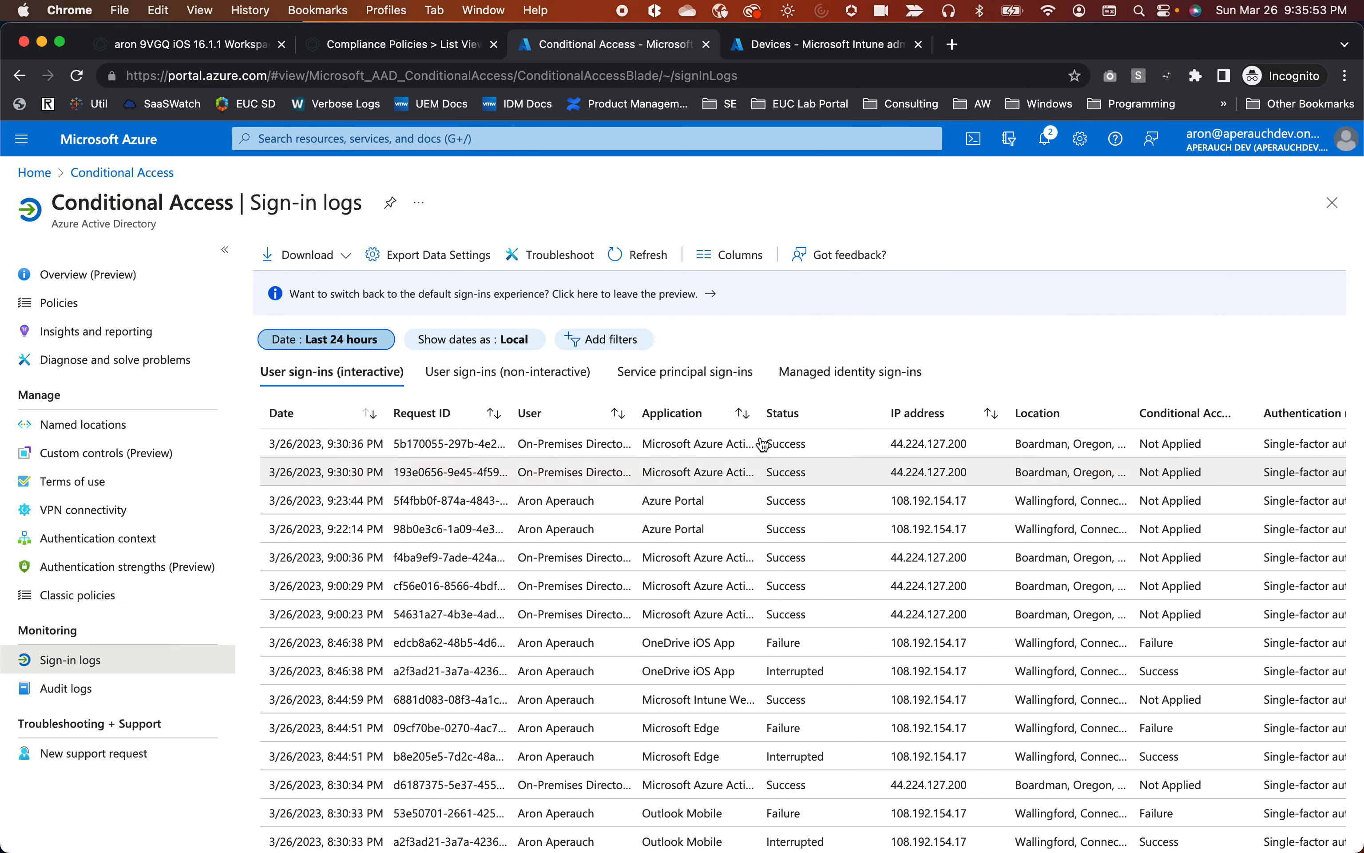
left_click_drag(759, 413, 864, 407)
scroll(712, 562, "down", 4)
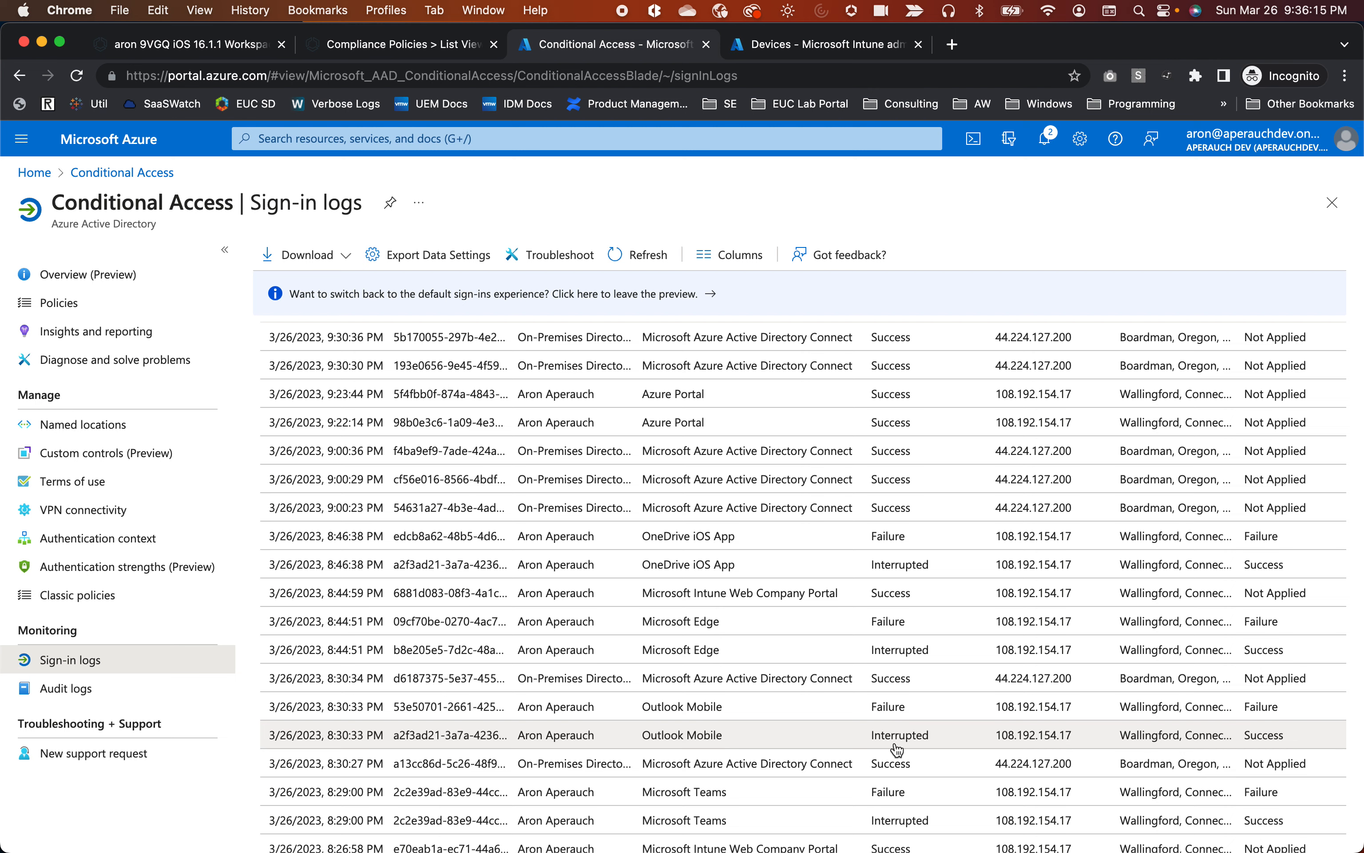
scroll(896, 748, "right", 2)
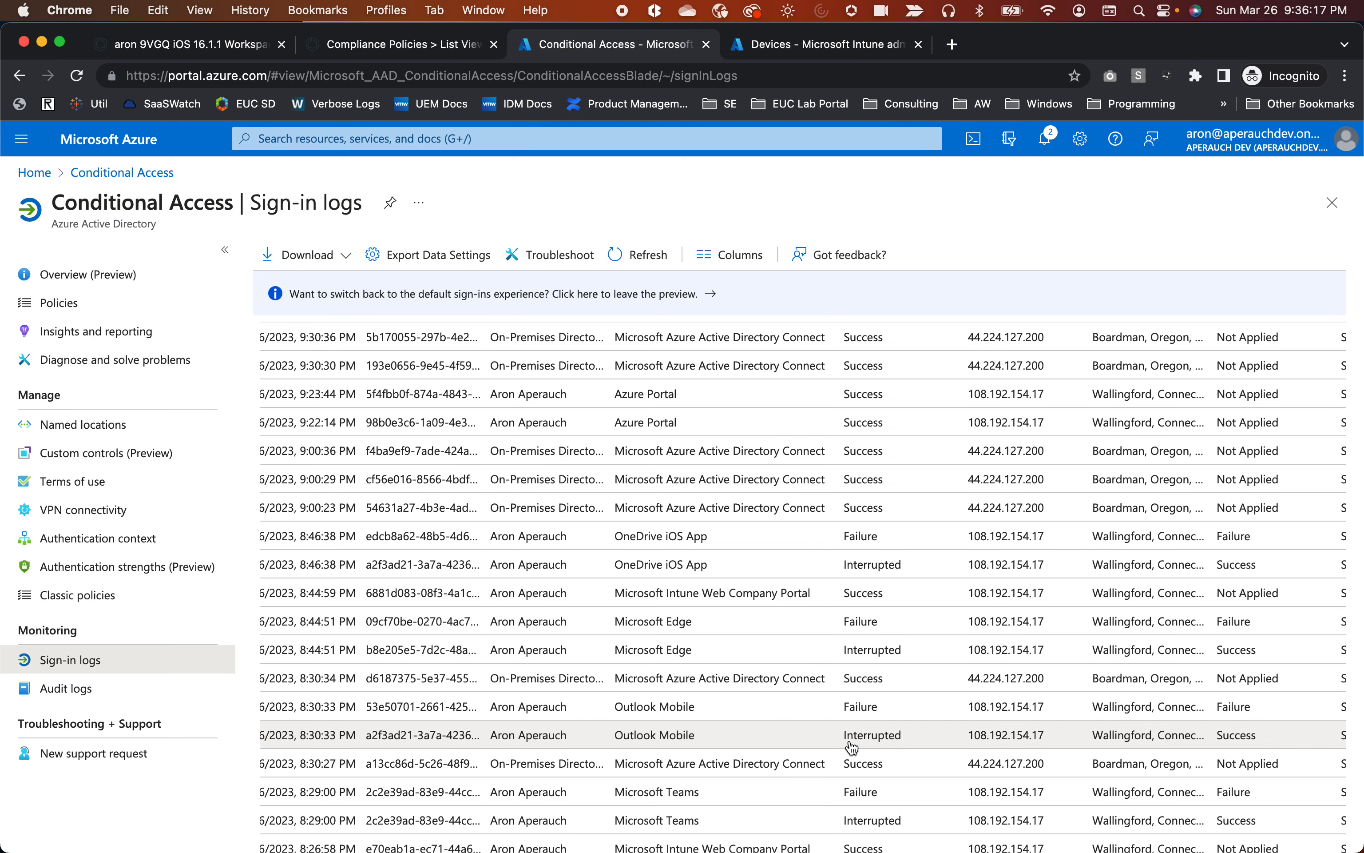
scroll(851, 747, "right", 1)
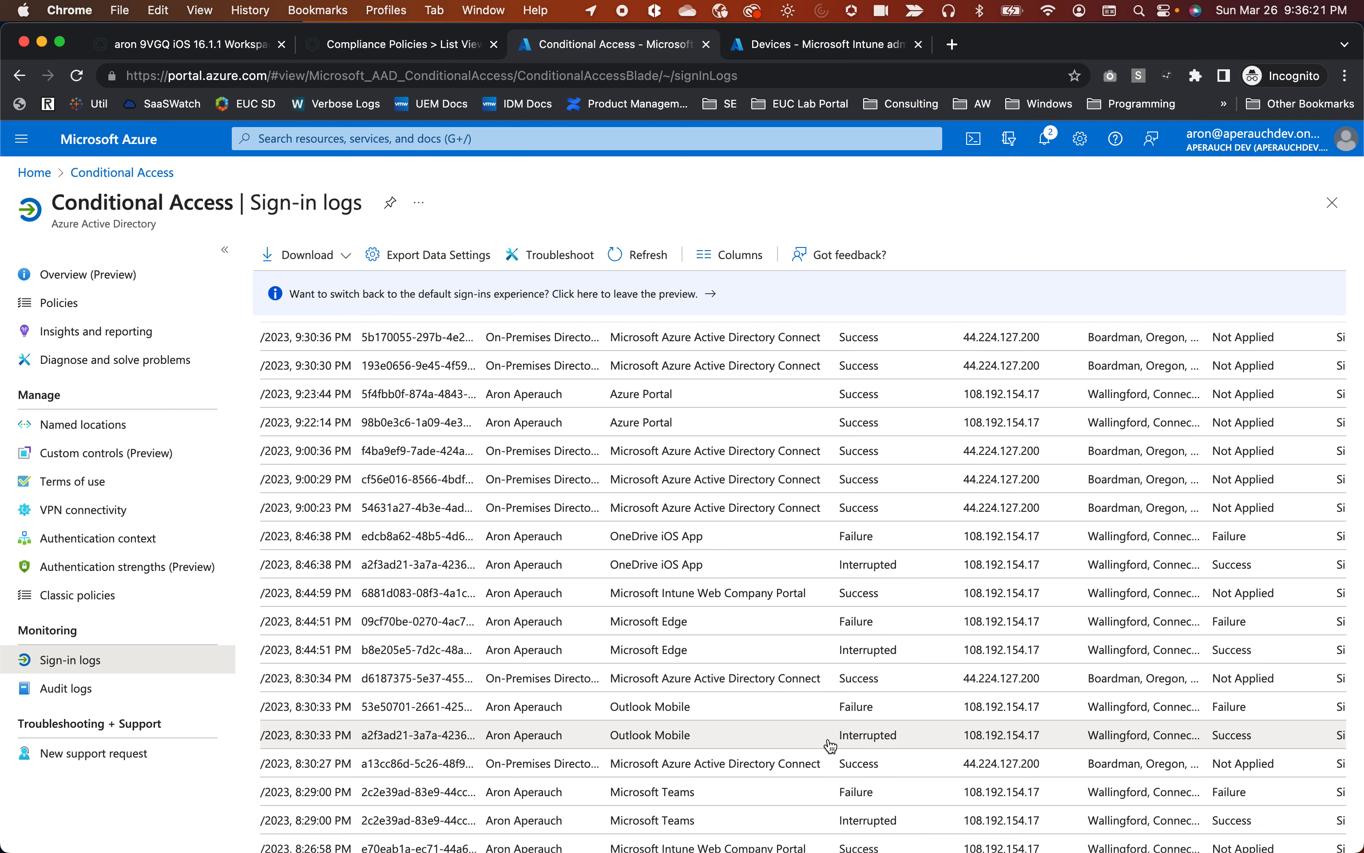
scroll(896, 744, "right", 1)
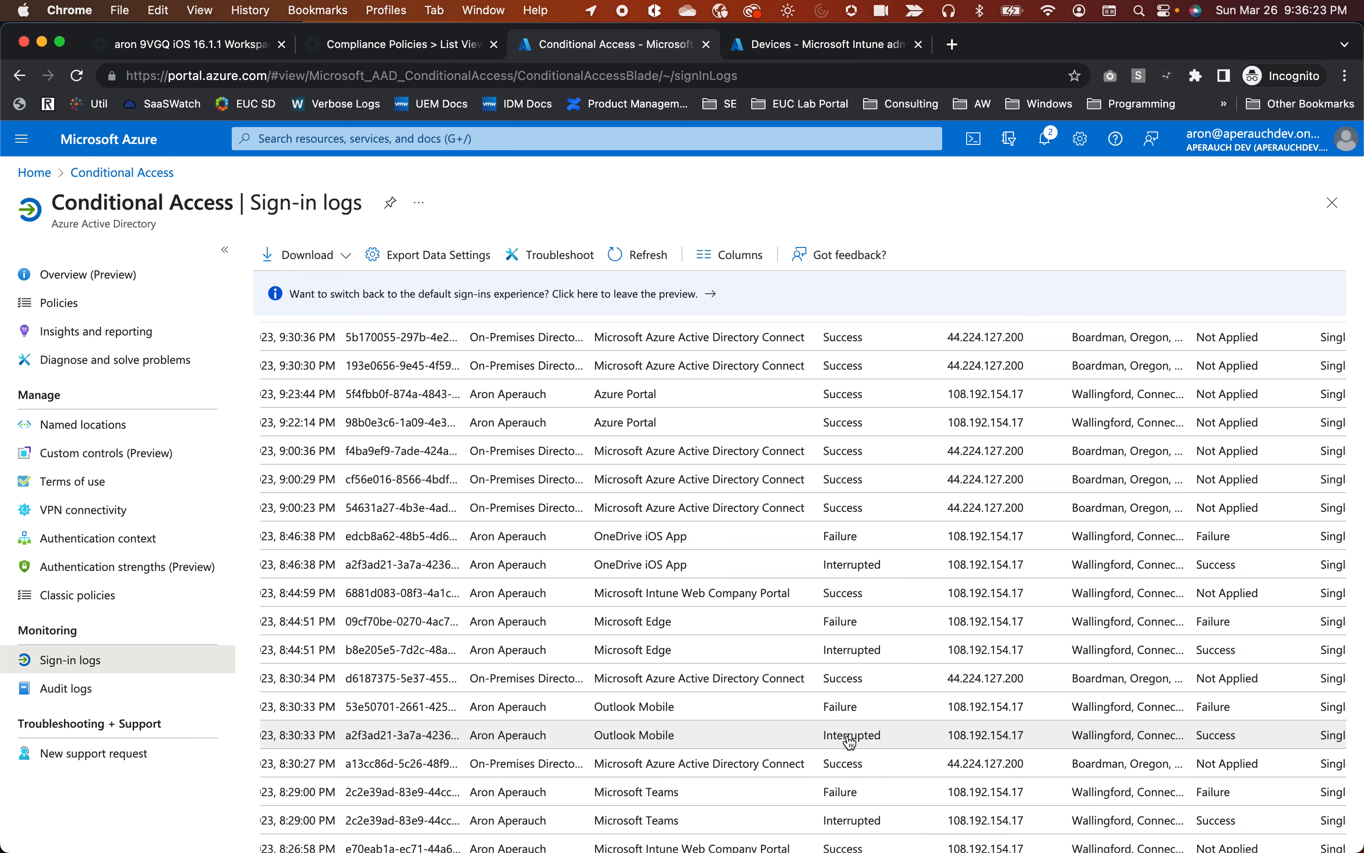
scroll(853, 743, "right", 2)
scroll(840, 746, "right", 5)
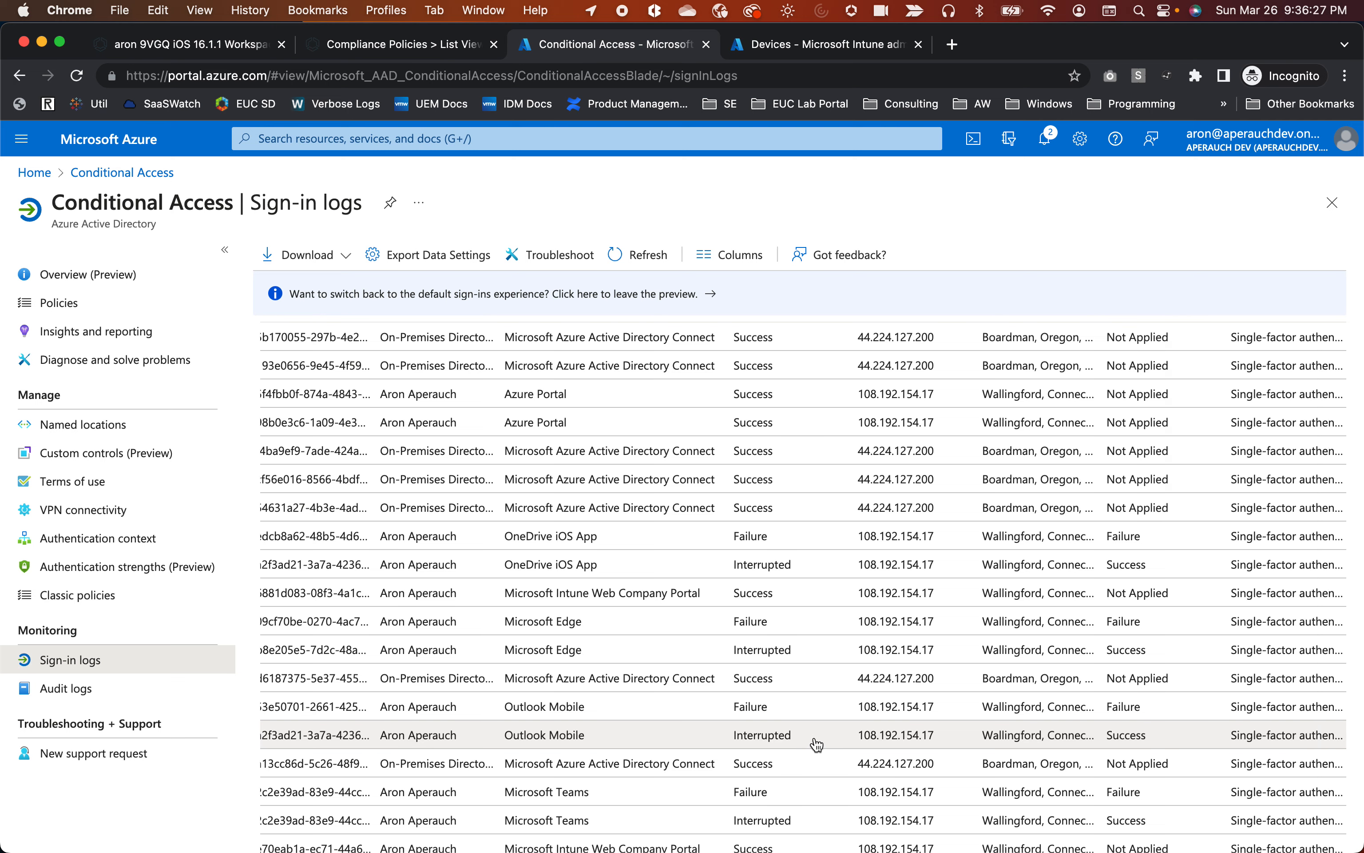
scroll(761, 738, "left", 2)
scroll(761, 738, "left", 10)
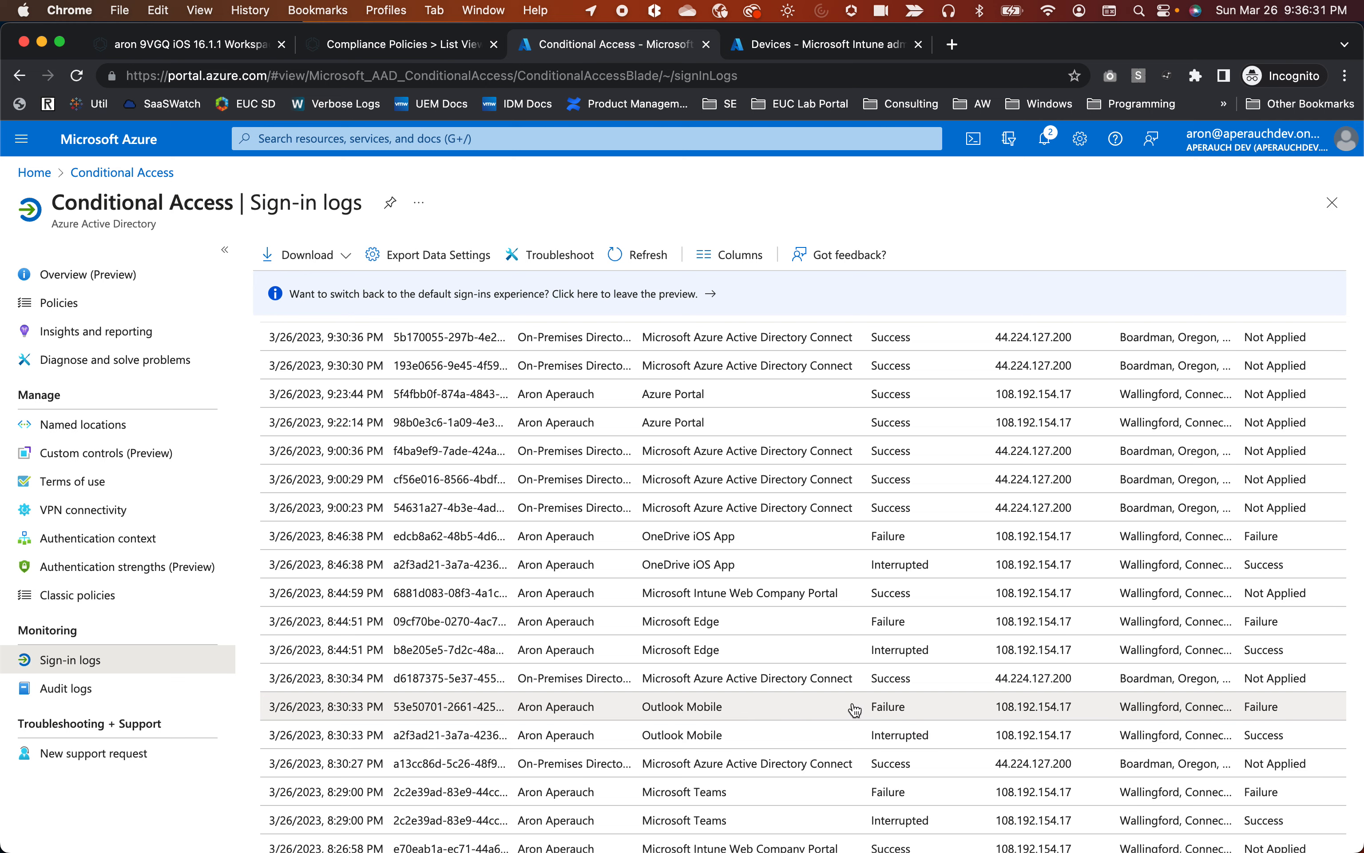
Open the 8:30:33 PM Outlook Mobile failure and highlight its error code 530002.
left_click(855, 712)
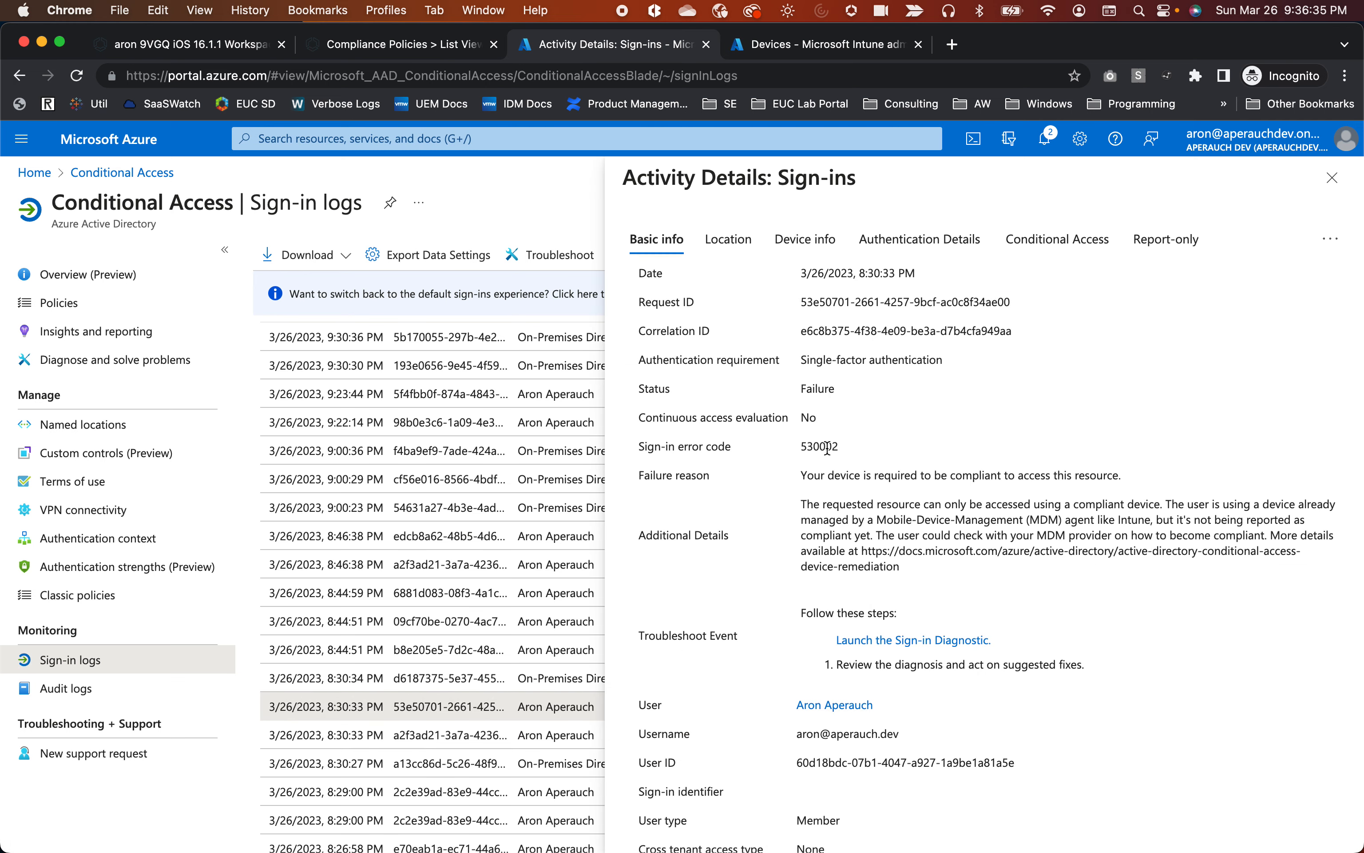
left_click_drag(839, 449, 614, 447)
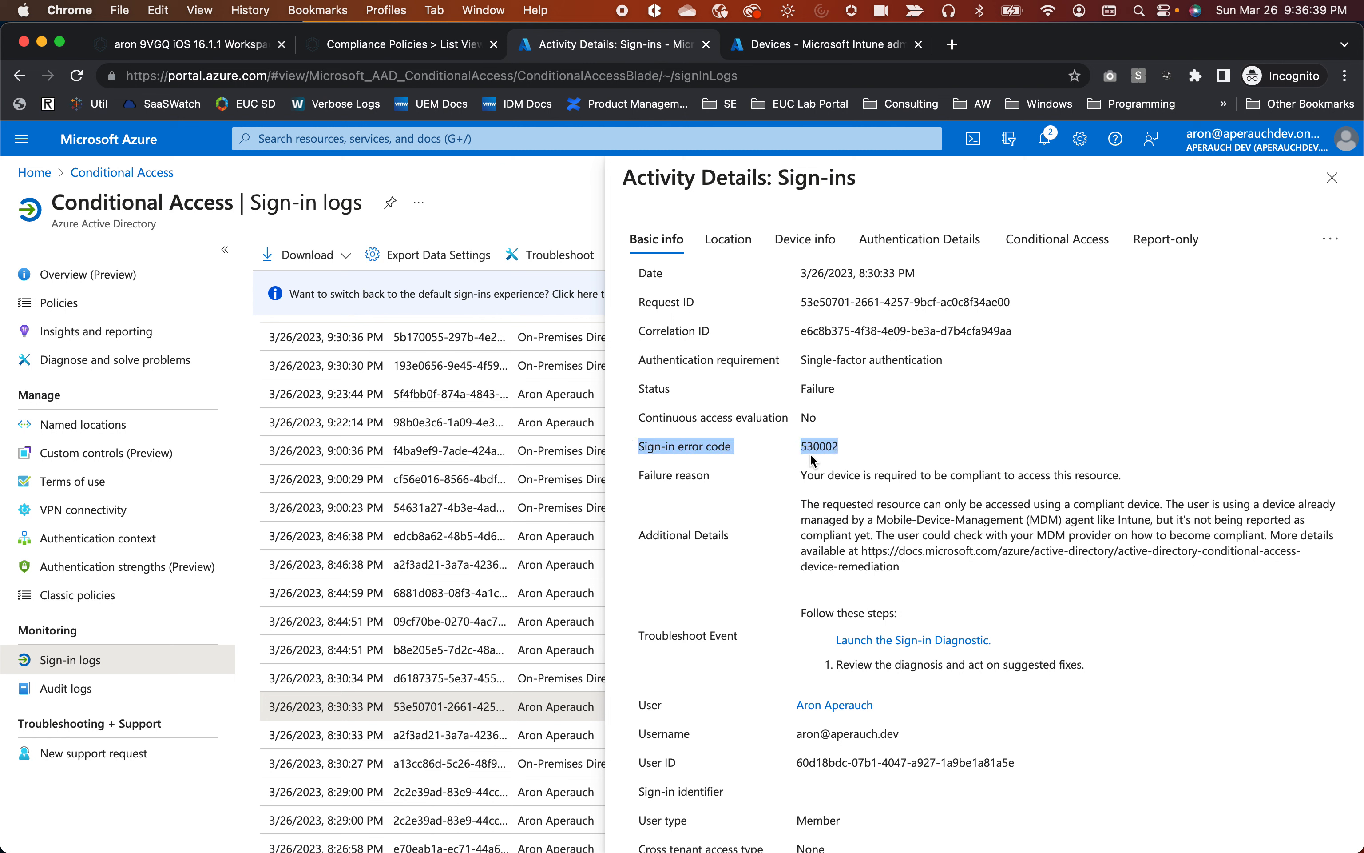
left_click(842, 450)
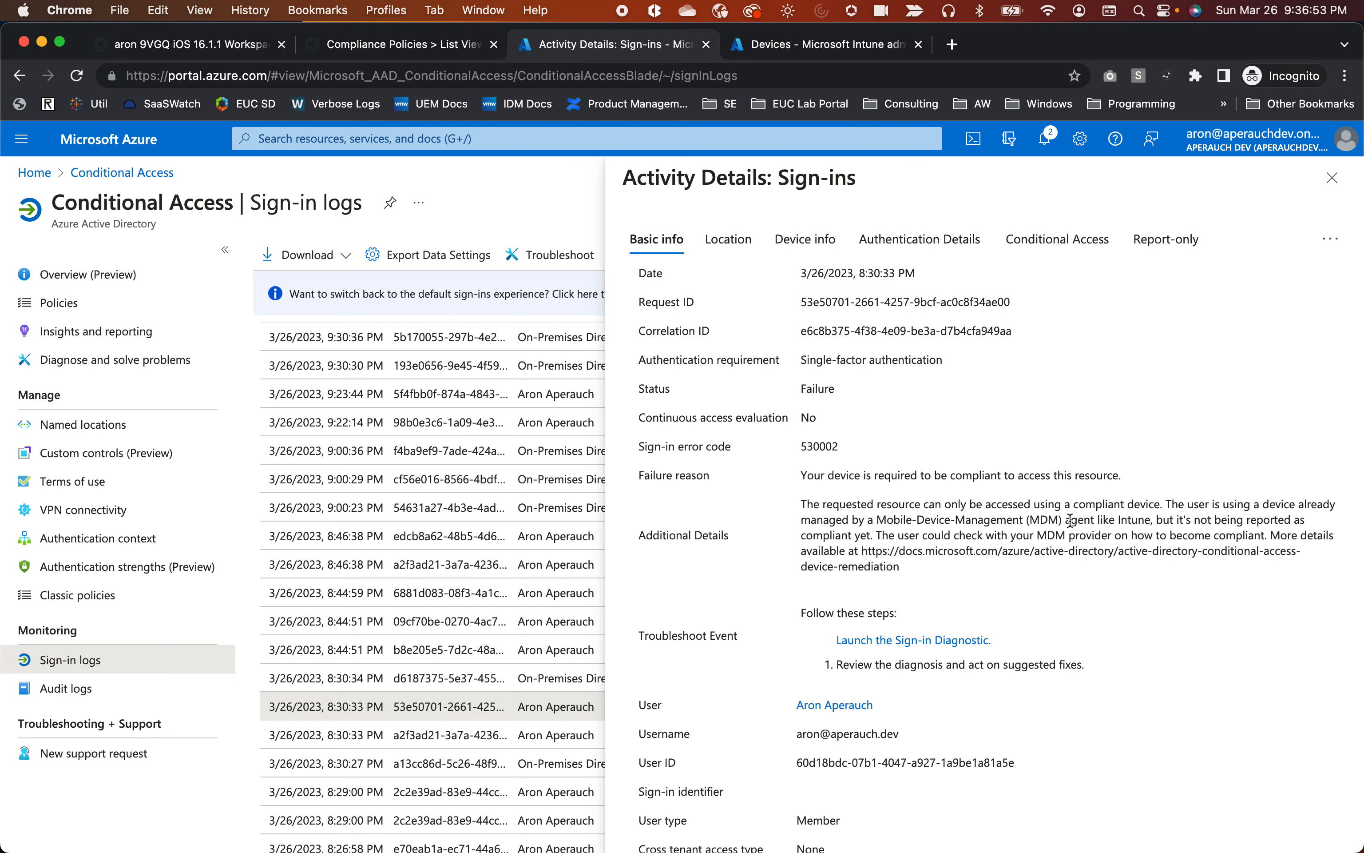
Review the Basic info fields, noting the incoming token type Primary refresh token.
scroll(1184, 679, "down", 1)
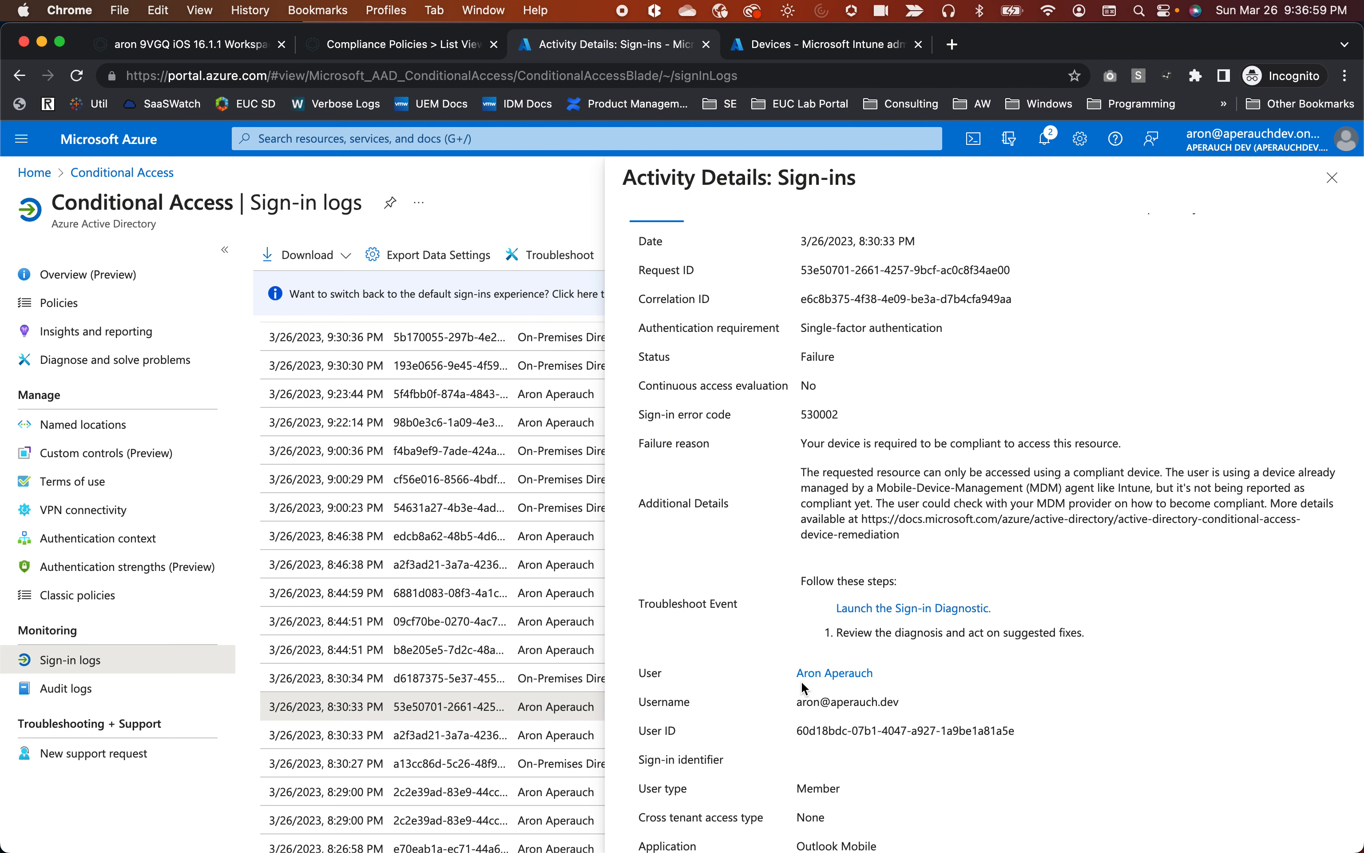
scroll(805, 688, "down", 1)
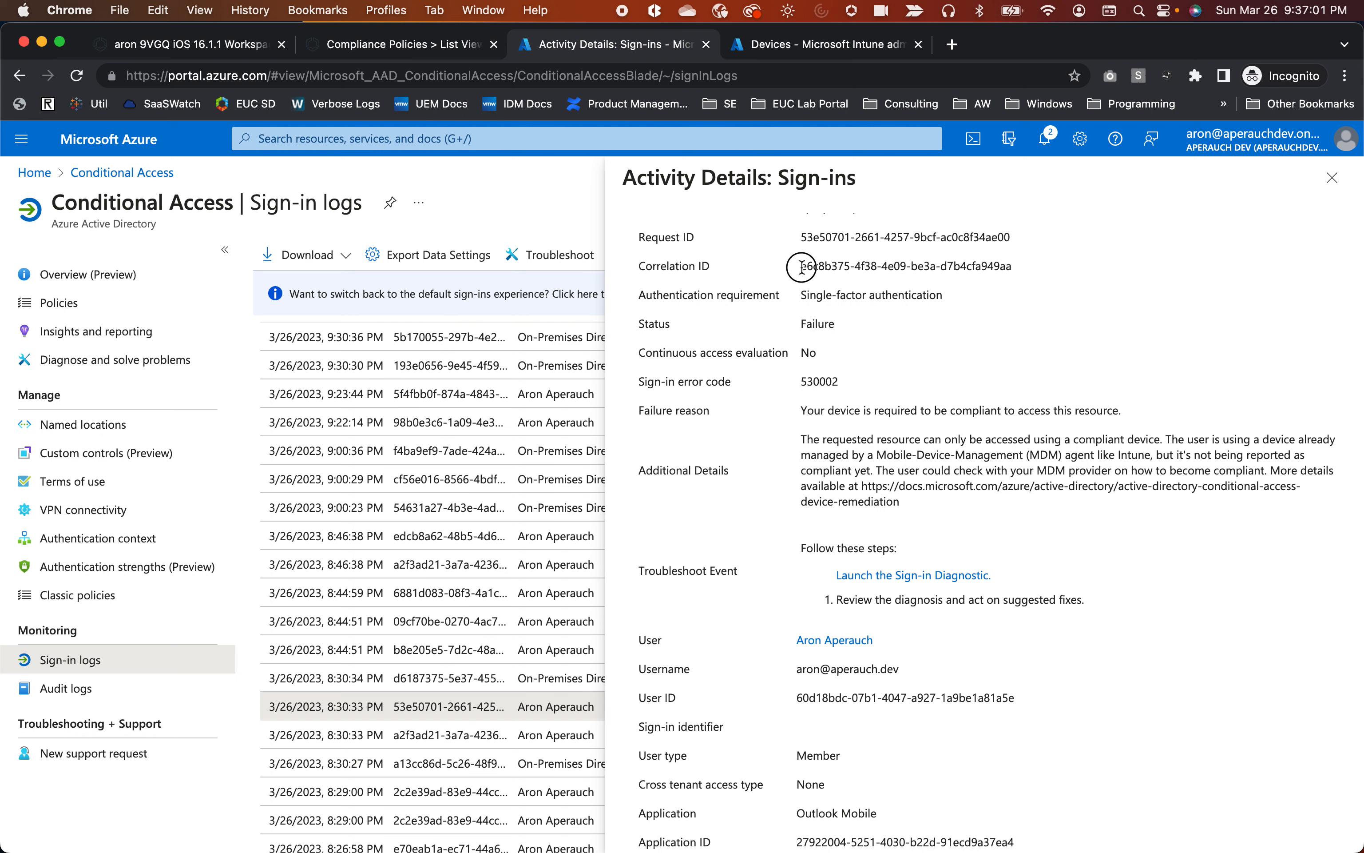
left_click_drag(802, 267, 1014, 265)
scroll(986, 389, "down", 3)
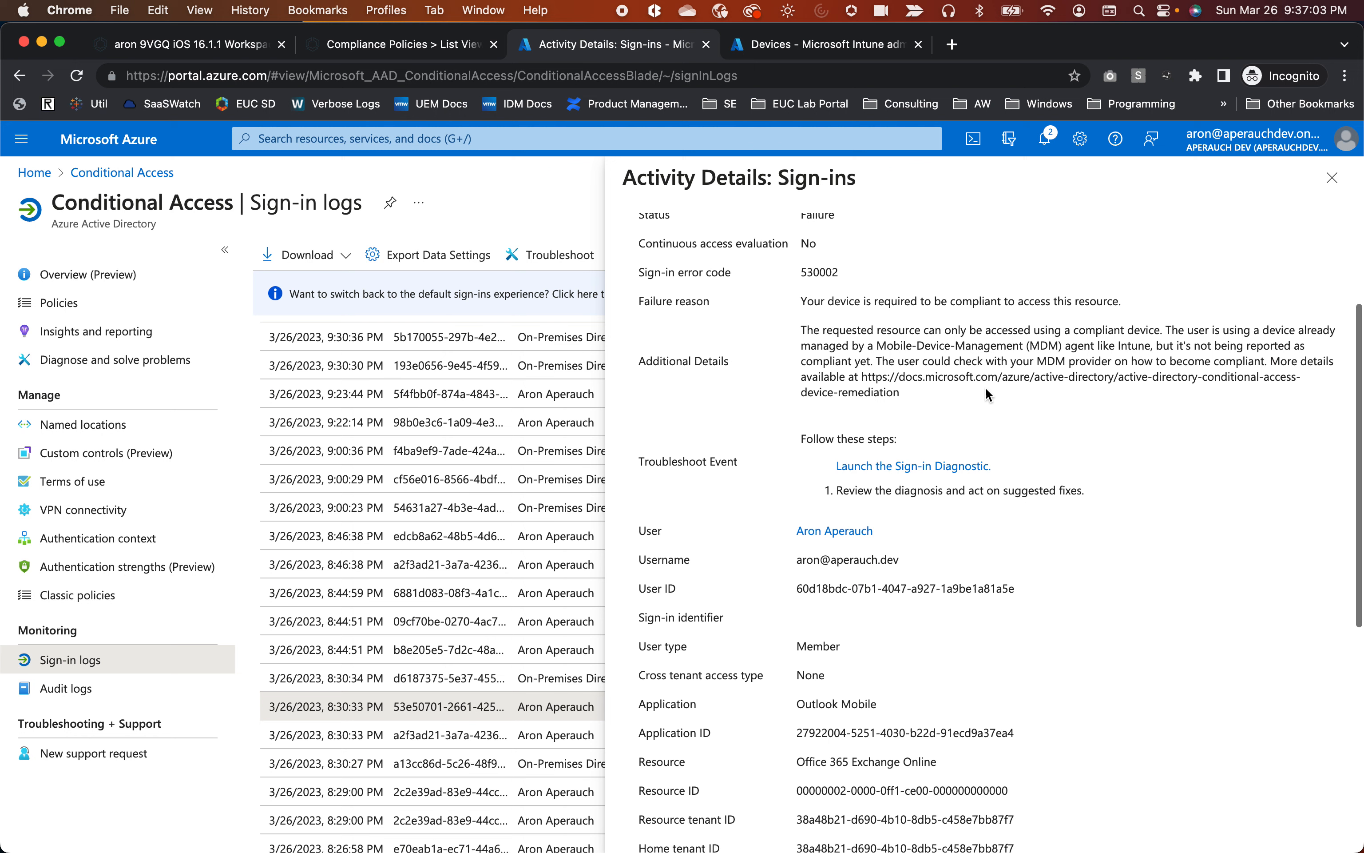
scroll(986, 389, "down", 7)
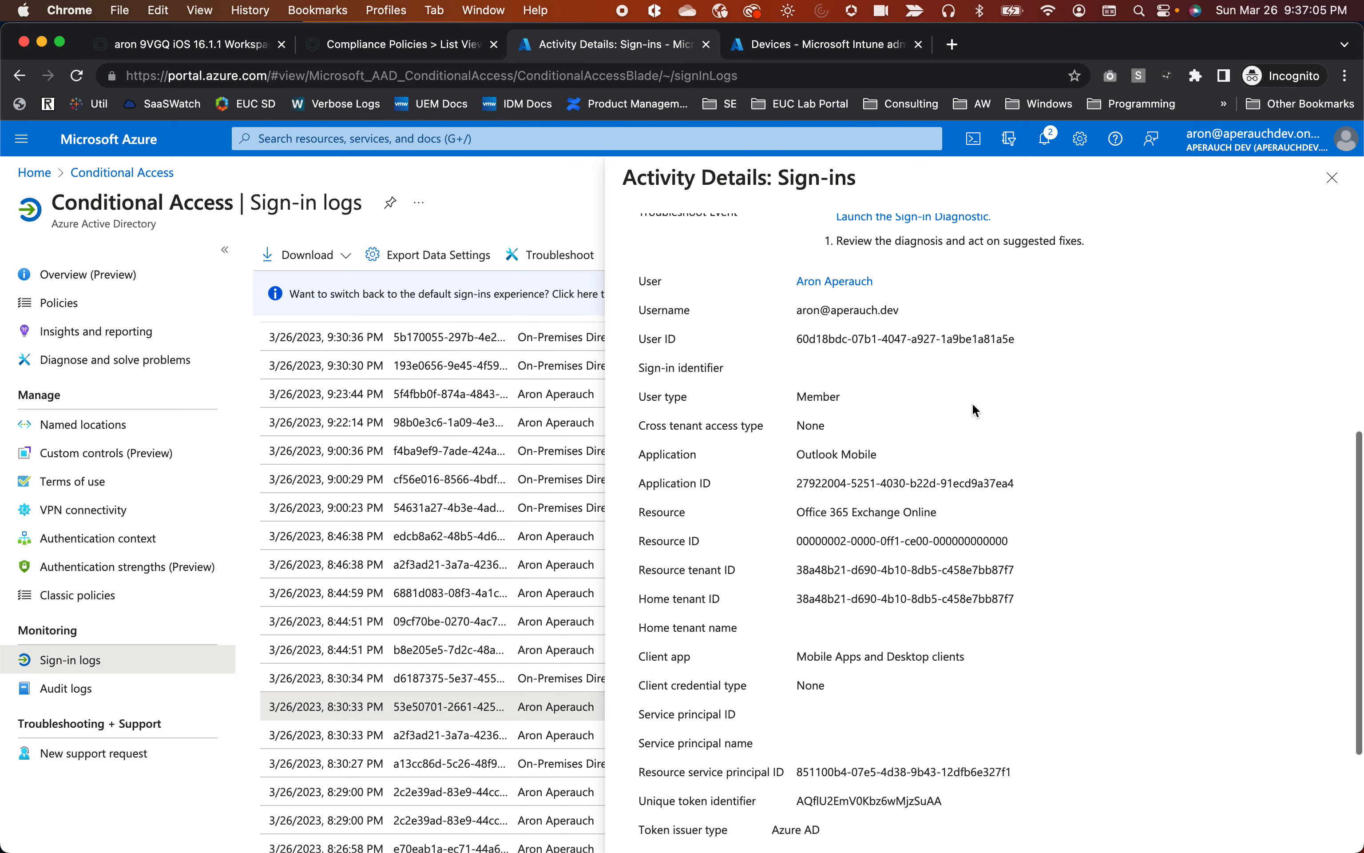
scroll(967, 420, "down", 2)
left_click_drag(943, 450, 781, 453)
scroll(779, 447, "down", 4)
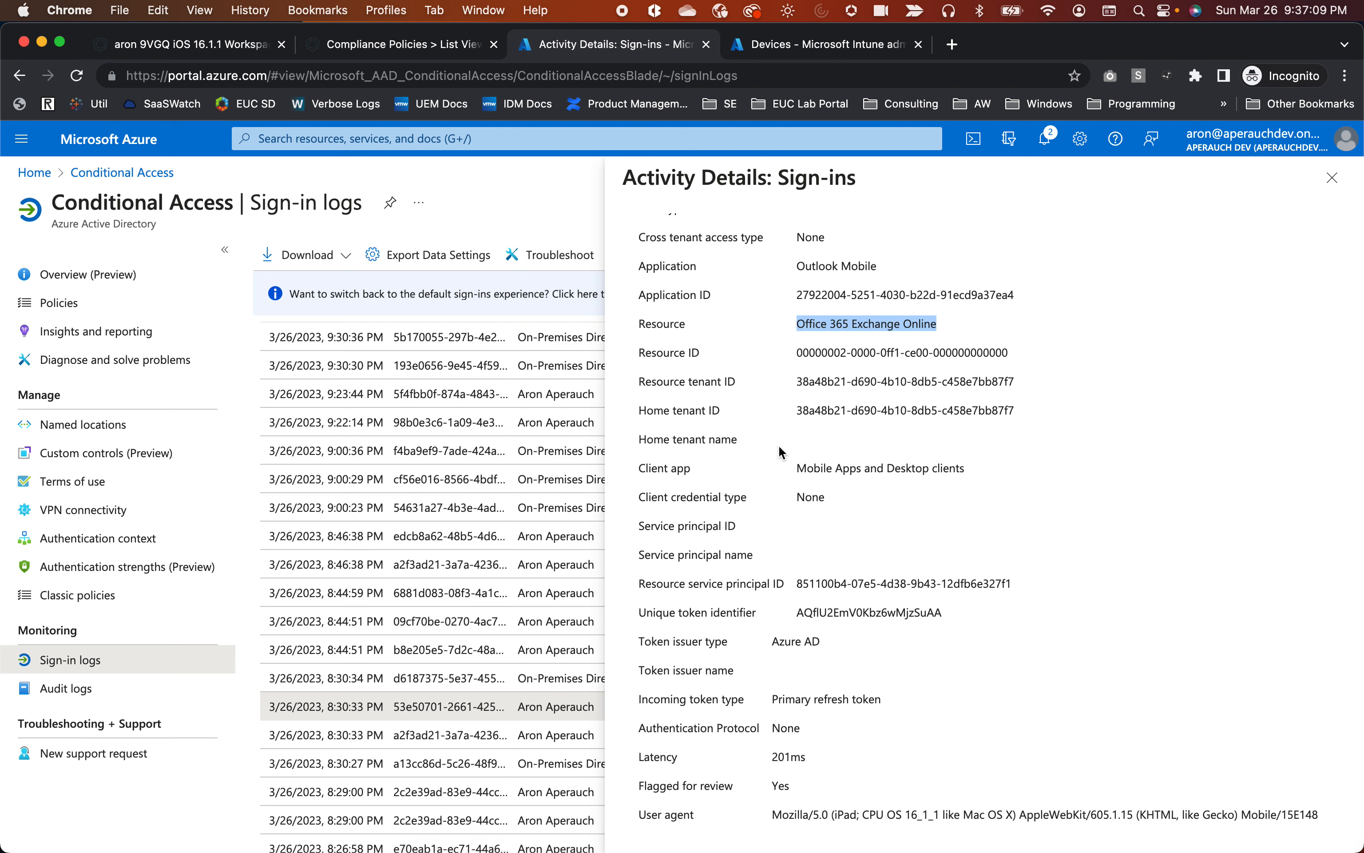
left_click_drag(889, 702, 692, 702)
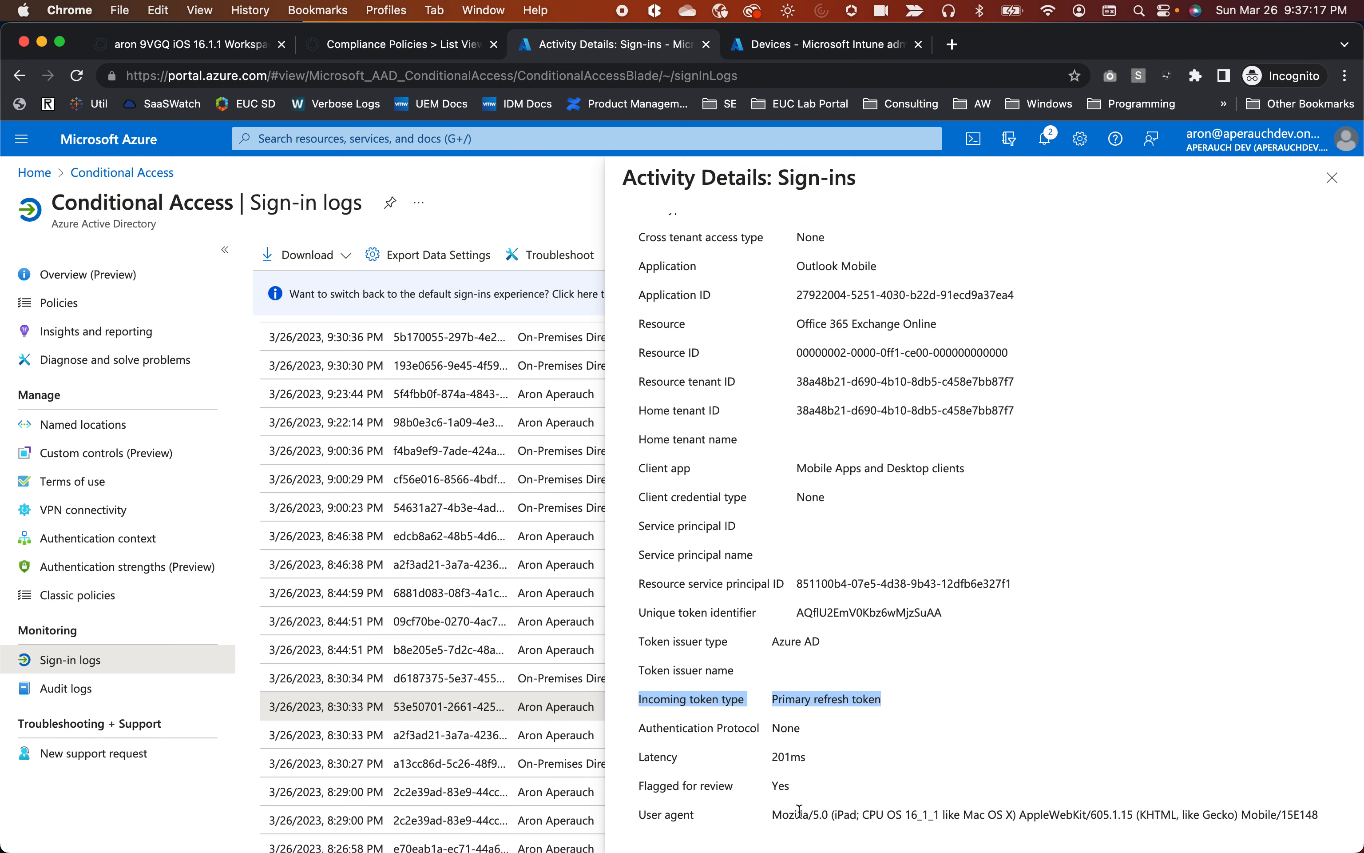
scroll(855, 746, "up", 10)
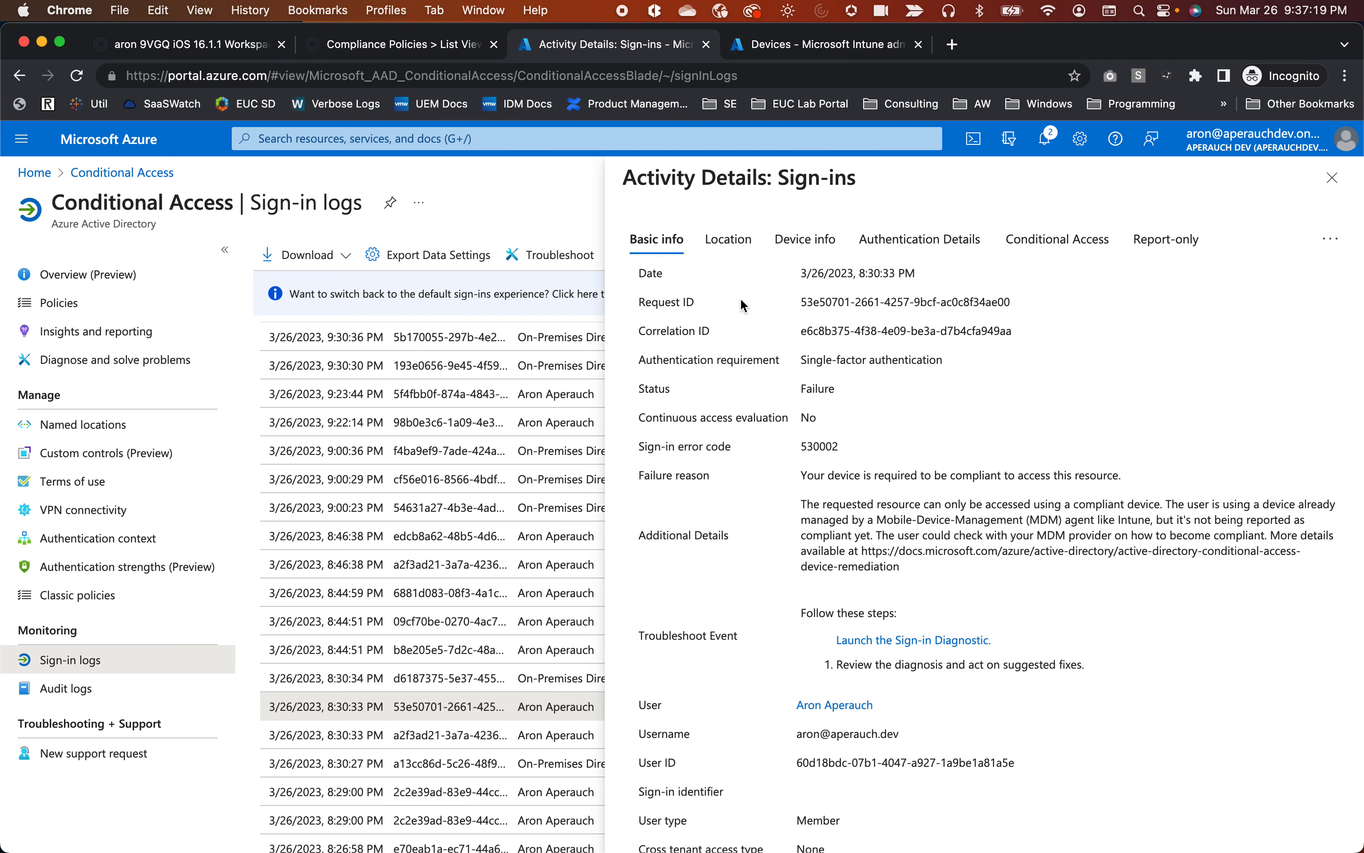
Confirm the device shows Compliant: No, then check which Conditional Access policy failed.
left_click(819, 243)
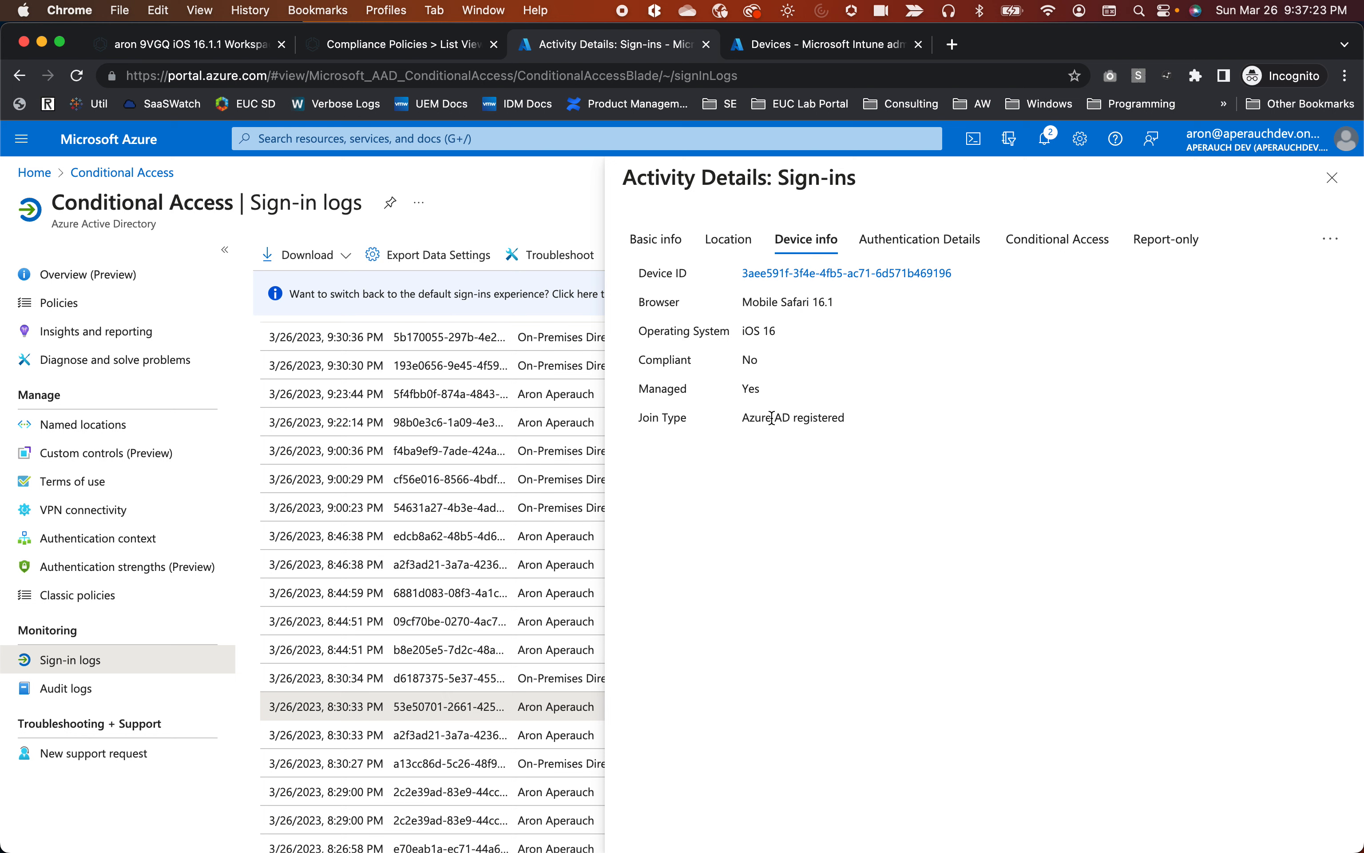
left_click_drag(792, 368, 626, 357)
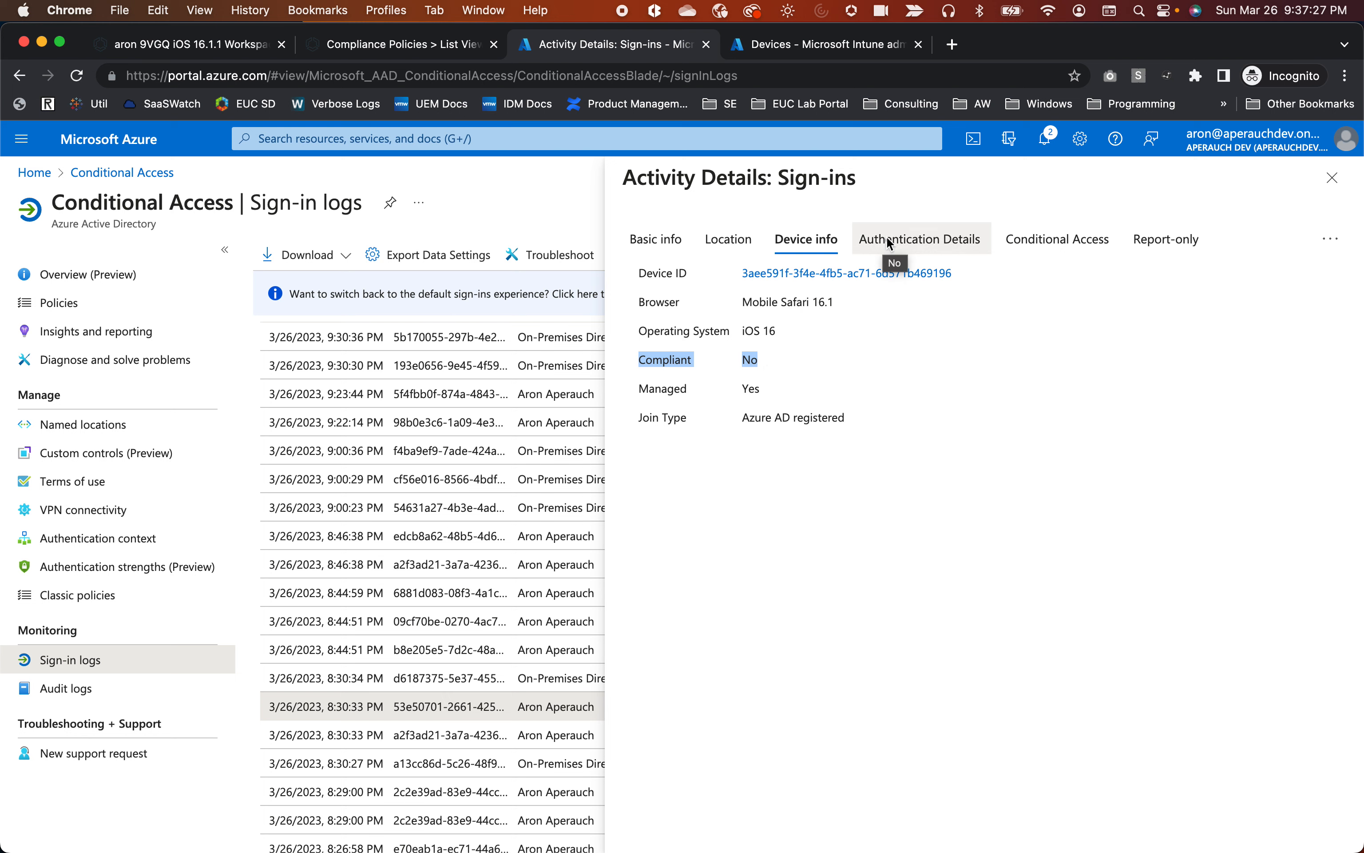
left_click(929, 239)
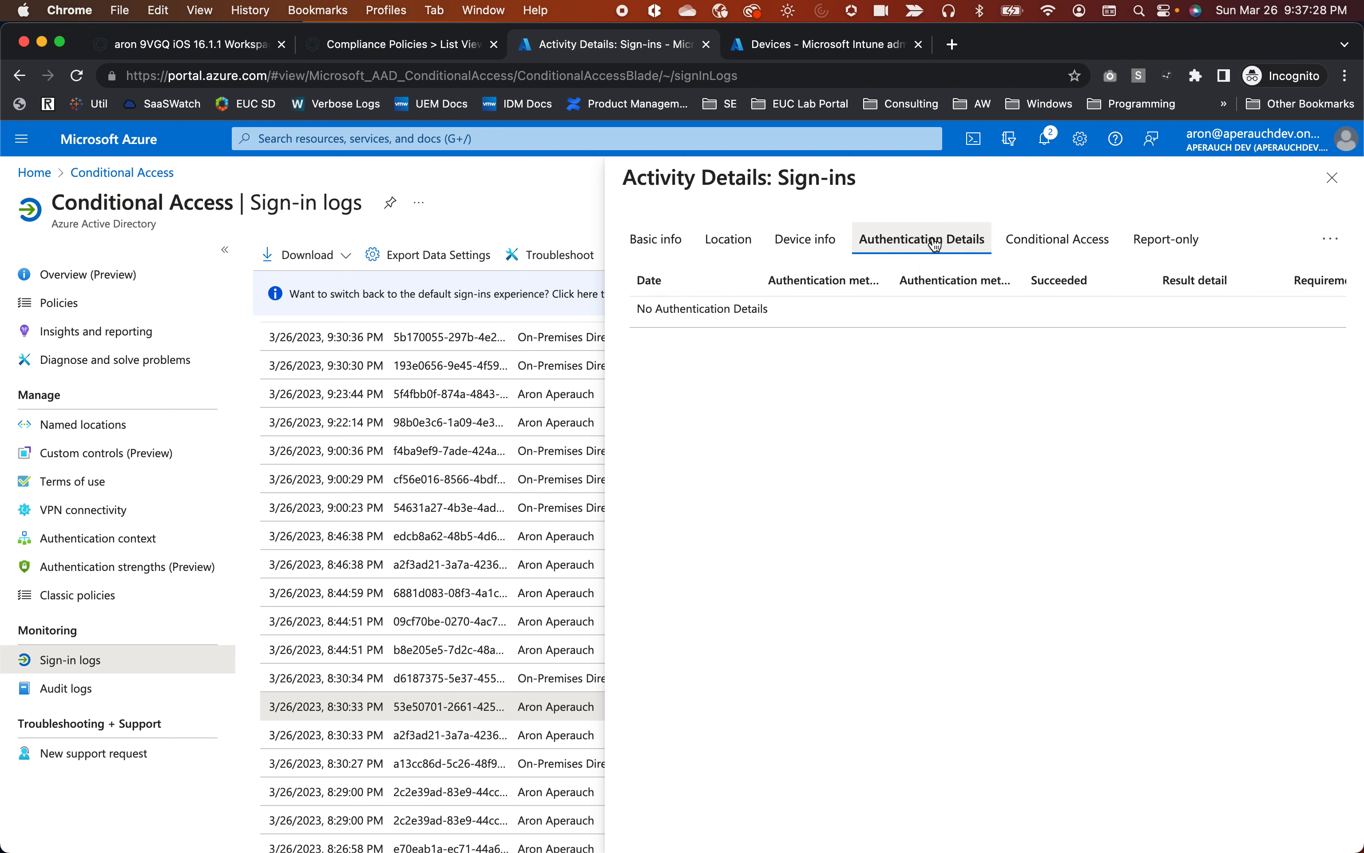
left_click(1046, 242)
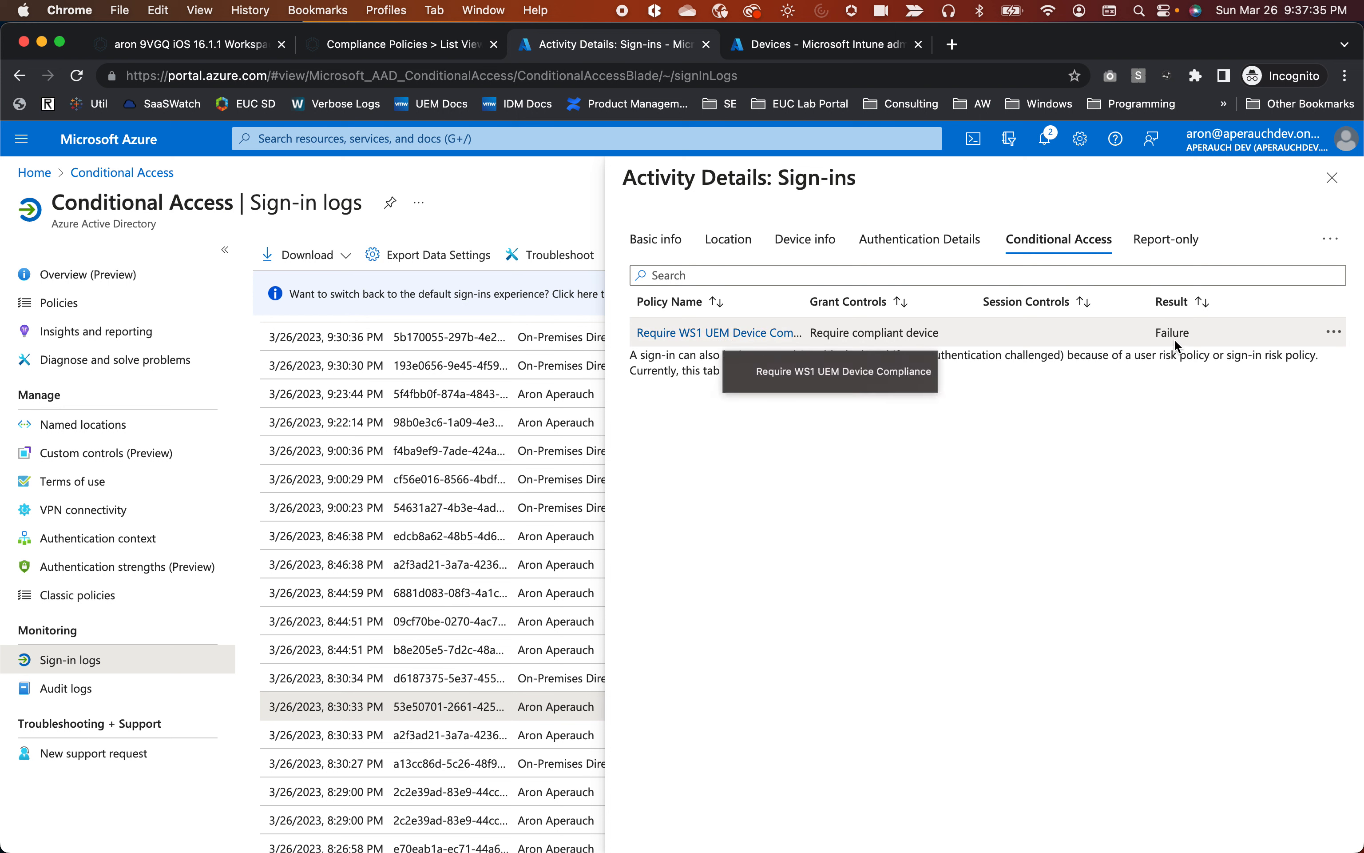
left_click(753, 336)
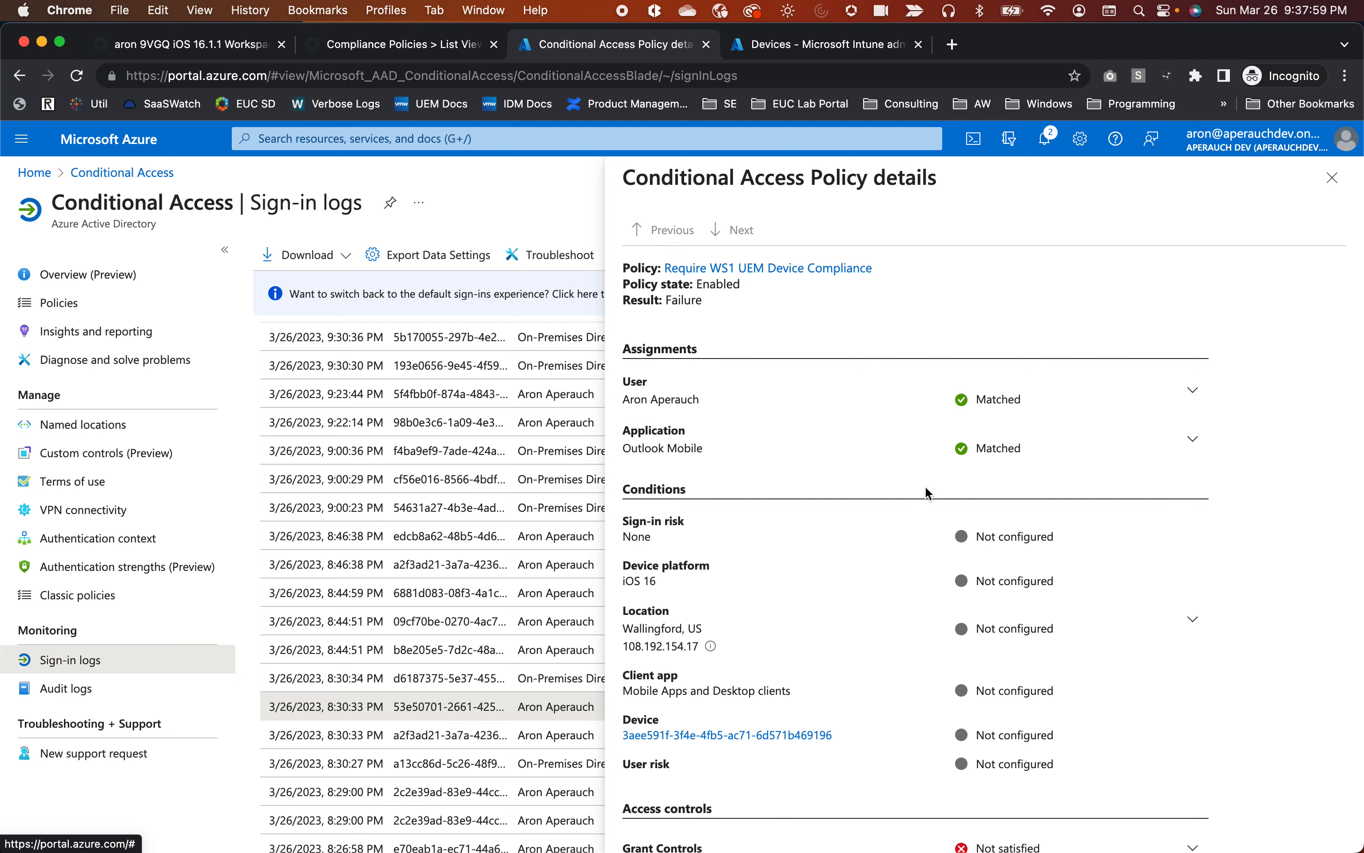
Expand Grant Controls to reveal 'Require compliant device', then close the policy details.
scroll(927, 492, "down", 3)
scroll(927, 492, "down", 1)
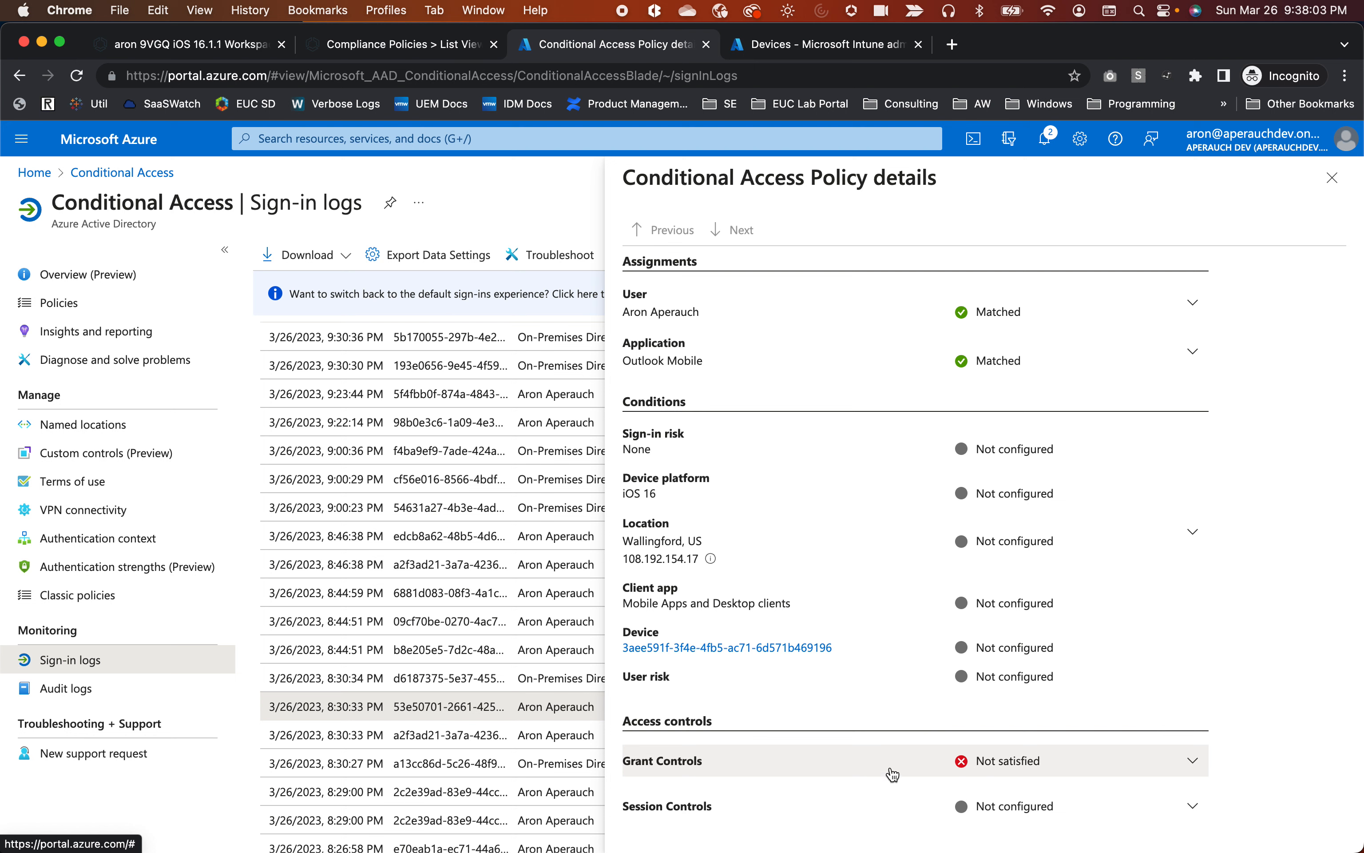
left_click(1032, 773)
scroll(1032, 767, "down", 1)
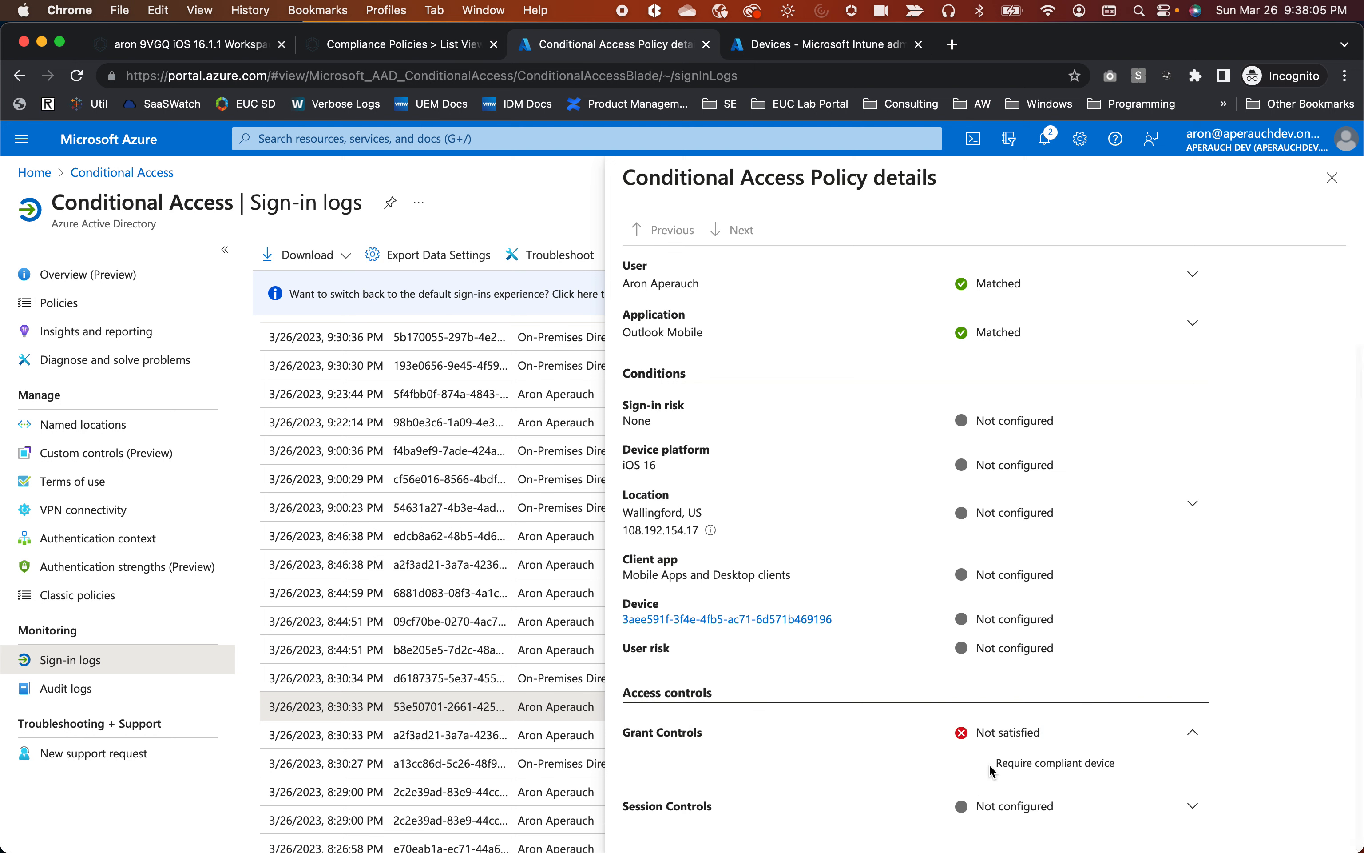
left_click_drag(989, 765, 1130, 765)
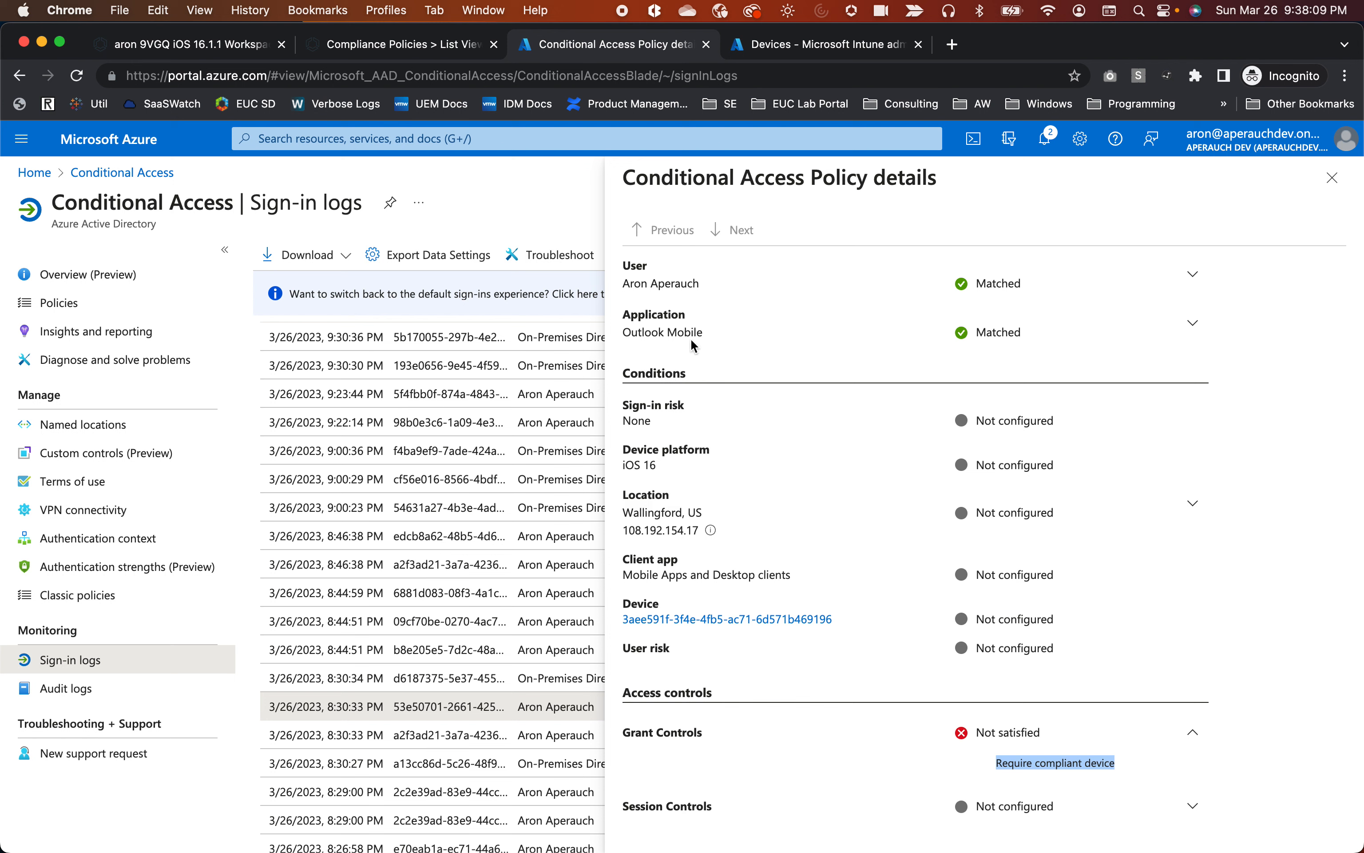
left_click(1330, 190)
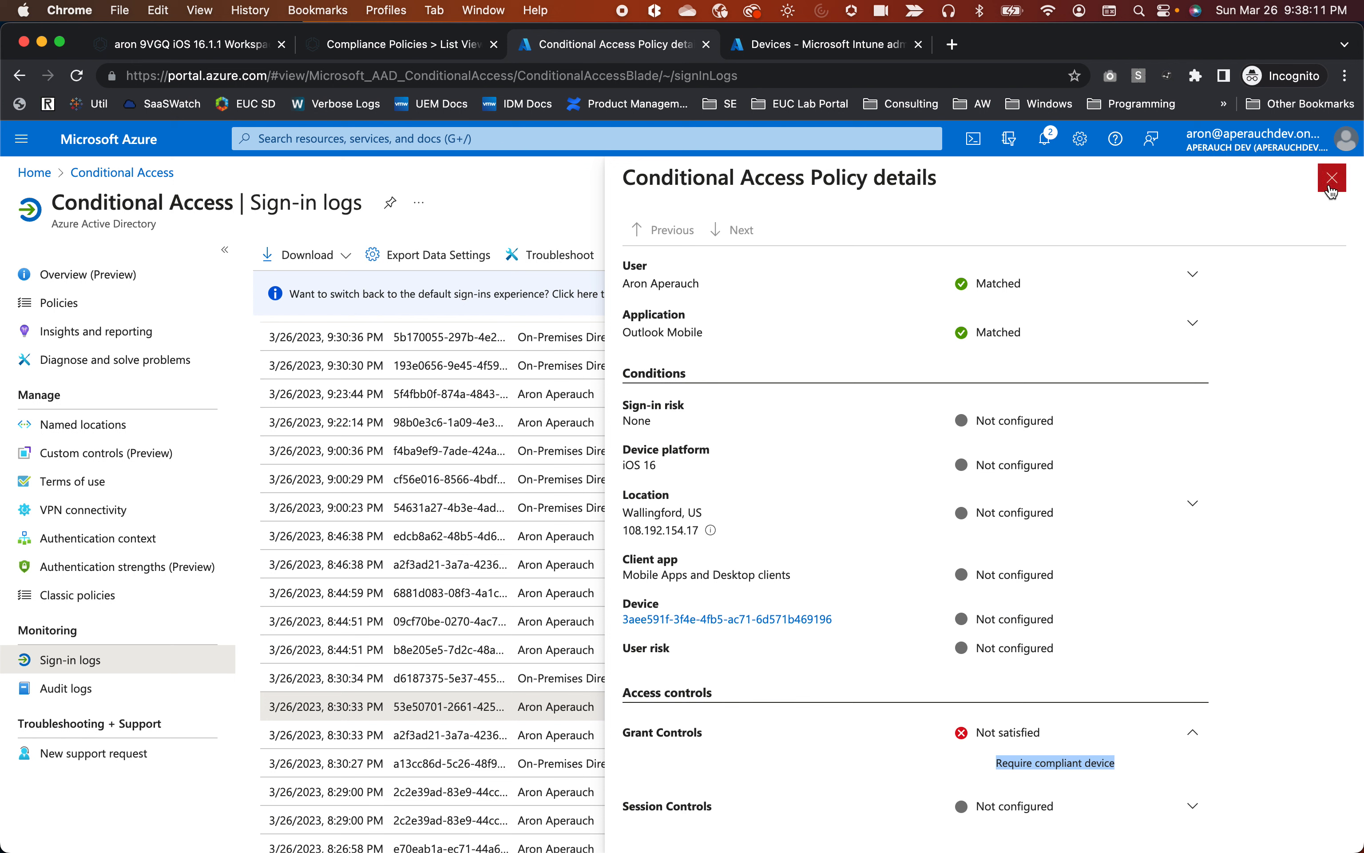
left_click(1330, 189)
Close the sign-in activity details and refresh the Conditional Access sign-in logs.
left_click(1333, 186)
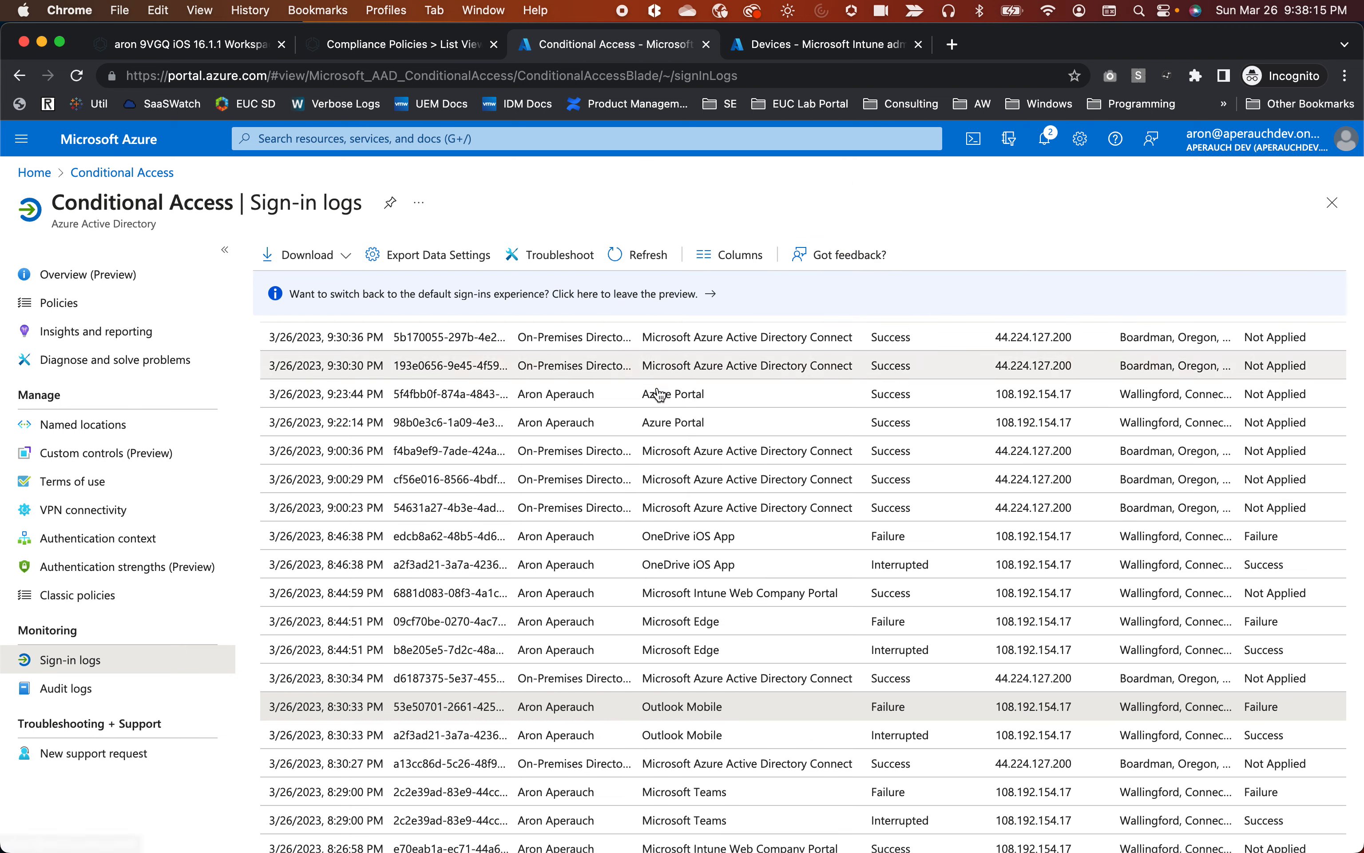
left_click(649, 256)
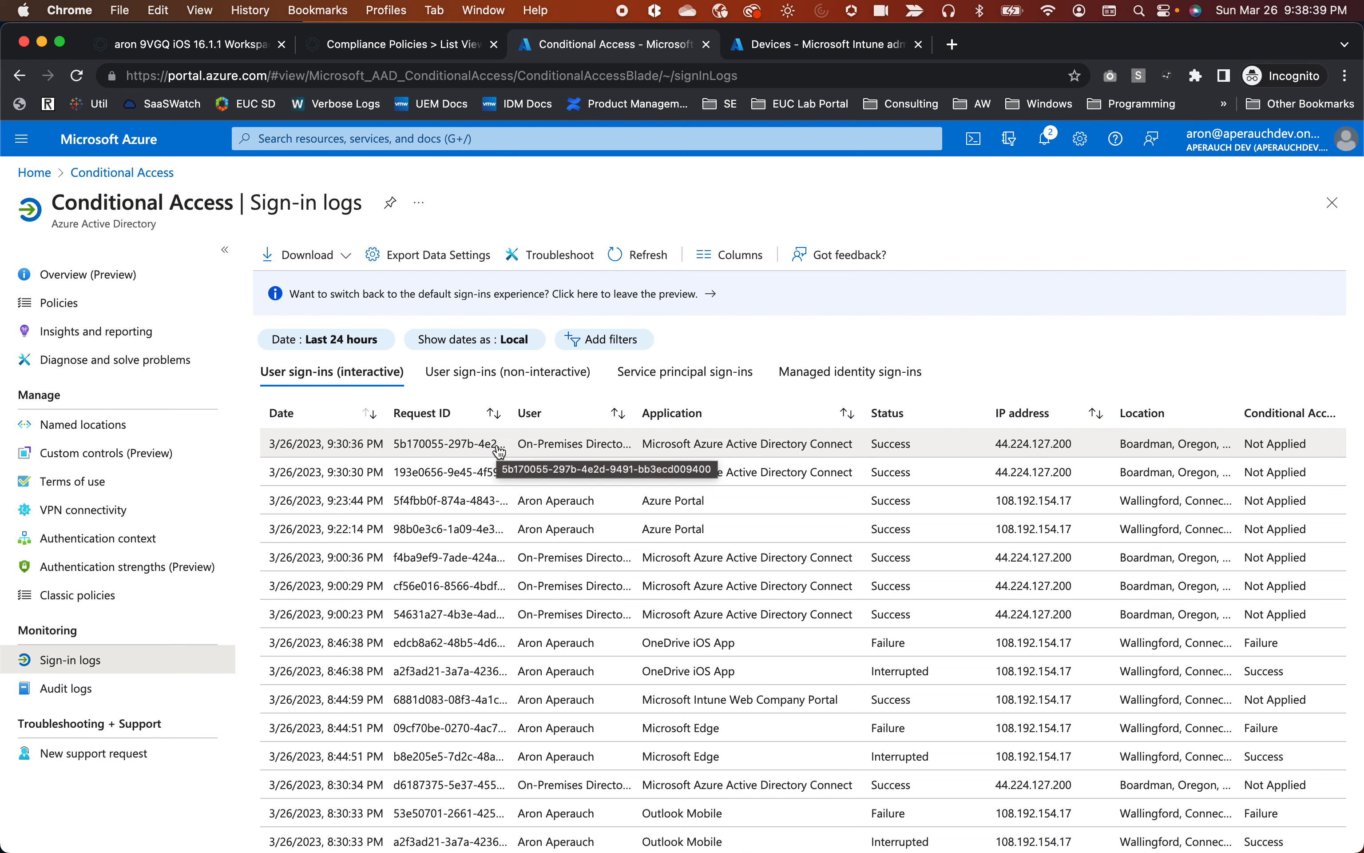
Highlight the newest NonCompliant entry, 3/27/2023 1:29:27 AM, in Workspace ONE, then return to Azure.
left_click(207, 51)
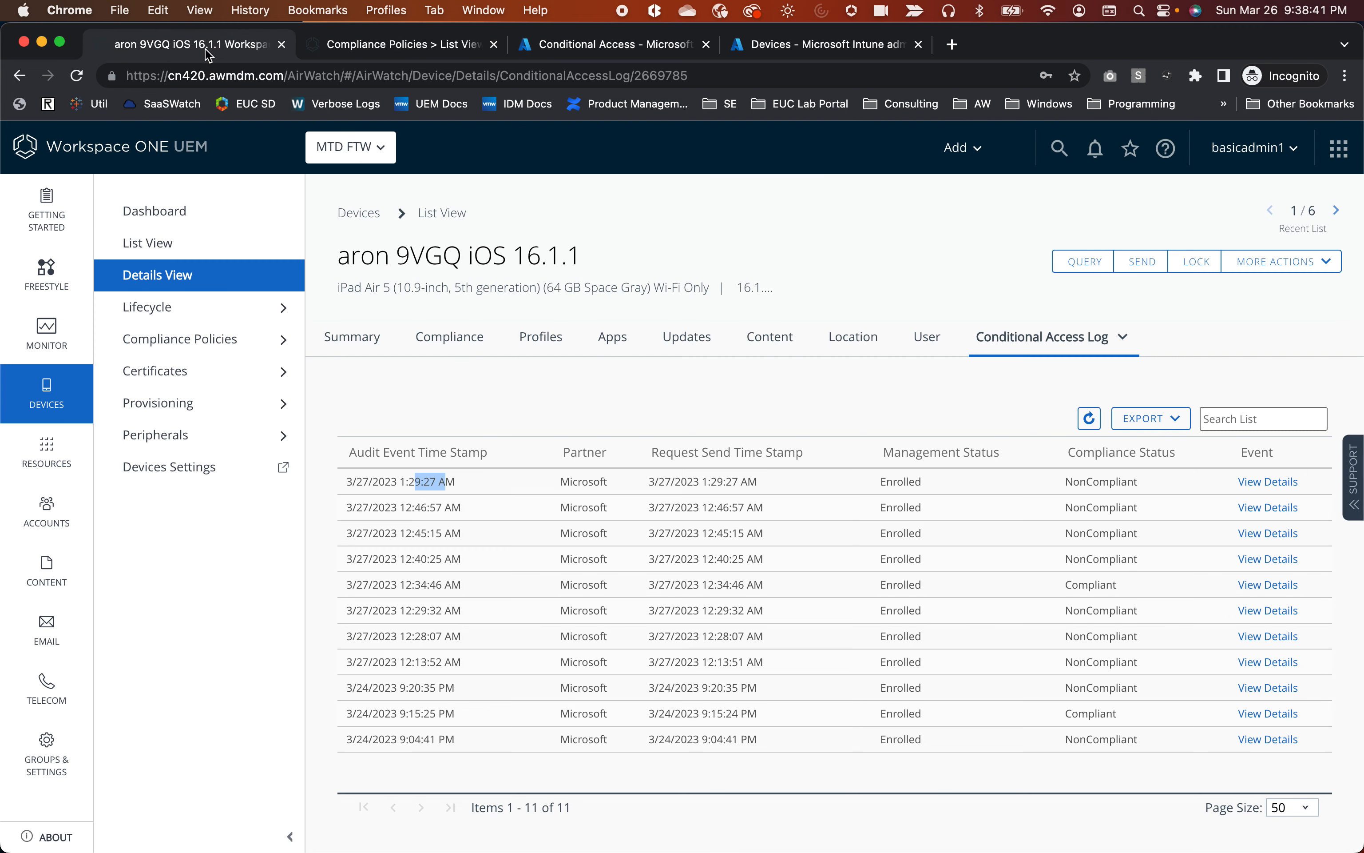
left_click(447, 481)
left_click_drag(401, 481, 1278, 481)
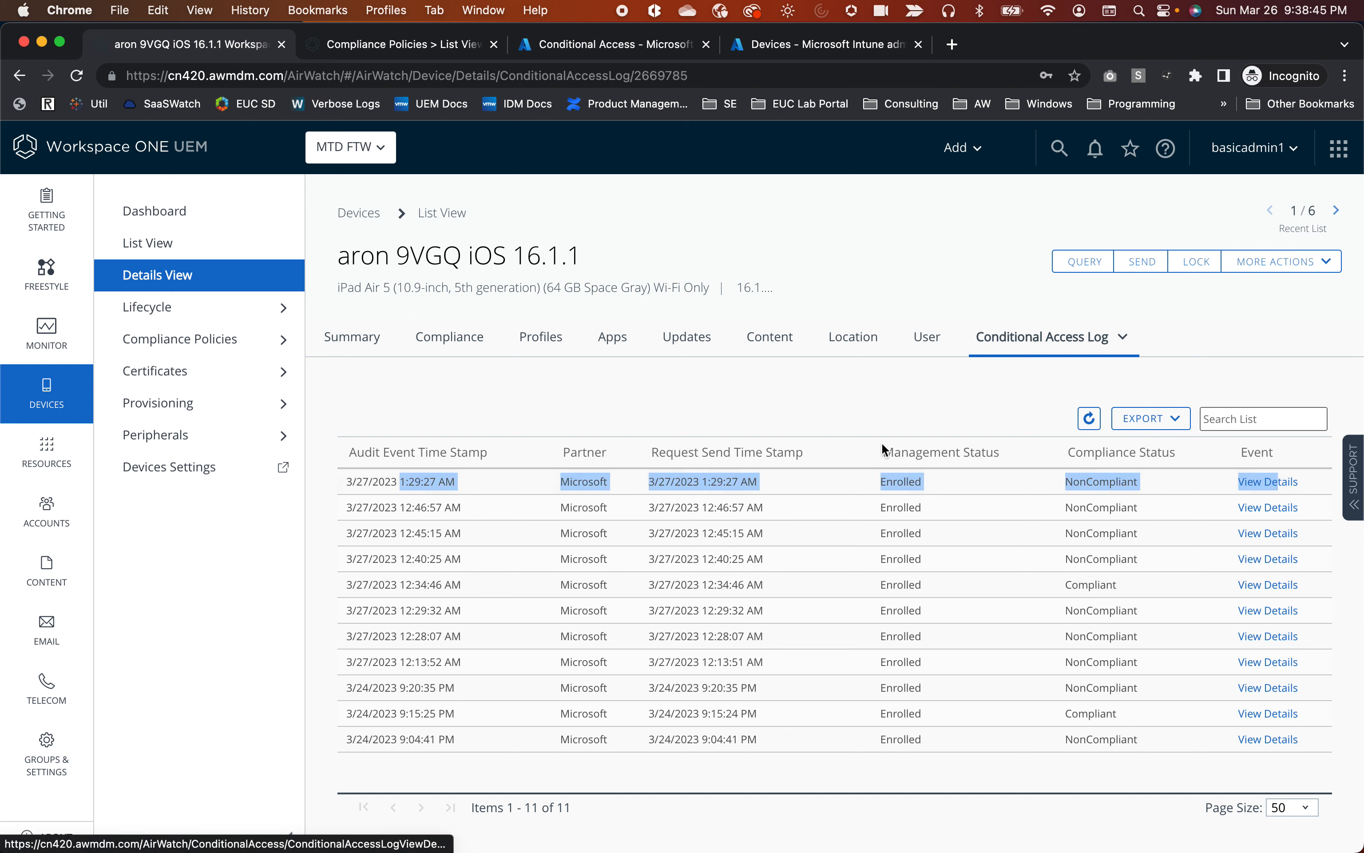
left_click(595, 45)
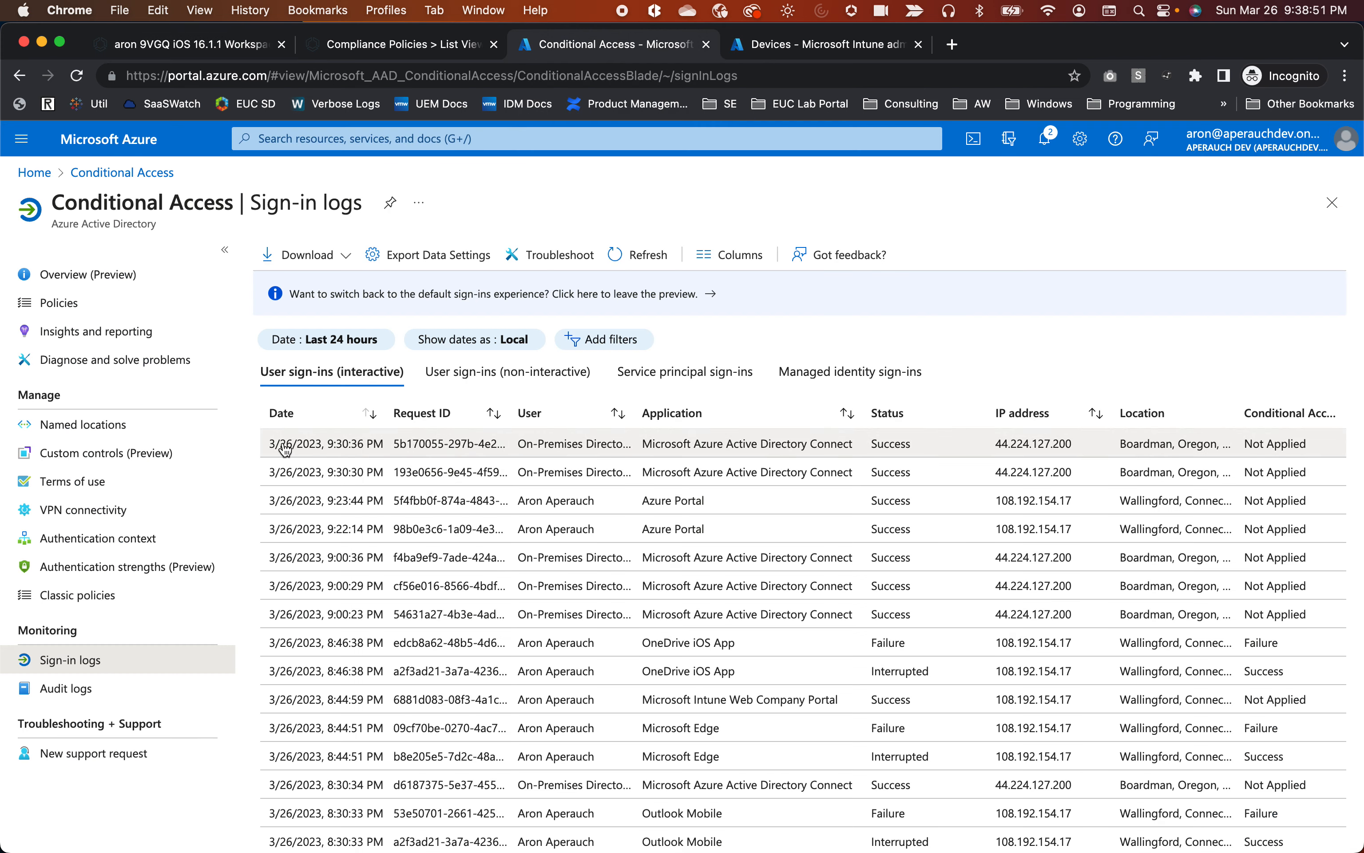
left_click_drag(281, 444, 543, 472)
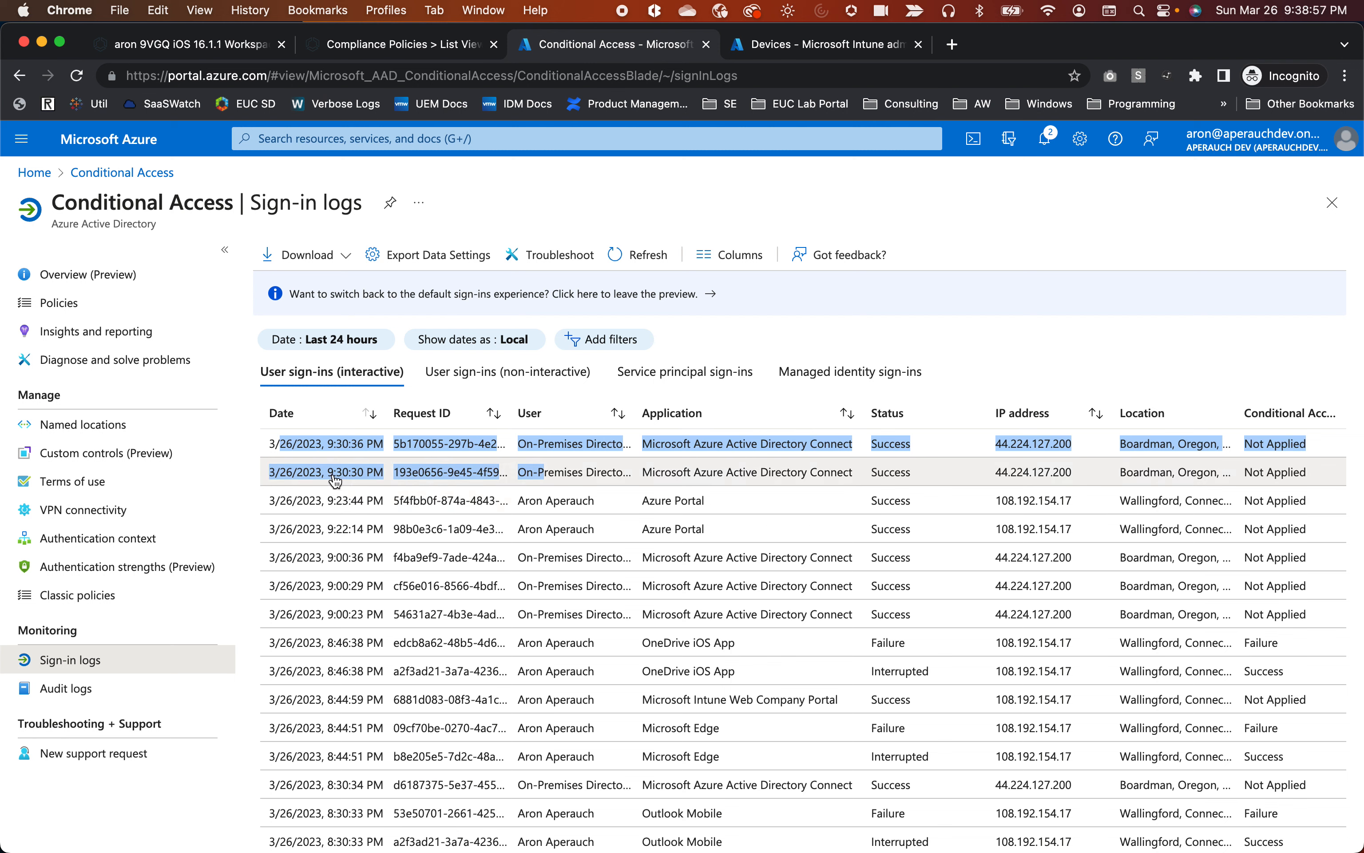
left_click(315, 479)
left_click(363, 454)
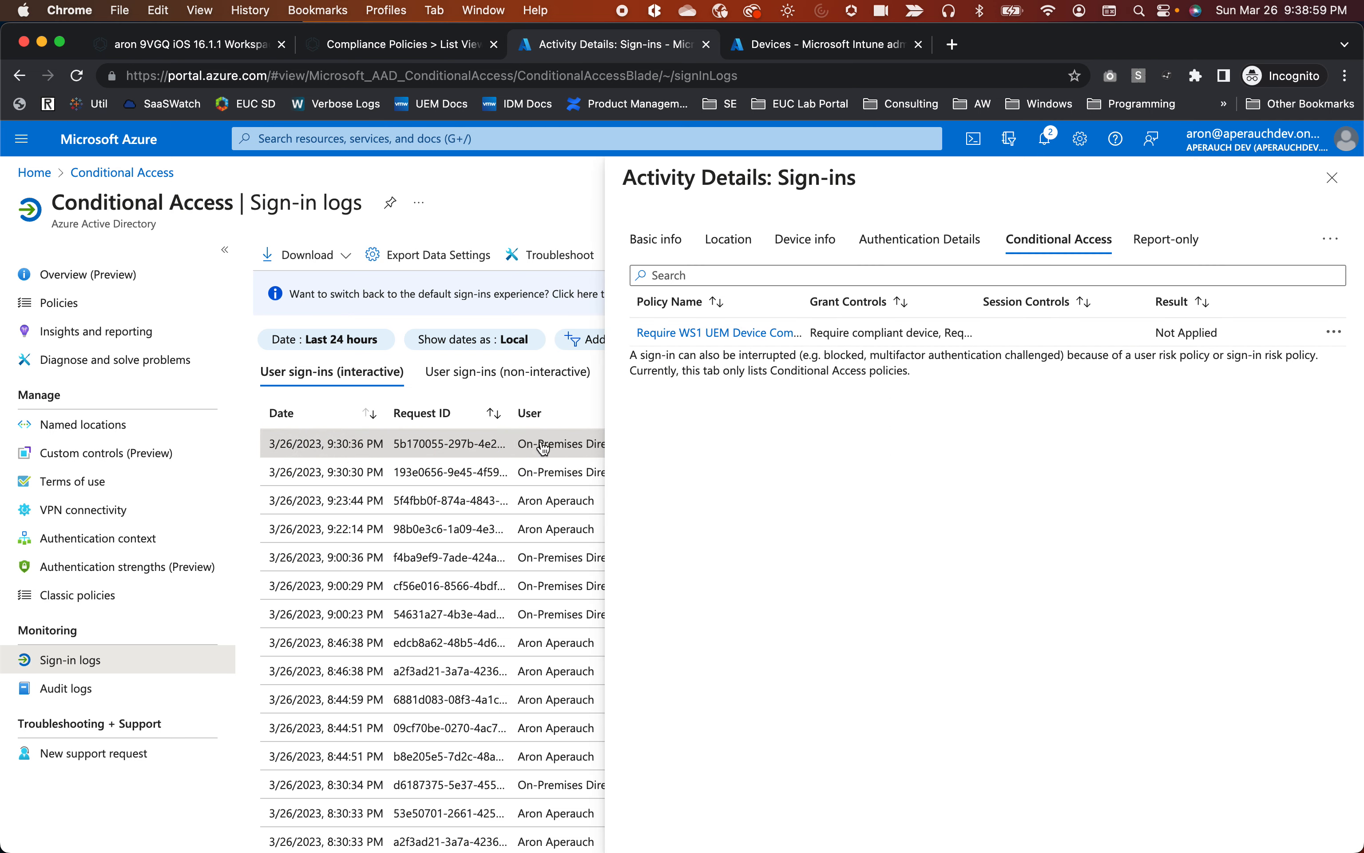
left_click(1333, 177)
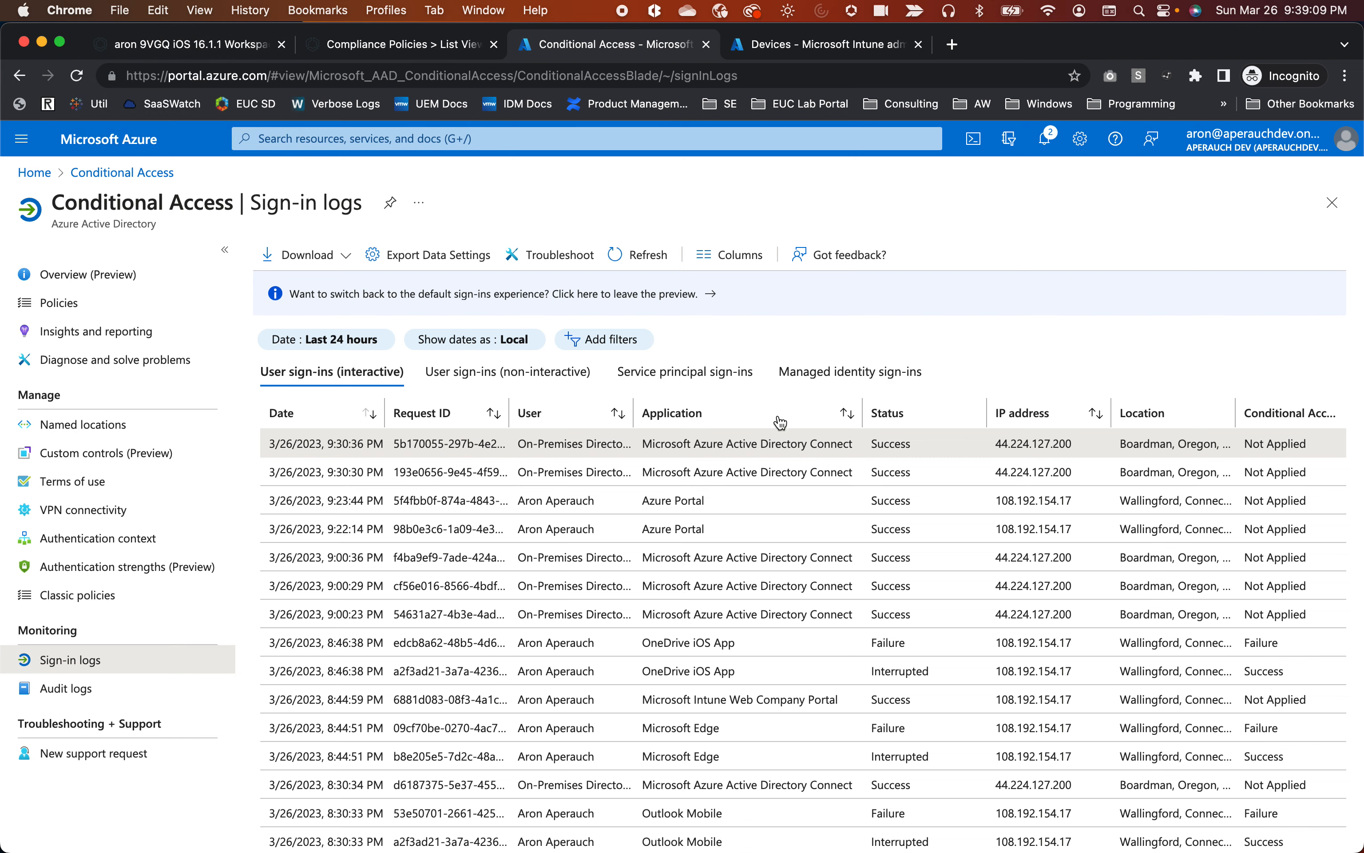
Show the iPad's Summary in Workspace ONE UEM, then switch to the mirrored iPad's Outlook Inbox.
left_click(183, 48)
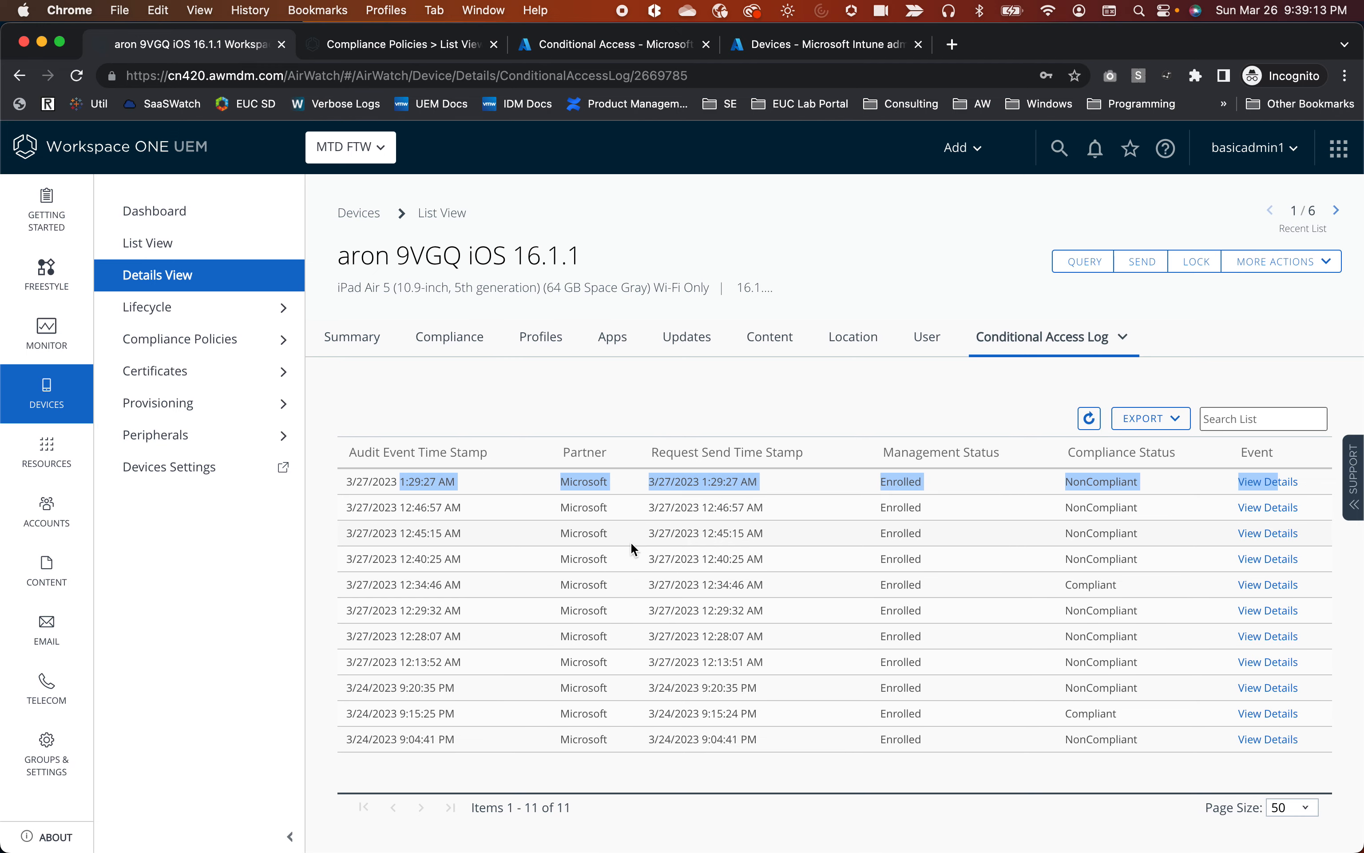
left_click(355, 341)
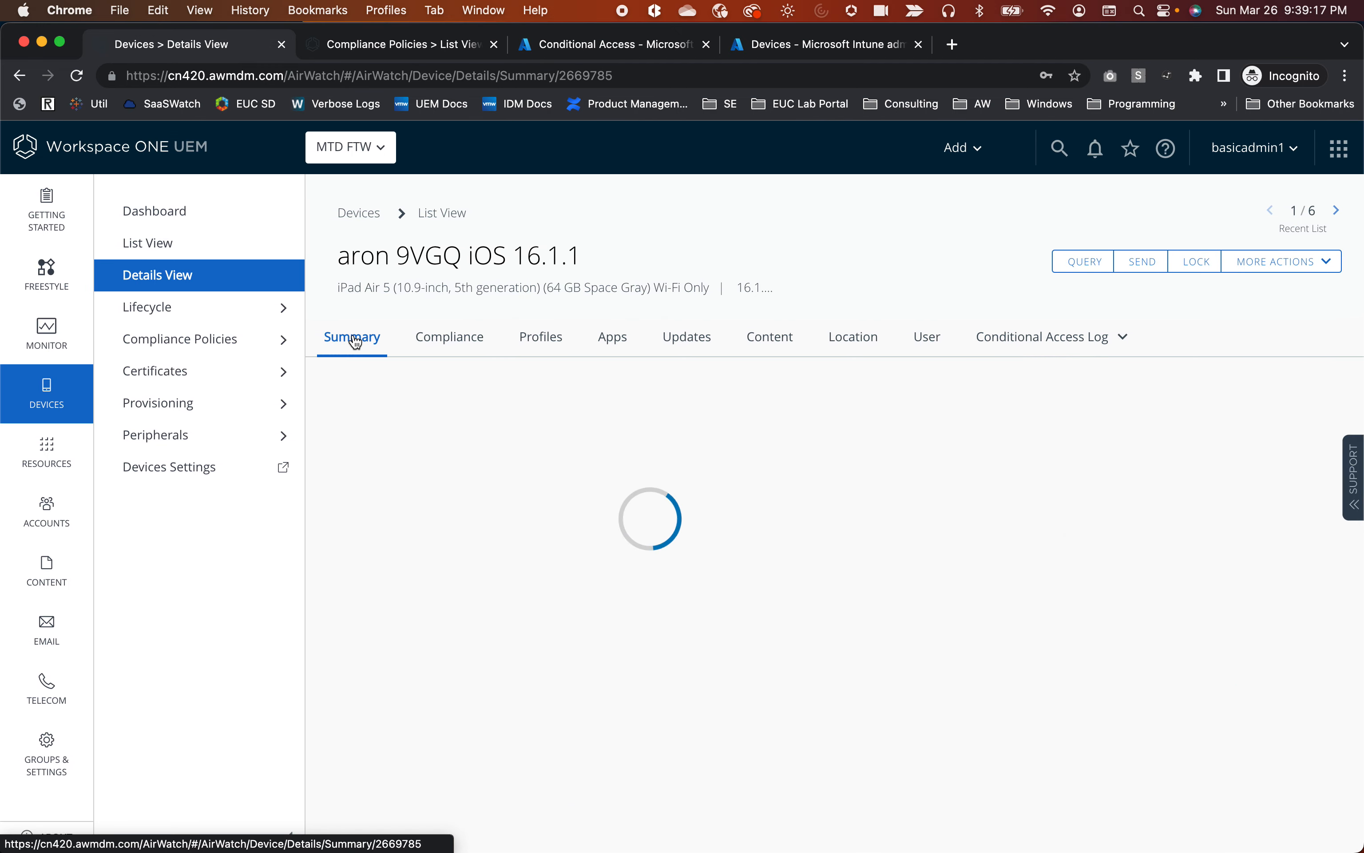
key("super+Tab")
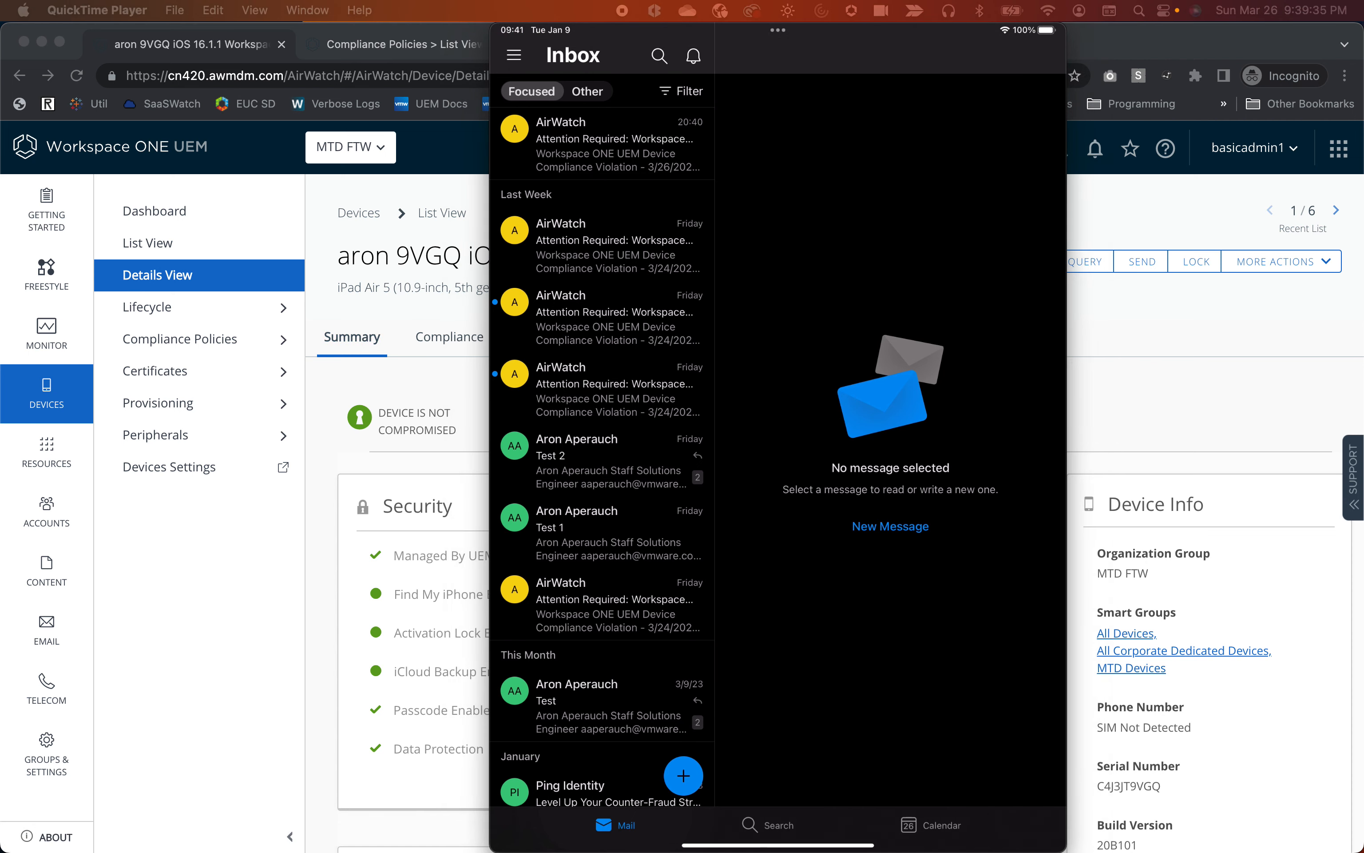
Verify the recipient's work address on the 'Hello' draft and send the test e-mail.
left_click_drag(472, 101, 393, 106)
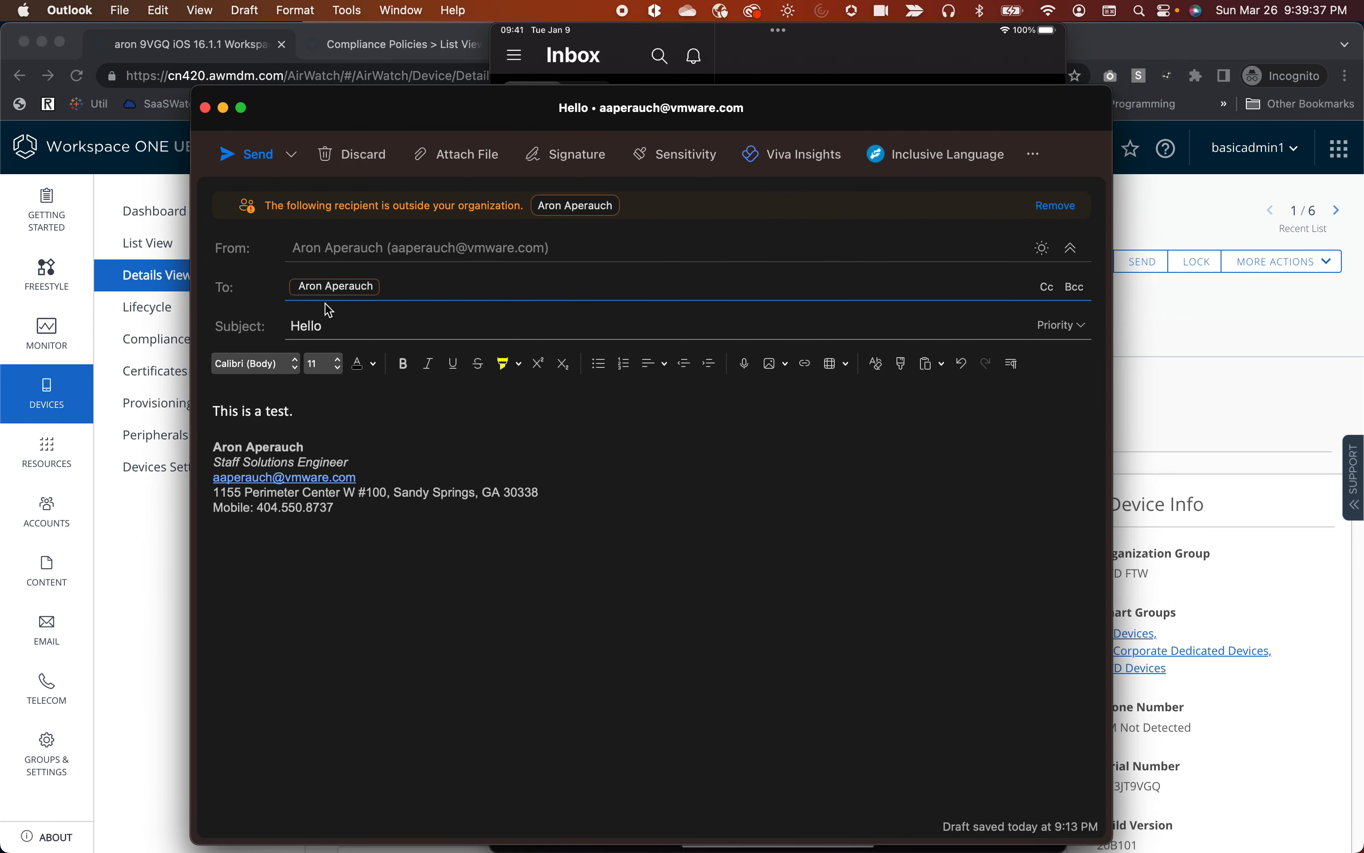
double_click(342, 294)
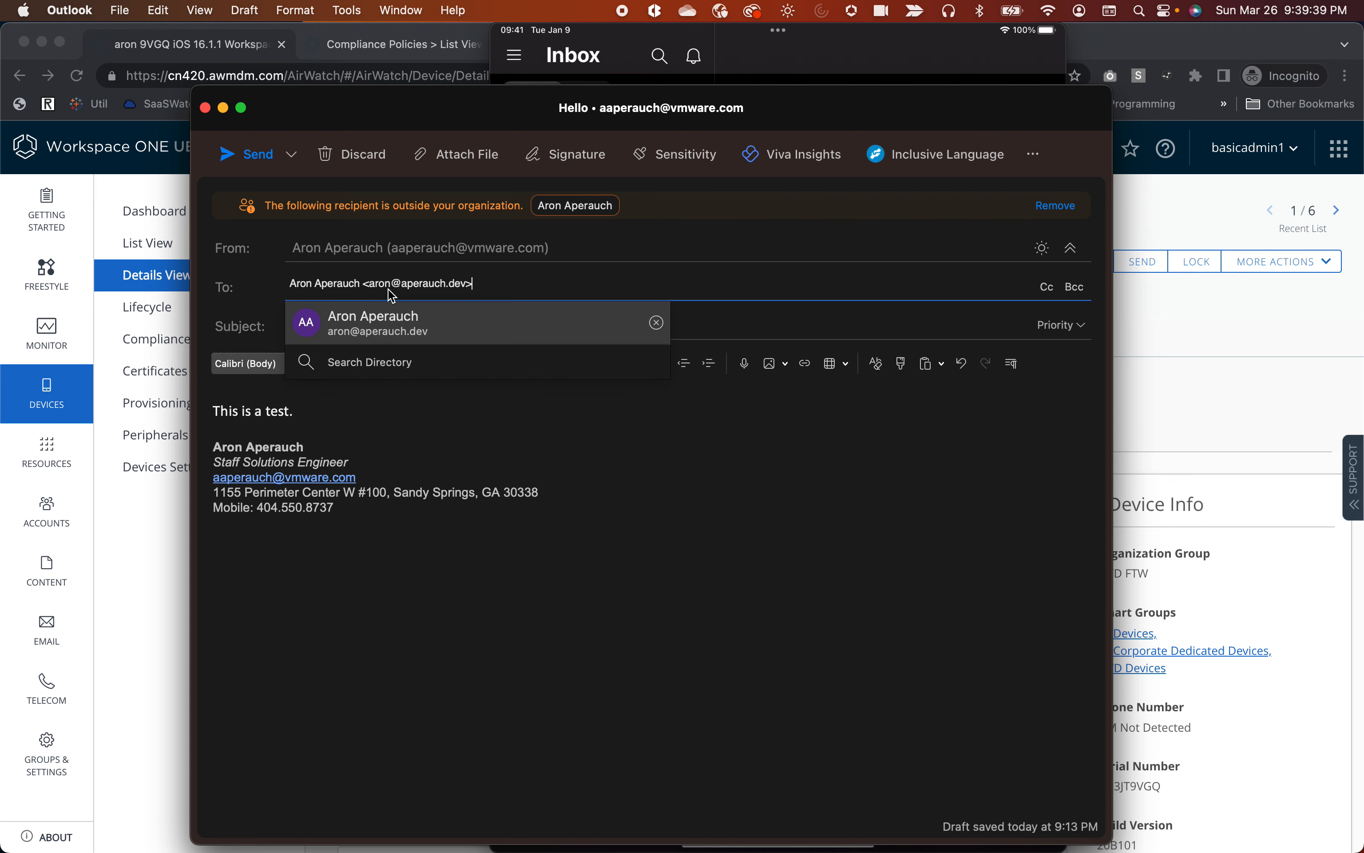
left_click(249, 154)
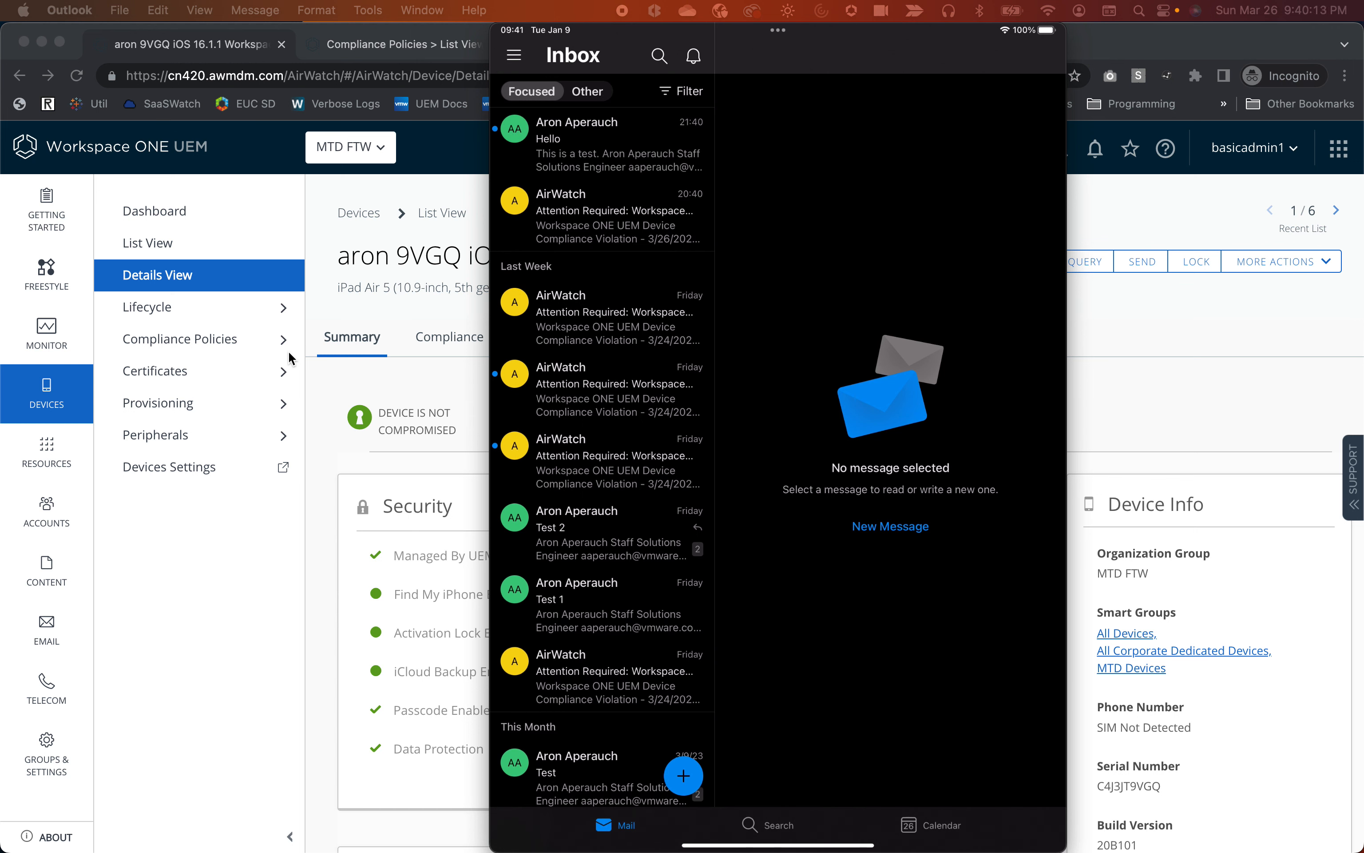
Open the 'Hello' message on the mirrored iPad and submit the user's work e-mail at Microsoft Sign In.
left_click(579, 160)
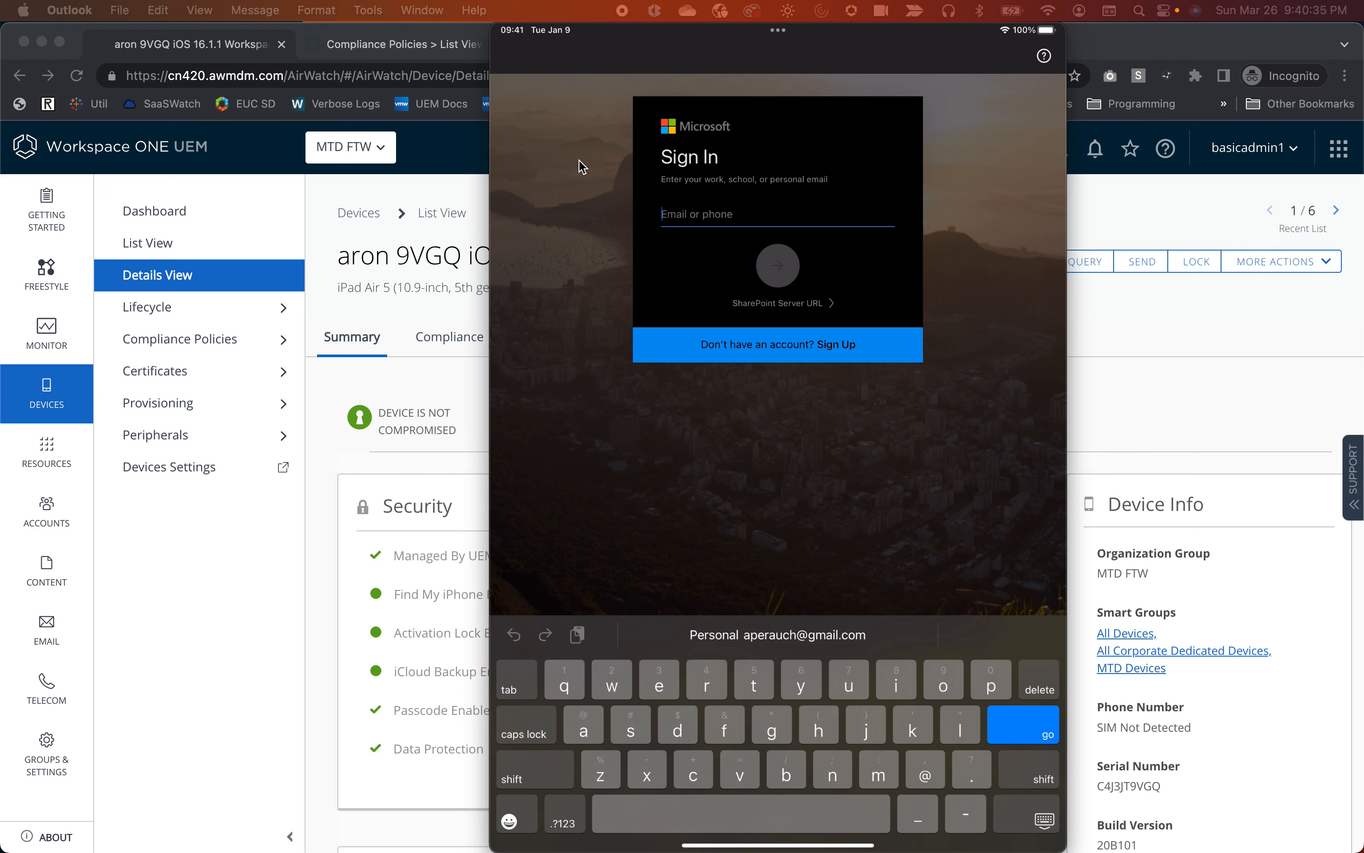
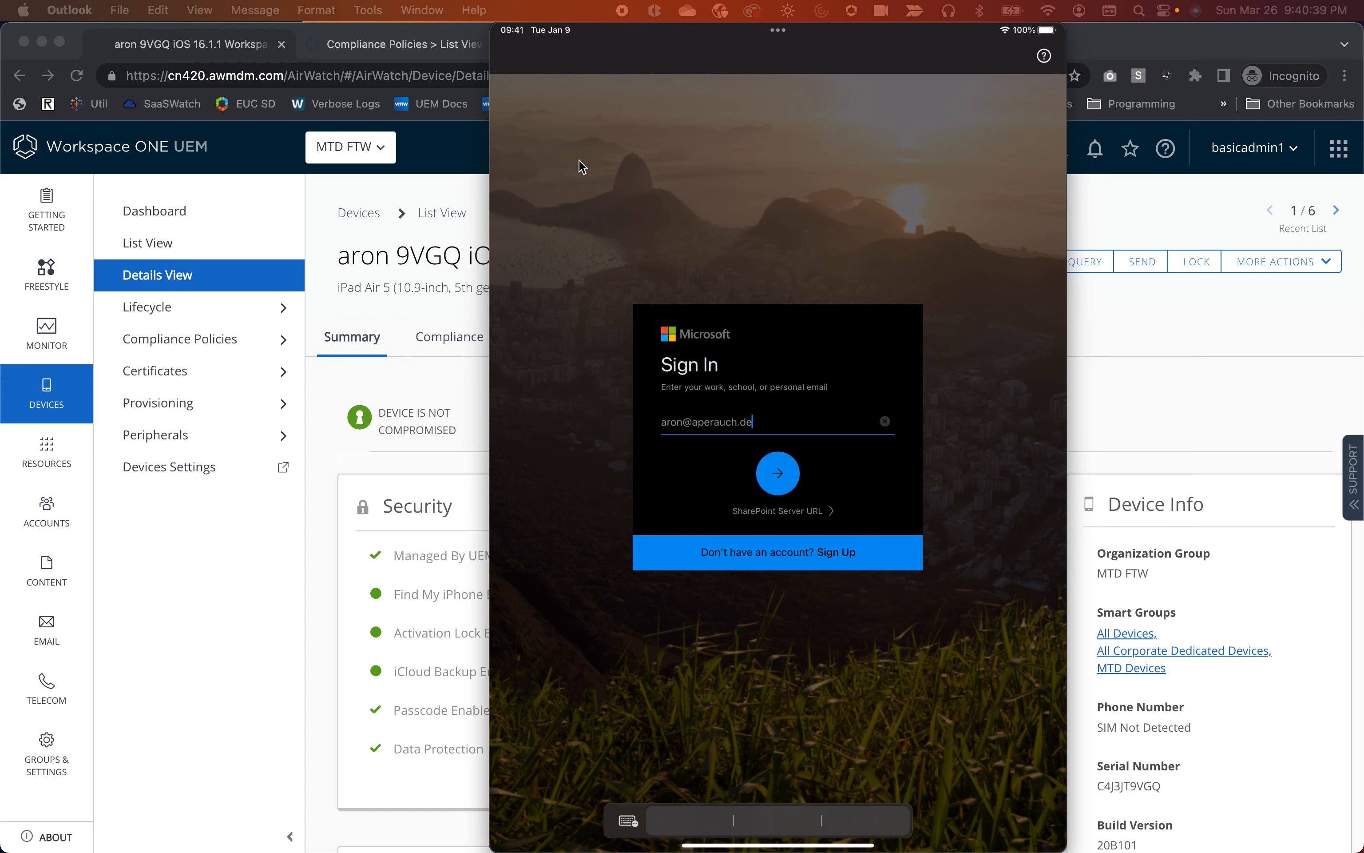
key("Return")
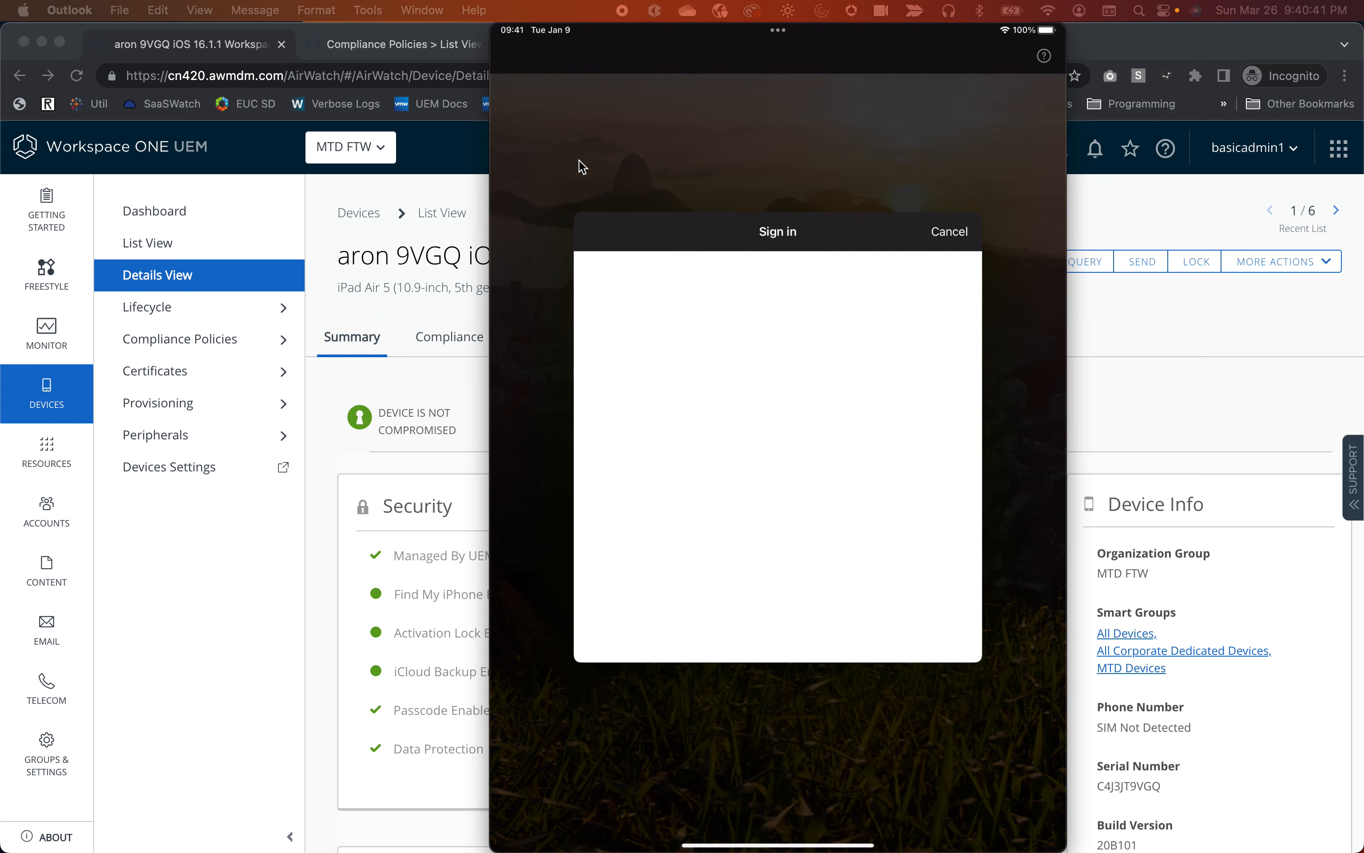
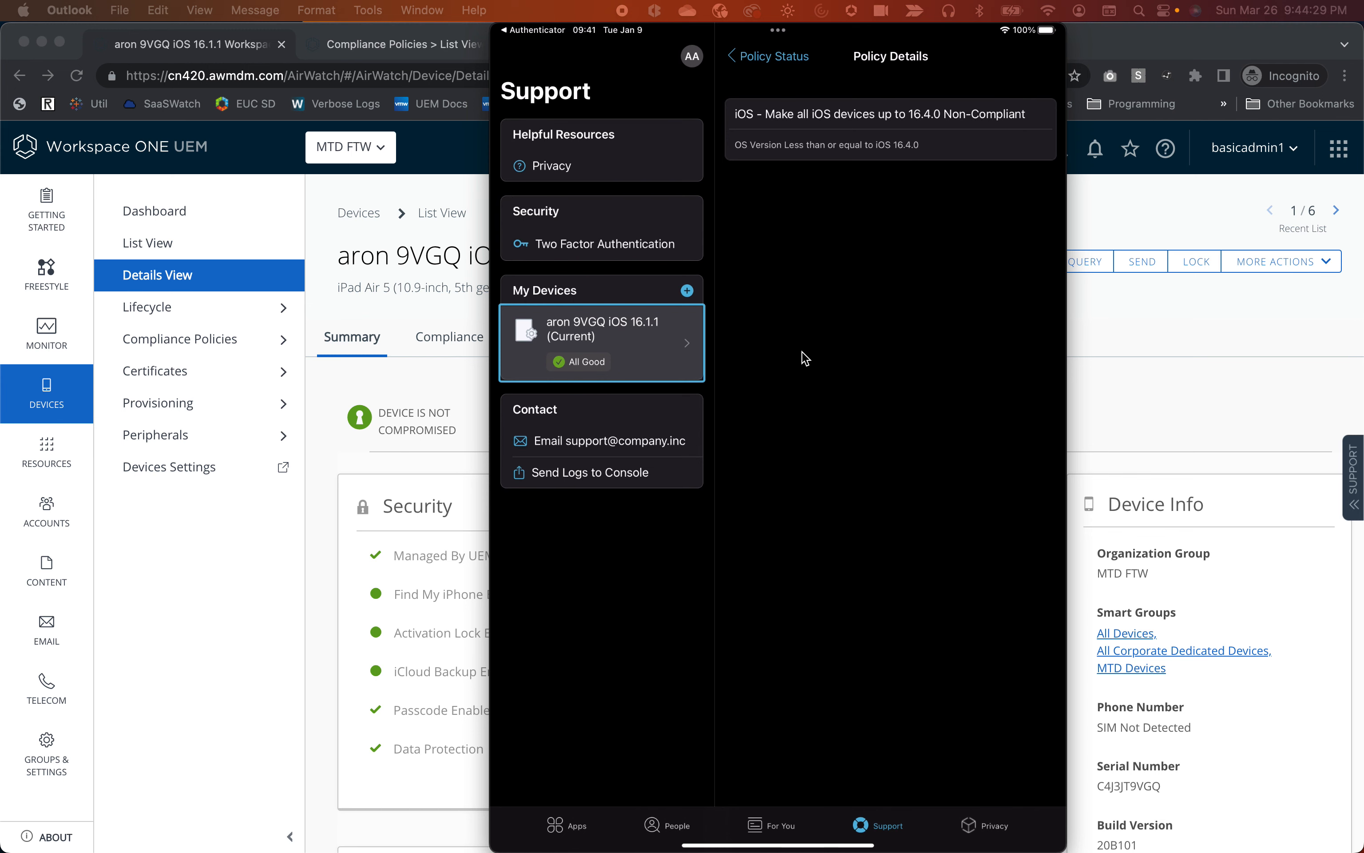
Close Authenticator on the mirrored iPad and bring the Workspace ONE device summary to the front.
key("super+h")
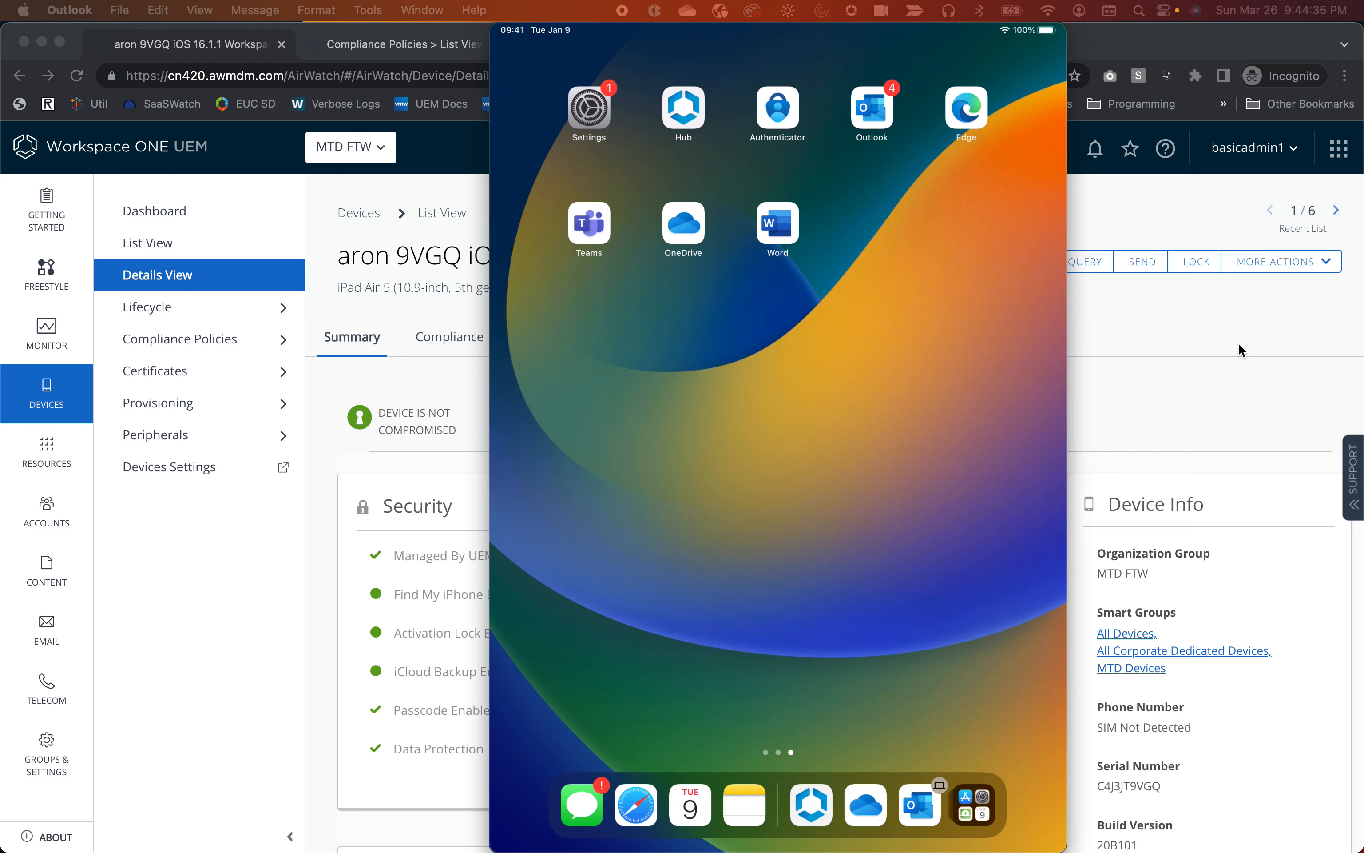
left_click(1228, 334)
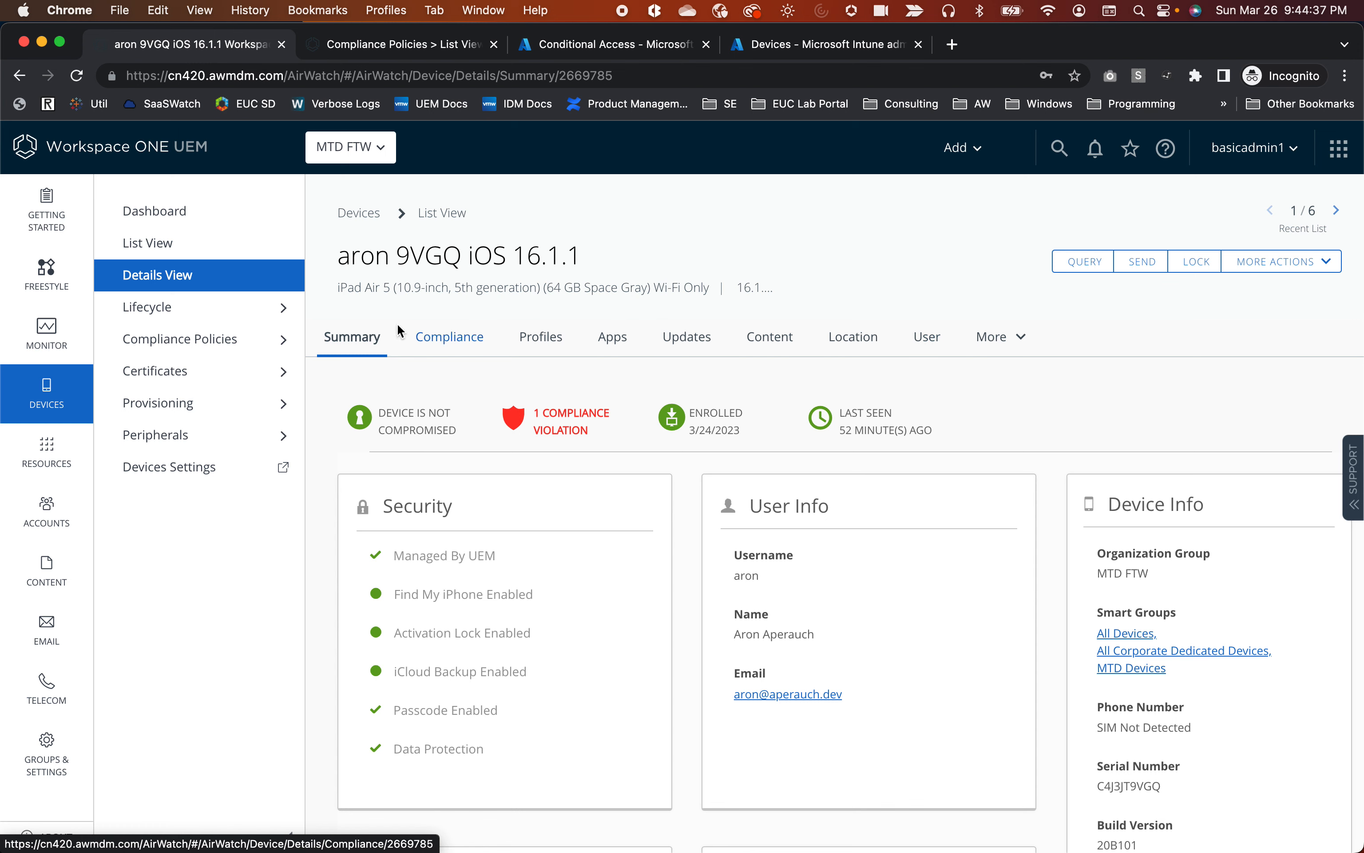
Show the Compliance Policies list, where the iOS OS-version policy counts 1 non-compliant device.
left_click(395, 45)
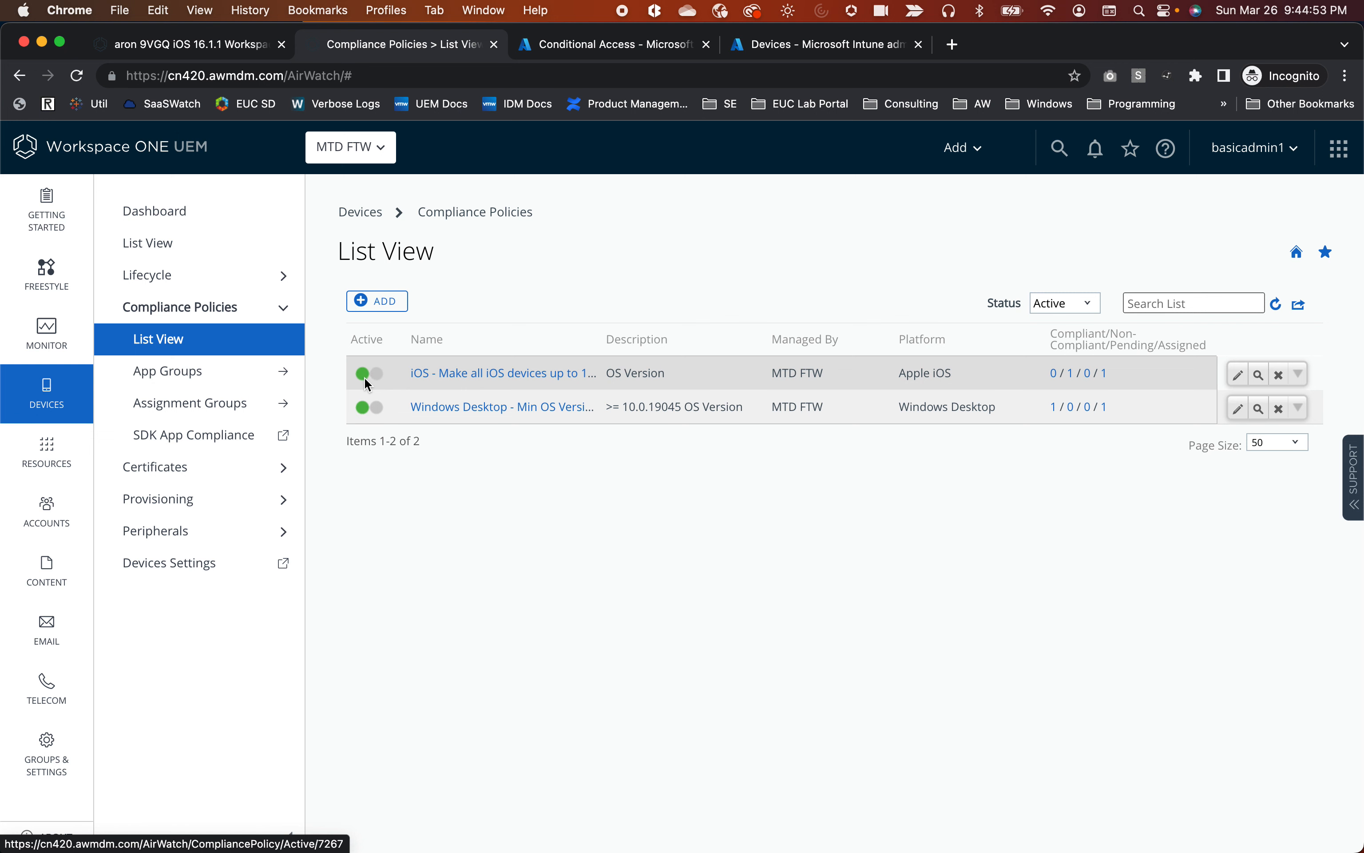
Deactivate the iOS OS-version policy, confirm it is inactive under Status All, and return to the iPad.
left_click(379, 378)
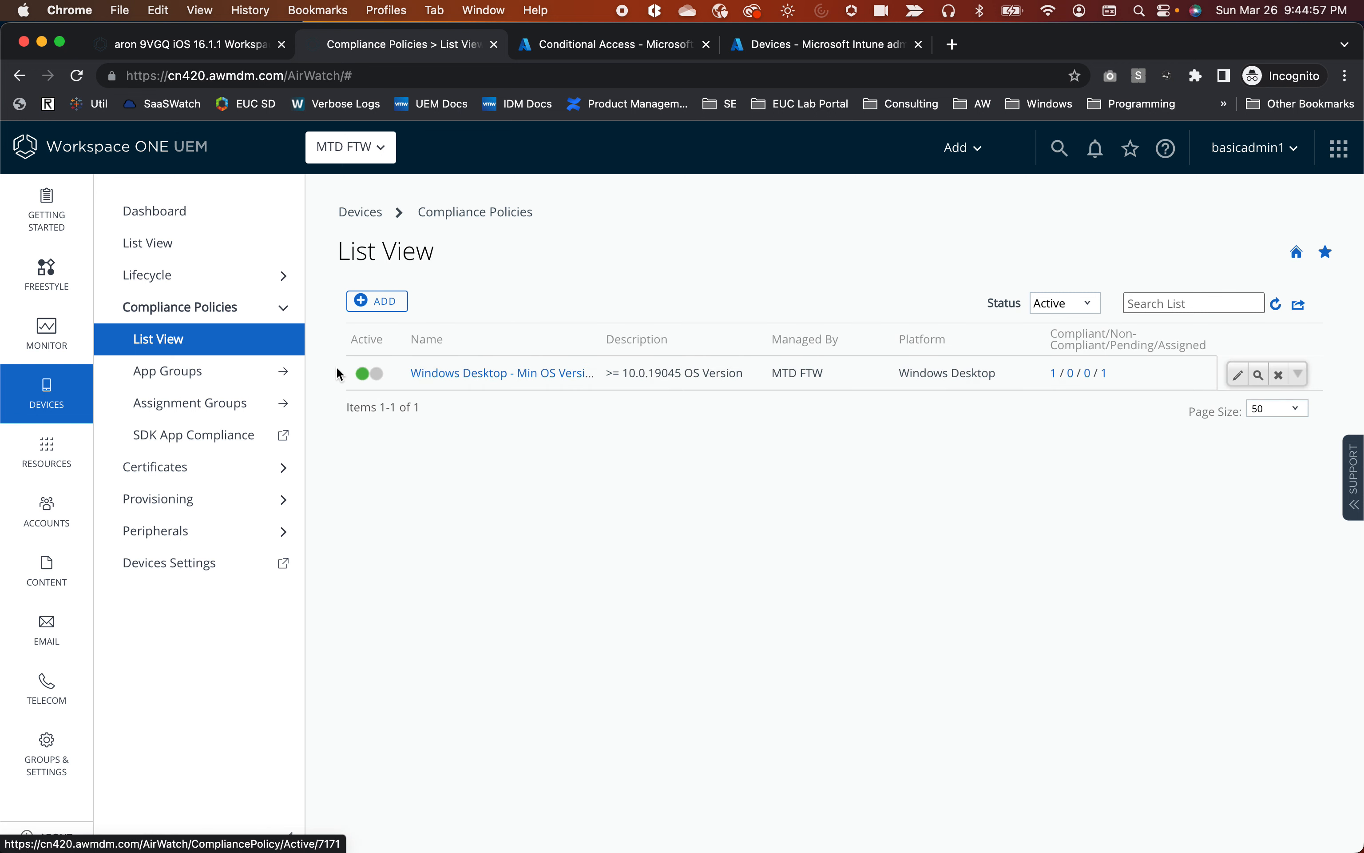
left_click_drag(982, 303, 1047, 308)
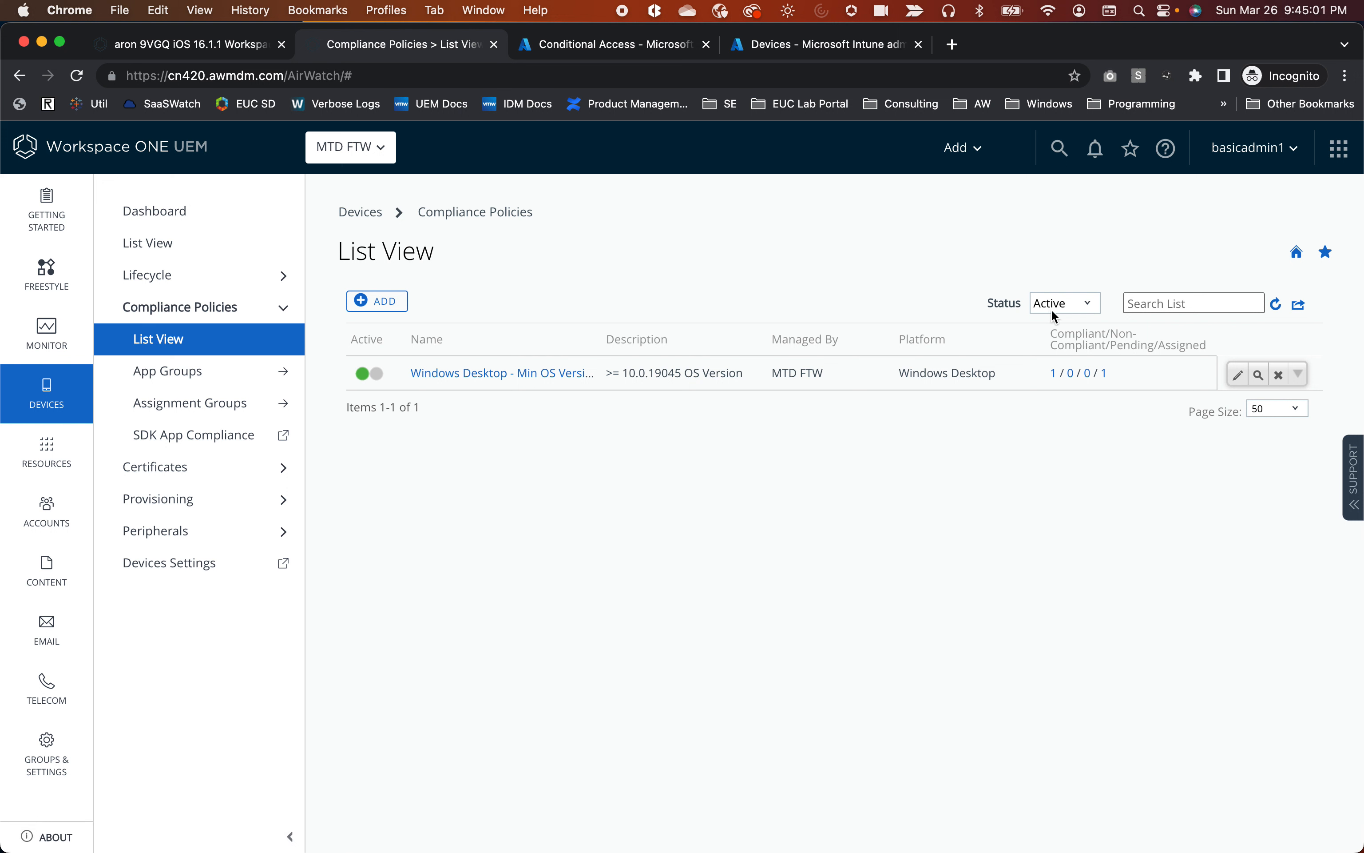
left_click(1090, 307)
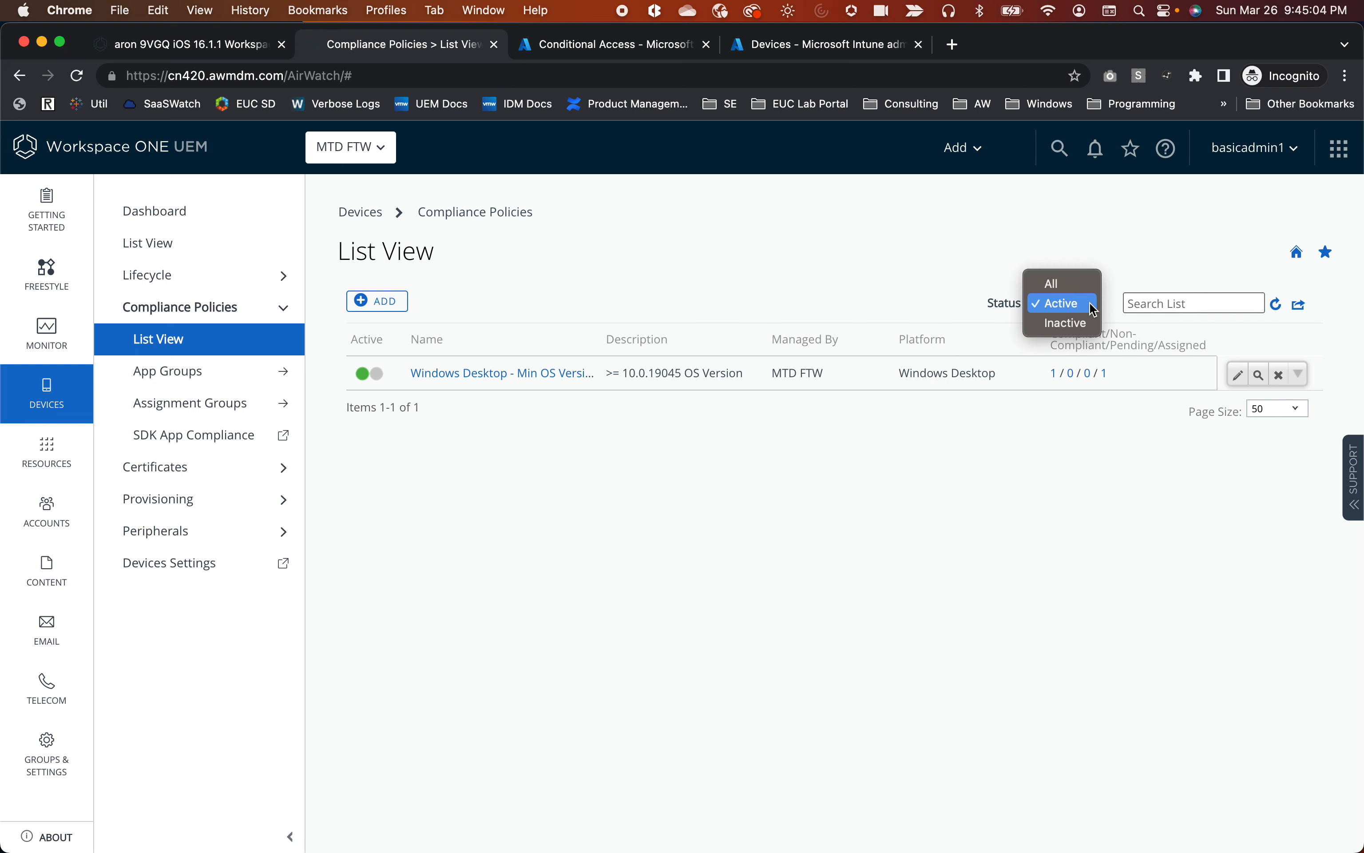
left_click(1072, 283)
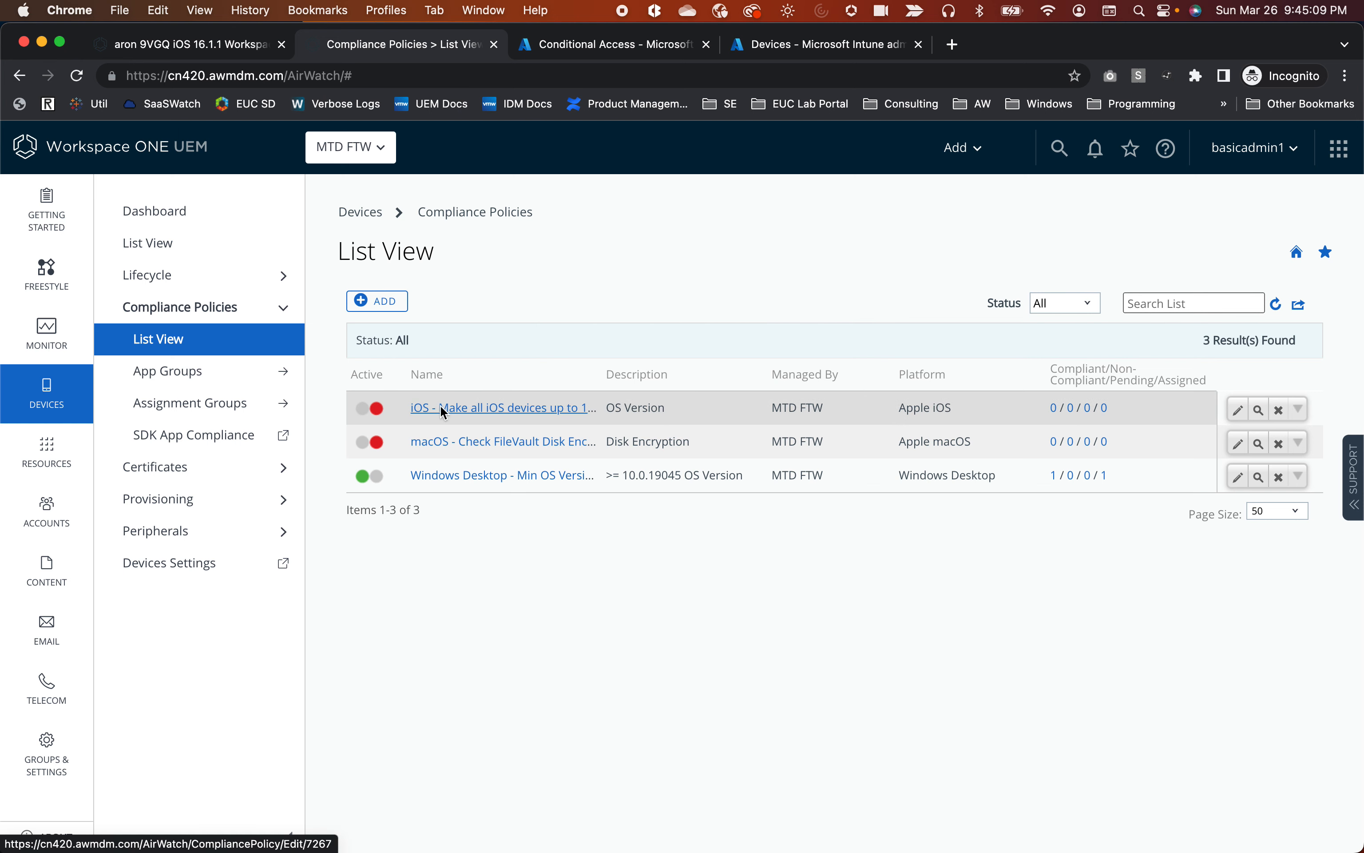
left_click(214, 48)
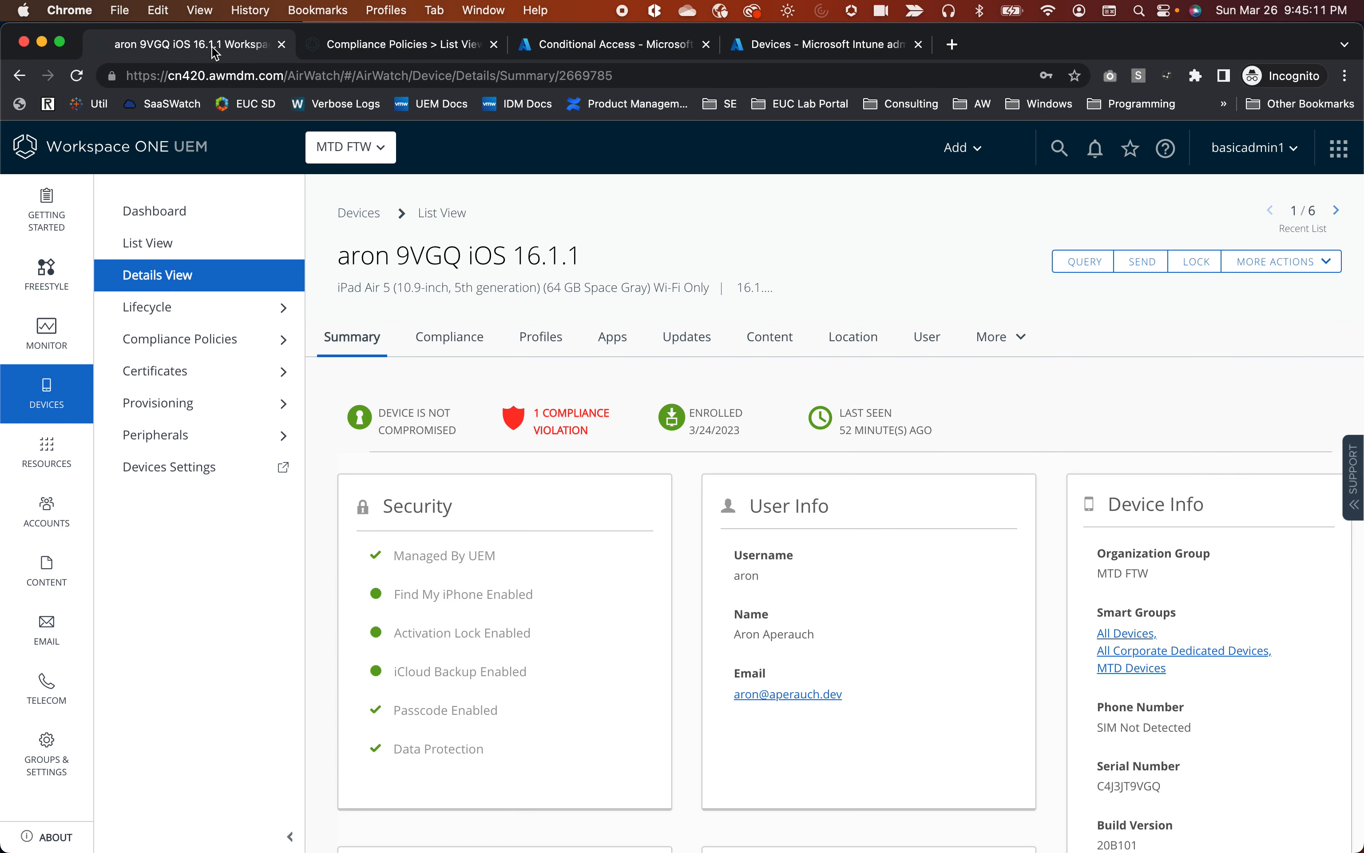
Reload the iPad's details to show 0 violations and No Records Found on the Compliance tab.
left_click(78, 77)
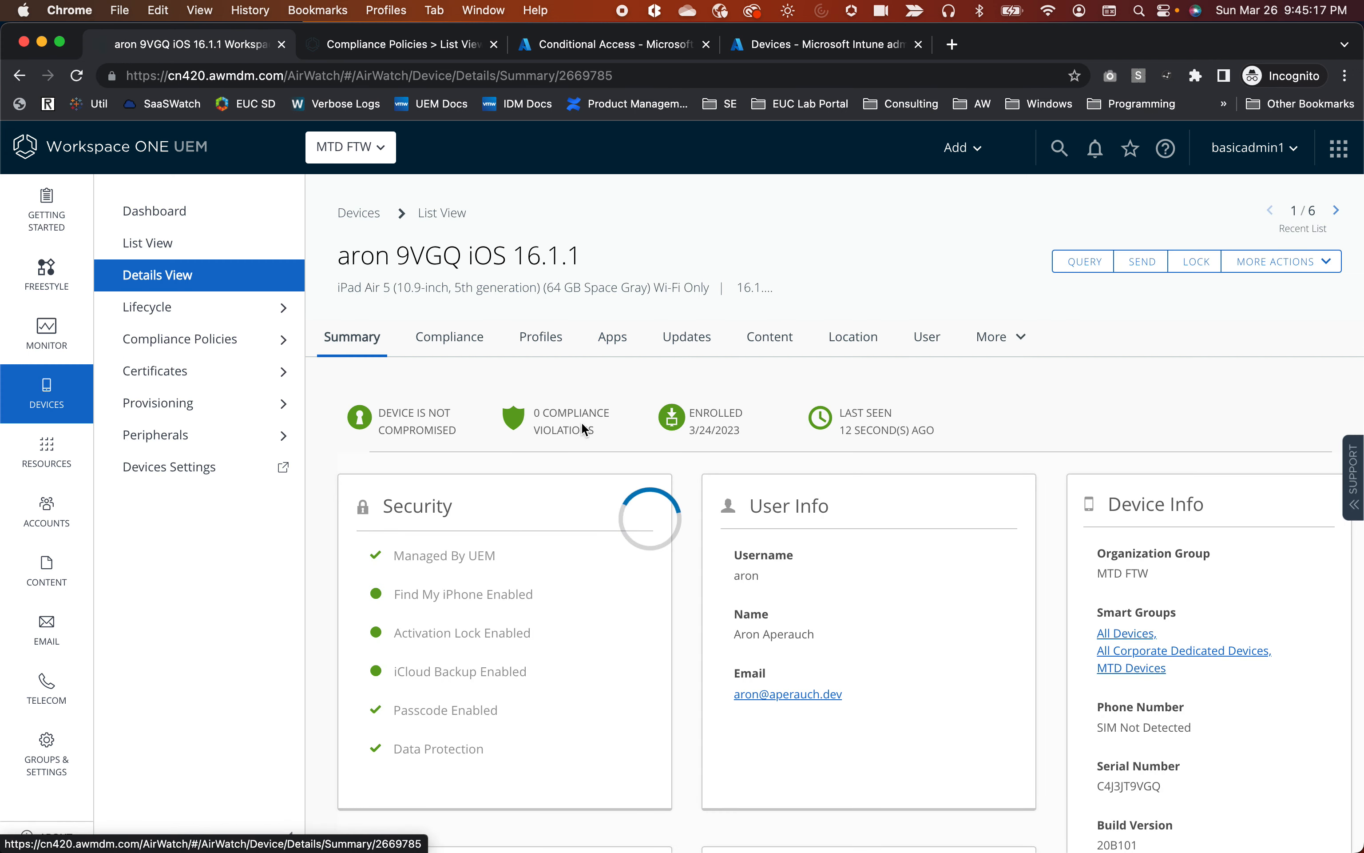
left_click(465, 345)
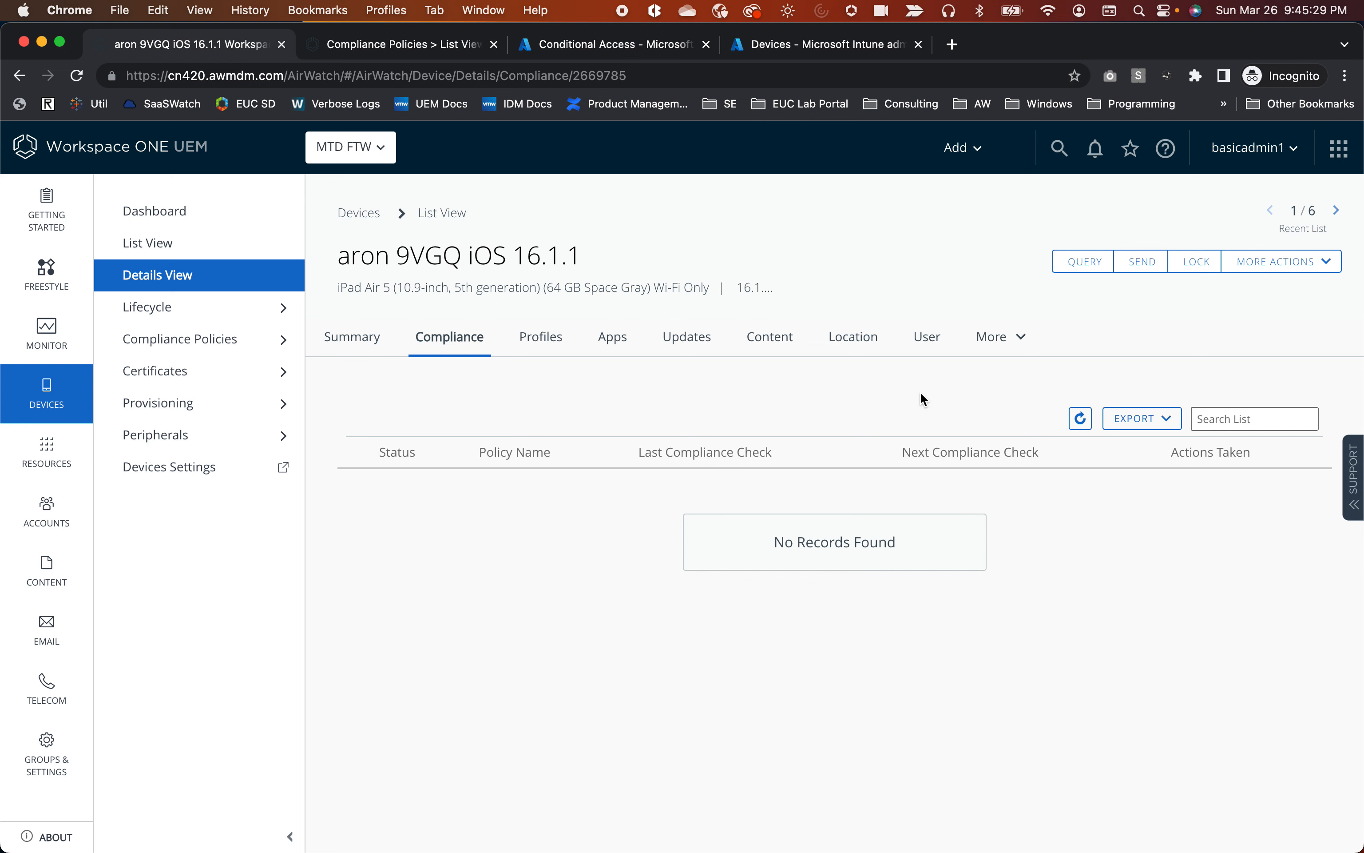
left_click(1018, 340)
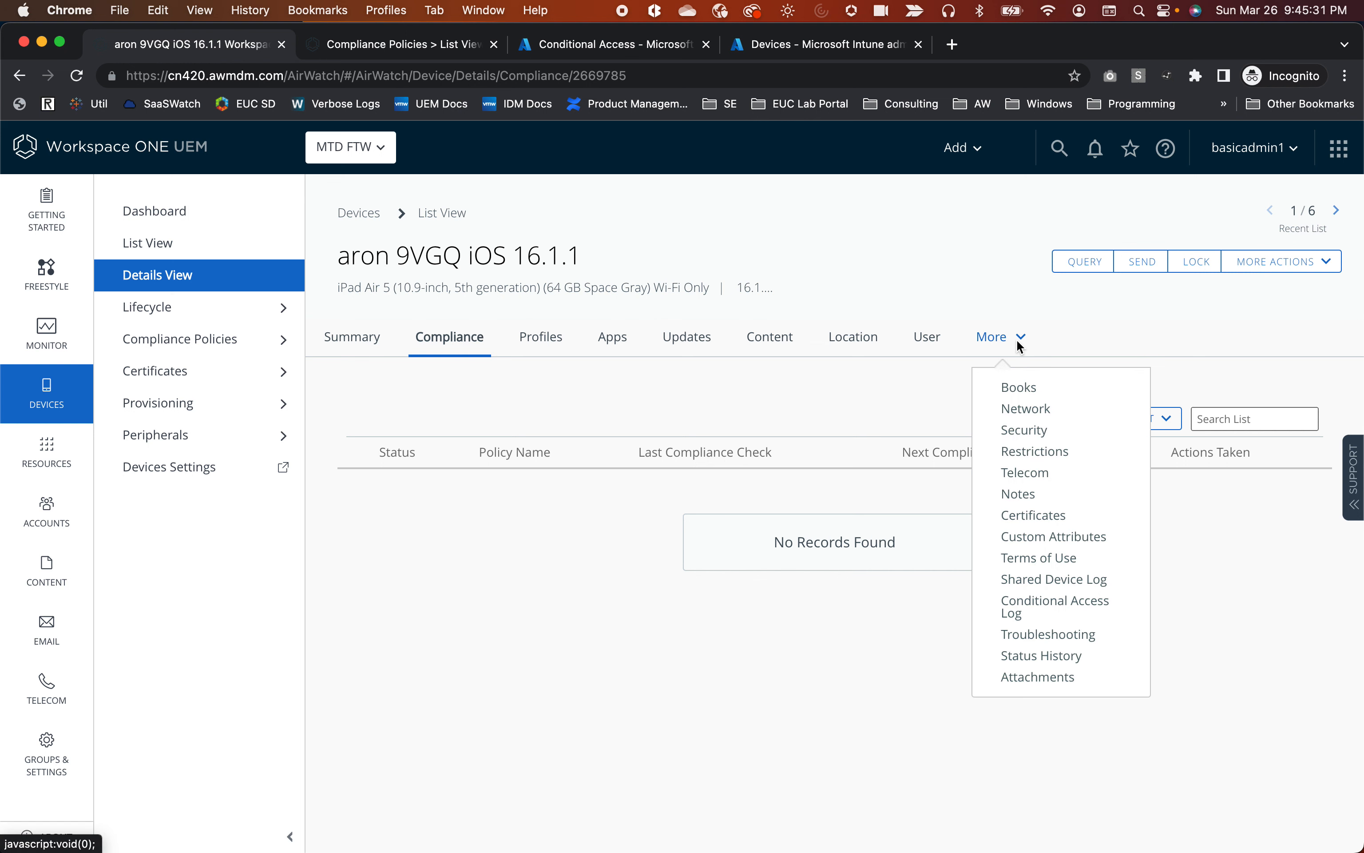
Check the iPad's Conditional Access log for its newest Compliant report to Microsoft, then open Azure's sign-in logs.
left_click(1071, 604)
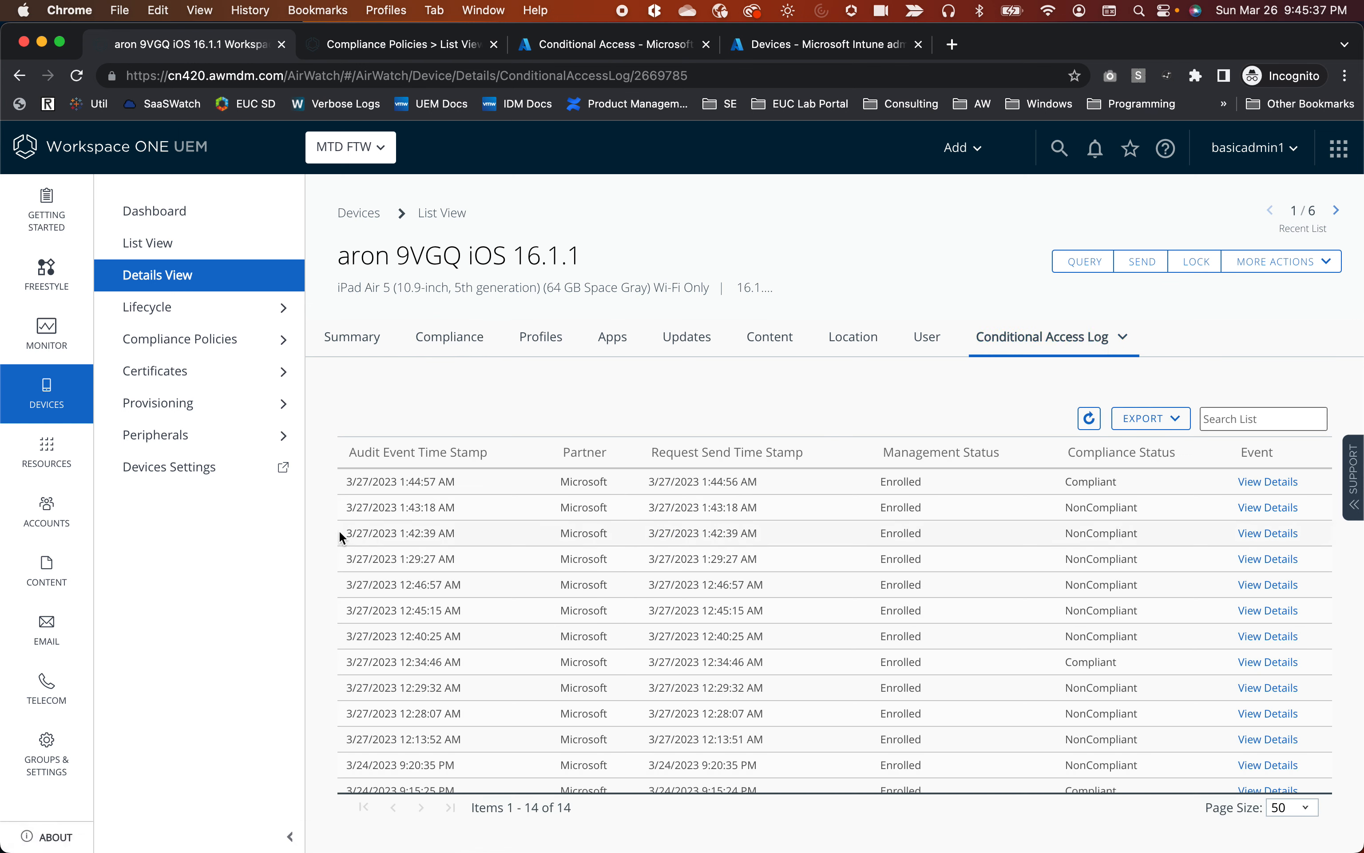
left_click_drag(351, 487, 499, 490)
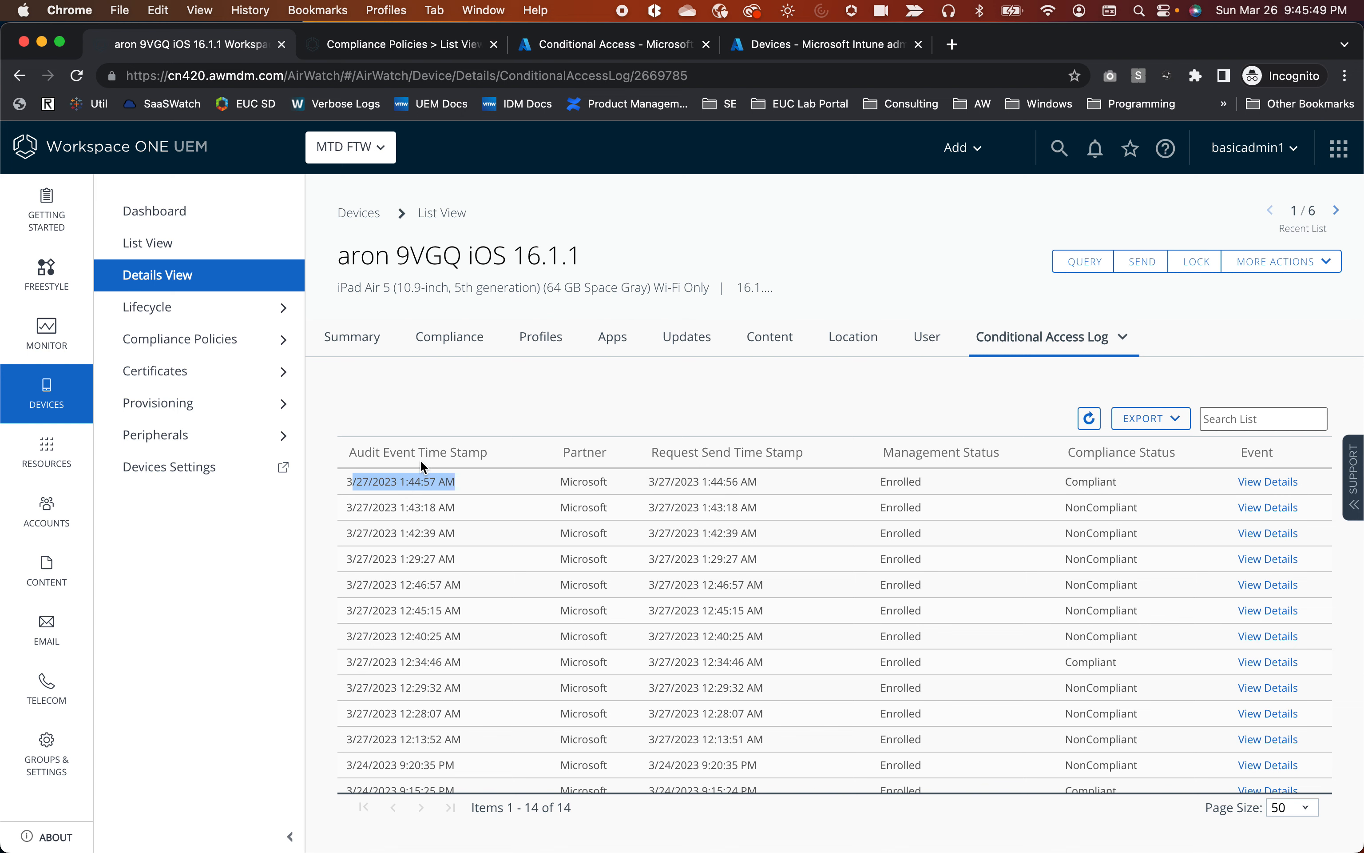
left_click(603, 45)
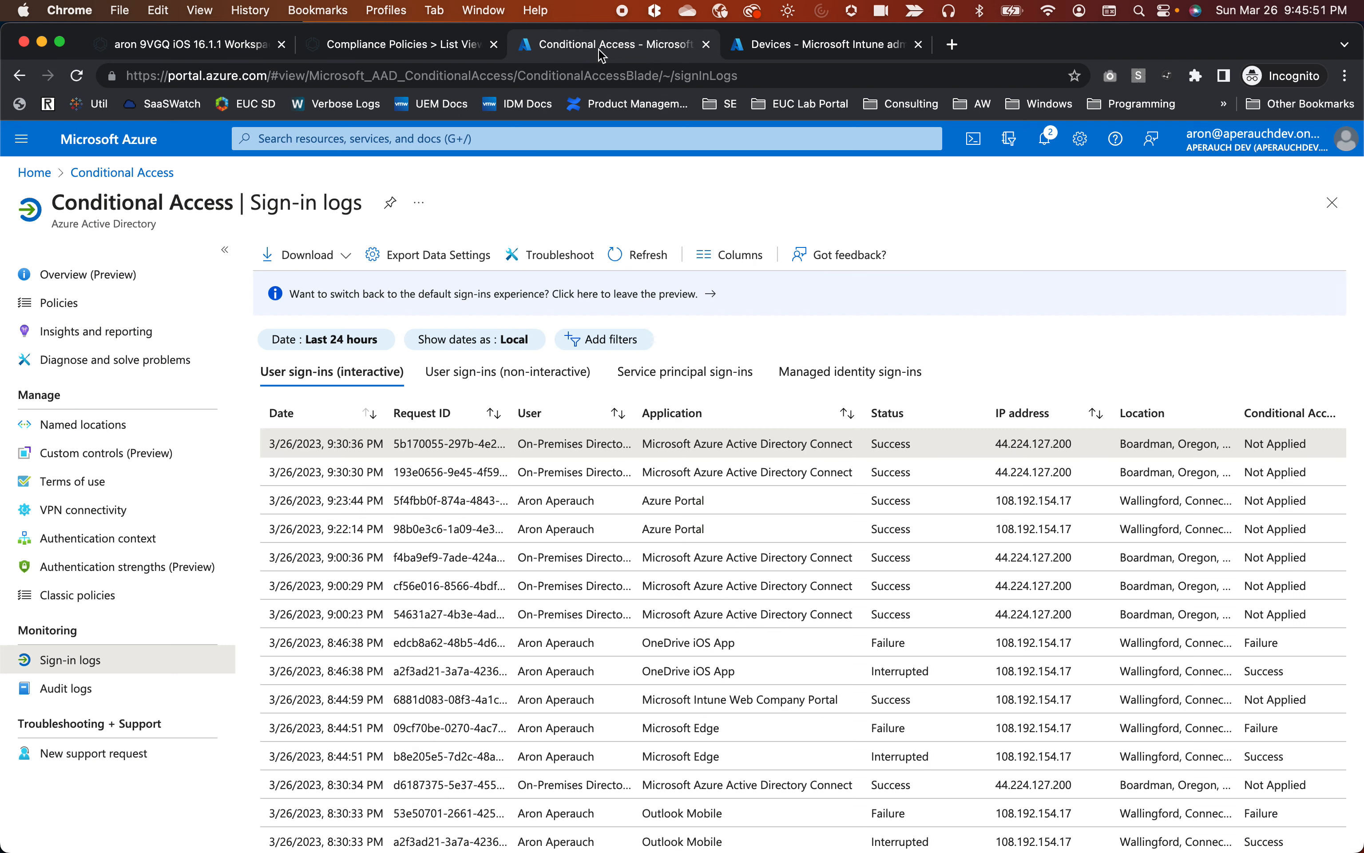
Open Azure's Conditional Access audit logs, refresh them twice, and switch to the iPad mirror.
left_click(83, 691)
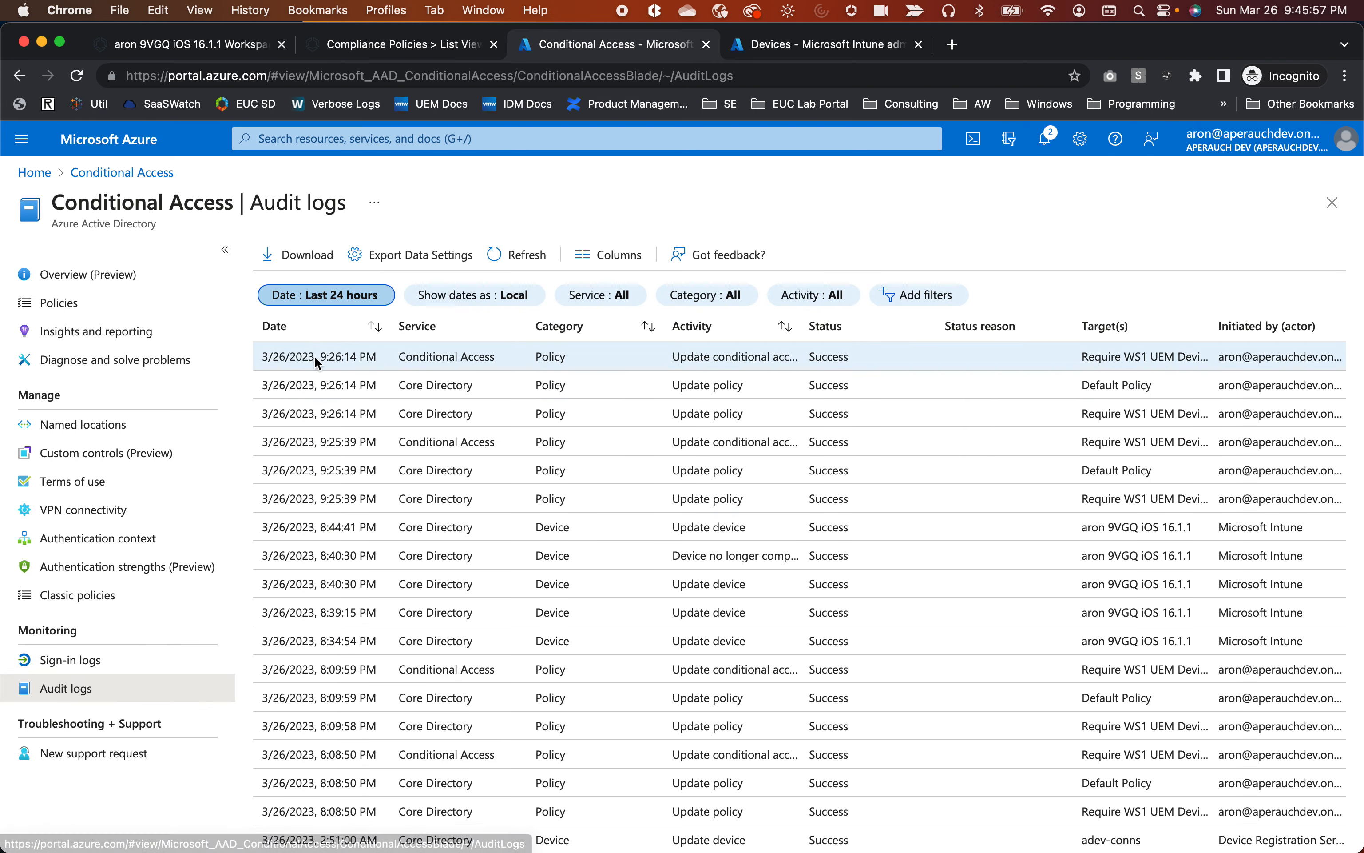
left_click(514, 259)
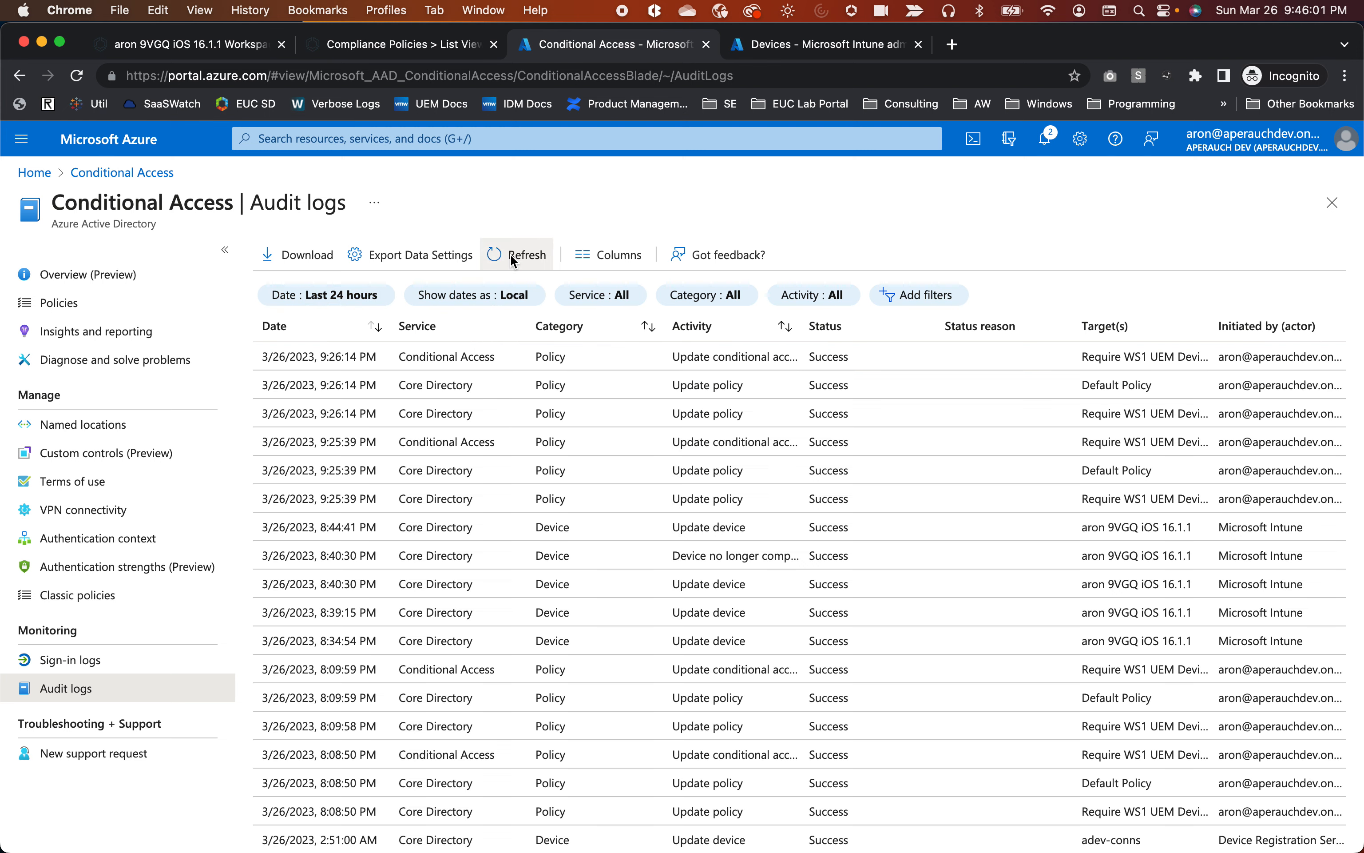
left_click(514, 258)
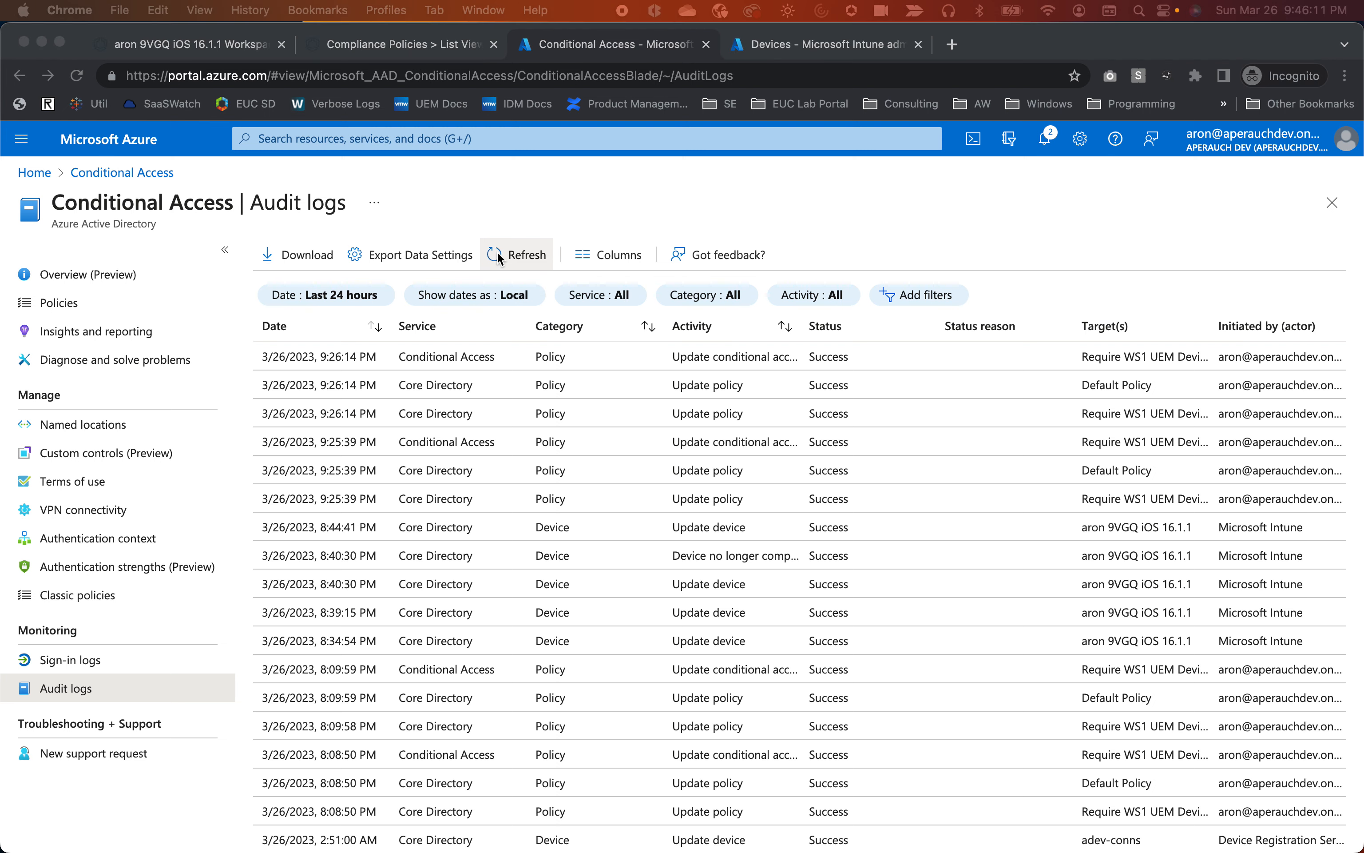
key("super+Tab")
key("super+Tab")
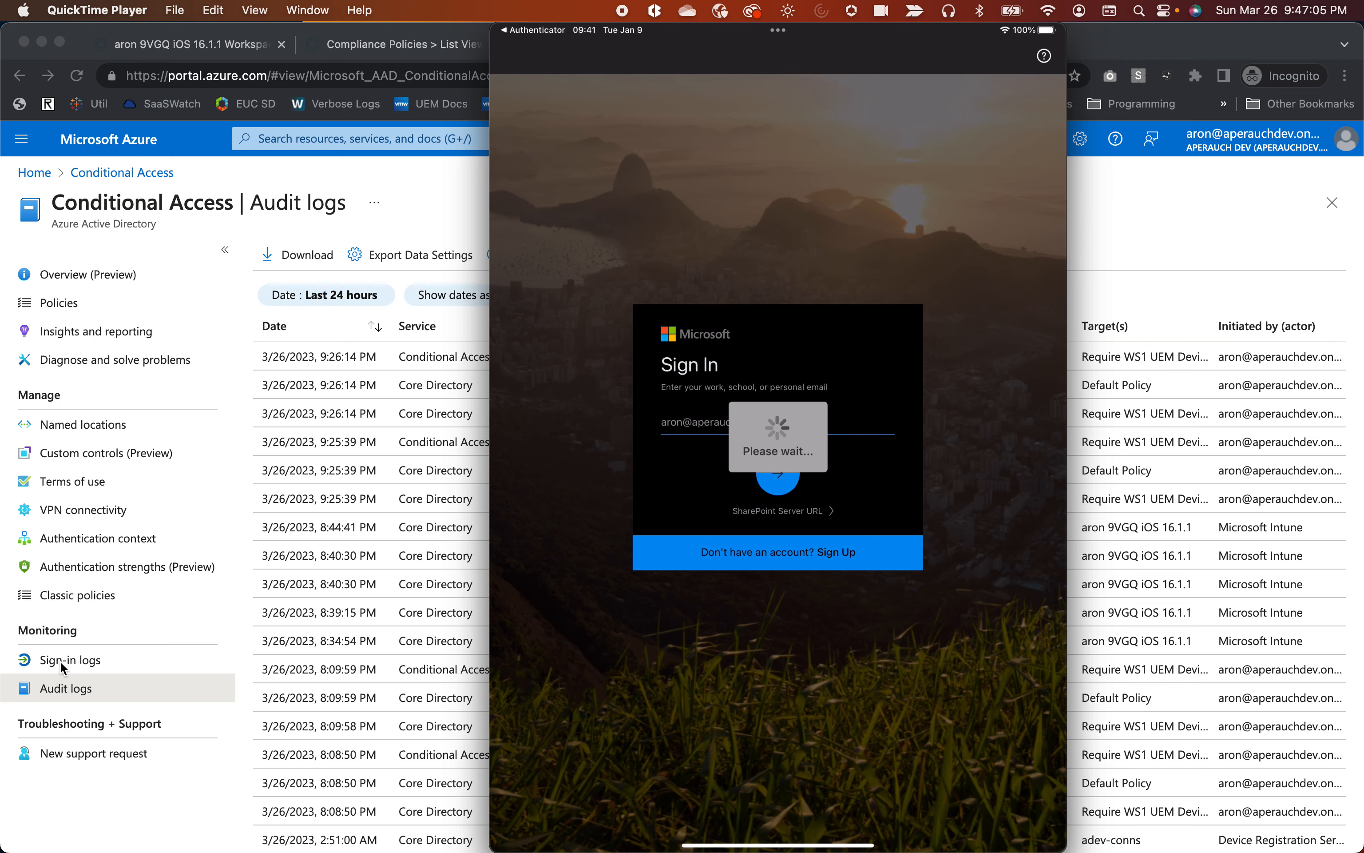
Return to Azure's audit logs and refresh to reveal the new 9:45:07 PM Update device entry.
left_click(458, 190)
left_click(522, 256)
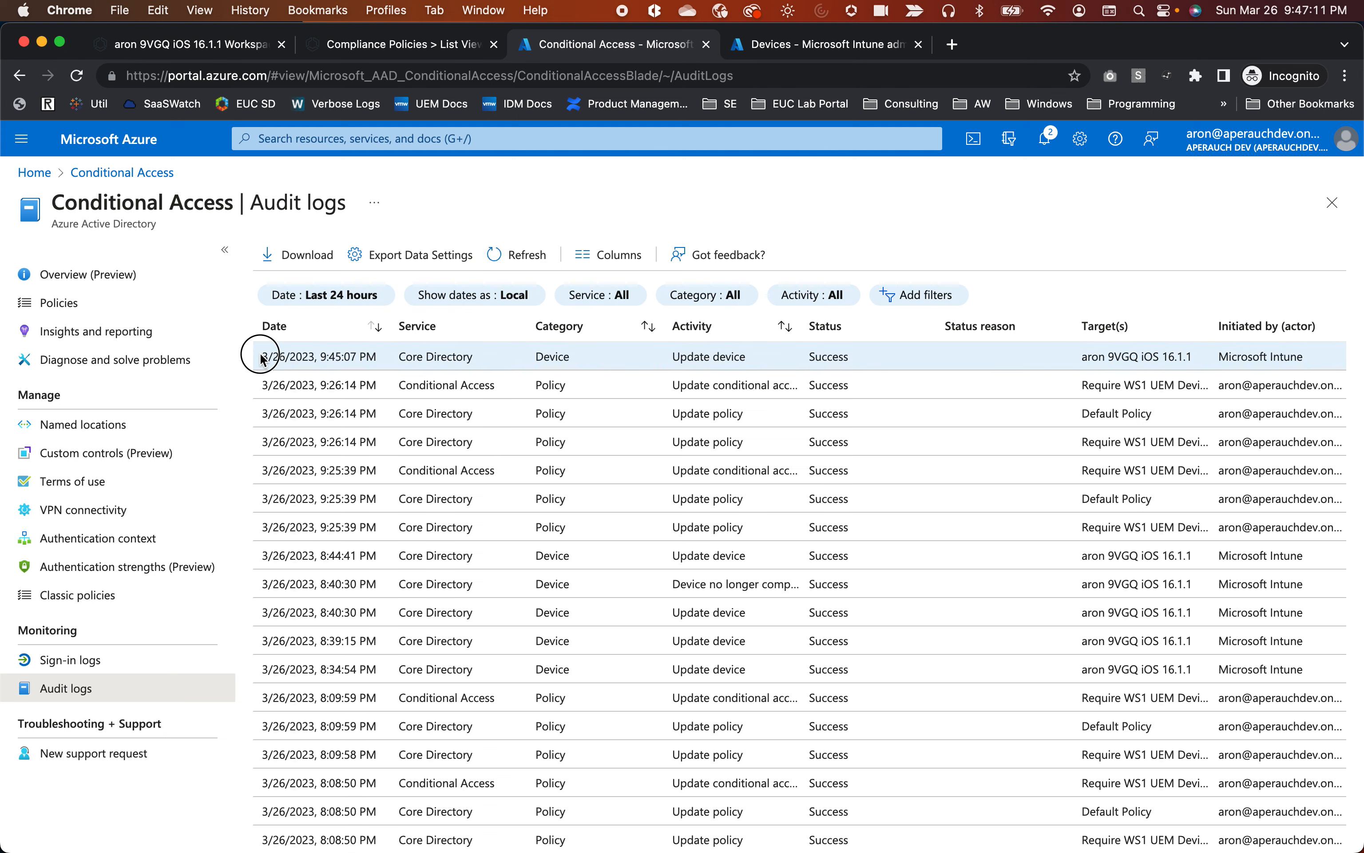
Highlight the 9:45:07 PM Core Directory device update entry, then go back to Workspace ONE's Conditional Access log.
left_click_drag(262, 357, 483, 359)
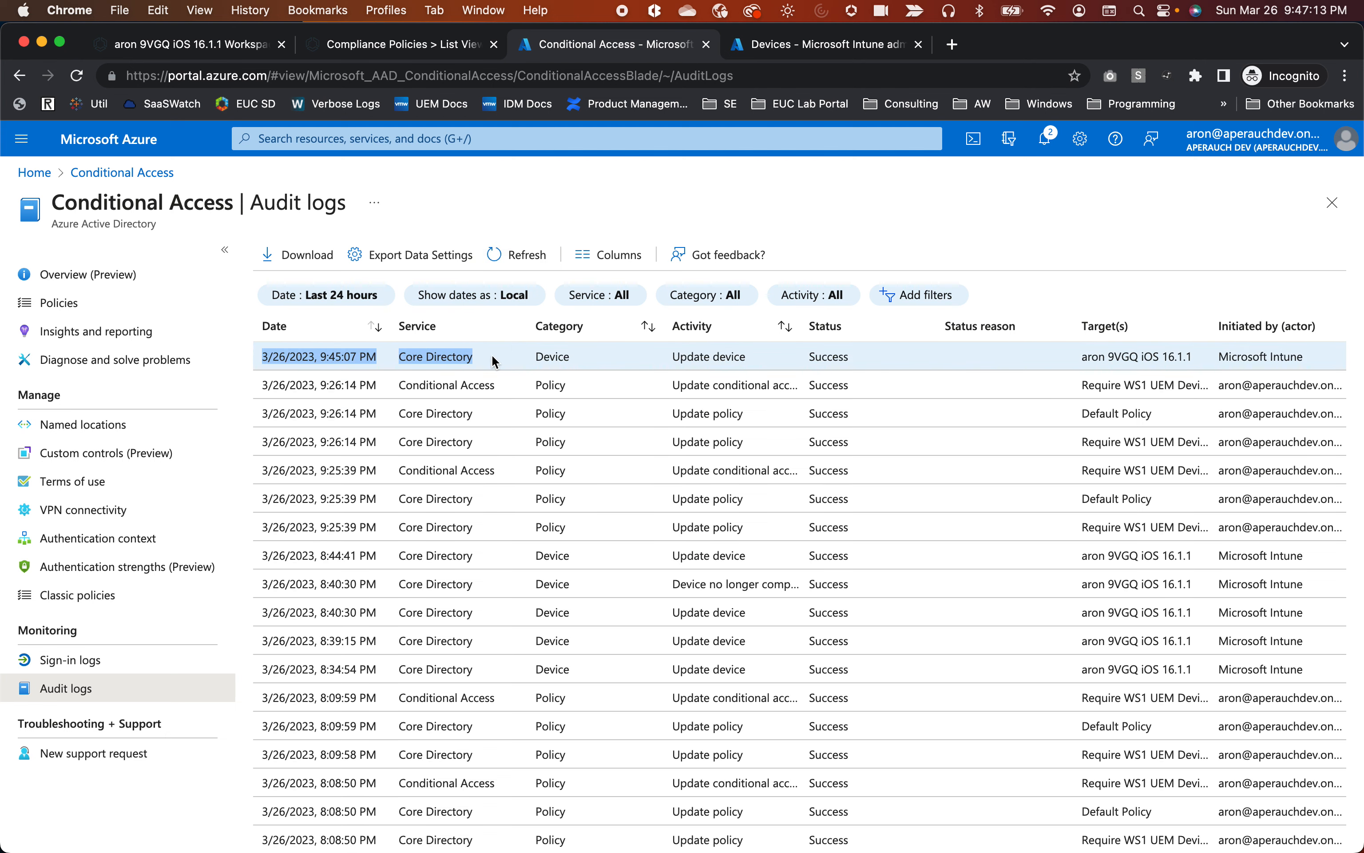
left_click(188, 46)
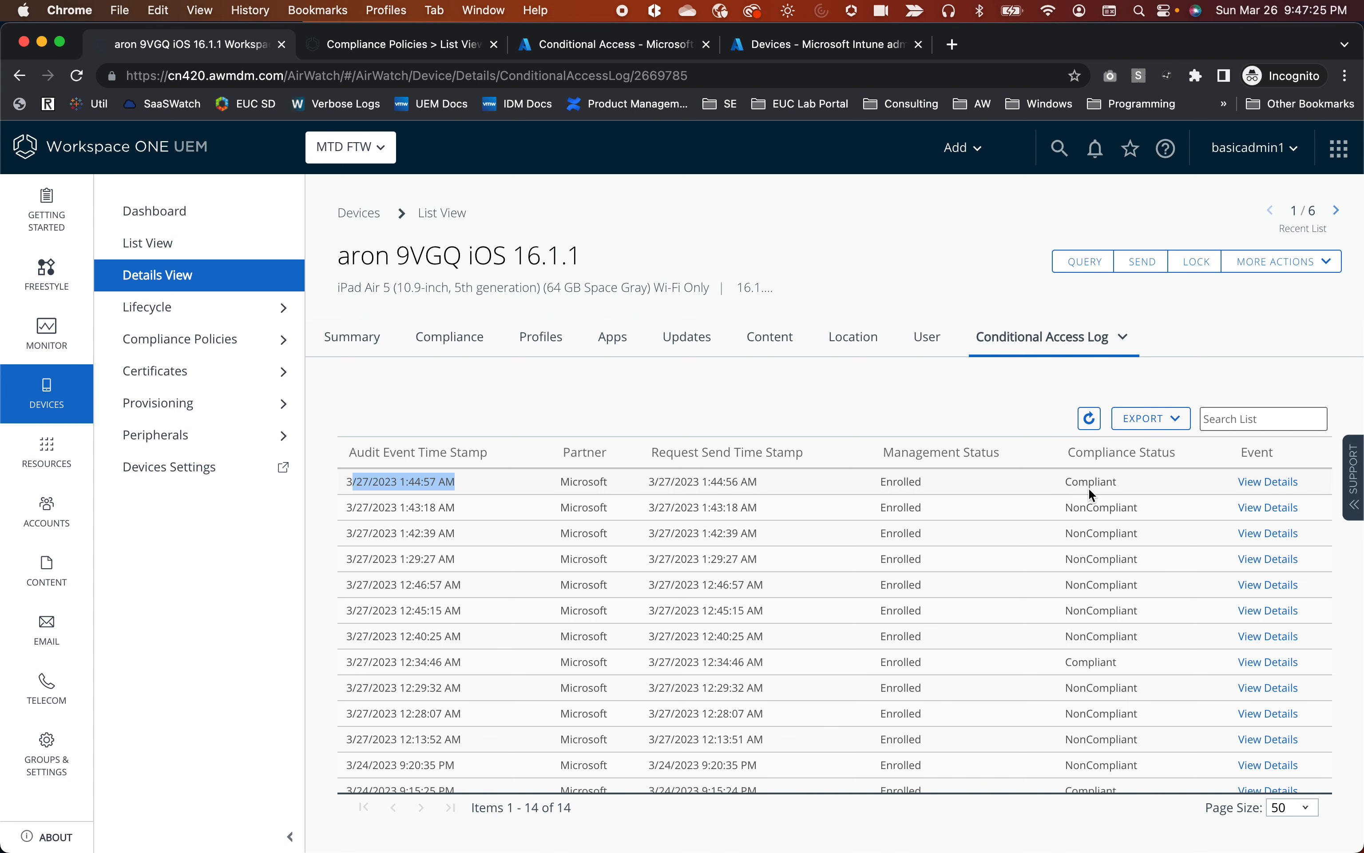
Switch back to Azure's audit logs topped by Intune's 9:45:07 PM iPad update.
left_click(563, 51)
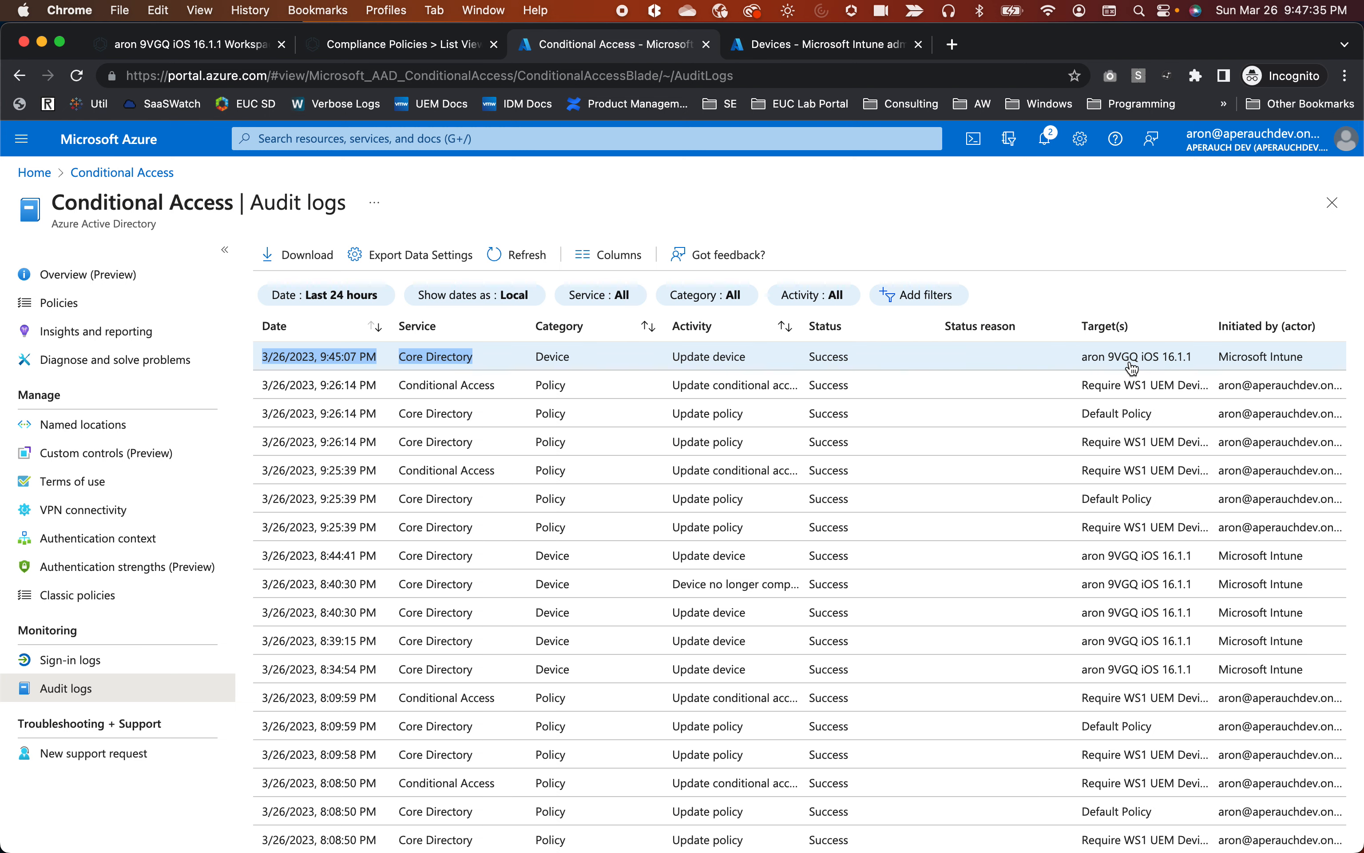
Open the 9:45:07 PM Update device entry's details and check its Success status.
left_click(1245, 366)
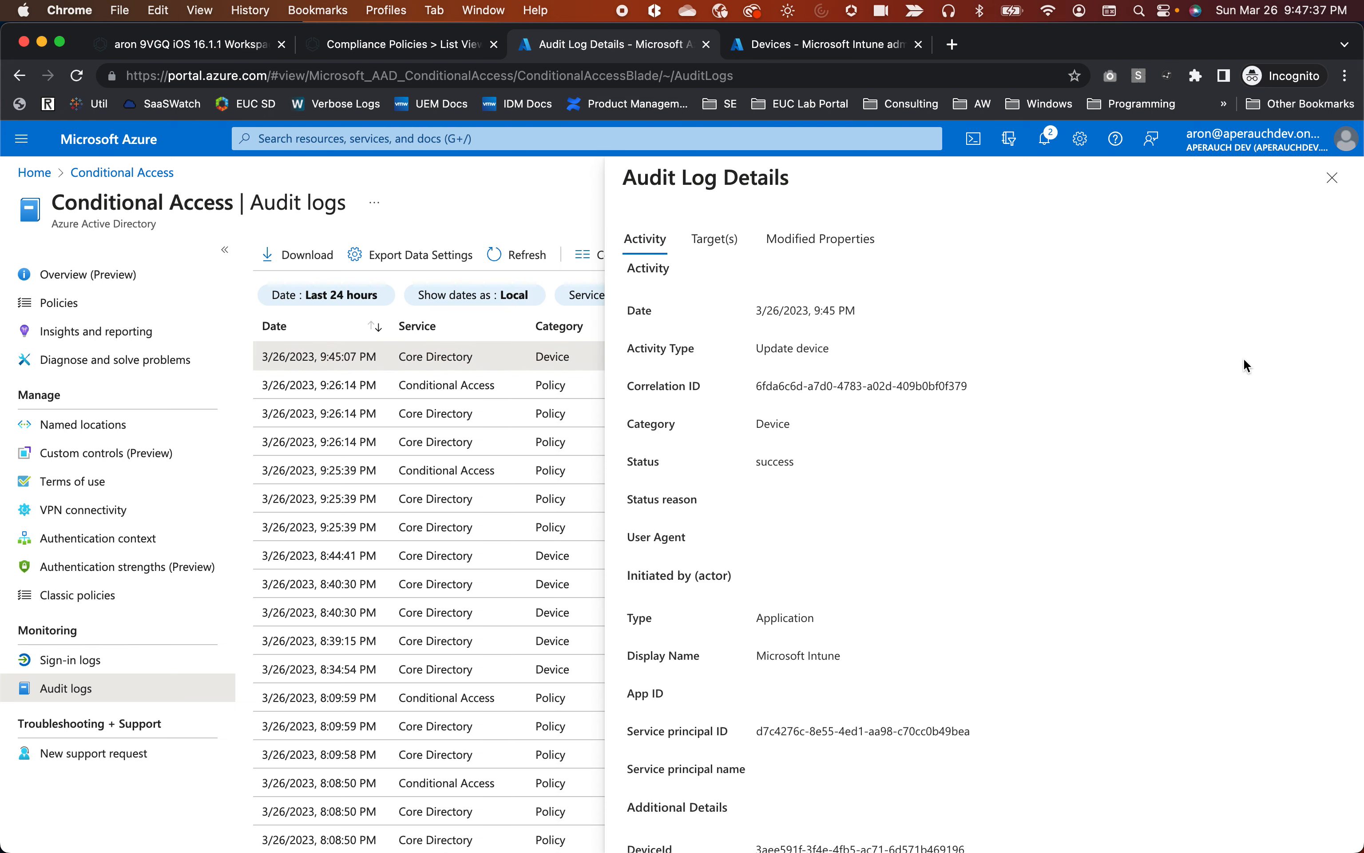
left_click_drag(795, 463, 754, 467)
scroll(859, 490, "down", 1)
scroll(846, 484, "up", 1)
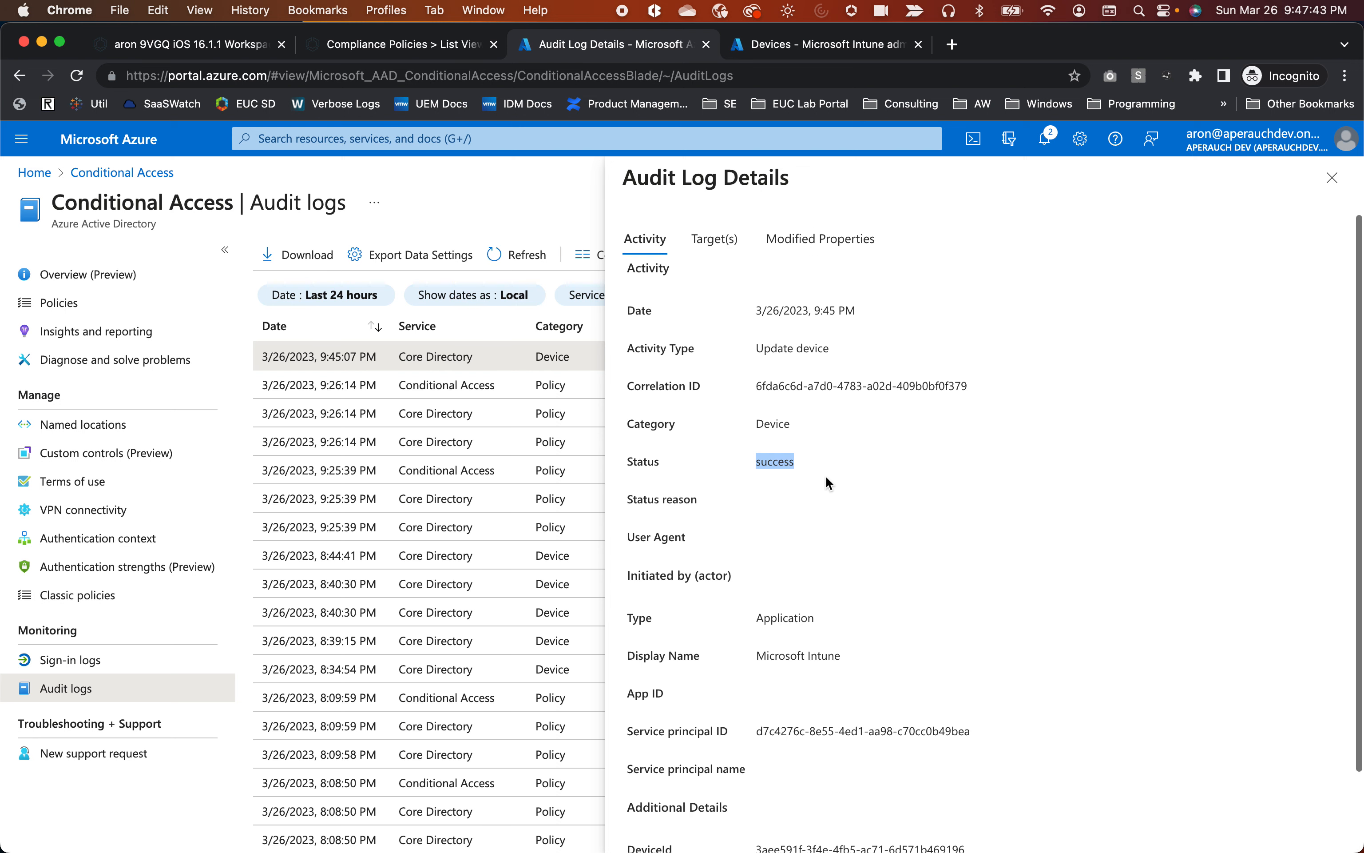
Review Modified Properties showing IsCompliant changed from false to true, then close the details panel.
left_click(816, 250)
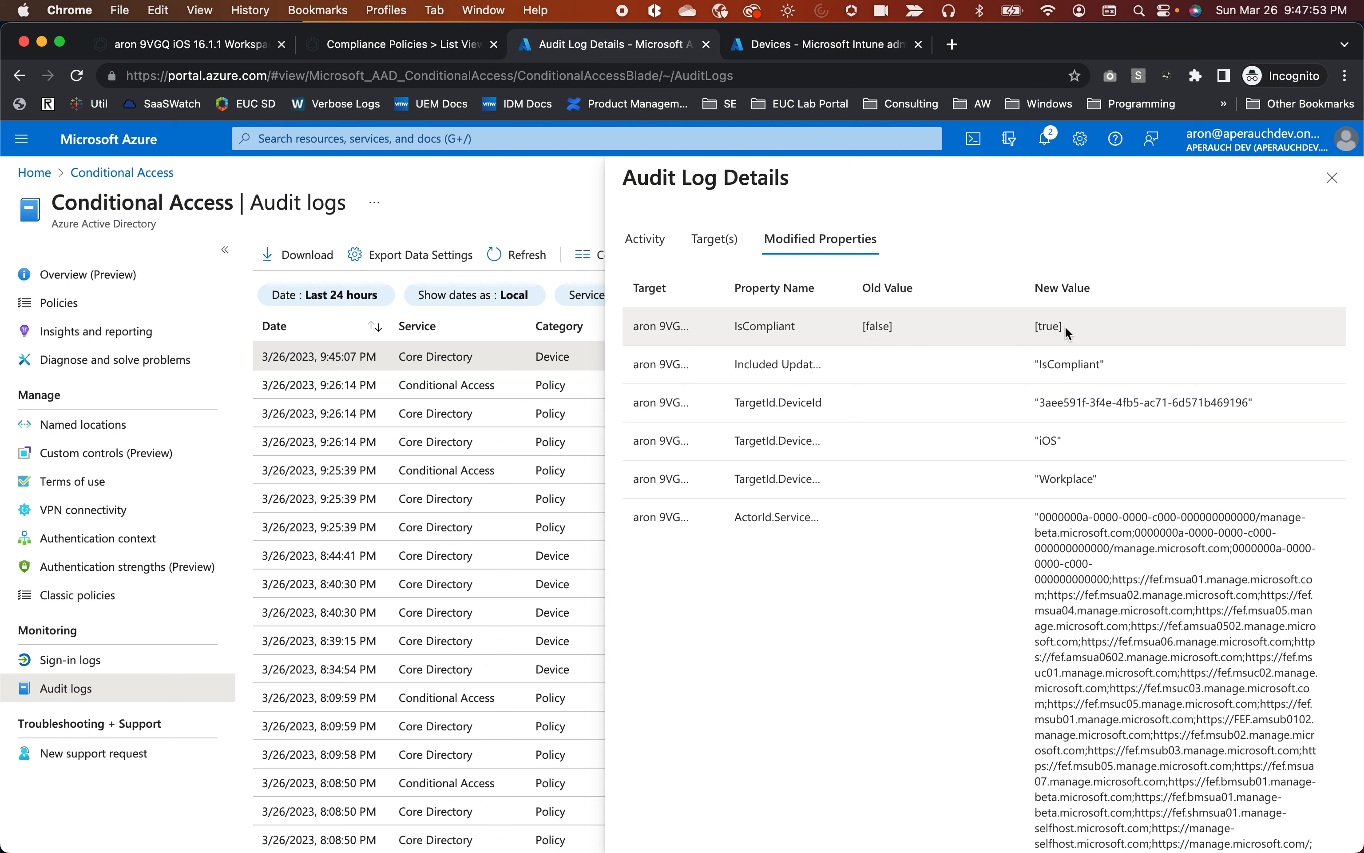
scroll(1019, 479, "down", 5)
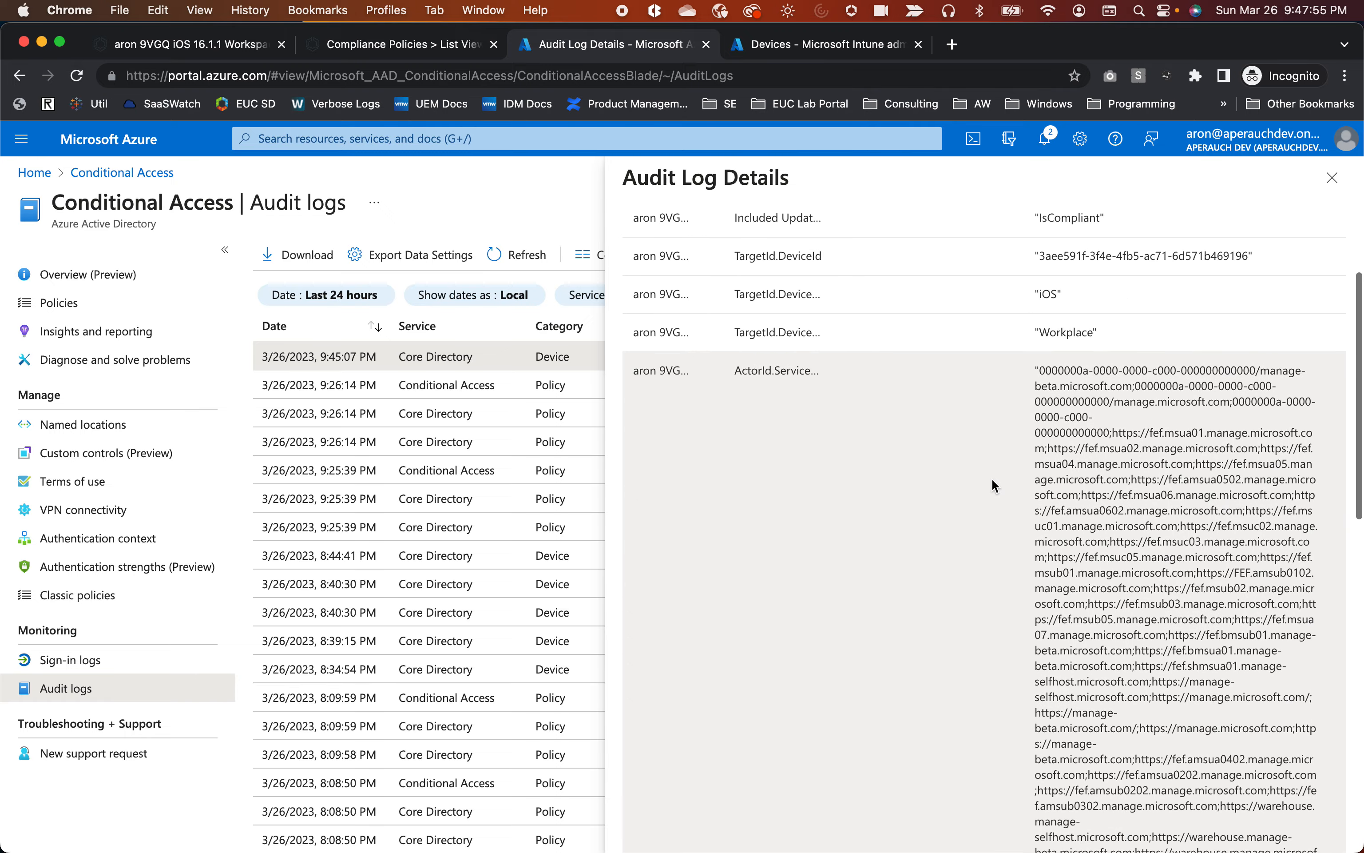
scroll(992, 486, "down", 15)
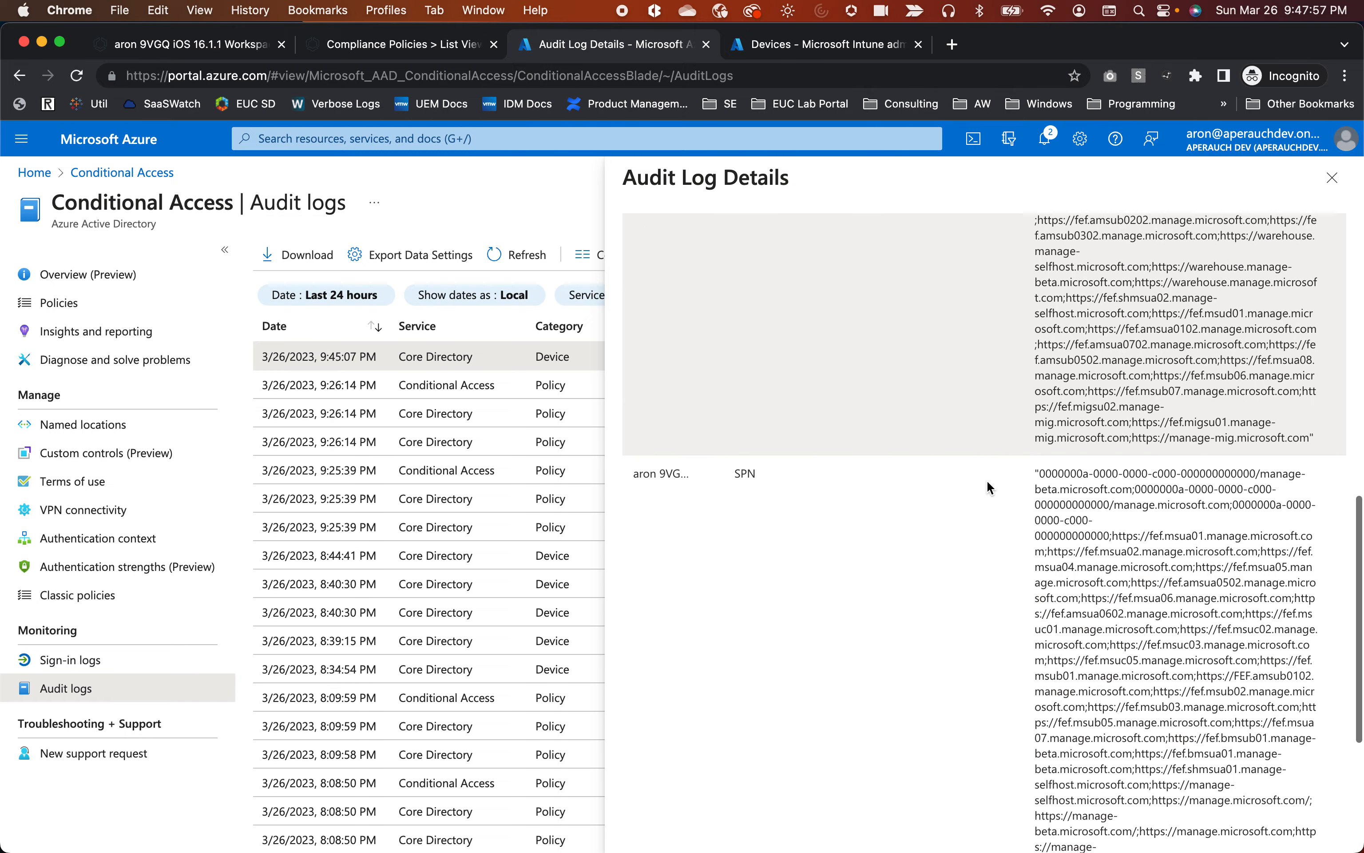
scroll(987, 486, "down", 10)
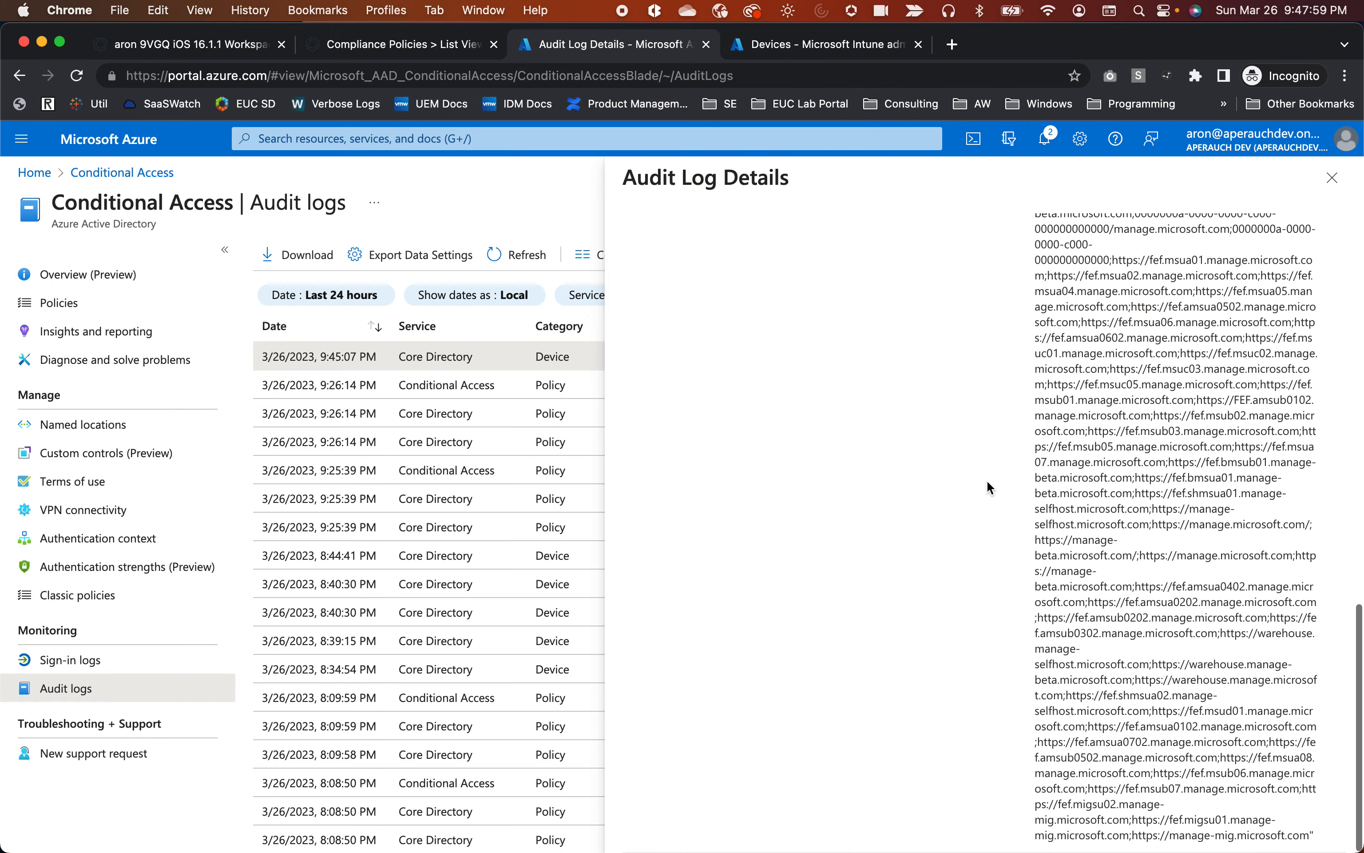
left_click(1333, 178)
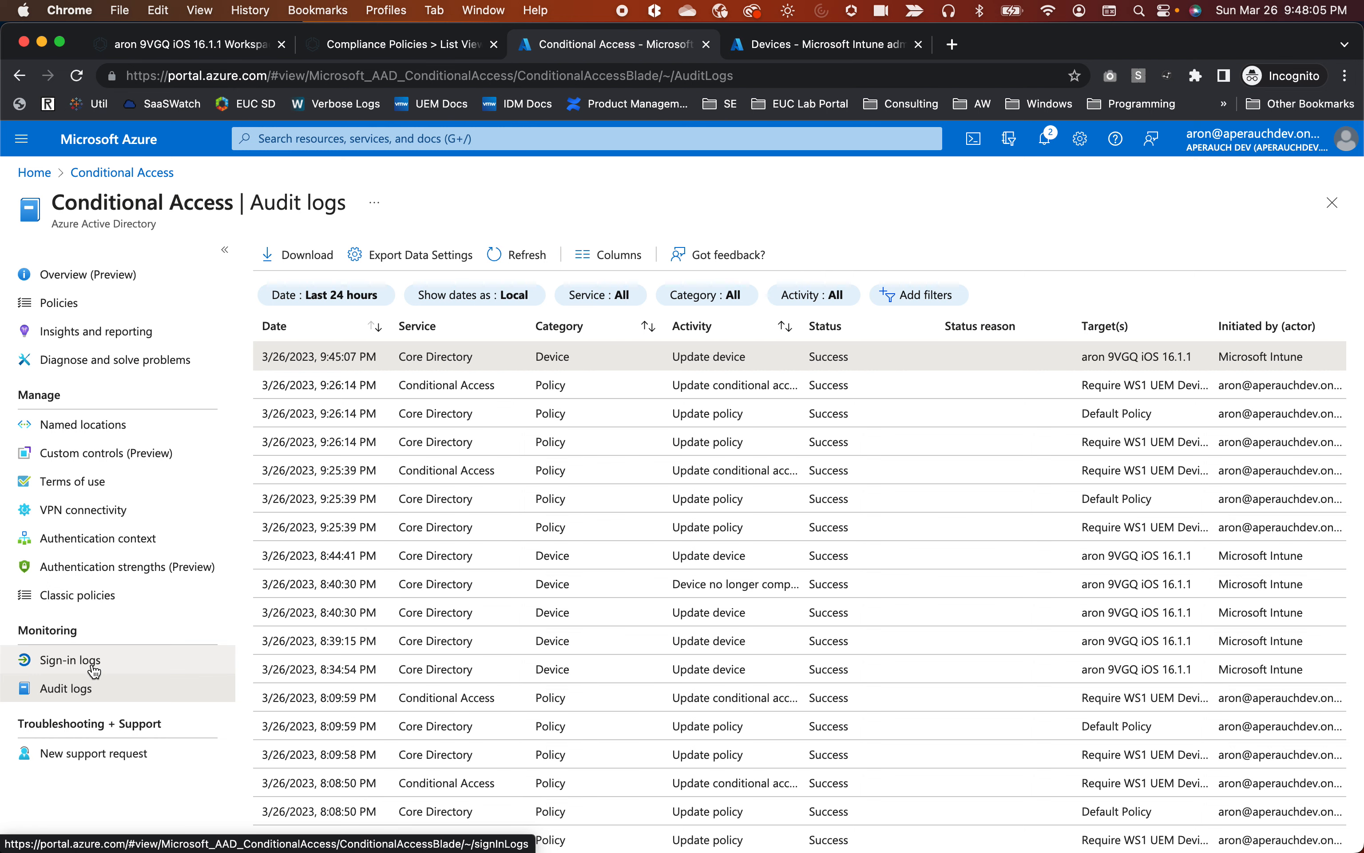
key("super+Tab")
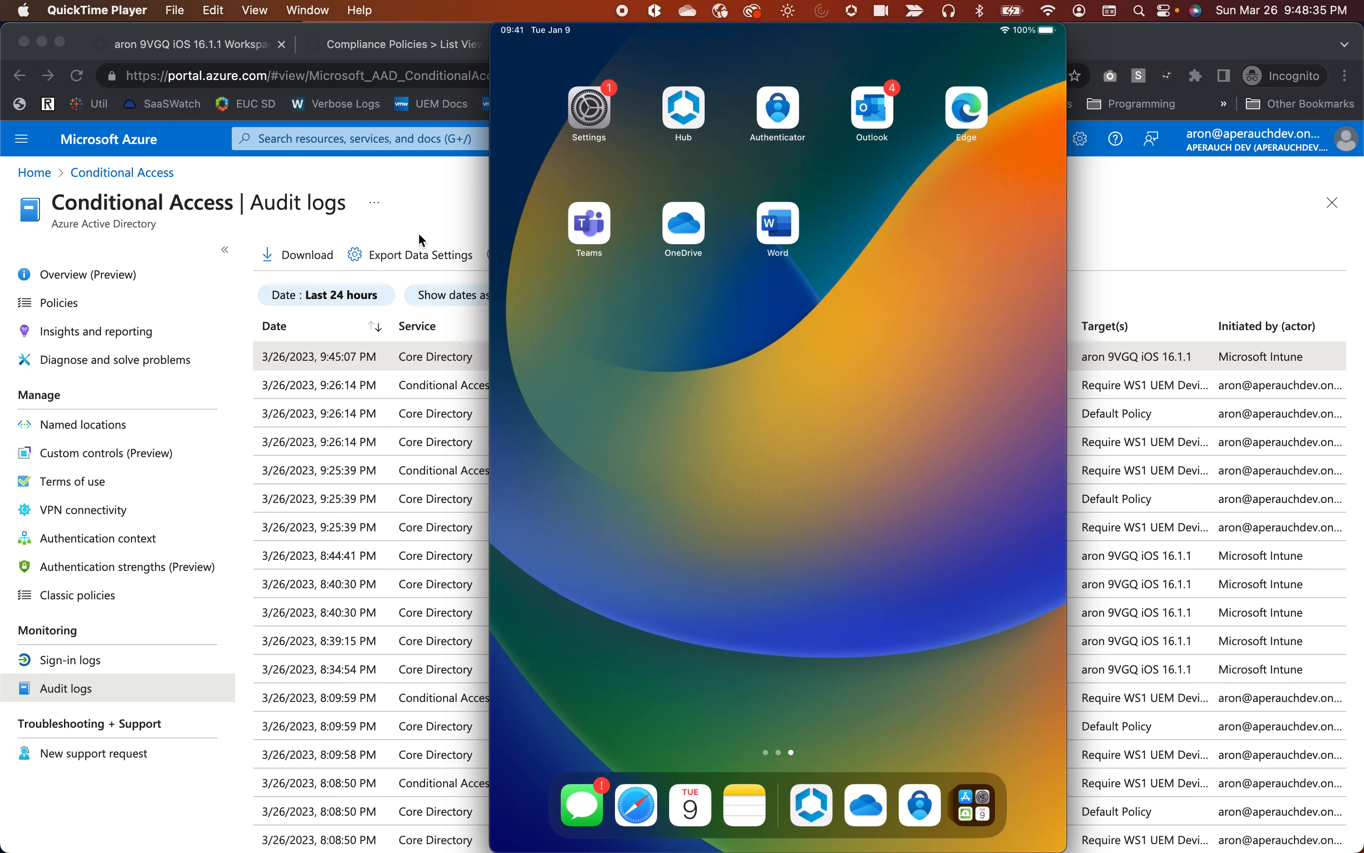
Return the mirrored iPad to its Home screen and show Azure's Conditional Access sign-in logs.
left_click(418, 173)
left_click(66, 663)
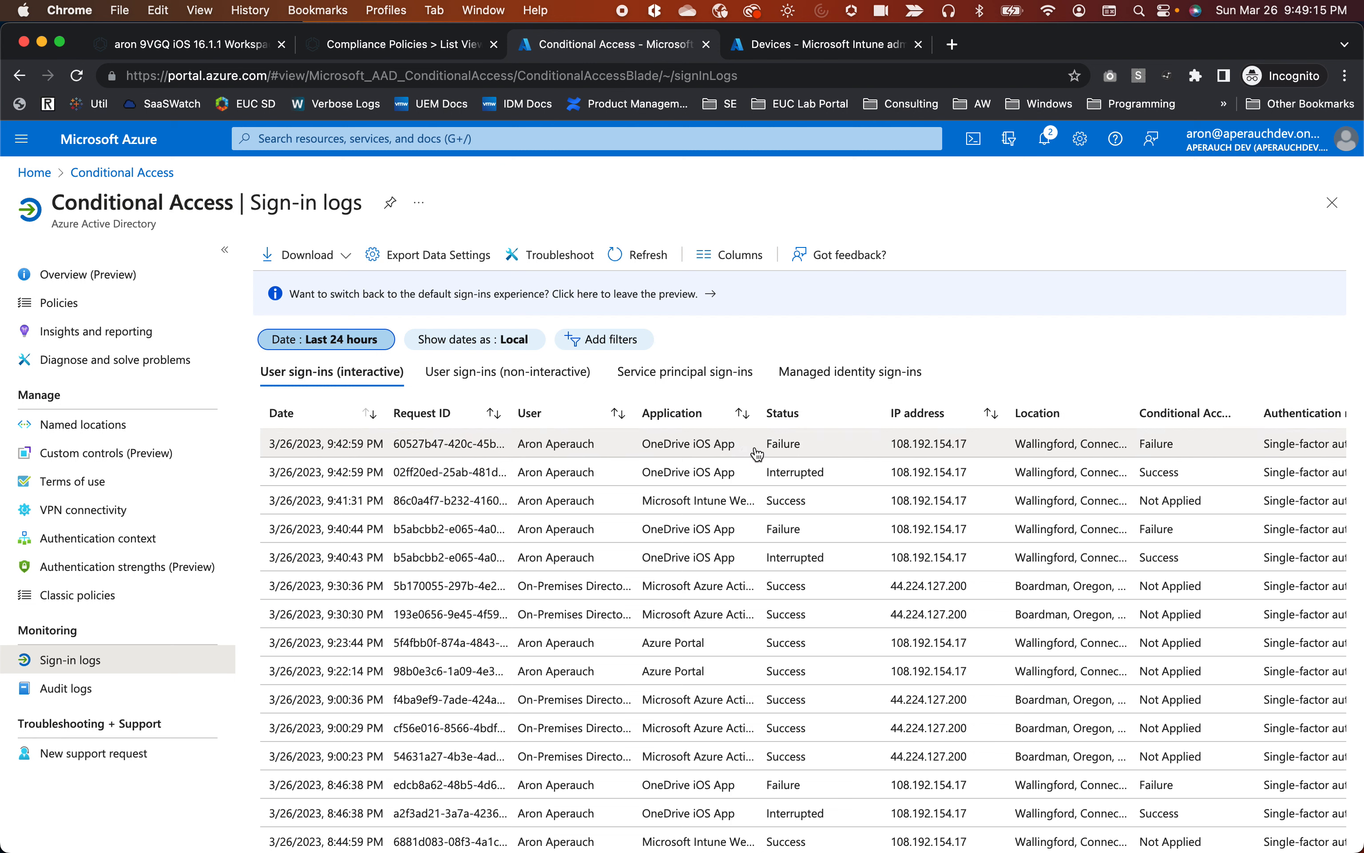
Open the Require WS1 UEM Device Compliance result for the 9:42:59 PM failed OneDrive sign-in.
left_click(813, 449)
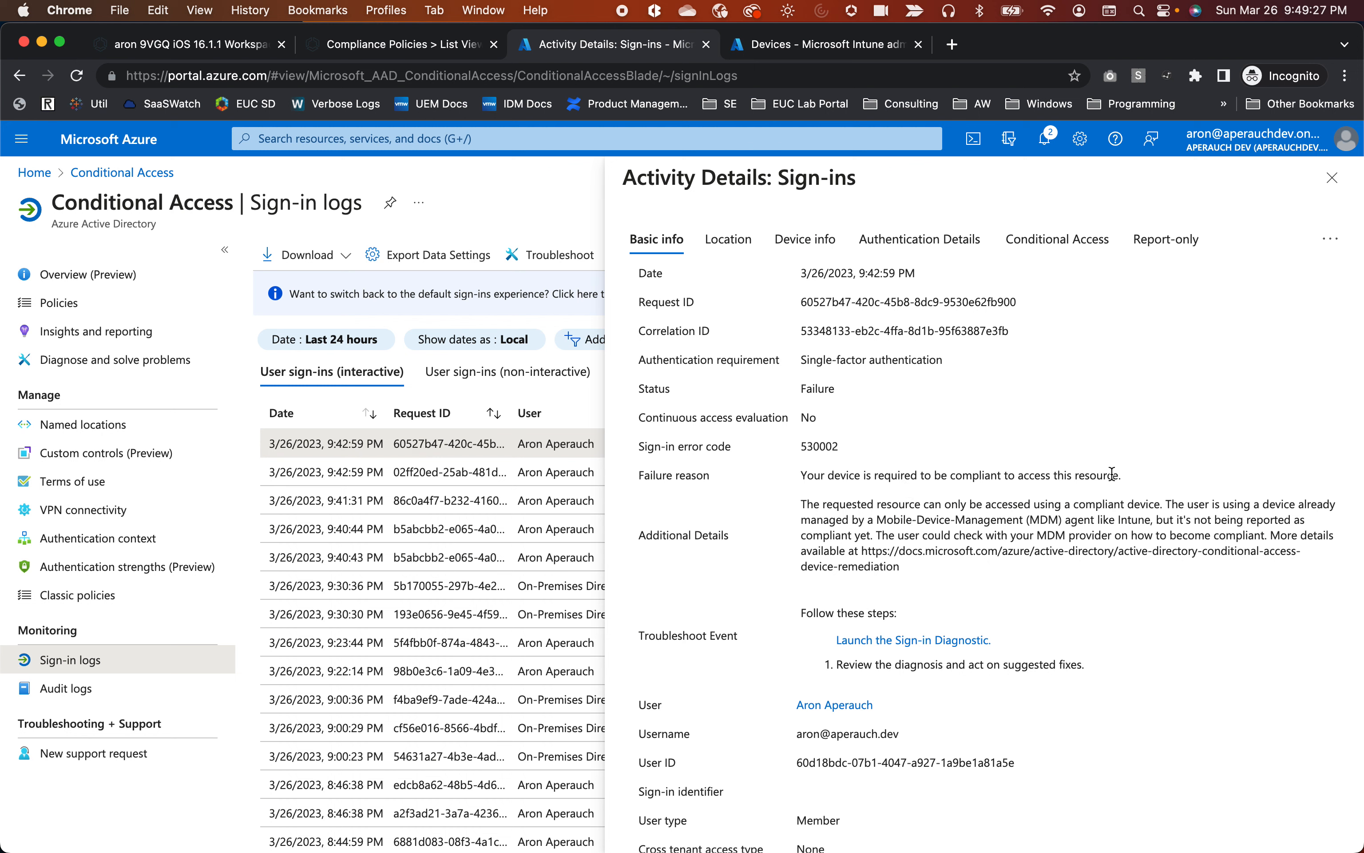
left_click(1063, 239)
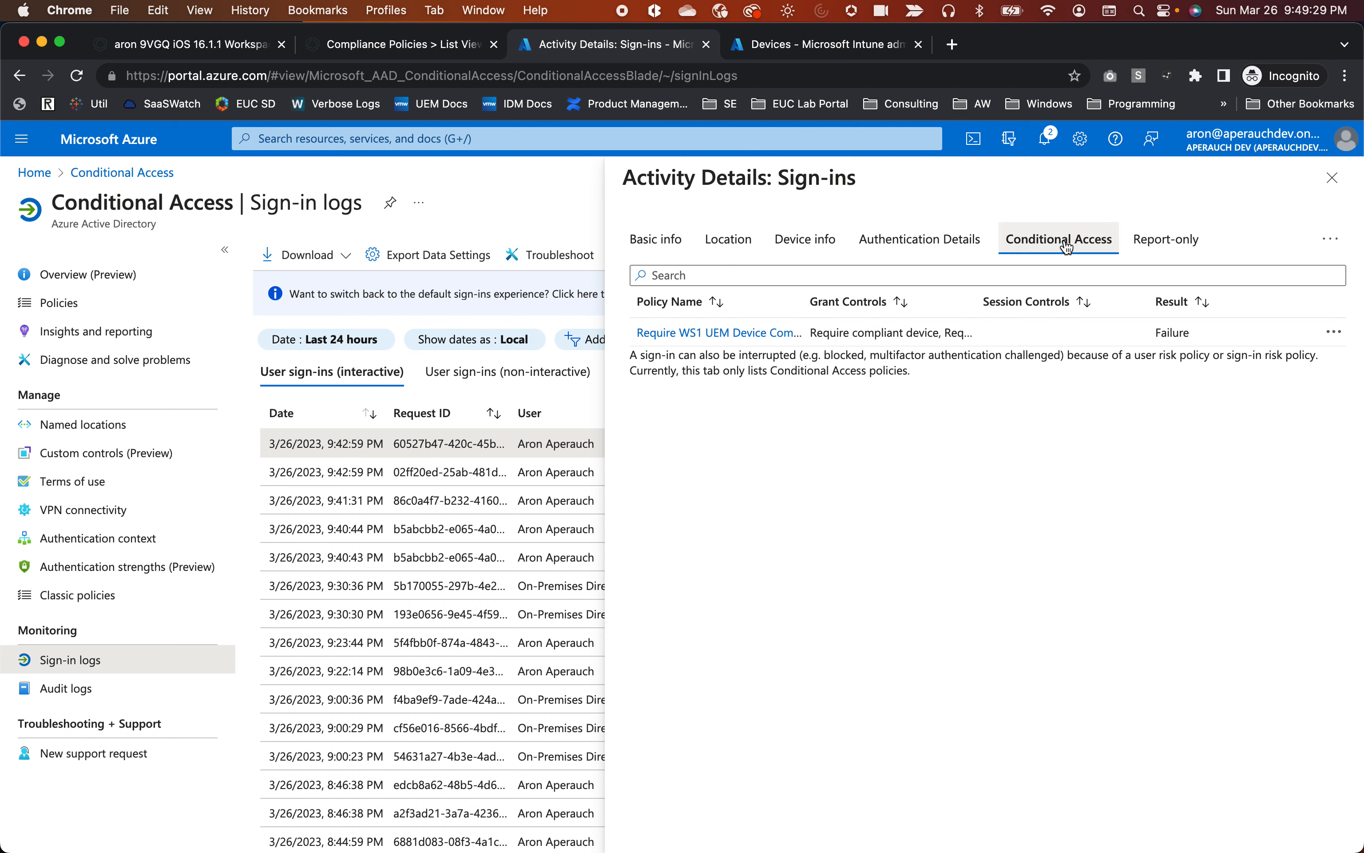
left_click(685, 334)
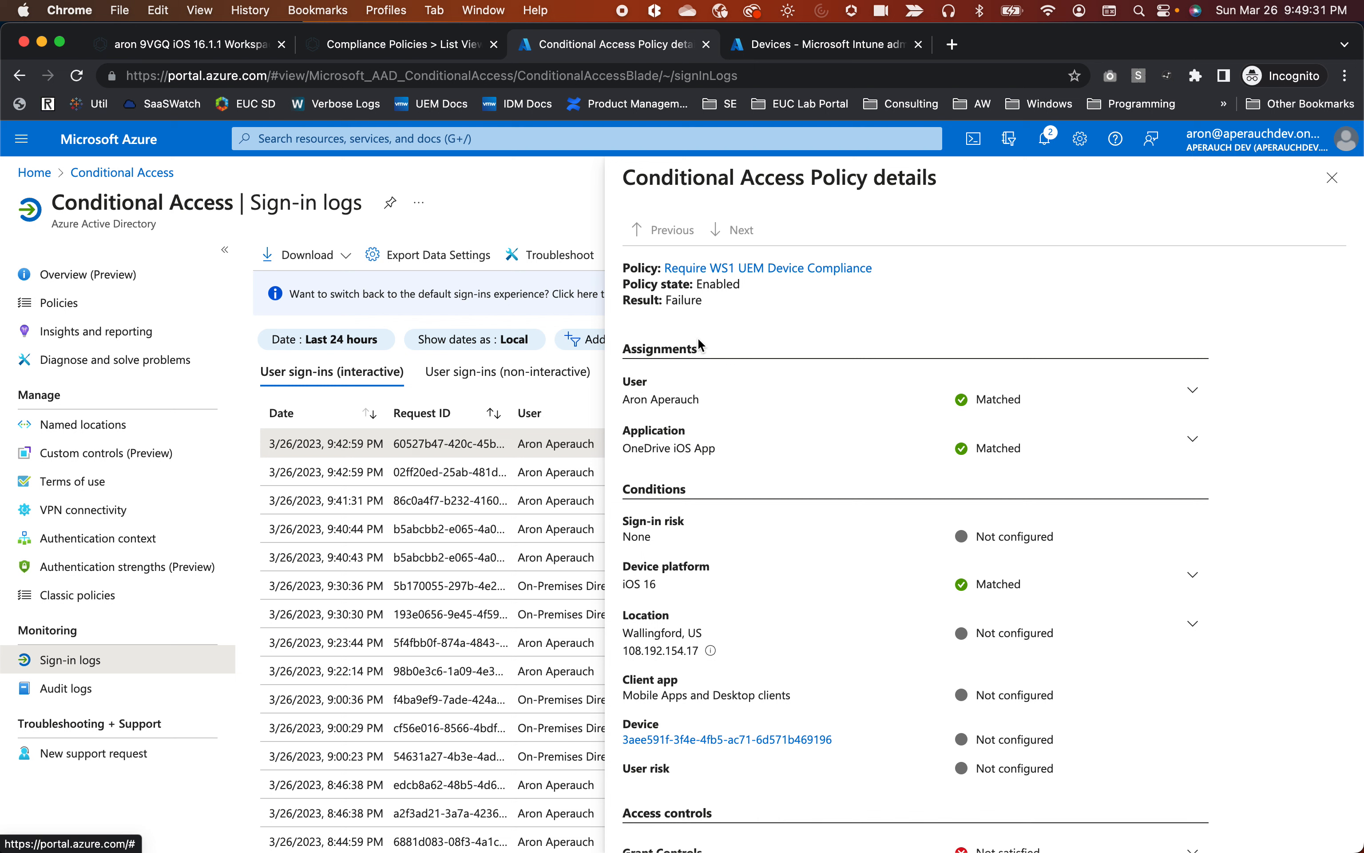
Expand the unmet grant controls and highlight all three requirements, including Require app protection policy.
left_click(1191, 759)
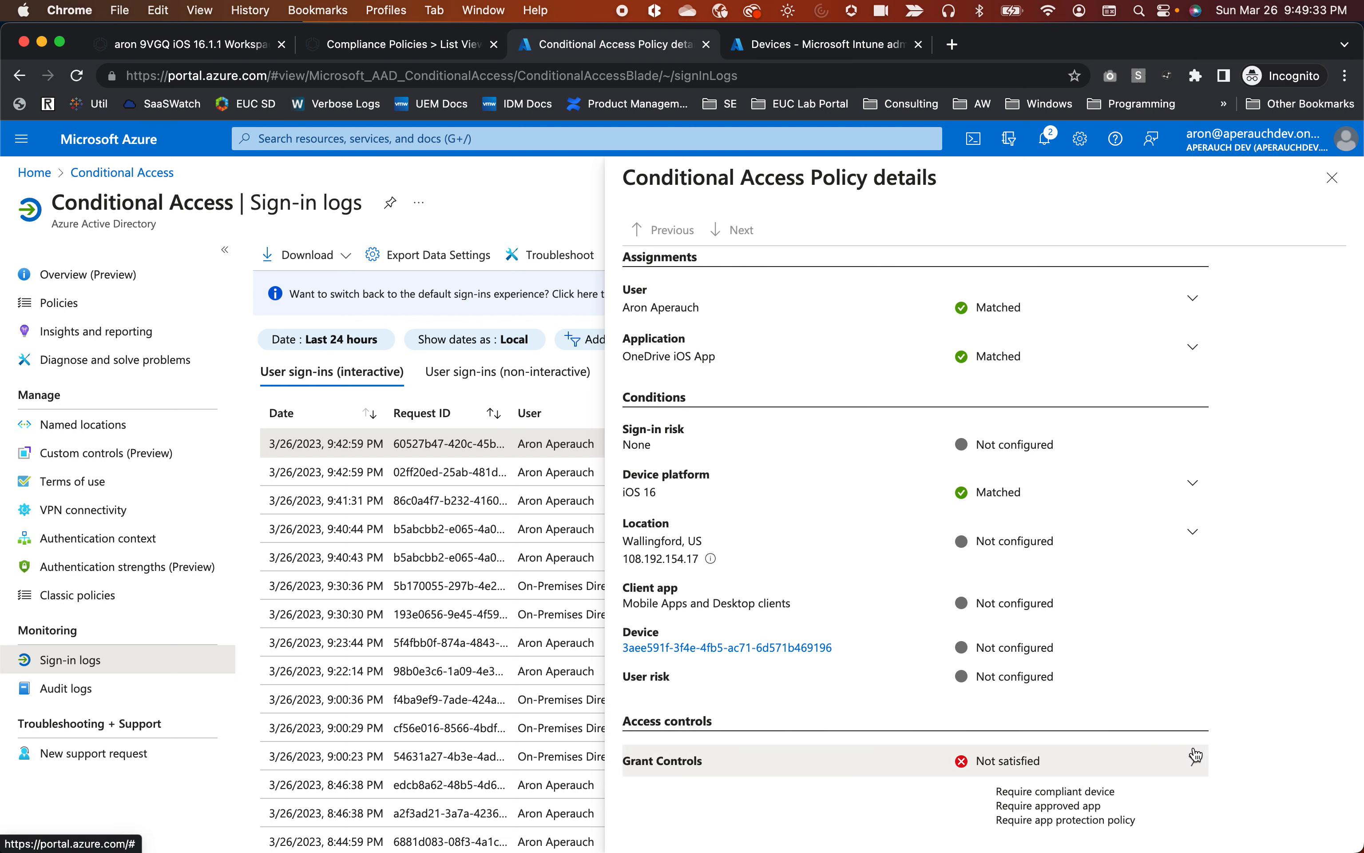
scroll(1142, 691, "down", 2)
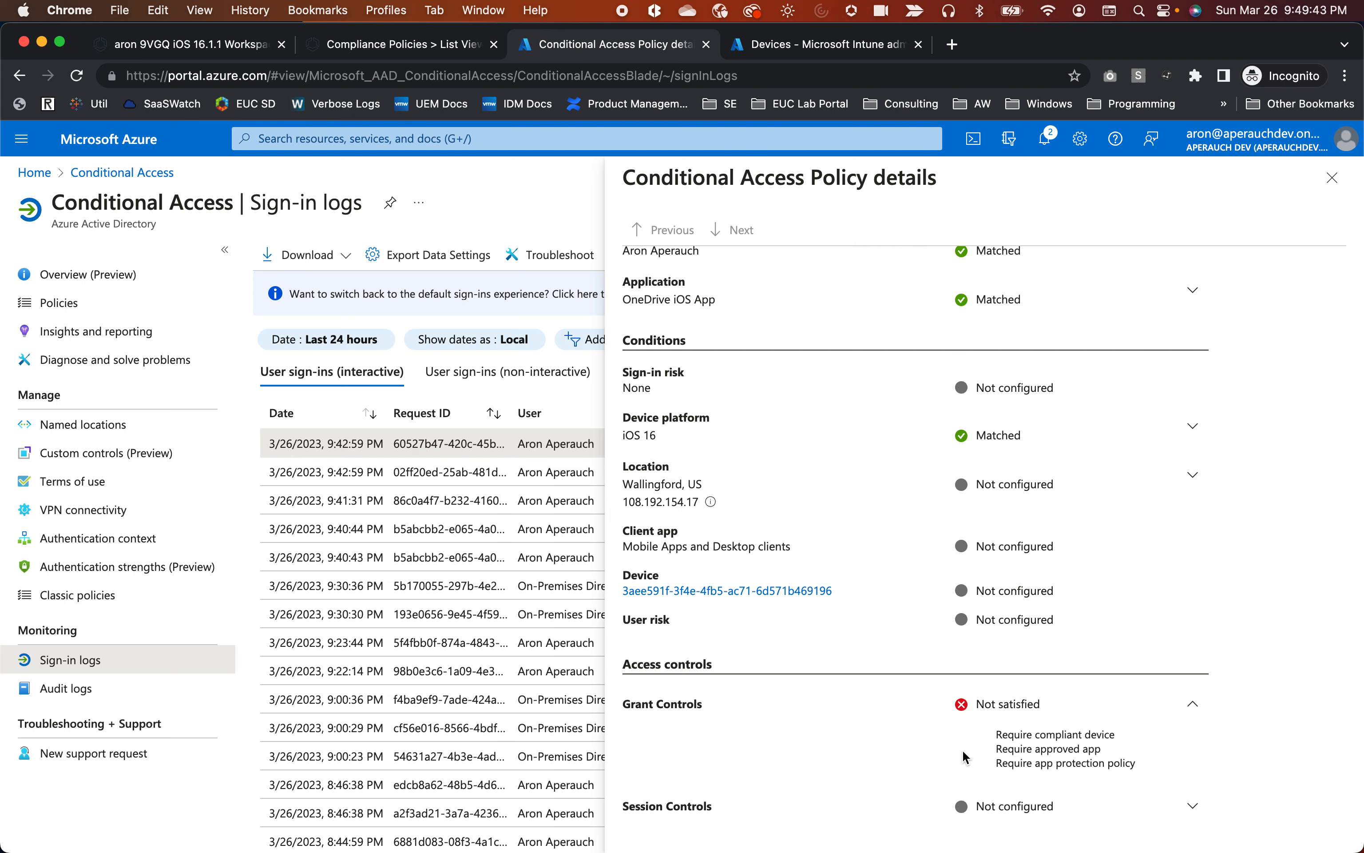
triple_click(1031, 757)
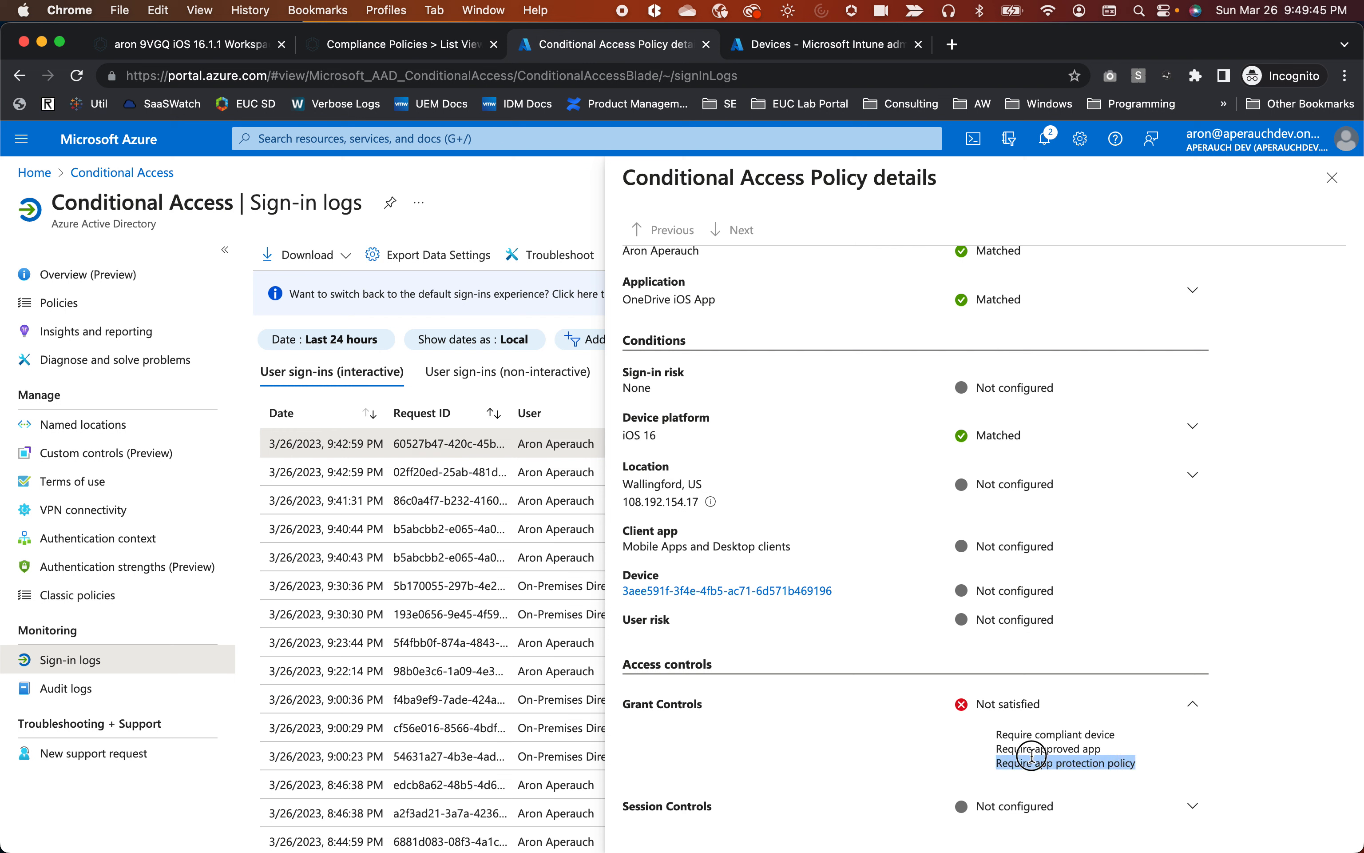
left_click_drag(1032, 756, 923, 744)
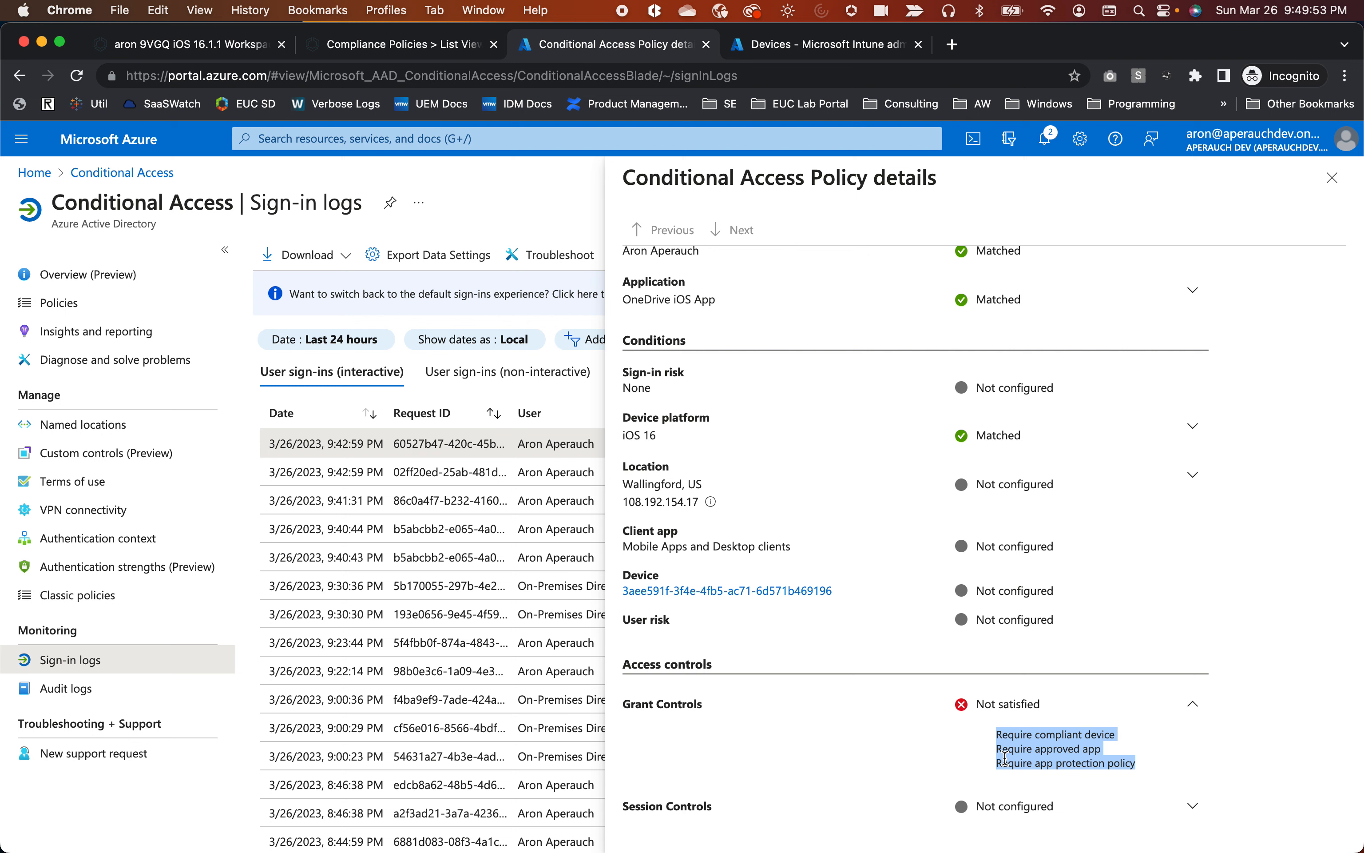
scroll(916, 751, "up", 5)
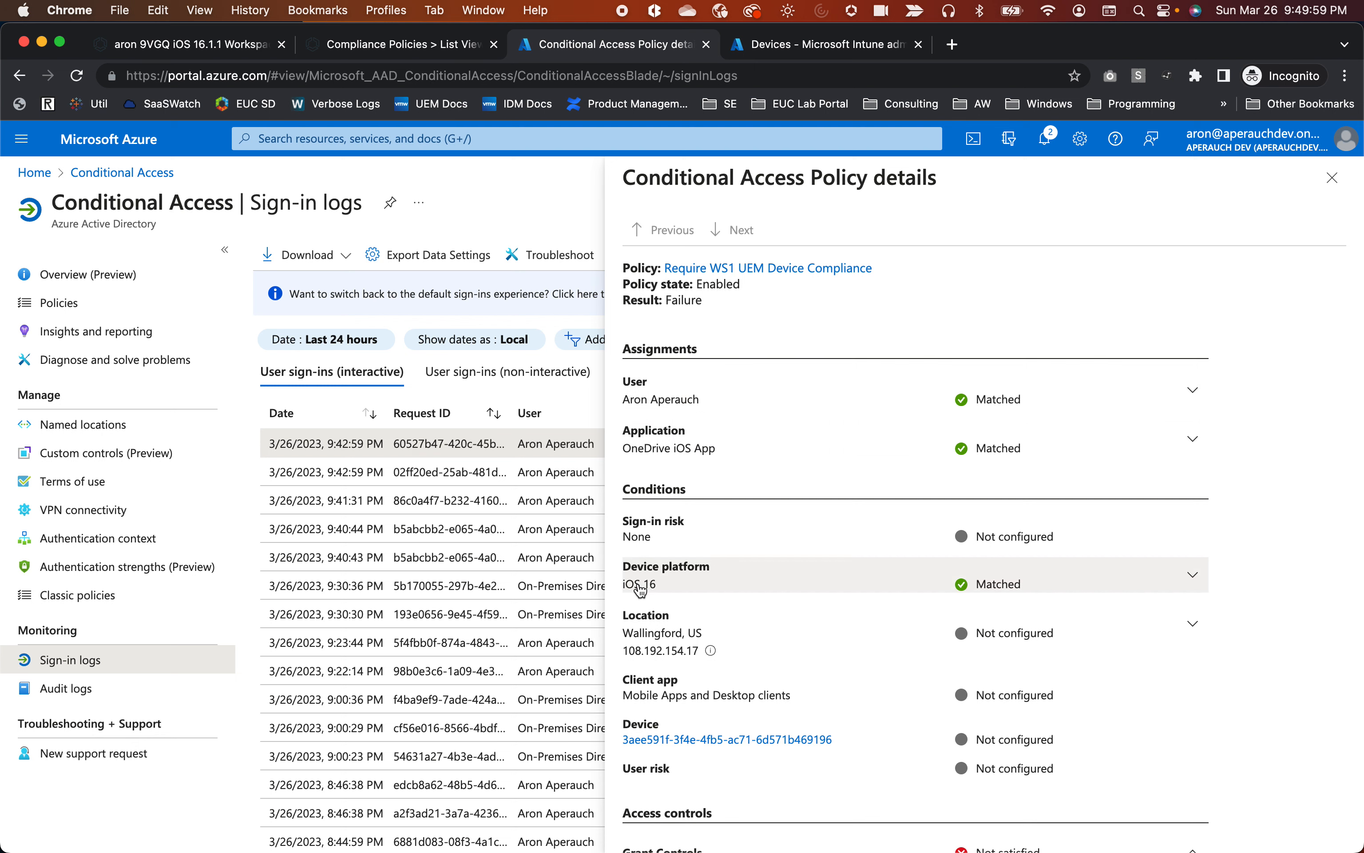
Open the iPad's device record from the policy result, highlight Compliant: Yes, then go back to sign-in logs.
scroll(958, 587, "down", 5)
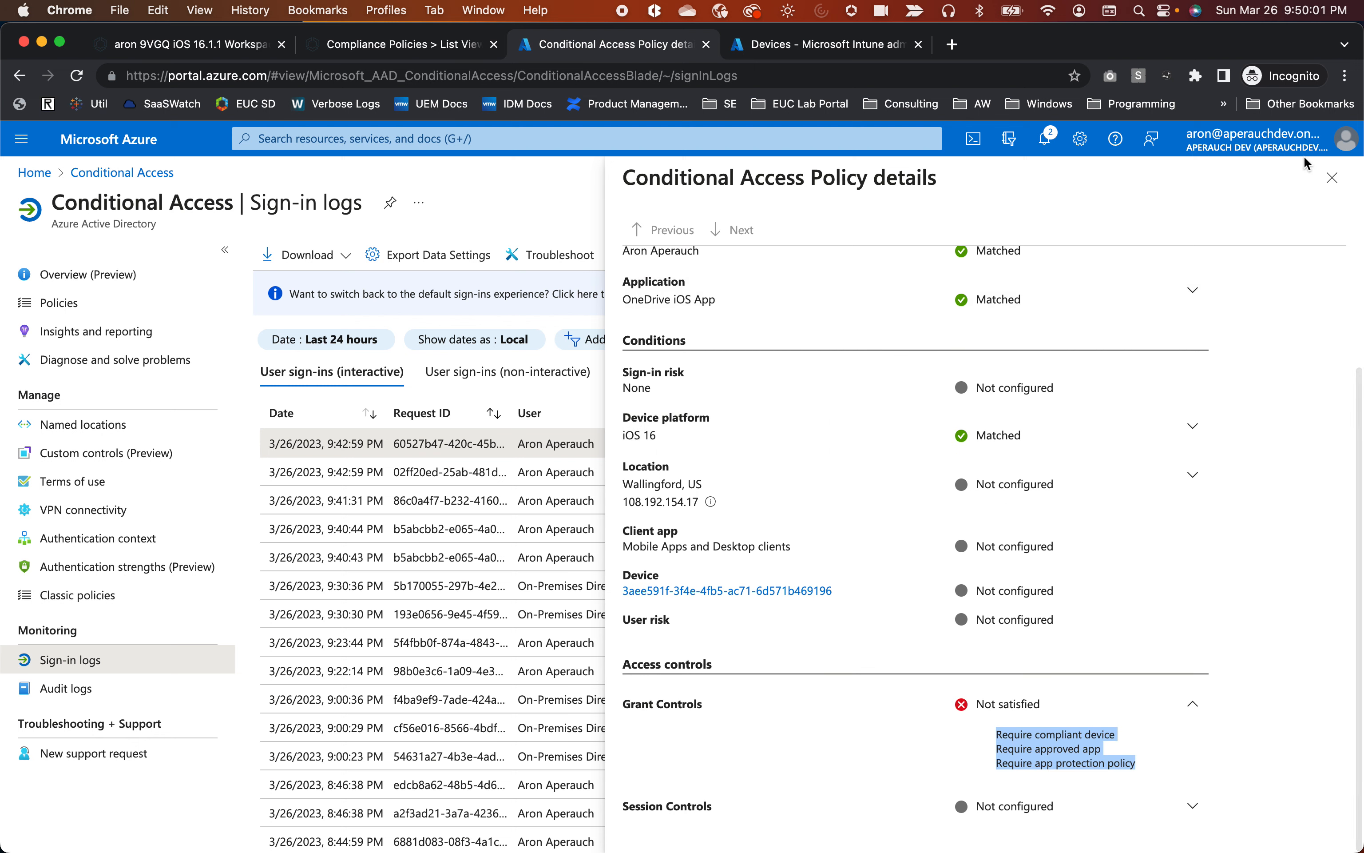
left_click(1334, 180)
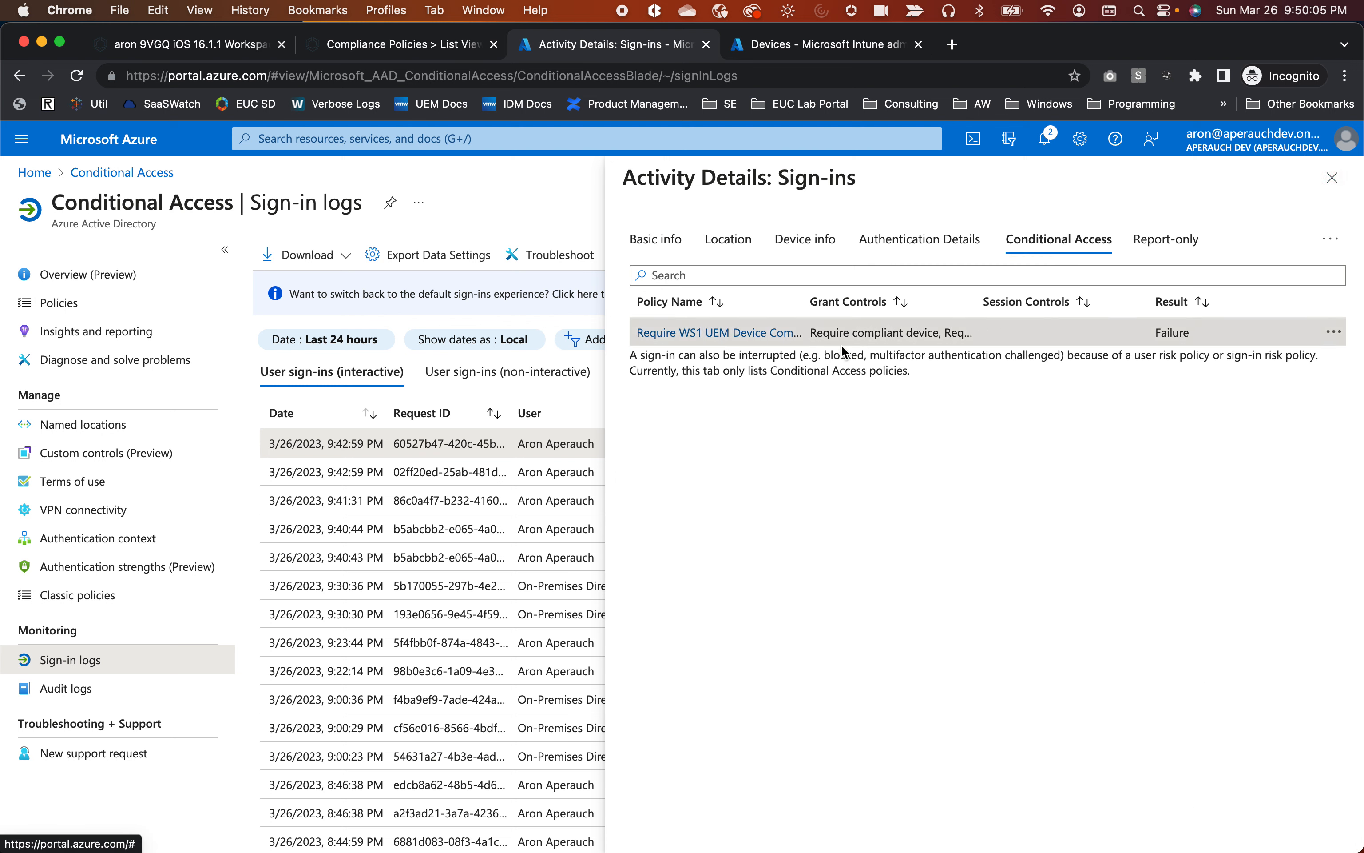
left_click(734, 339)
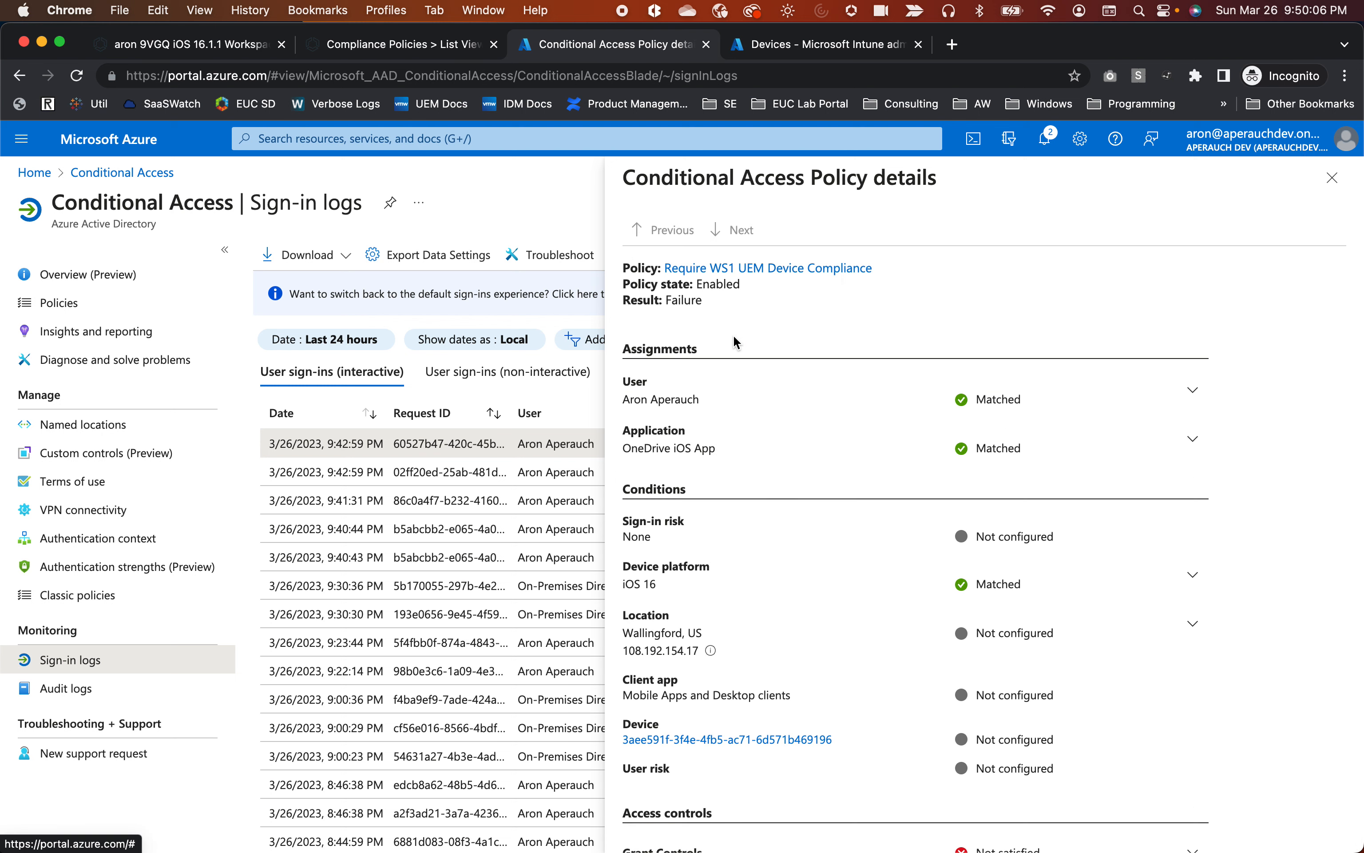
left_click(694, 740)
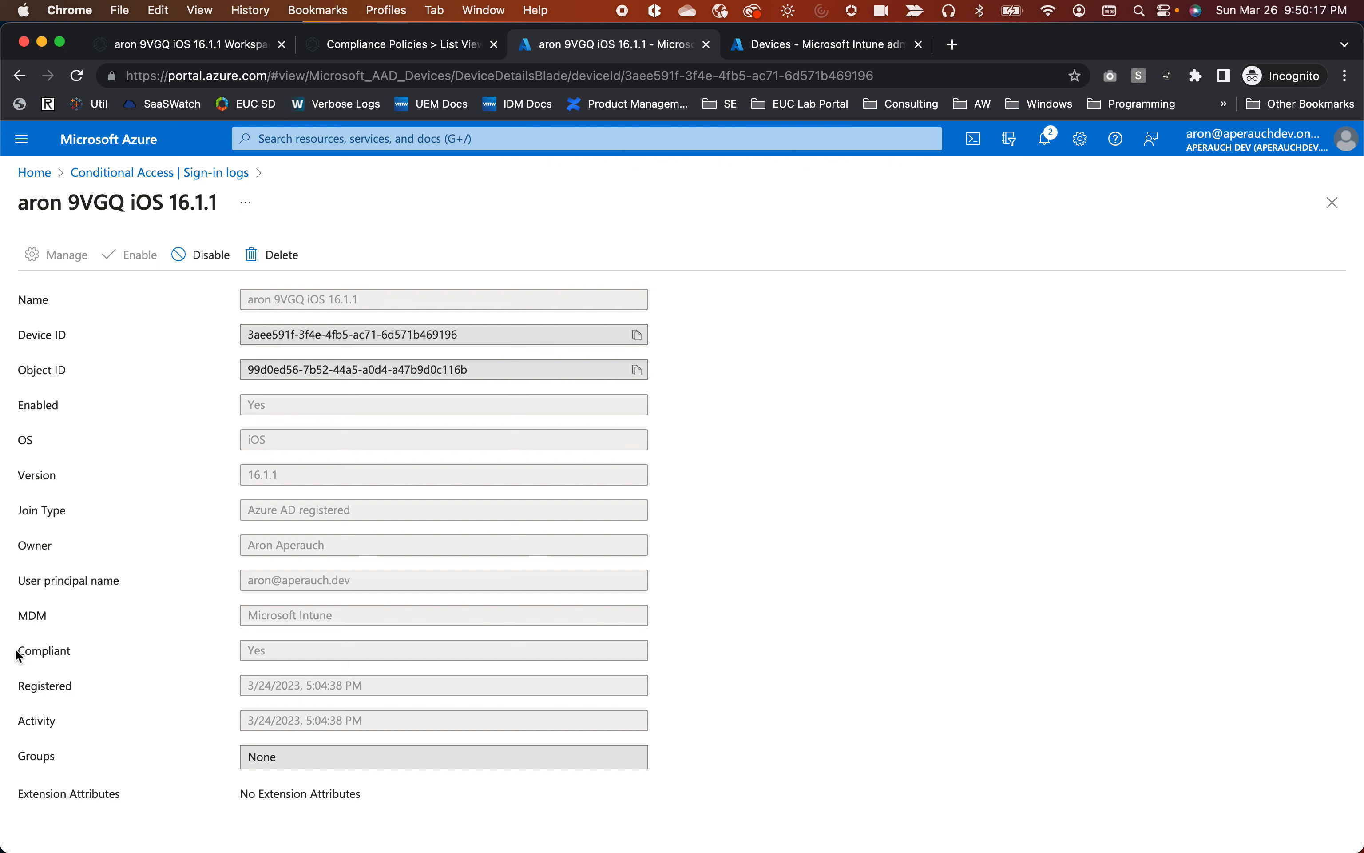
left_click_drag(18, 656, 116, 648)
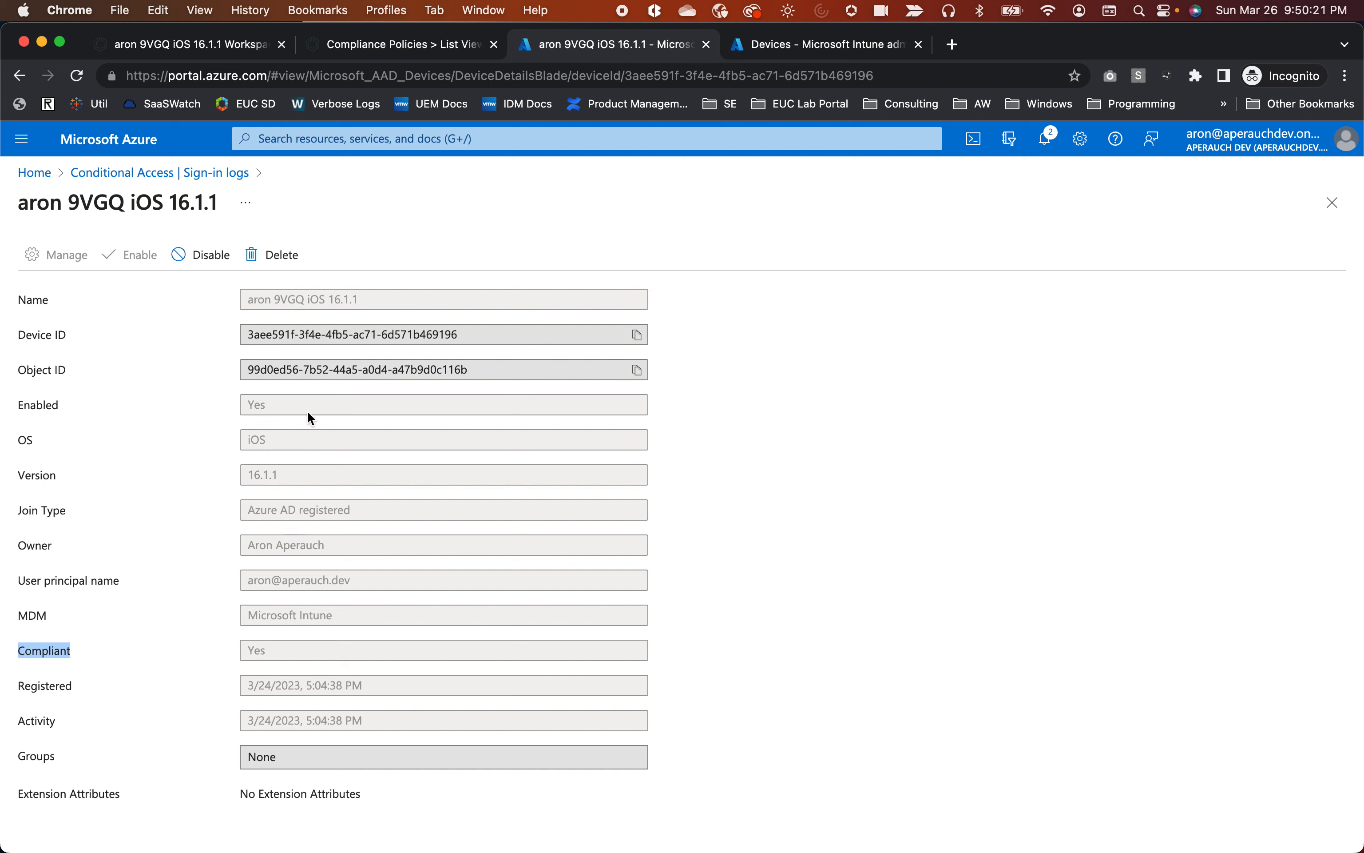
left_click(18, 77)
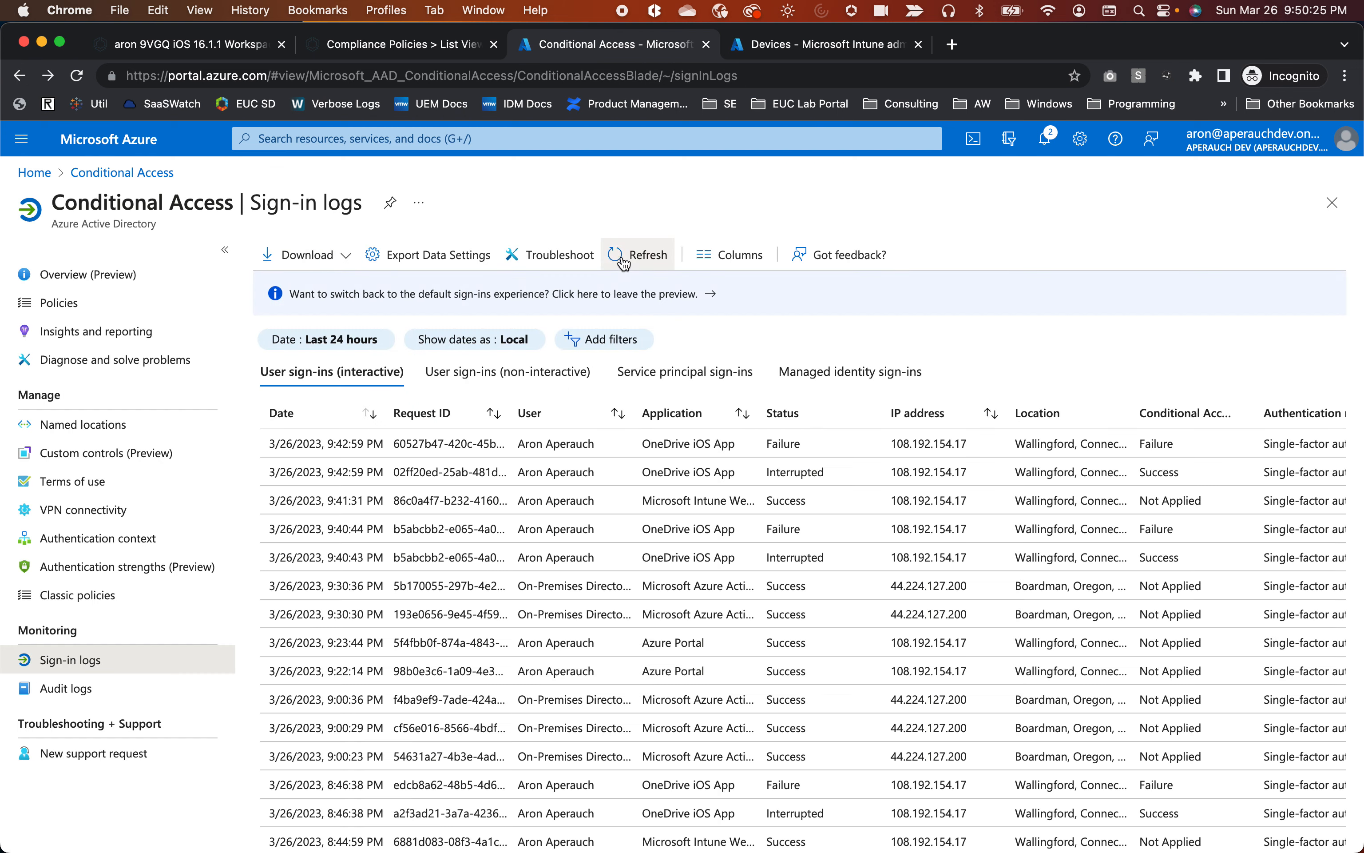
Refresh the sign-in logs twice, then return to the iPad's Workspace ONE Conditional Access Log.
left_click(625, 260)
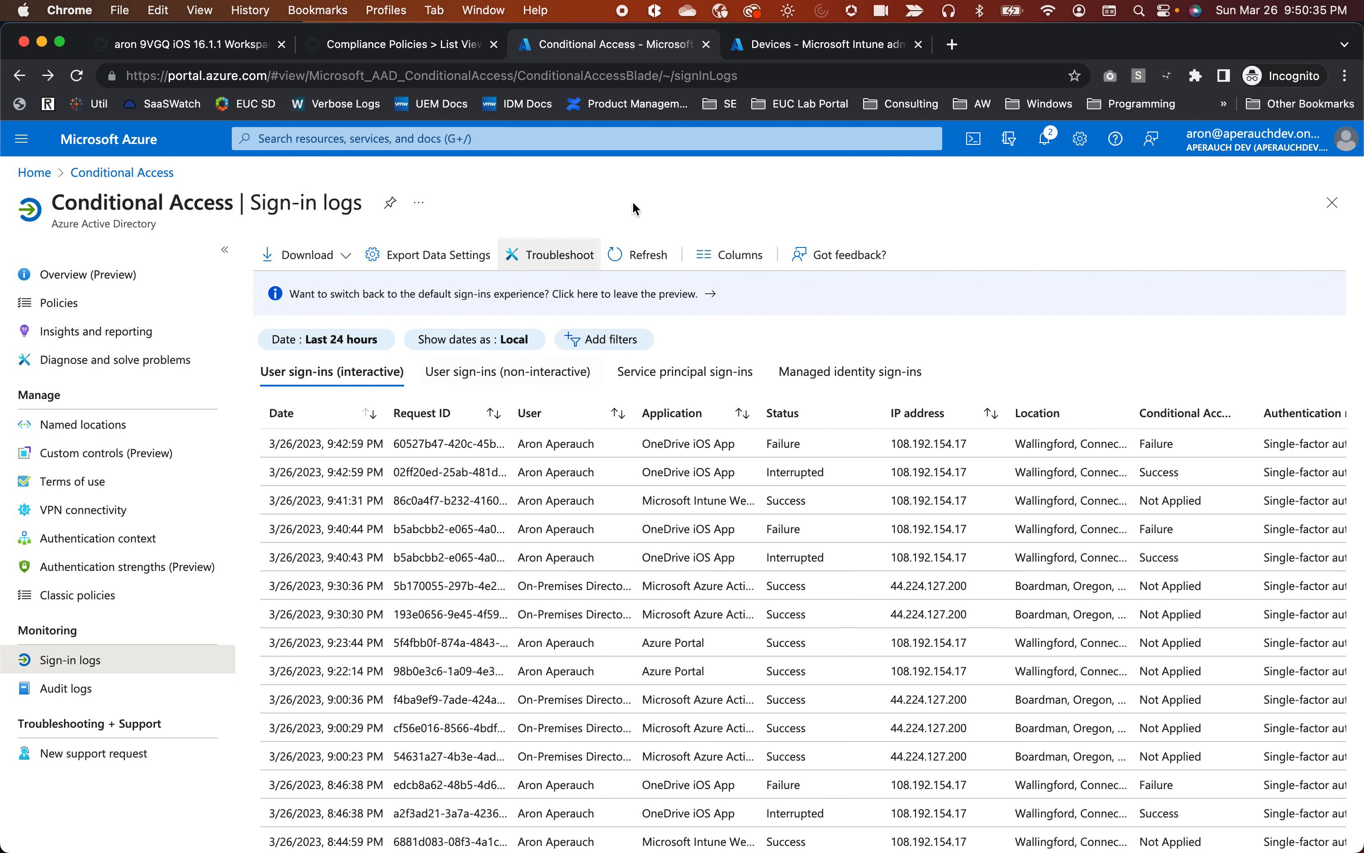
left_click(623, 261)
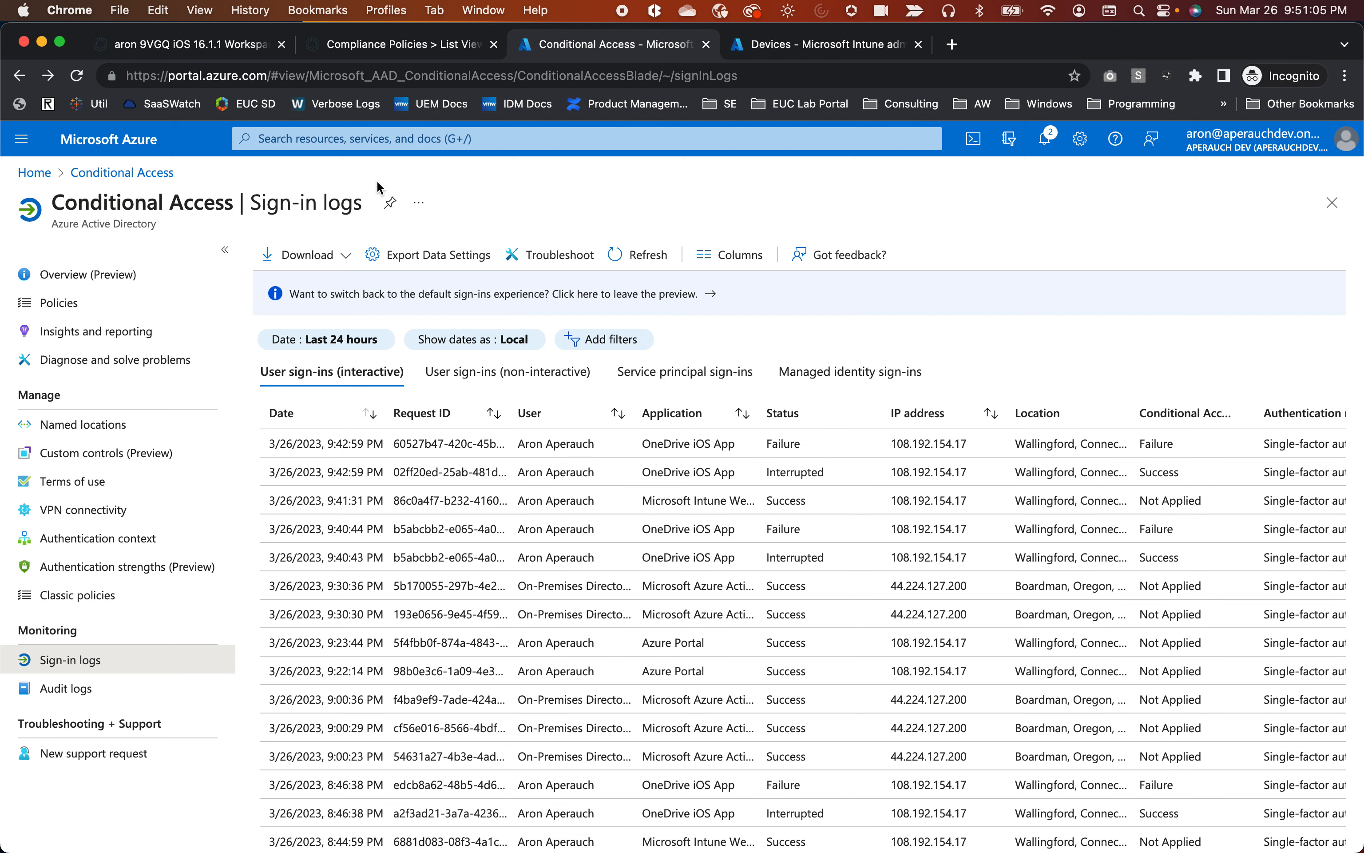
left_click(785, 48)
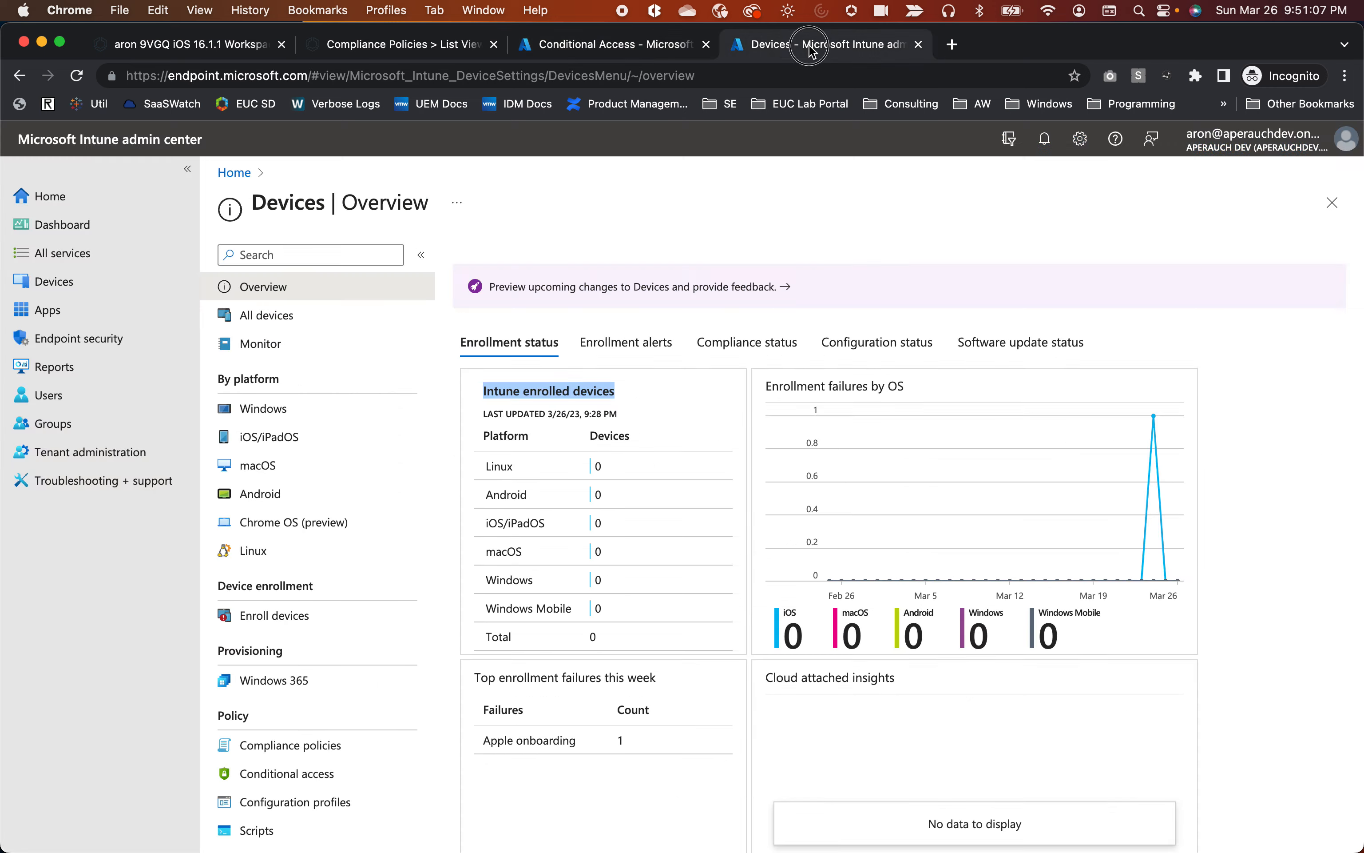
left_click(193, 52)
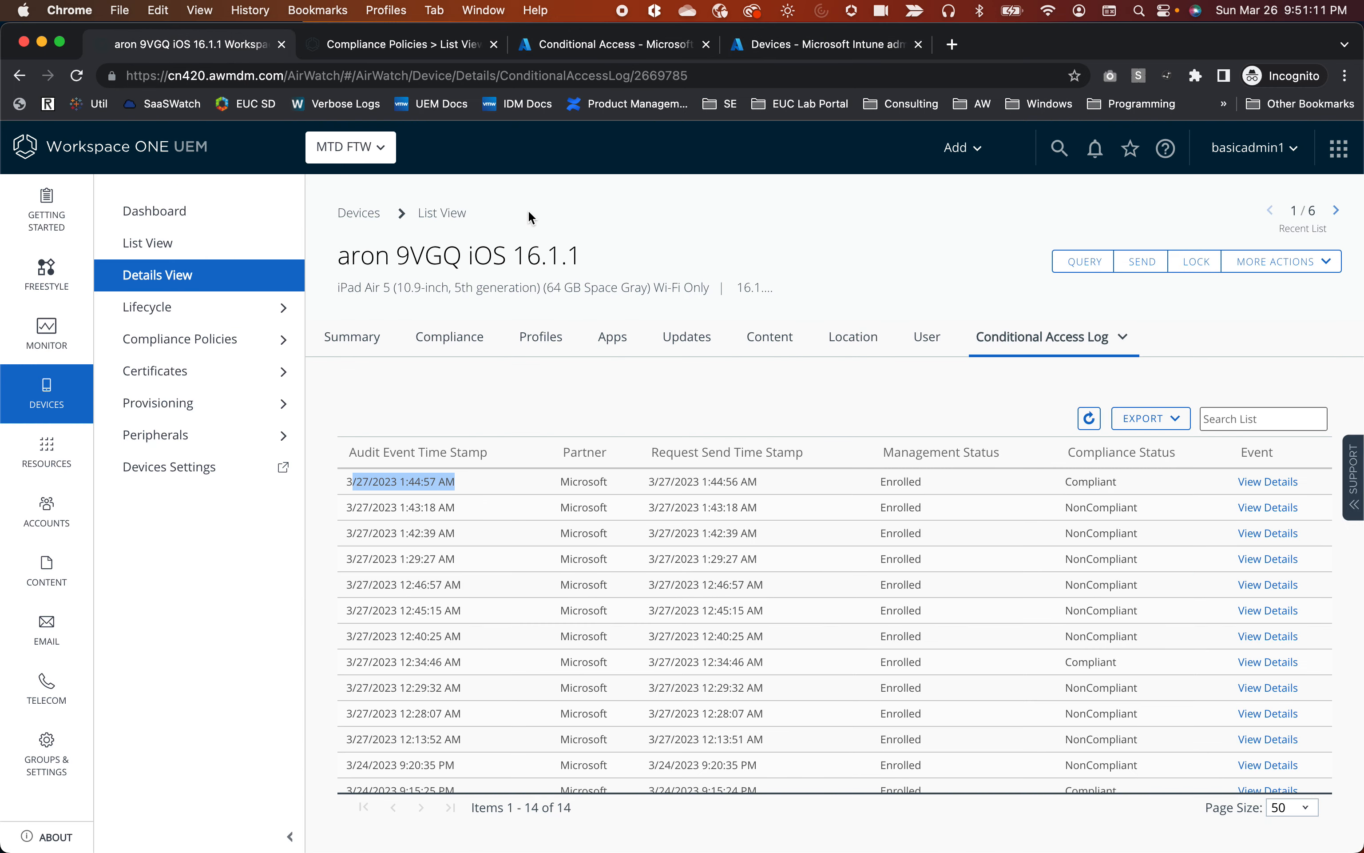